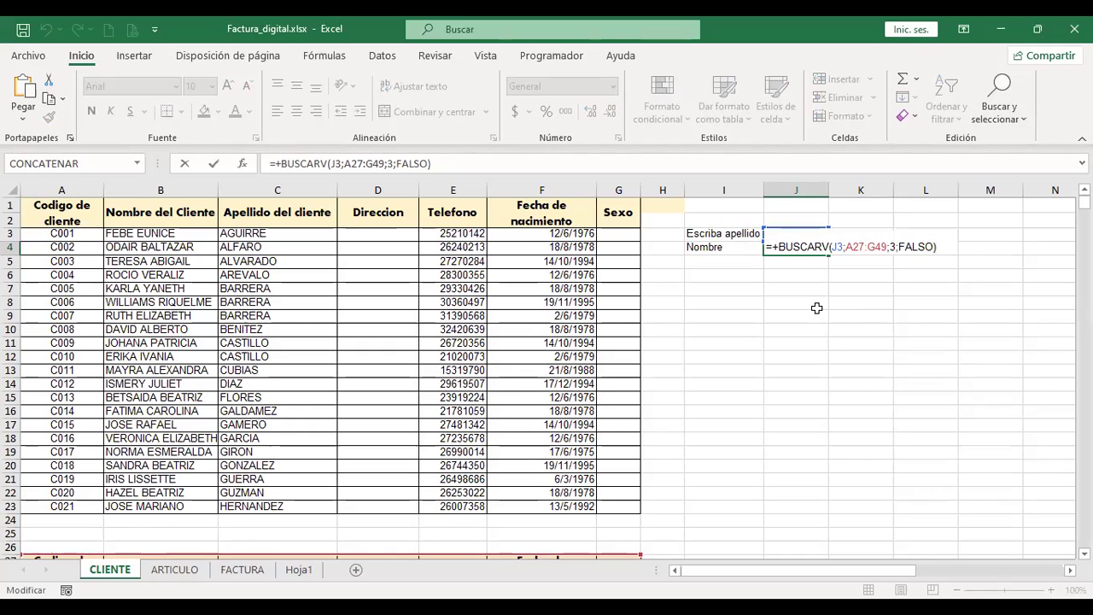
# - Close the lookup formula in J4 and view the selectable client codes in cell C12 of the FACTURA sheet
pyautogui.hotkey('ctrl', 'Return')
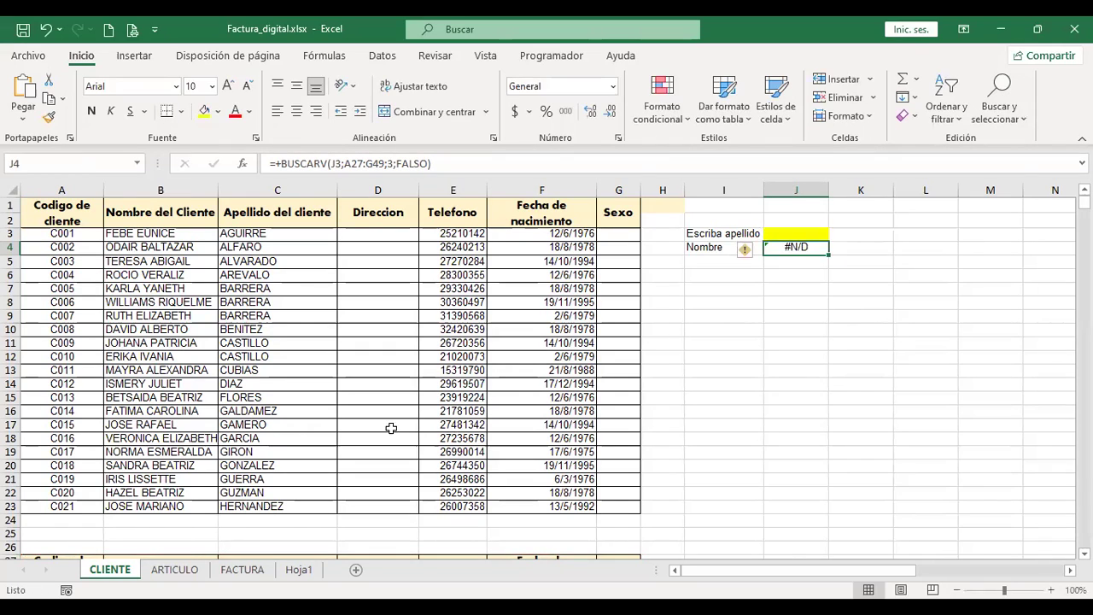
pyautogui.click(242, 570)
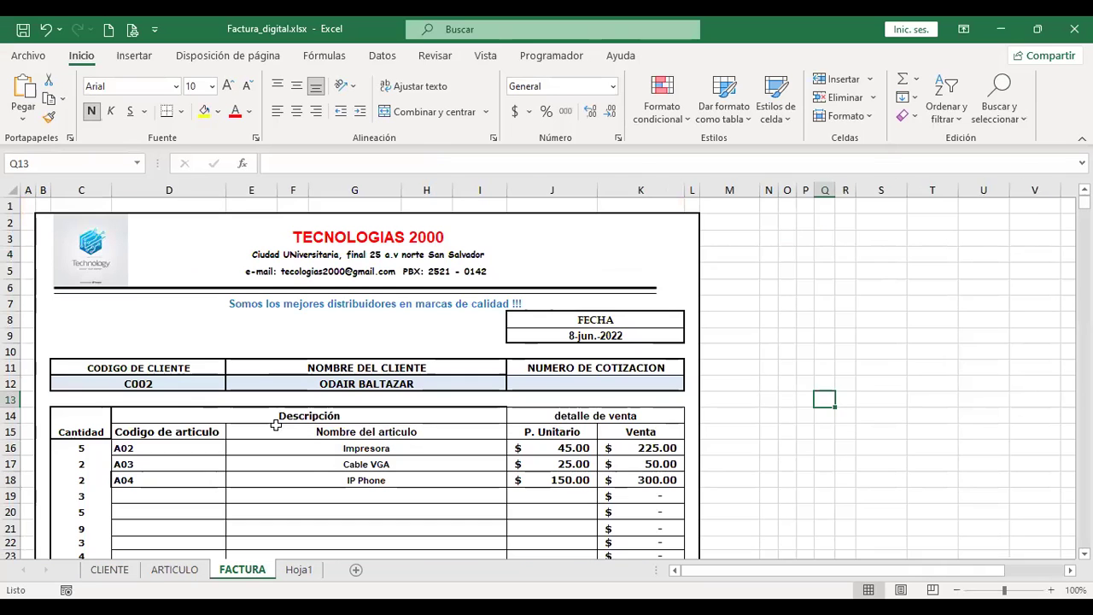
pyautogui.click(177, 389)
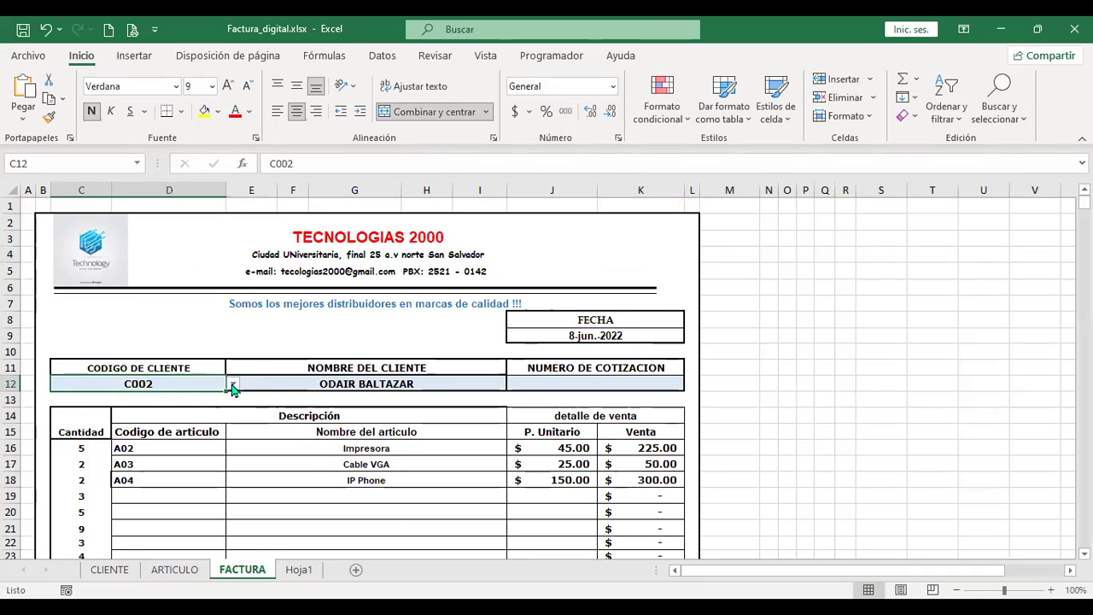
pyautogui.click(232, 384)
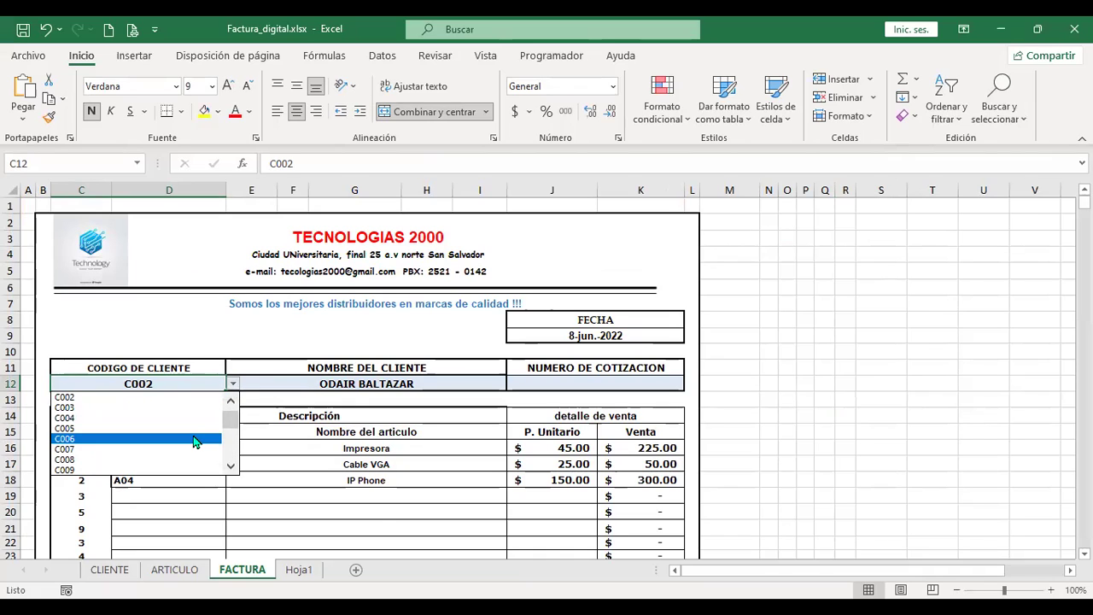
pyautogui.click(193, 384)
pyautogui.press('Tab')
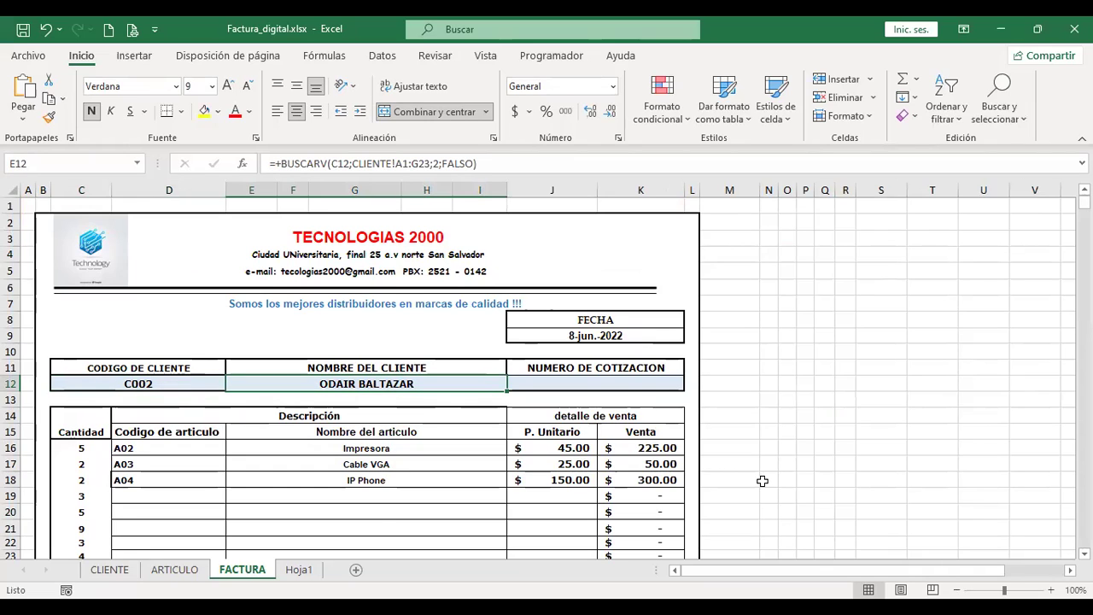
# - Examine each argument of the BUSCARV formula in the client name cell E12 without altering it
pyautogui.press('F2')
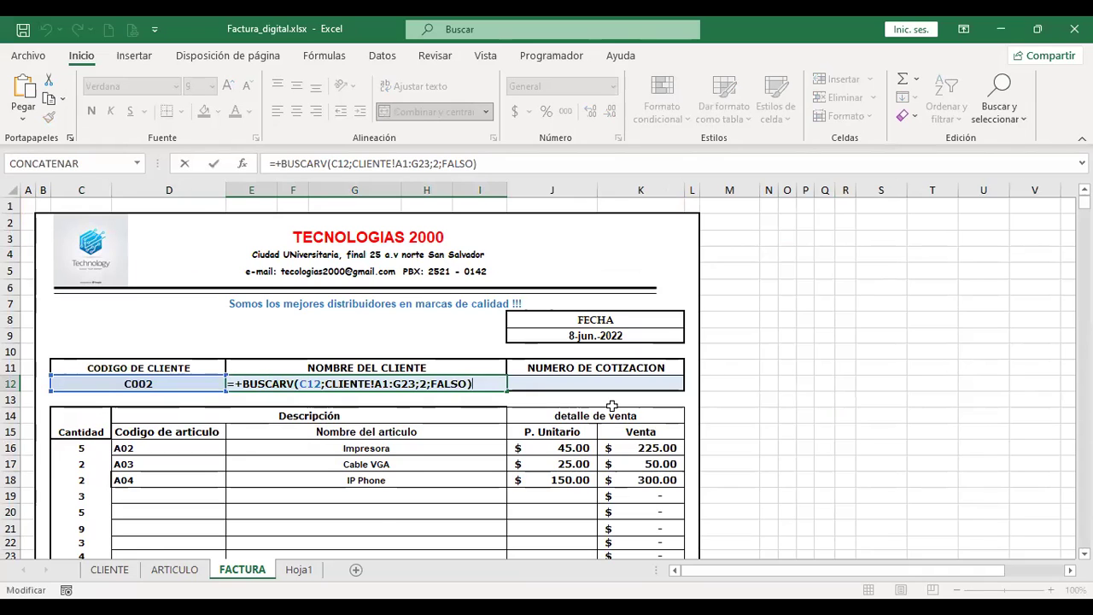
pyautogui.click(309, 384)
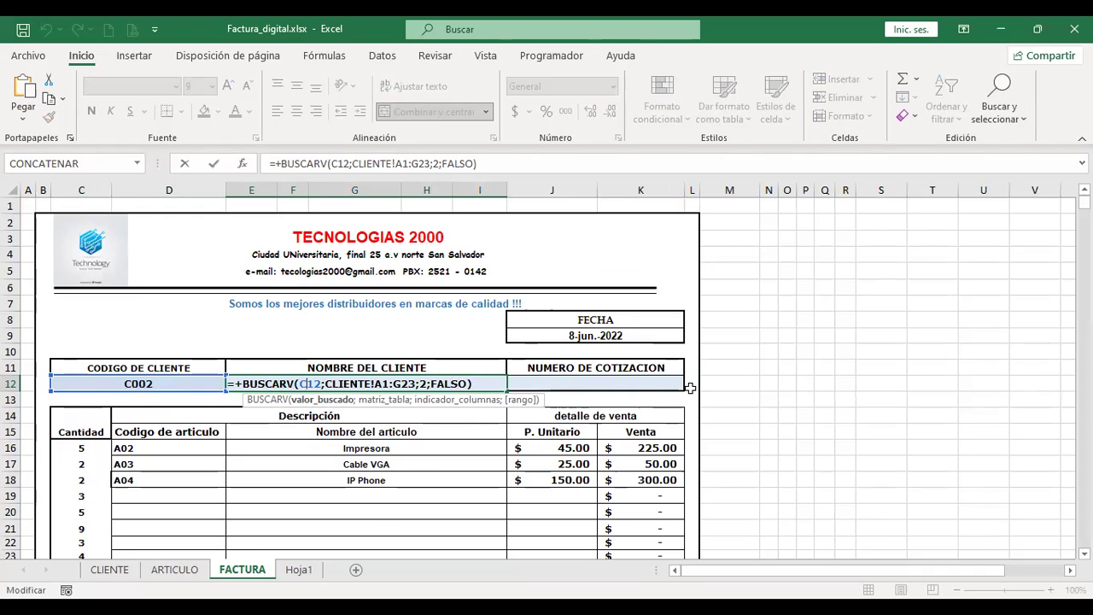
pyautogui.click(365, 383)
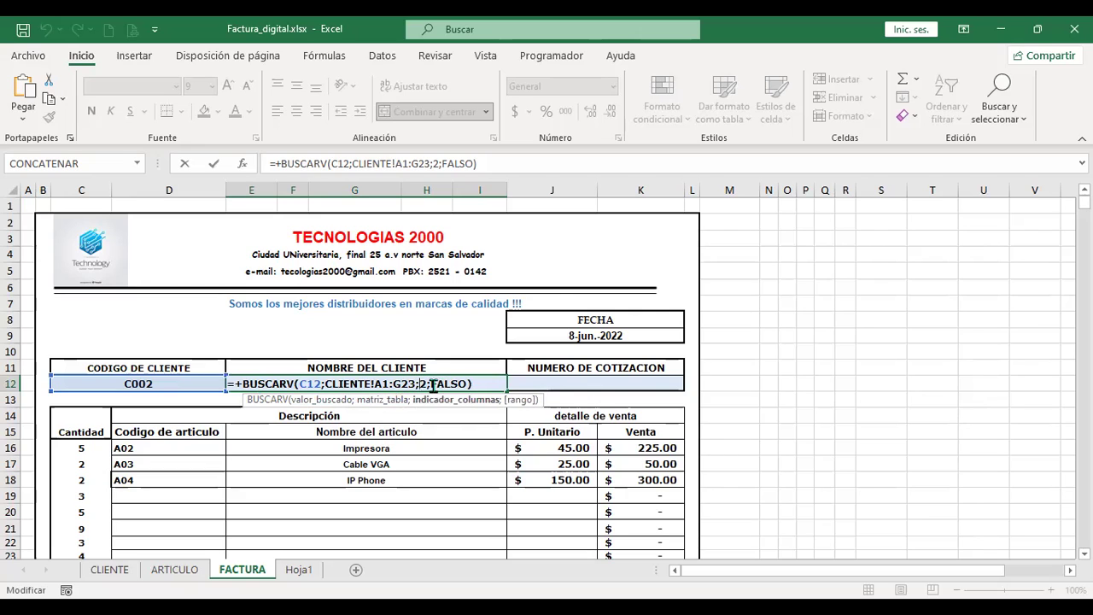
pyautogui.click(421, 385)
pyautogui.click(455, 385)
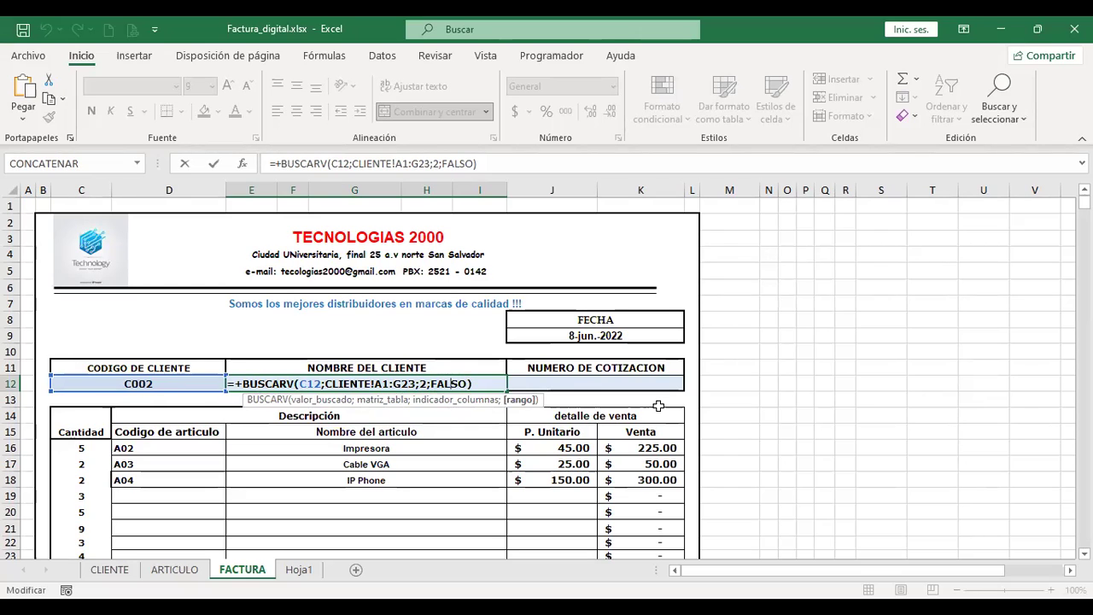
pyautogui.press('Return')
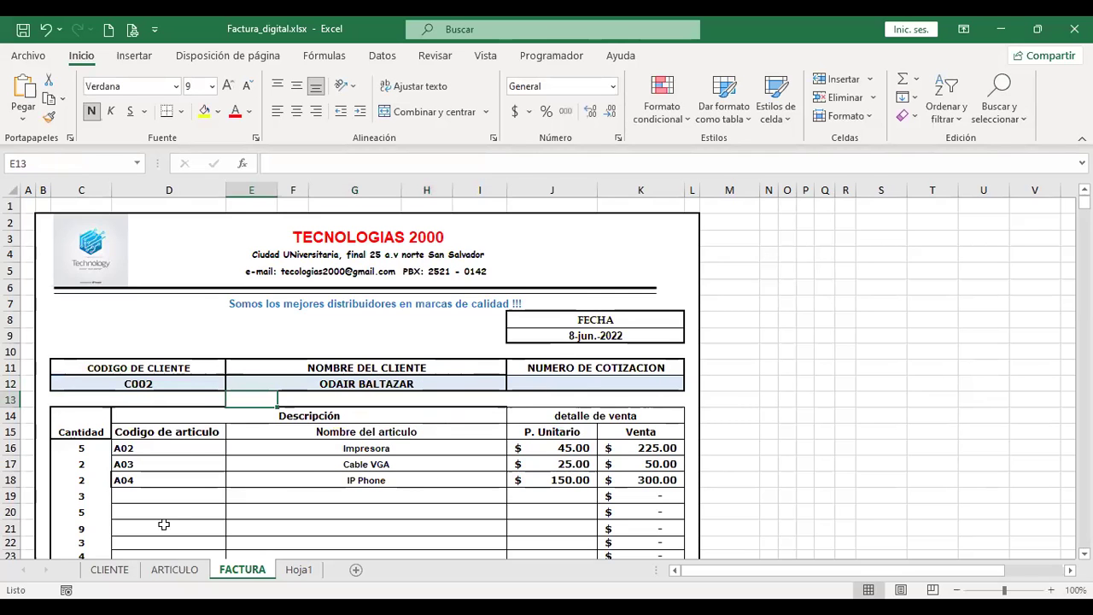
# - Compare the client name column on the CLIENTE sheet with the name lookup formula in E12 of the FACTURA sheet
pyautogui.click(111, 569)
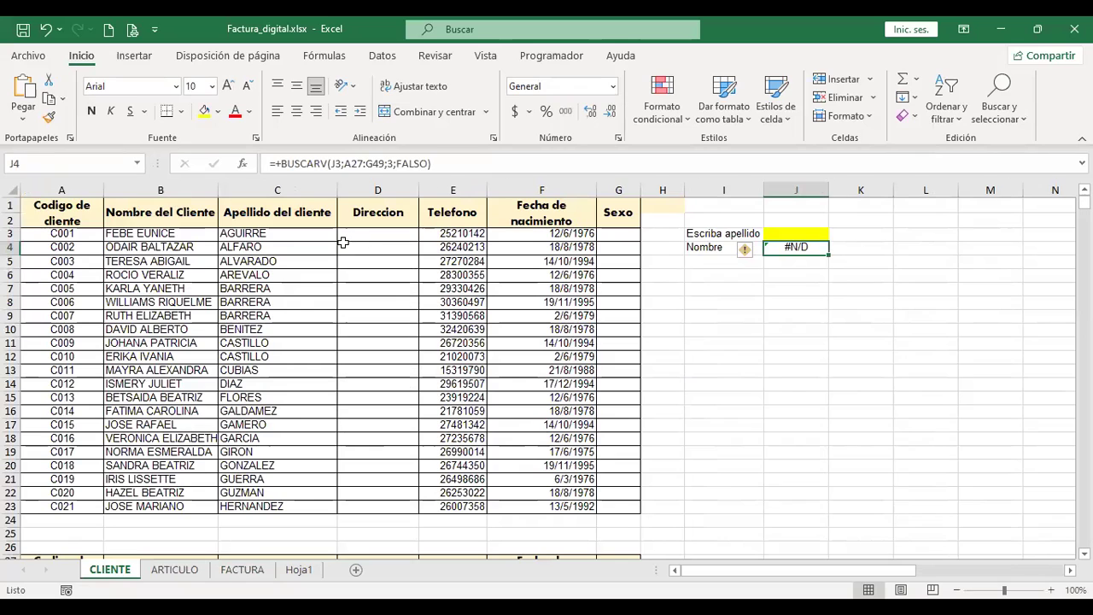
pyautogui.click(154, 231)
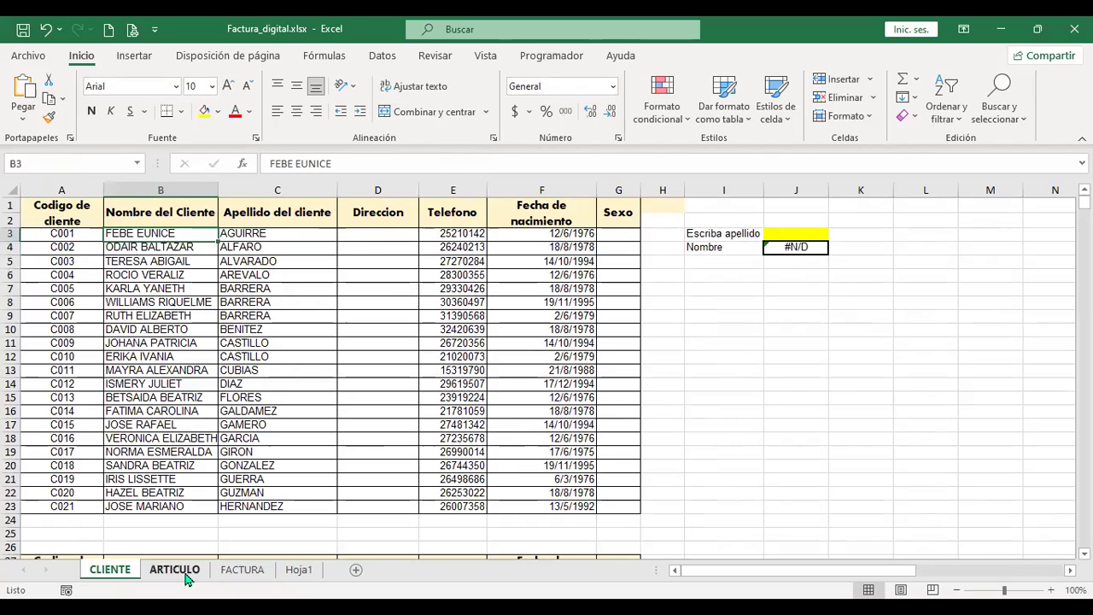
pyautogui.click(242, 569)
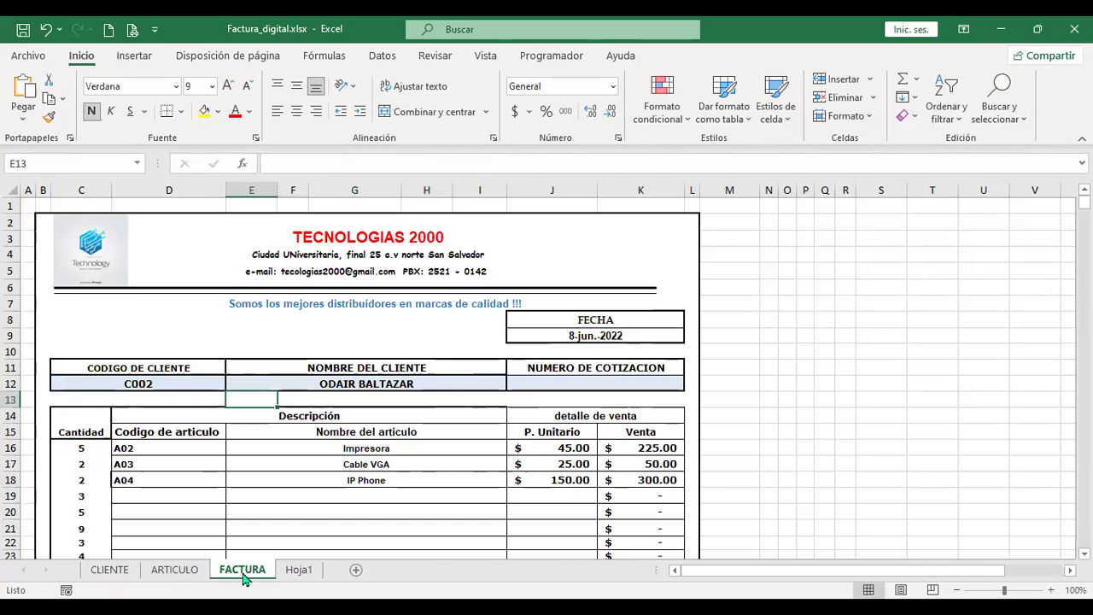
pyautogui.click(305, 382)
pyautogui.doubleClick(305, 383)
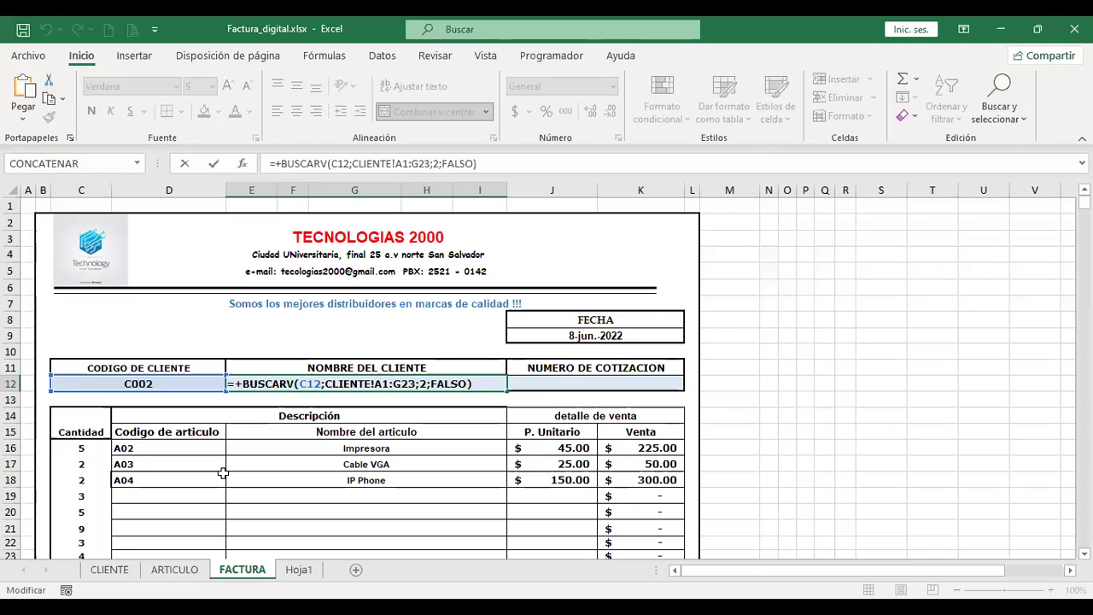
pyautogui.hotkey('ctrl', 'Return')
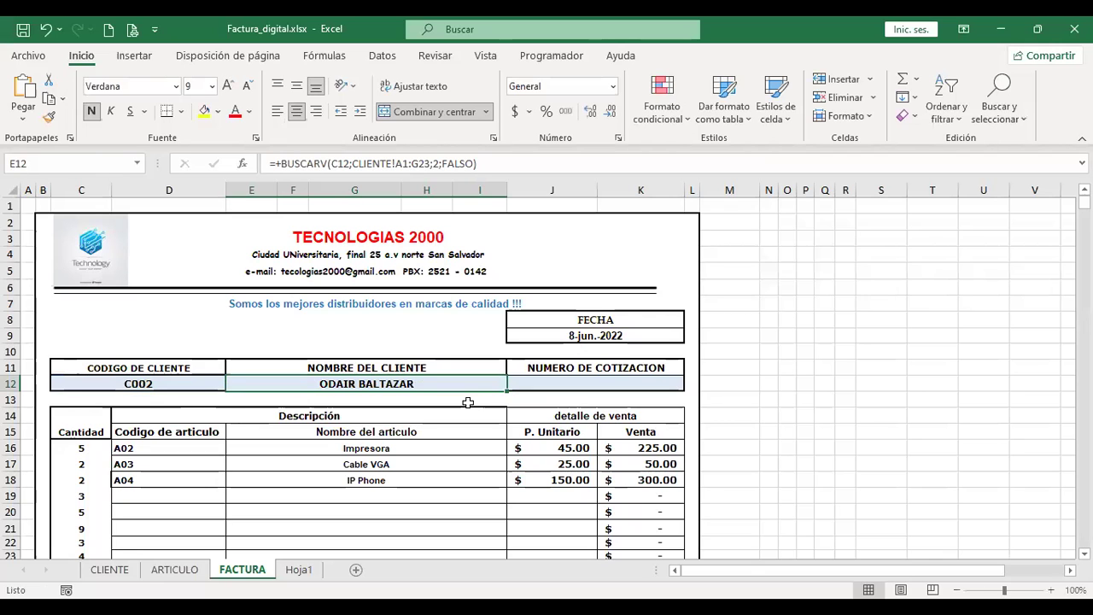
# - On the CLIENTE sheet, enter the first listed client's last name in the yellow search cell J3
pyautogui.click(111, 570)
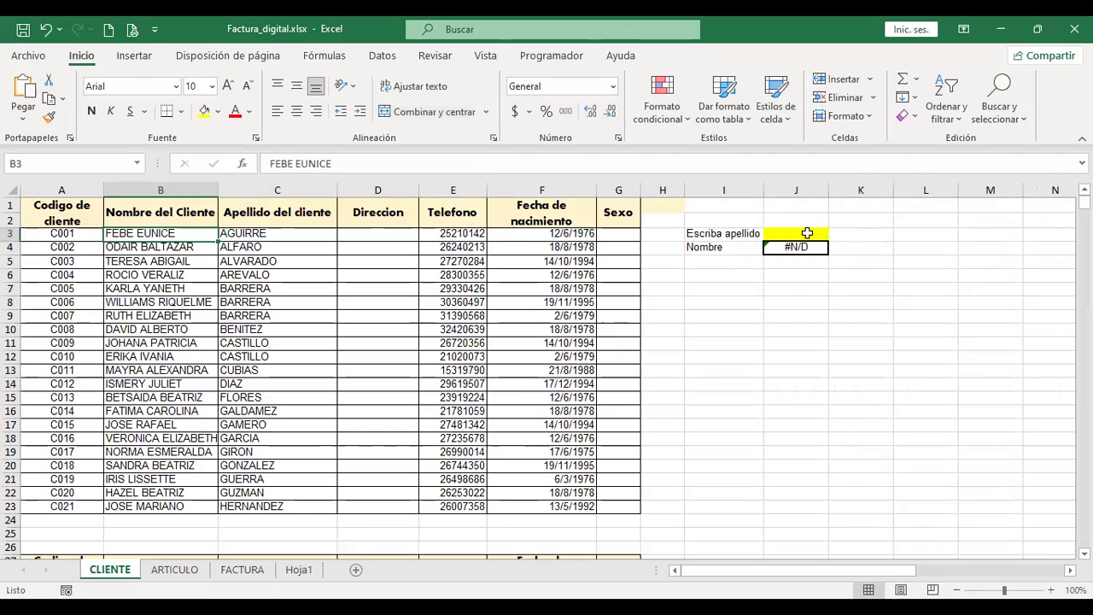
pyautogui.click(809, 232)
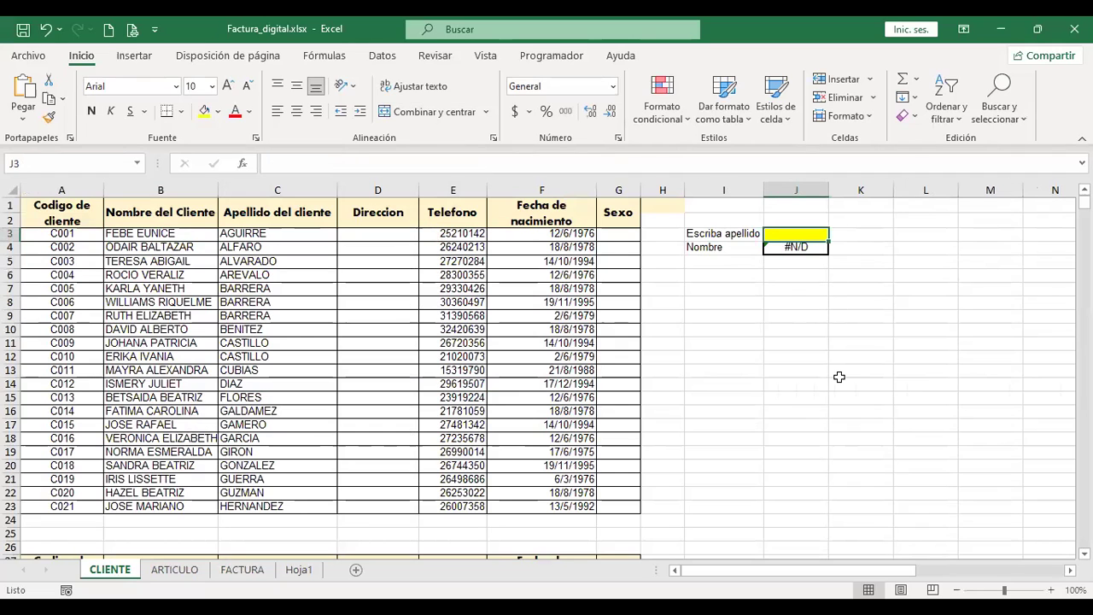
pyautogui.scroll(-4, 859, 276)
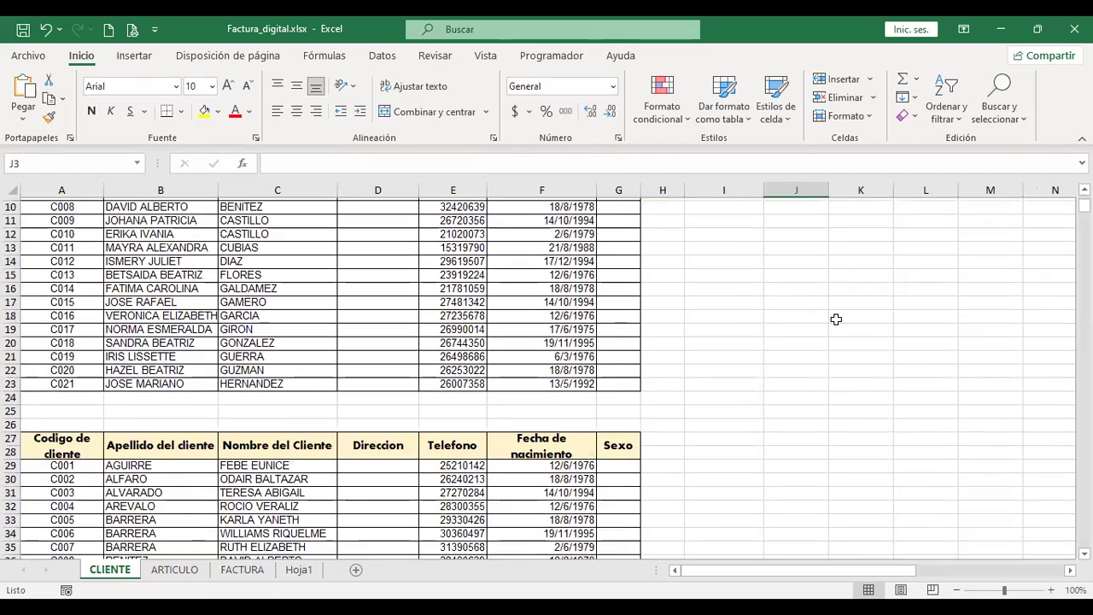
pyautogui.scroll(-1, 734, 385)
pyautogui.scroll(5, 710, 396)
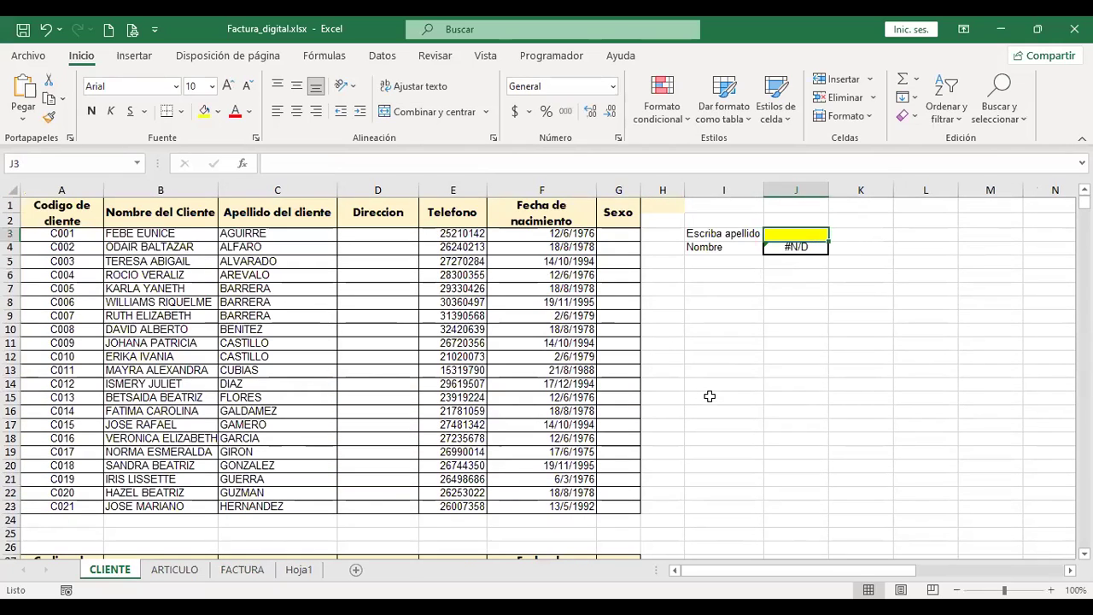
pyautogui.write('AGUIRRE')
pyautogui.press('Return')
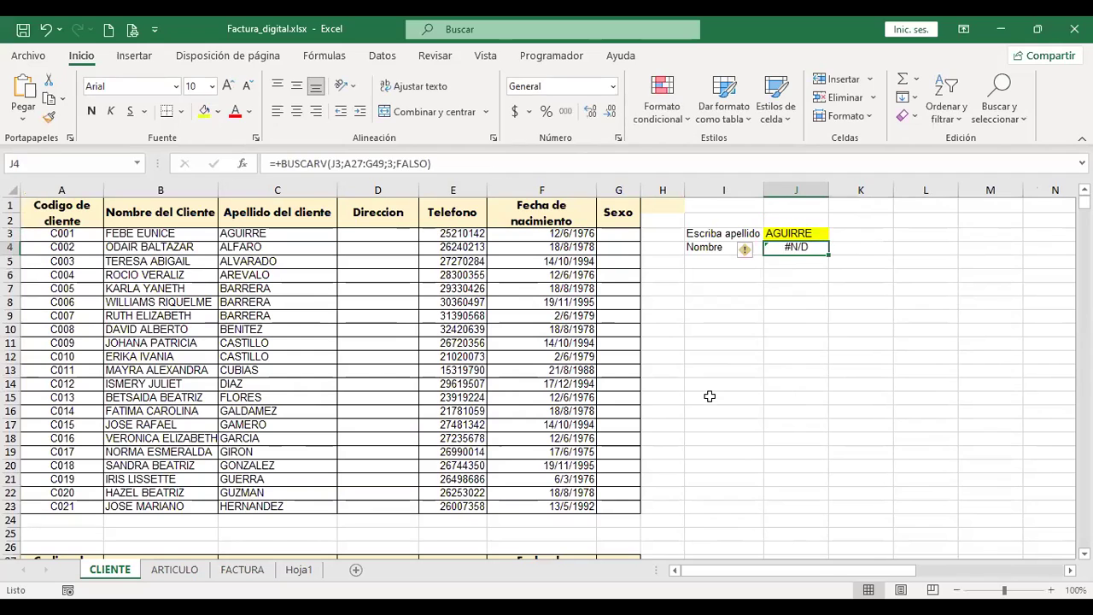
# - Review the BUSCARV formula in J4 against the code and last-name columns of the second client table
pyautogui.press('F2')
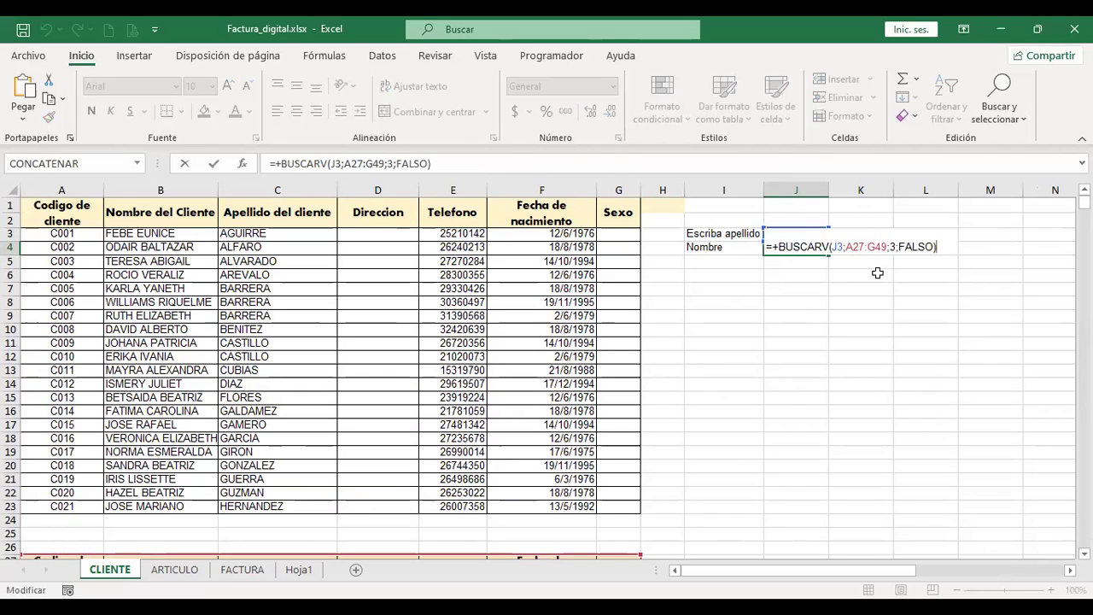
pyautogui.press('Return')
pyautogui.scroll(-5, 764, 317)
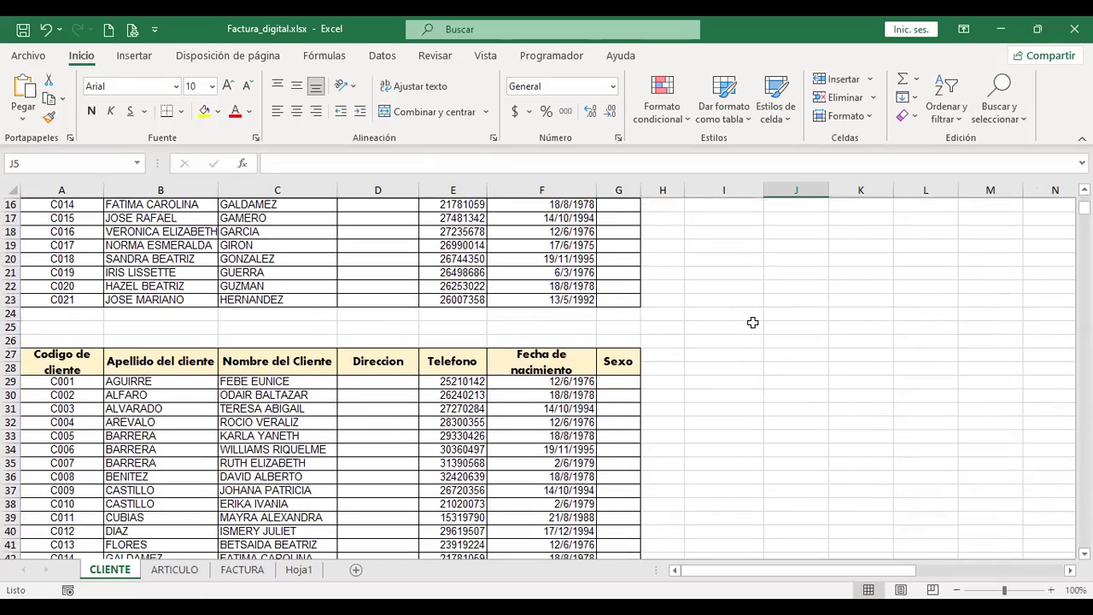
pyautogui.click(42, 382)
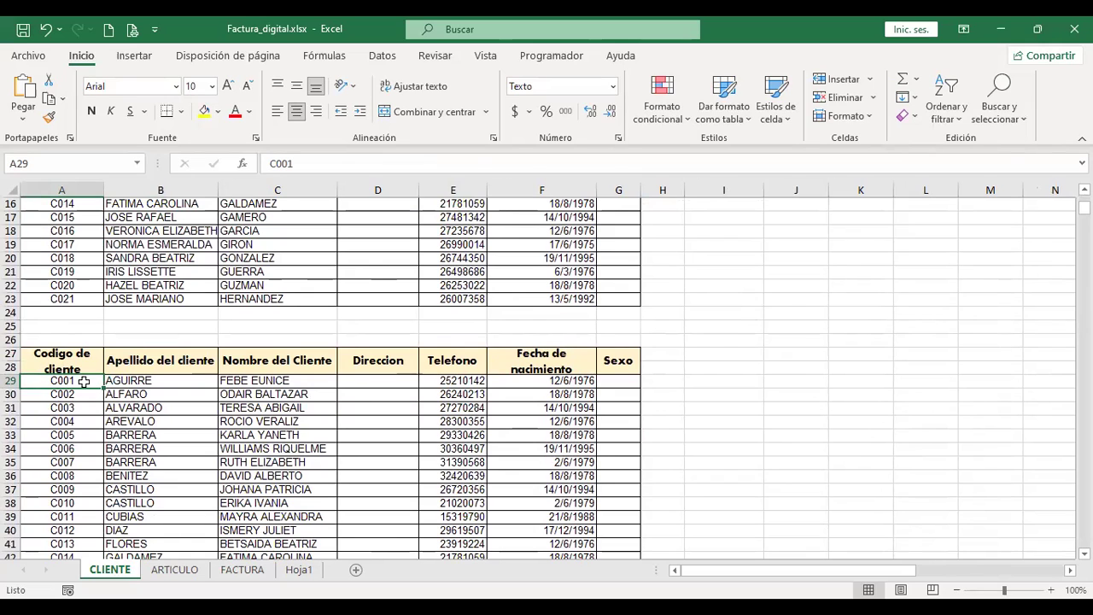
pyautogui.click(161, 383)
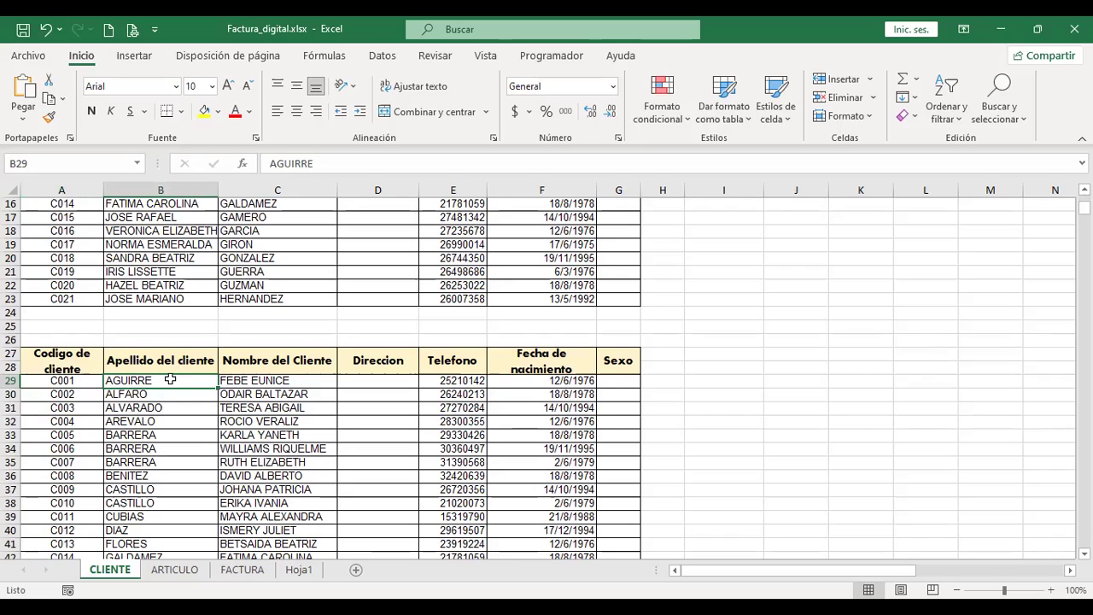
pyautogui.moveTo(170, 380); pyautogui.dragTo(158, 504)
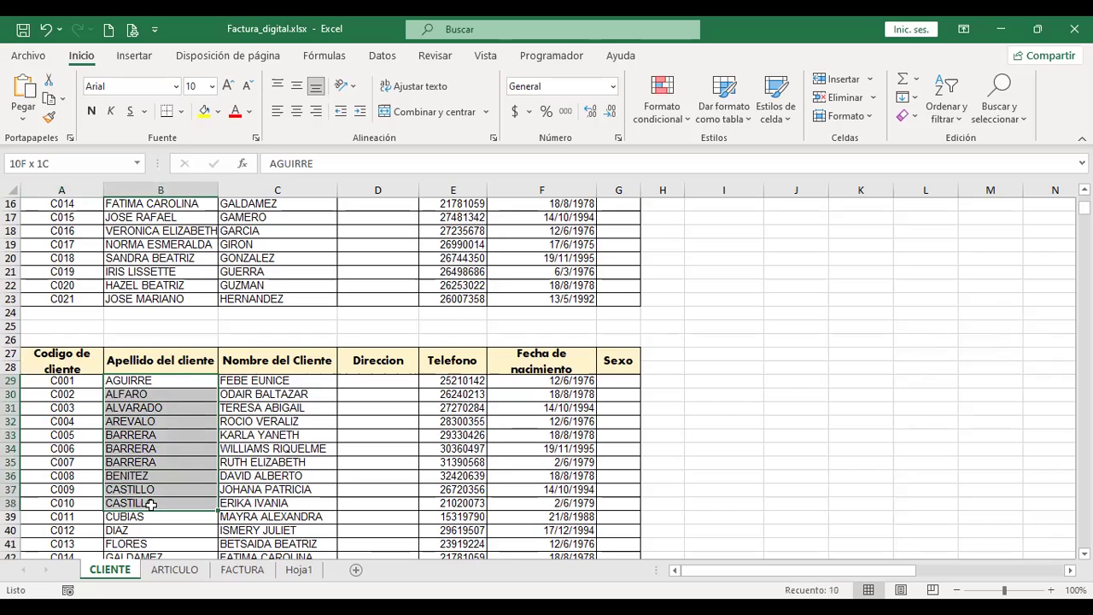
pyautogui.click(184, 380)
pyautogui.scroll(2, 187, 407)
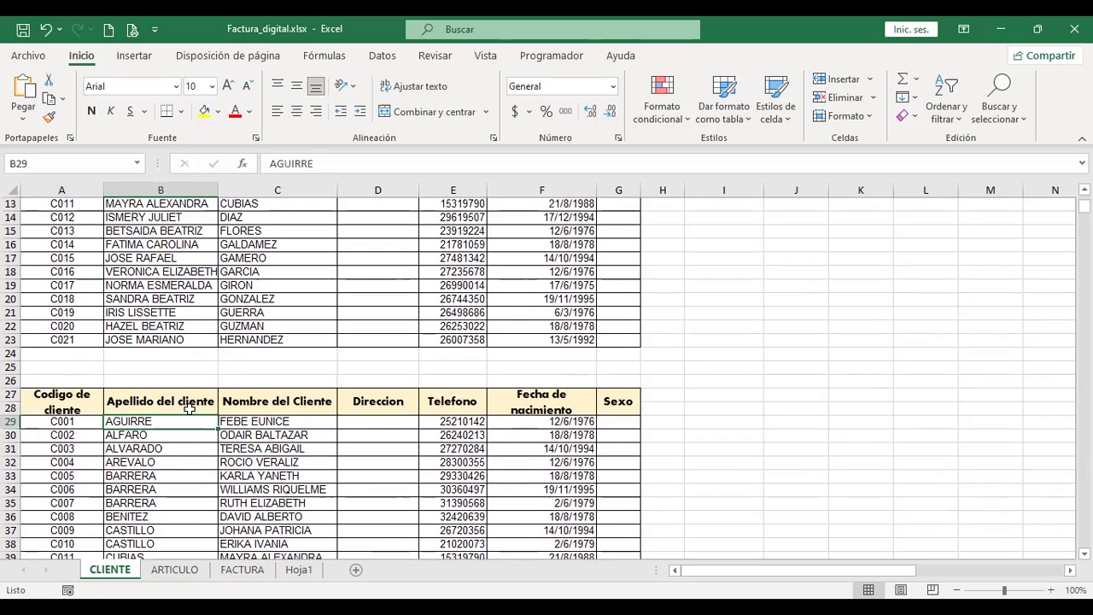
pyautogui.scroll(3, 188, 409)
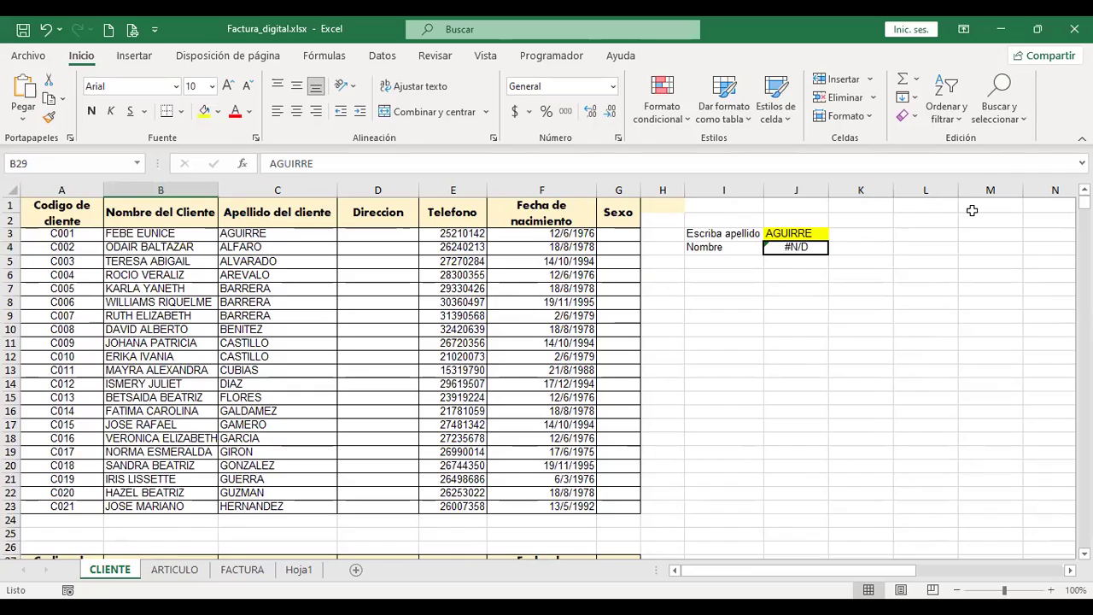
# - Change the lookup range in the J4 BUSCARV formula to B29:G49
pyautogui.press('F2')
pyautogui.scroll(1, 771, 320)
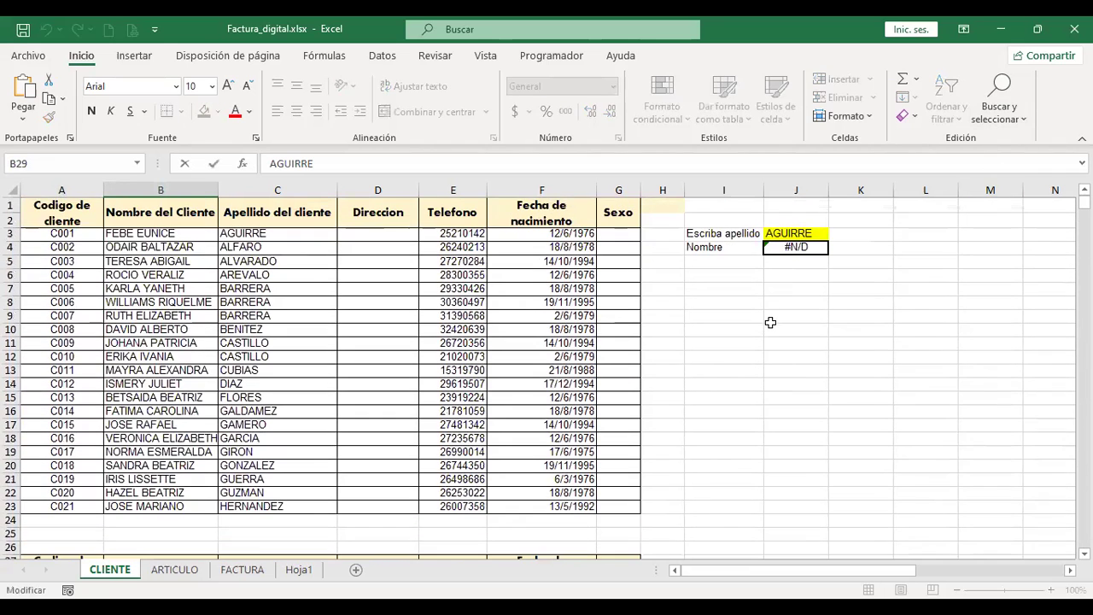
pyautogui.click(793, 237)
pyautogui.click(801, 248)
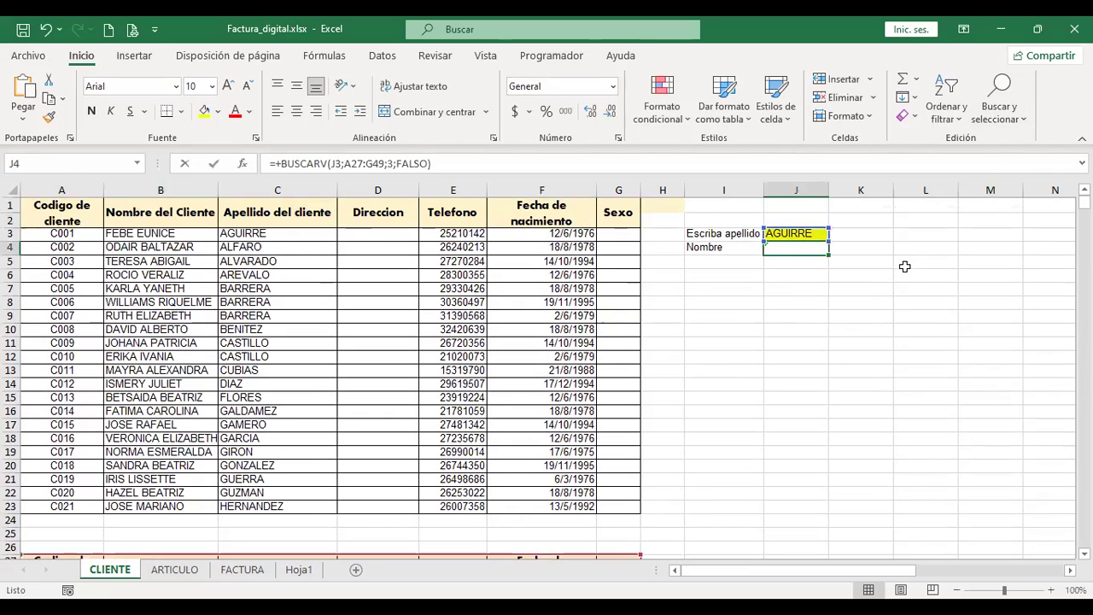
pyautogui.press('F2')
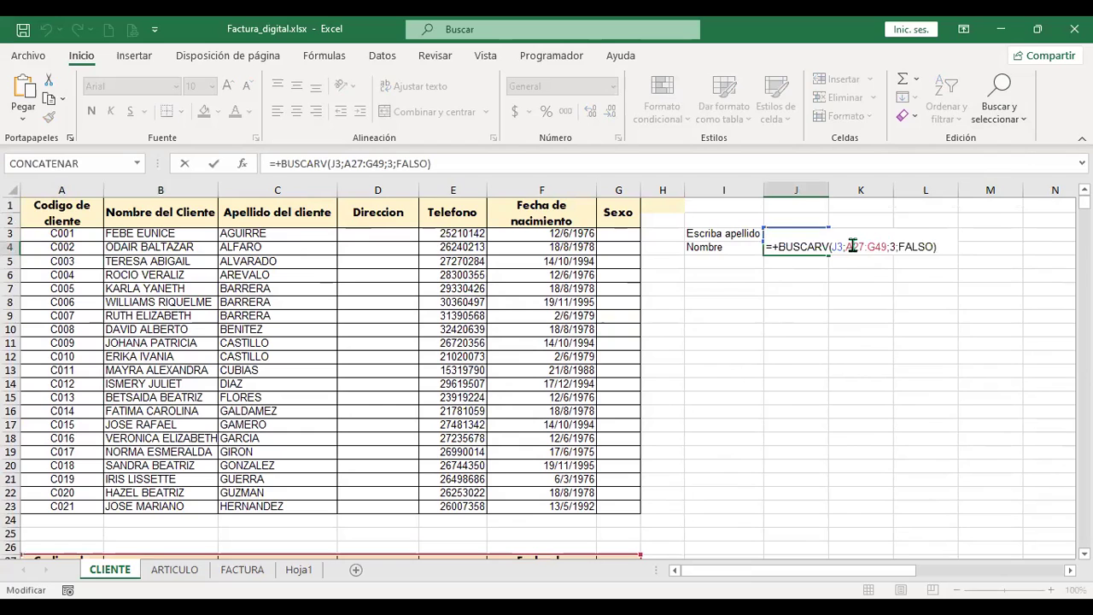
pyautogui.click(852, 246)
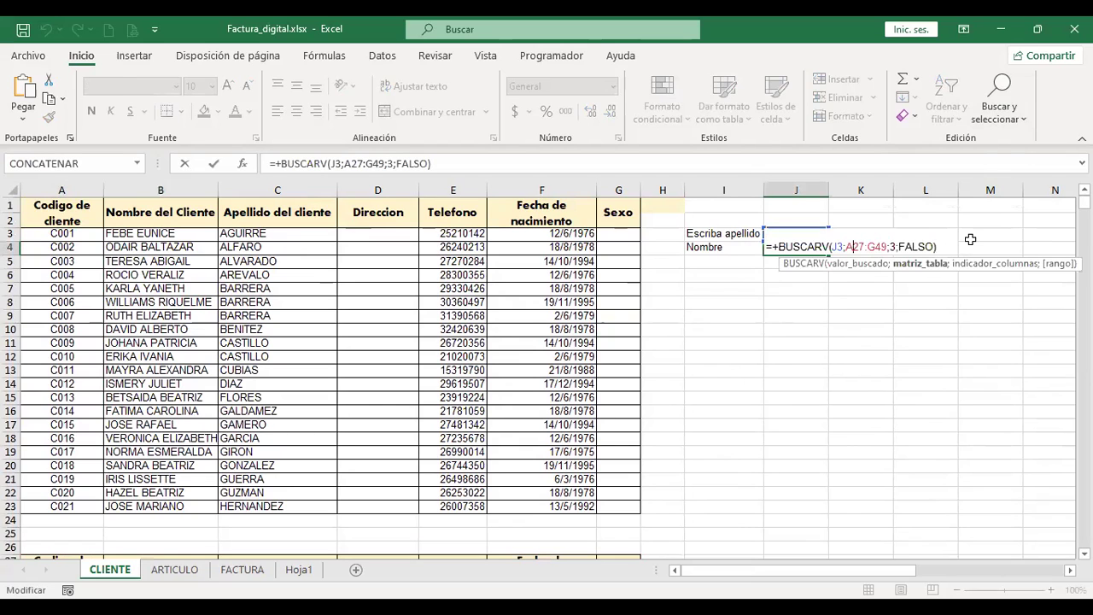
pyautogui.press('Delete')
pyautogui.press('Delete')
pyautogui.write('3')
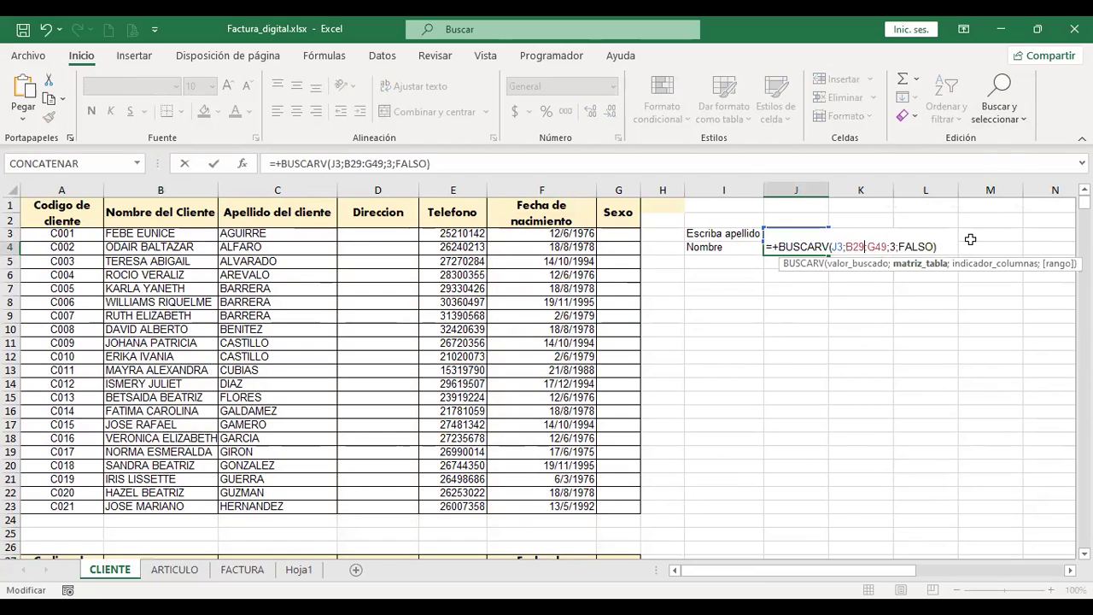
pyautogui.press('Return')
# - Check the lookup range start in the J4 BUSCARV formula against the first last-name cell, B29, of the second client table
pyautogui.scroll(-3, 869, 264)
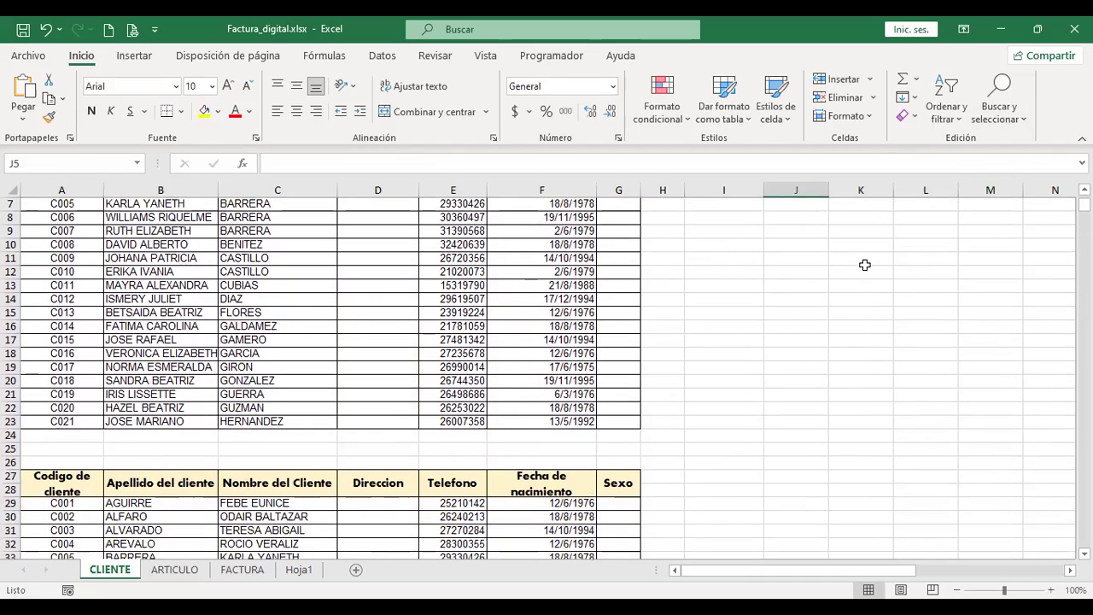
pyautogui.scroll(-1, 865, 265)
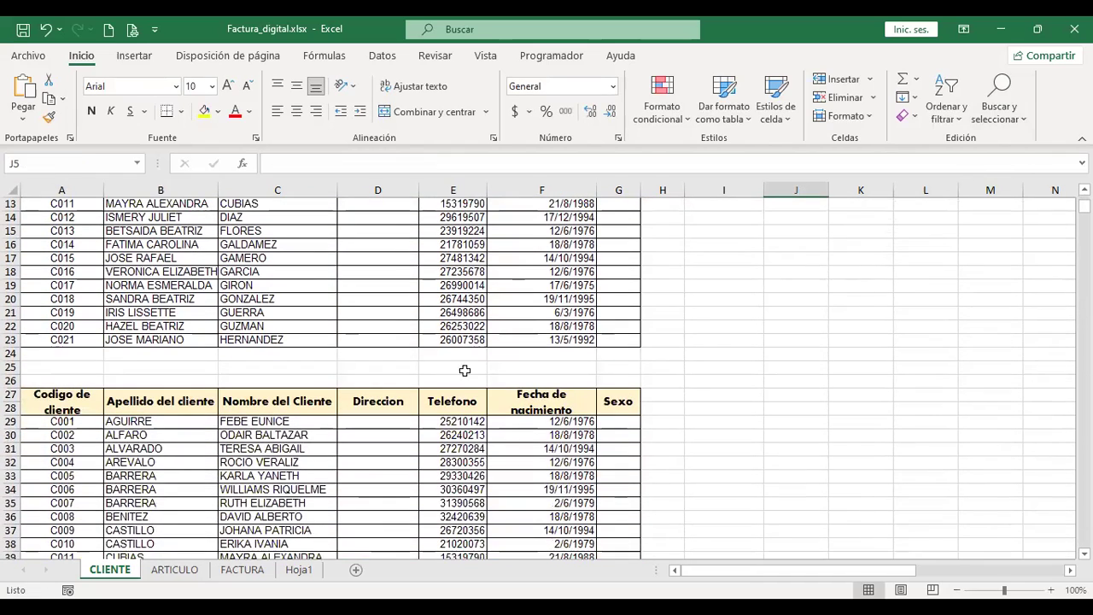
pyautogui.click(170, 424)
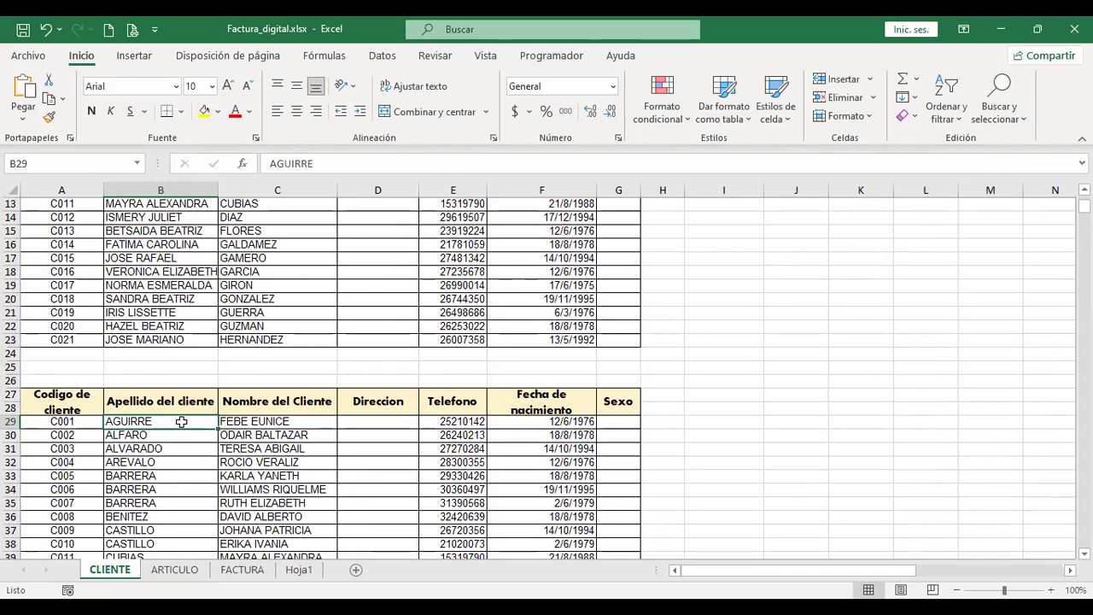
pyautogui.scroll(4, 579, 429)
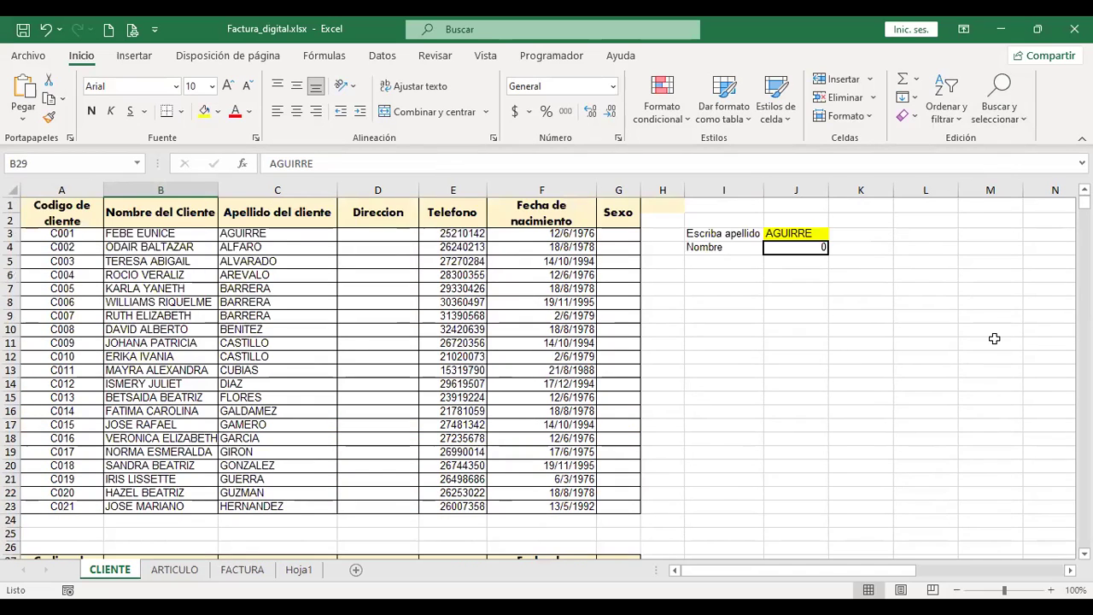
pyautogui.press('Up')
pyautogui.press('Up')
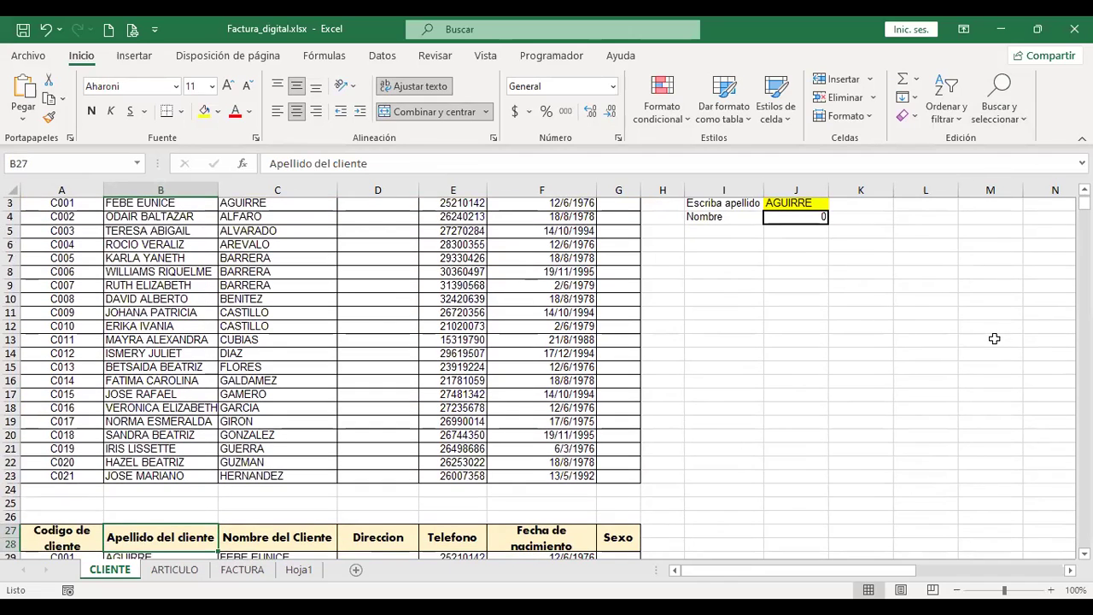
pyautogui.scroll(1, 929, 373)
pyautogui.click(834, 304)
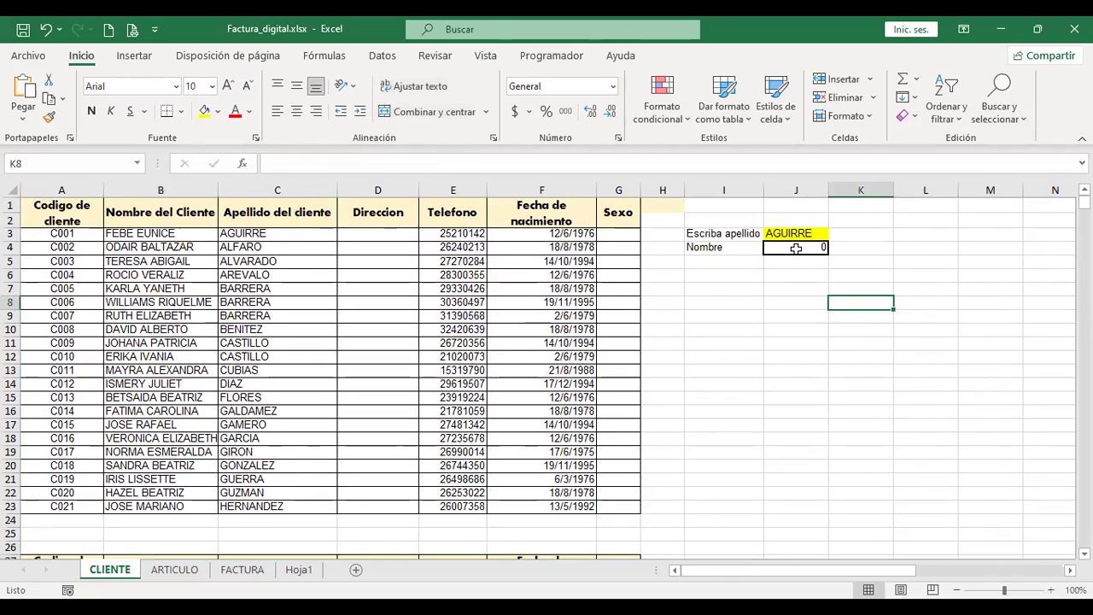
pyautogui.click(795, 248)
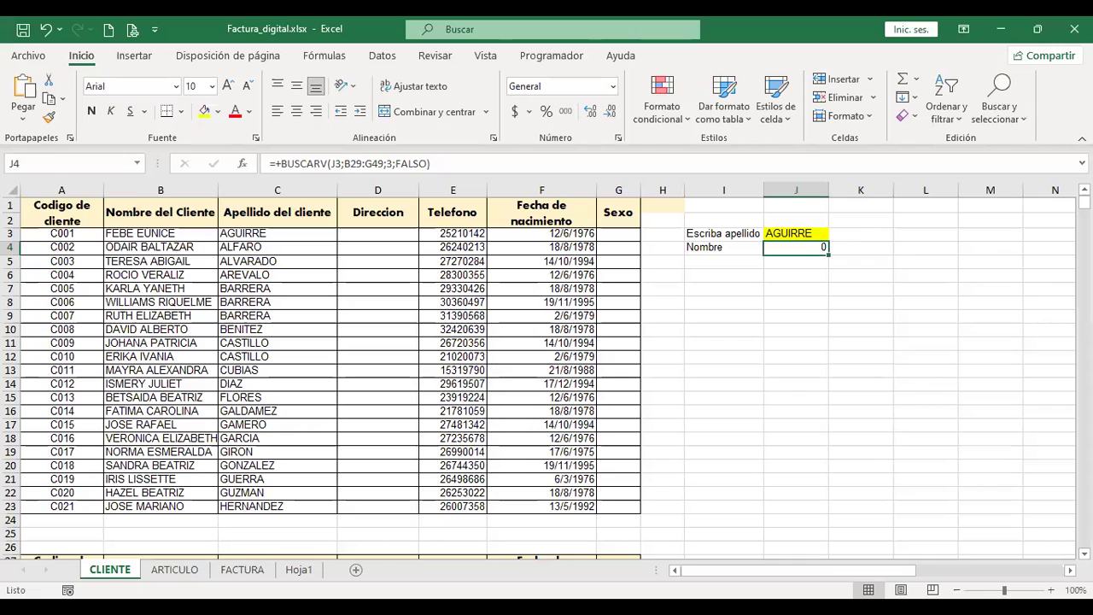
pyautogui.press('F2')
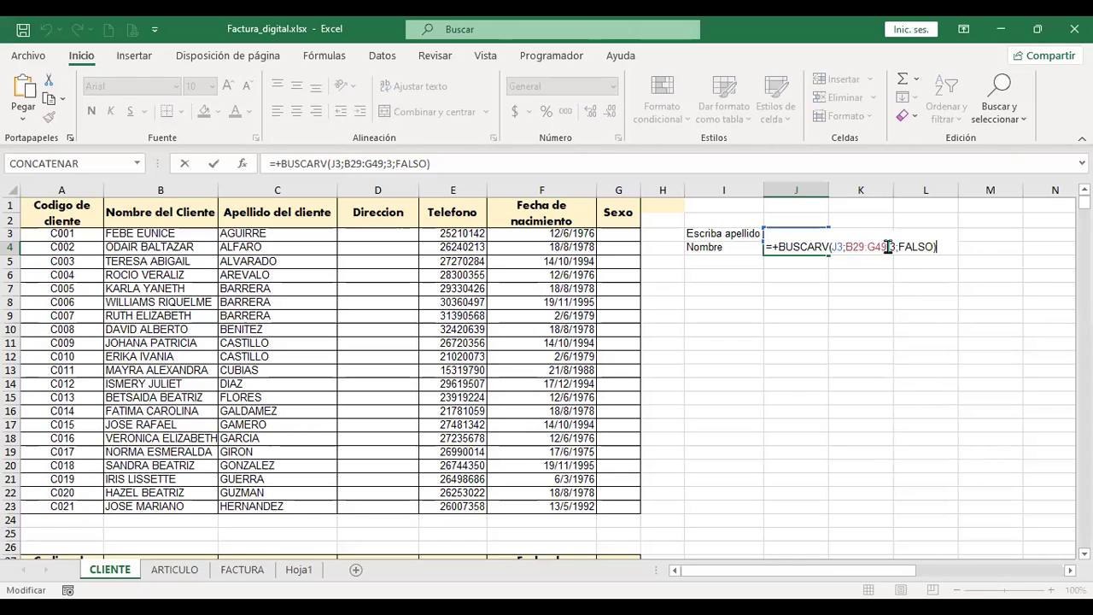
pyautogui.press('Return')
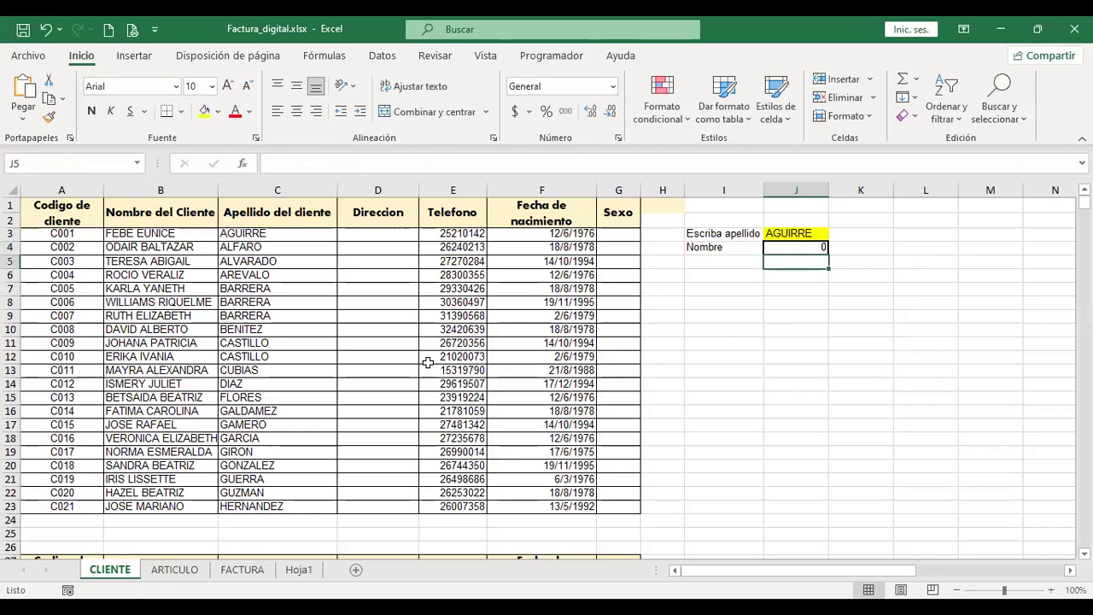
# - Compare the last-name, first-name and address cells in row 29 with the column index argument of the J4 formula
pyautogui.scroll(-5, 427, 363)
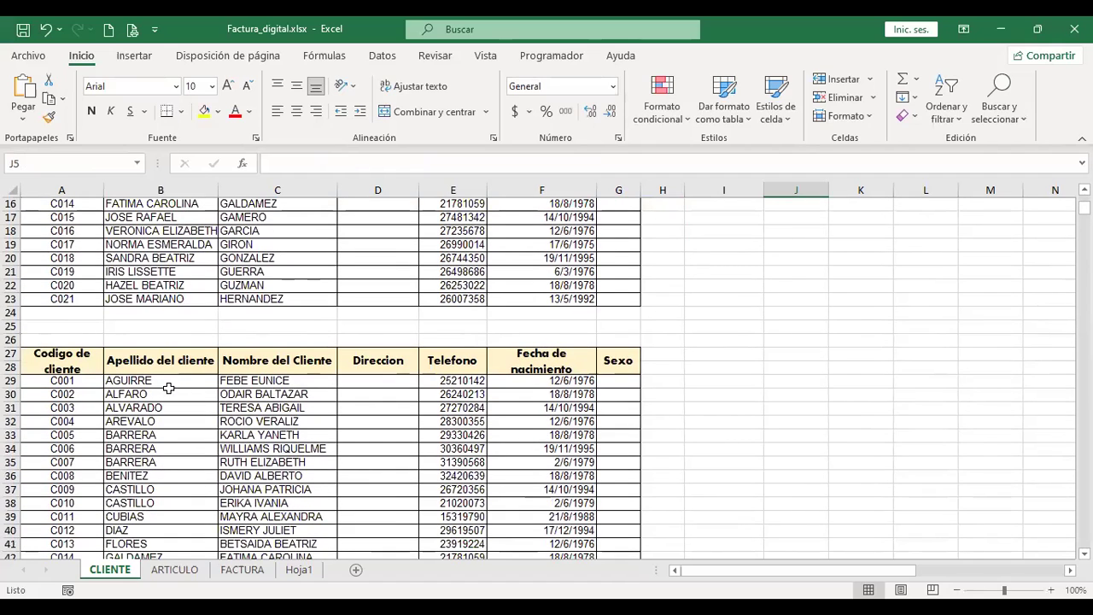
pyautogui.click(174, 380)
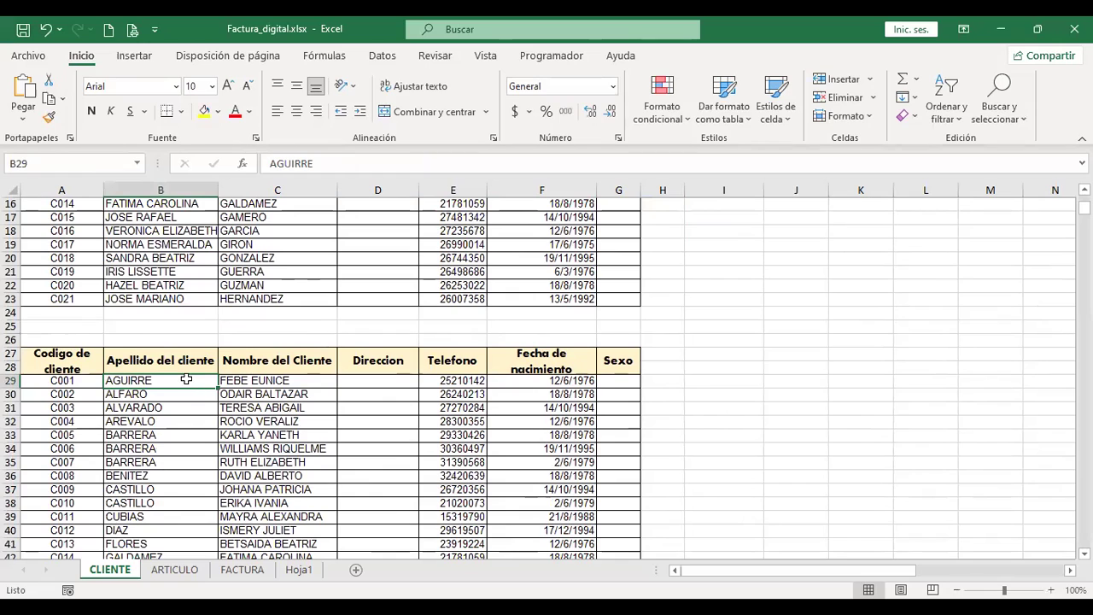
pyautogui.click(314, 380)
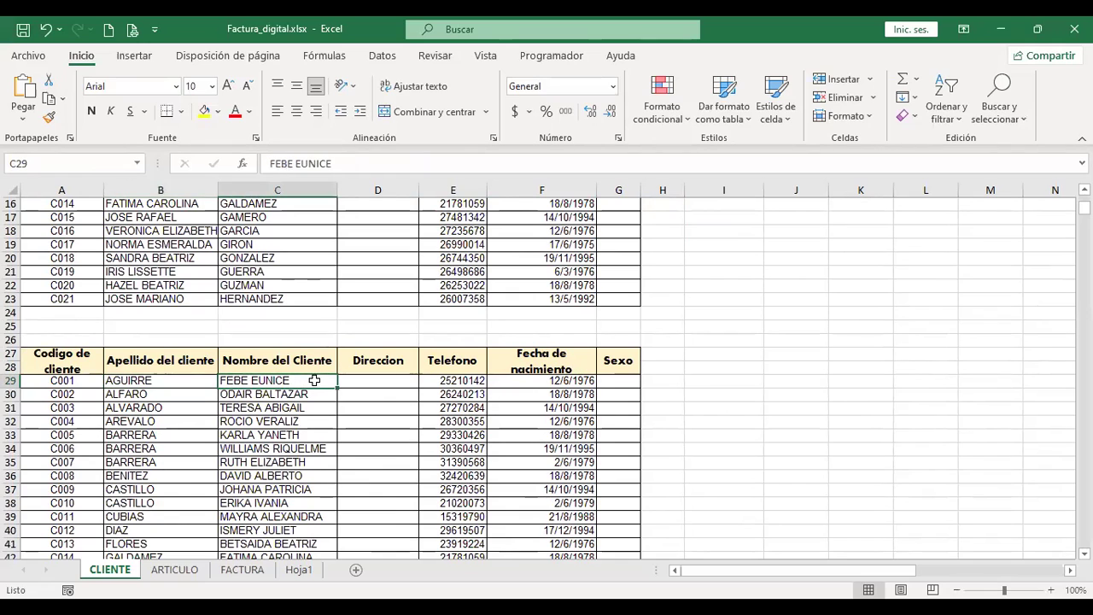
pyautogui.click(359, 385)
pyautogui.scroll(5, 771, 393)
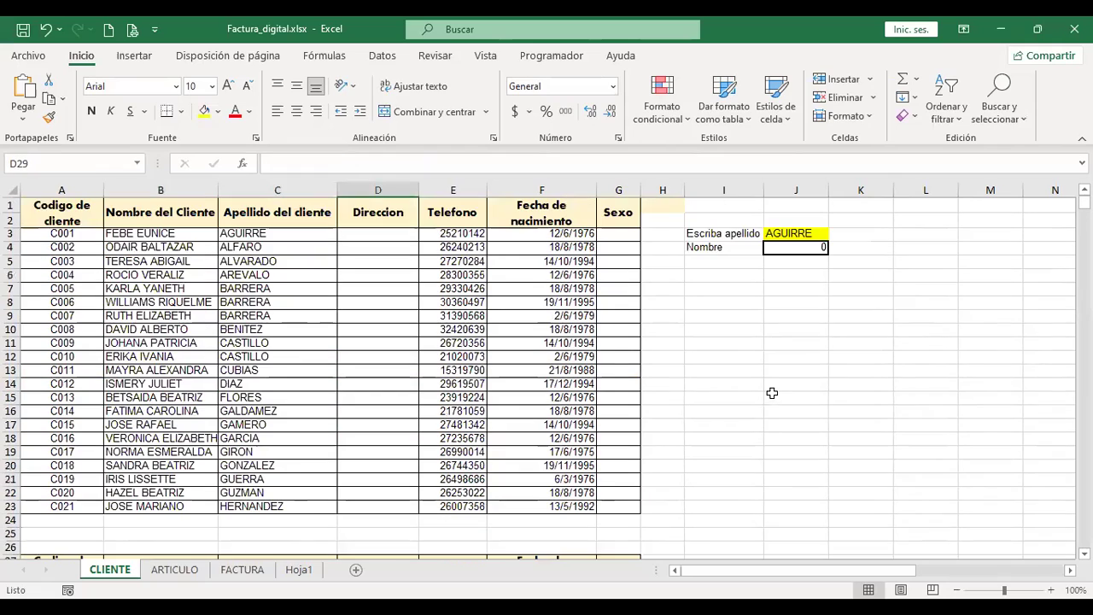
pyautogui.press('F2')
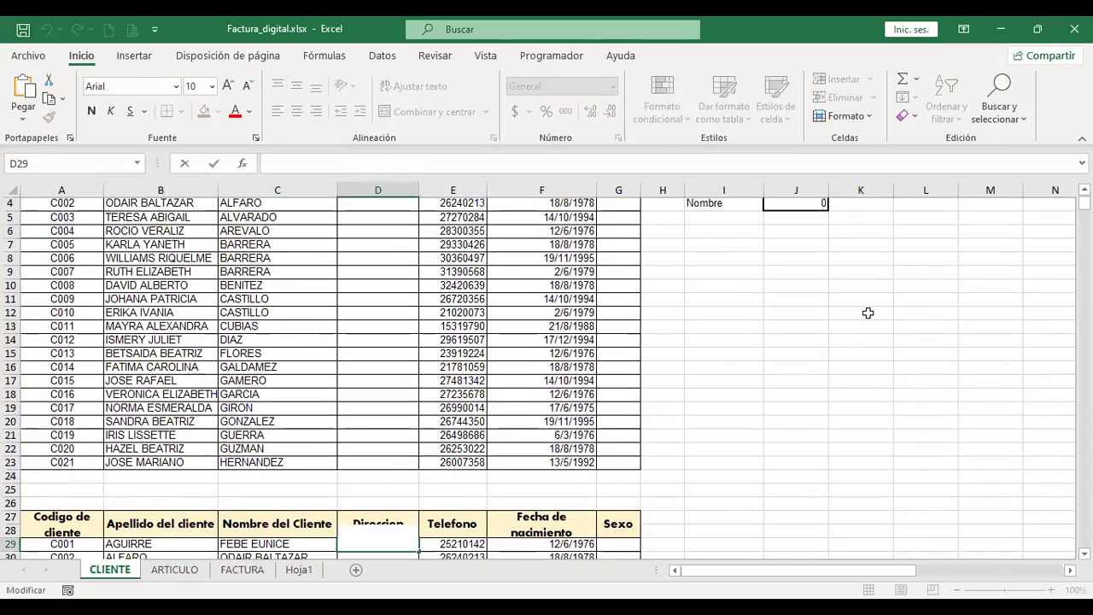
pyautogui.scroll(1, 857, 313)
pyautogui.click(856, 312)
pyautogui.click(817, 248)
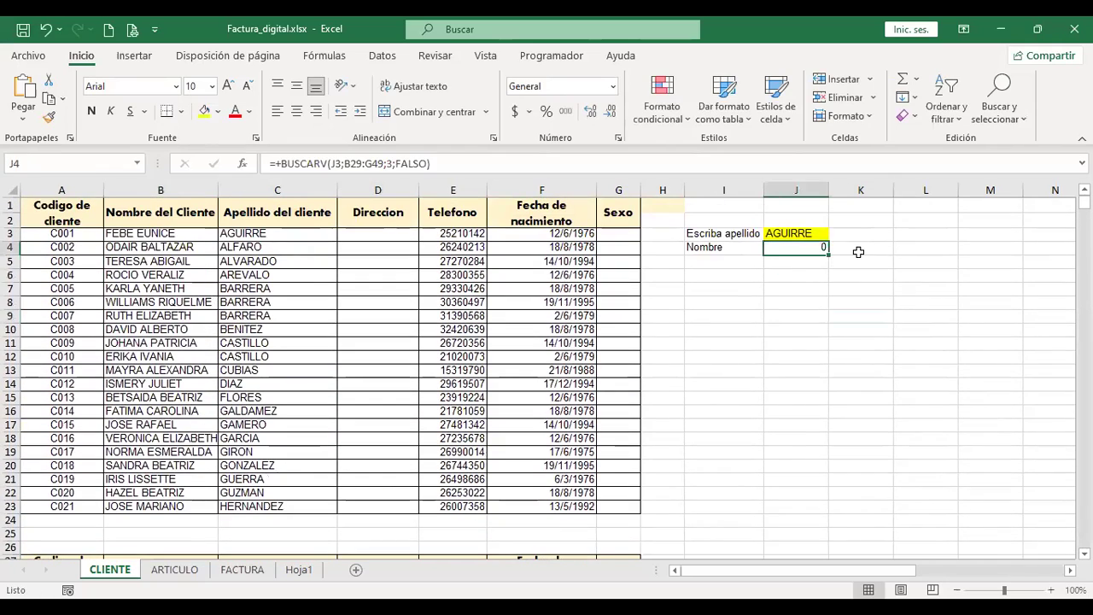
pyautogui.press('F2')
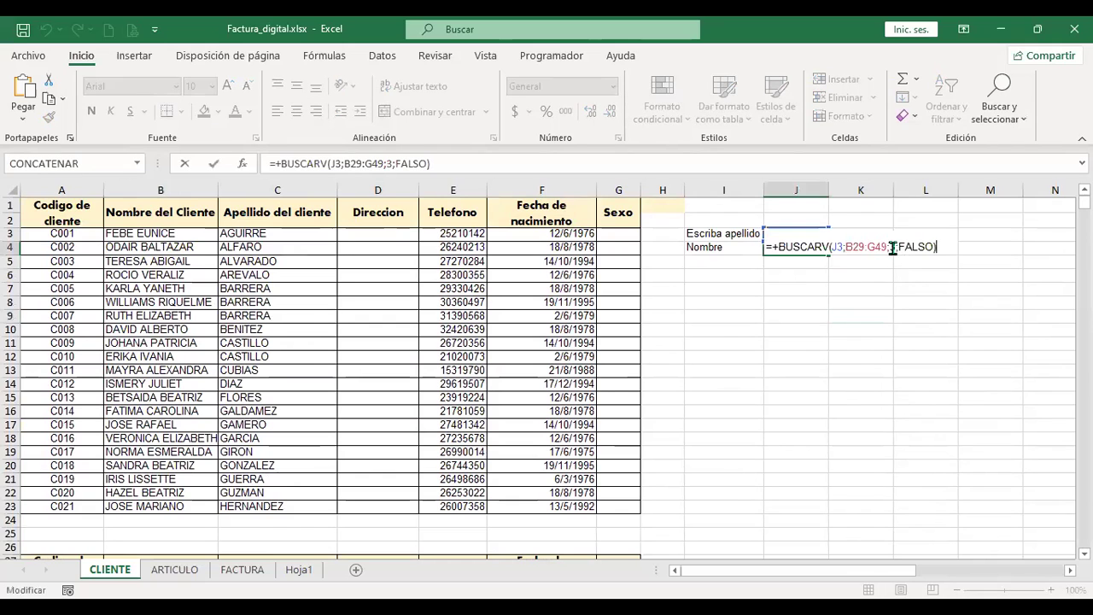
pyautogui.doubleClick(894, 247)
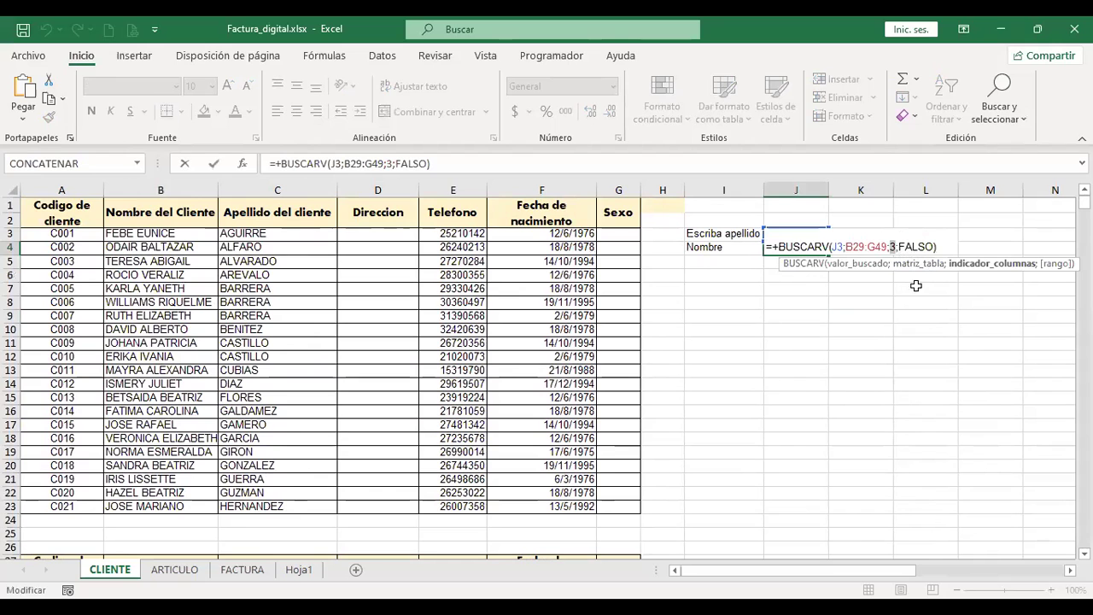
pyautogui.press('Return')
# - Examine the column order of the second client table from Codigo de cliente through Direccion, including the last-name and first-name columns
pyautogui.scroll(-4, 566, 404)
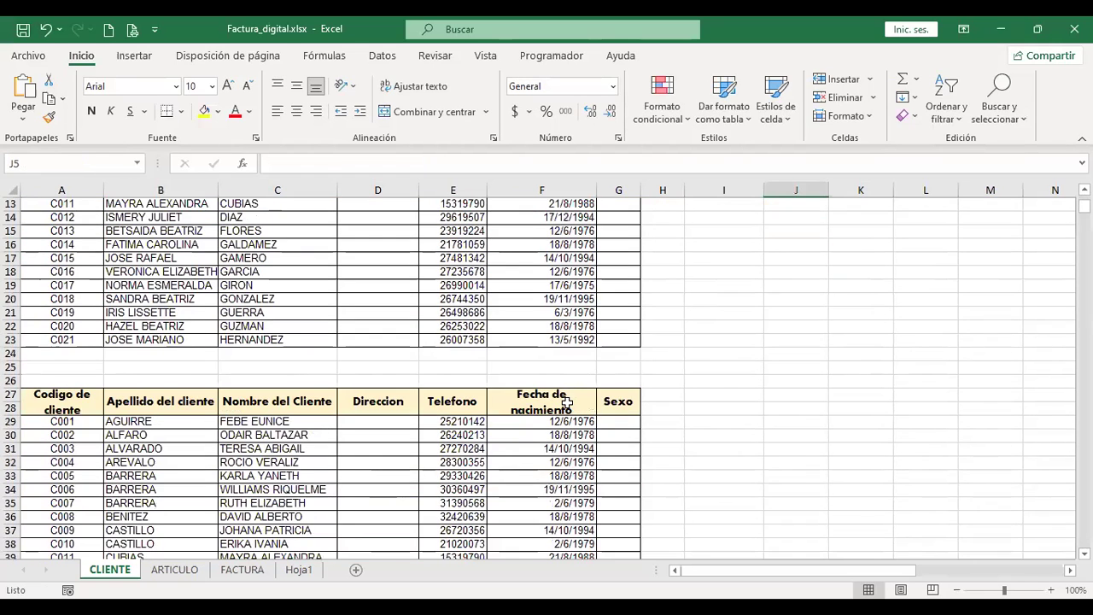
pyautogui.scroll(1, 512, 385)
pyautogui.scroll(-1, 382, 389)
pyautogui.click(181, 401)
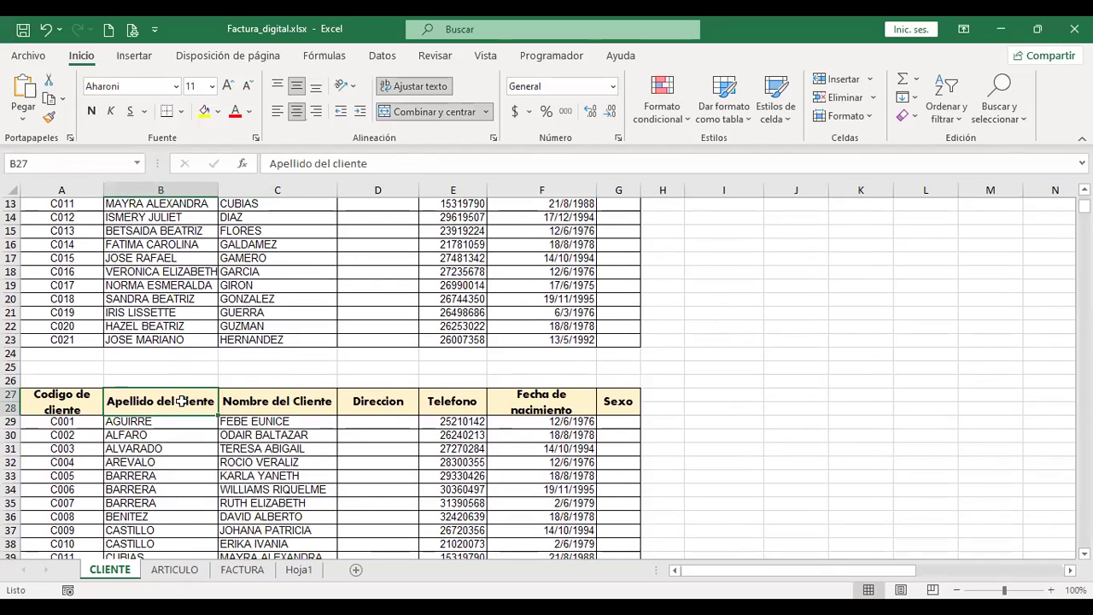
pyautogui.keyDown('shift'); pyautogui.click(149, 498); pyautogui.keyUp('shift')
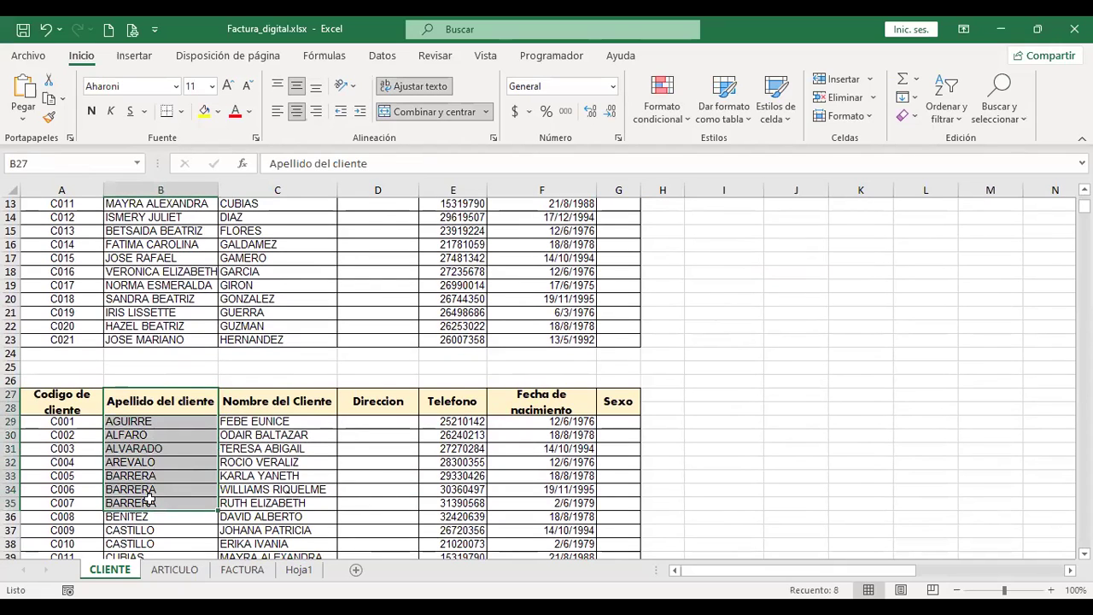
pyautogui.moveTo(60, 399); pyautogui.dragTo(60, 500)
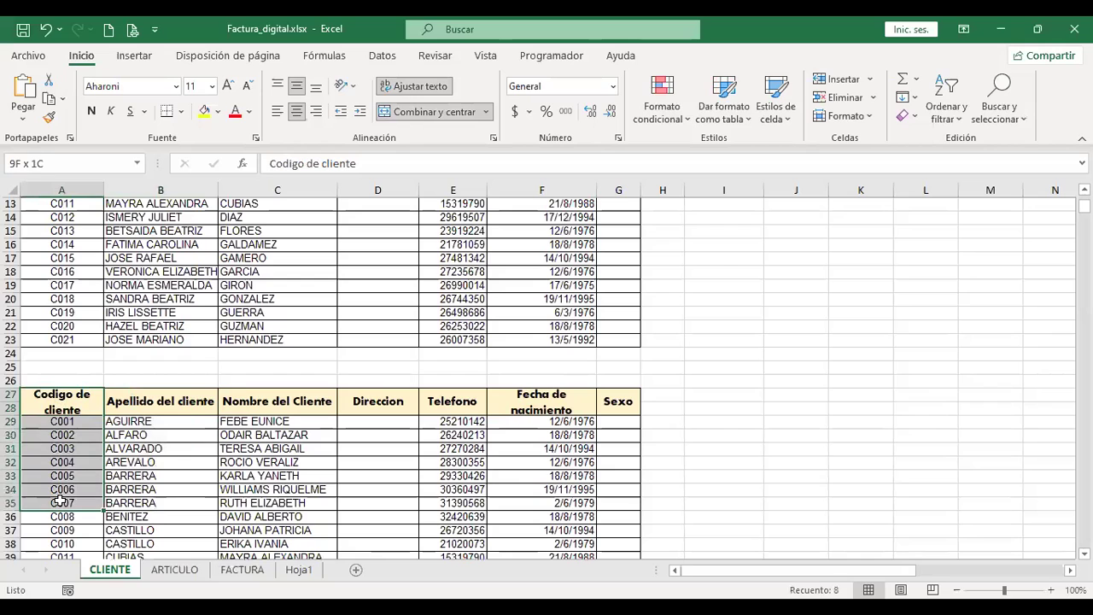
pyautogui.moveTo(175, 395); pyautogui.dragTo(162, 482)
pyautogui.moveTo(265, 400); pyautogui.dragTo(265, 462)
pyautogui.moveTo(376, 399); pyautogui.dragTo(385, 466)
pyautogui.scroll(4, 659, 346)
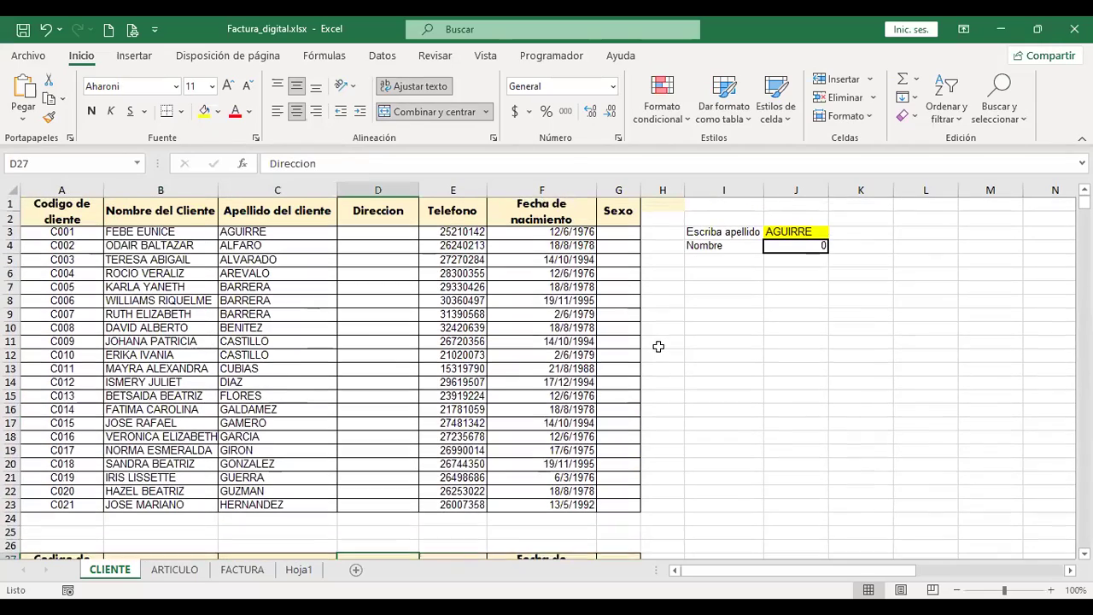
# - Set the column index in the J4 BUSCARV formula to 2, keeping the lookup range B29:G49
pyautogui.scroll(-1, 658, 345)
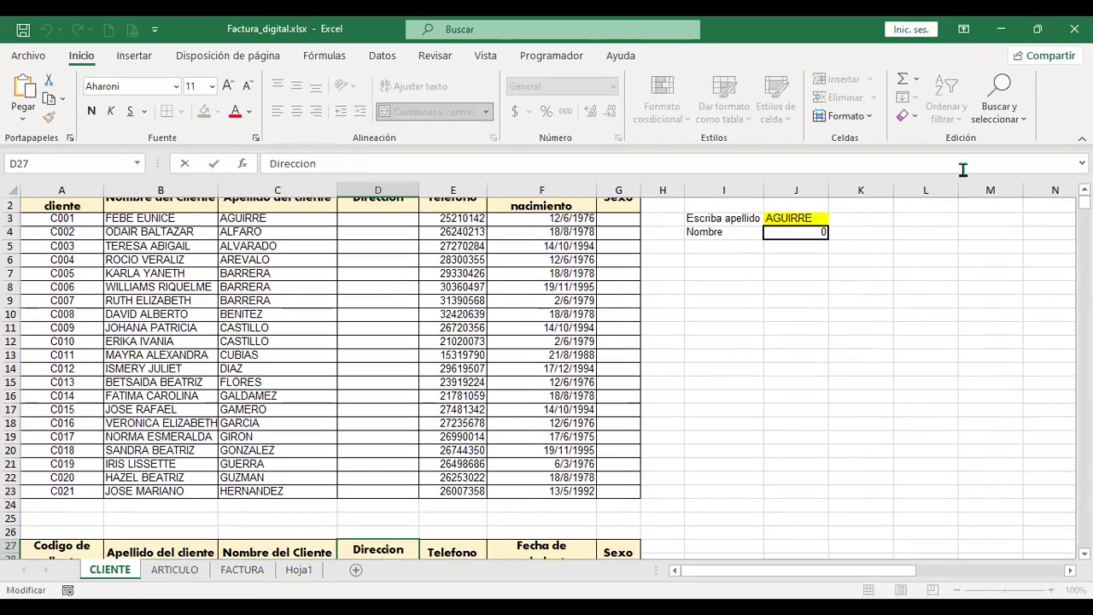
pyautogui.click(818, 272)
pyautogui.click(808, 234)
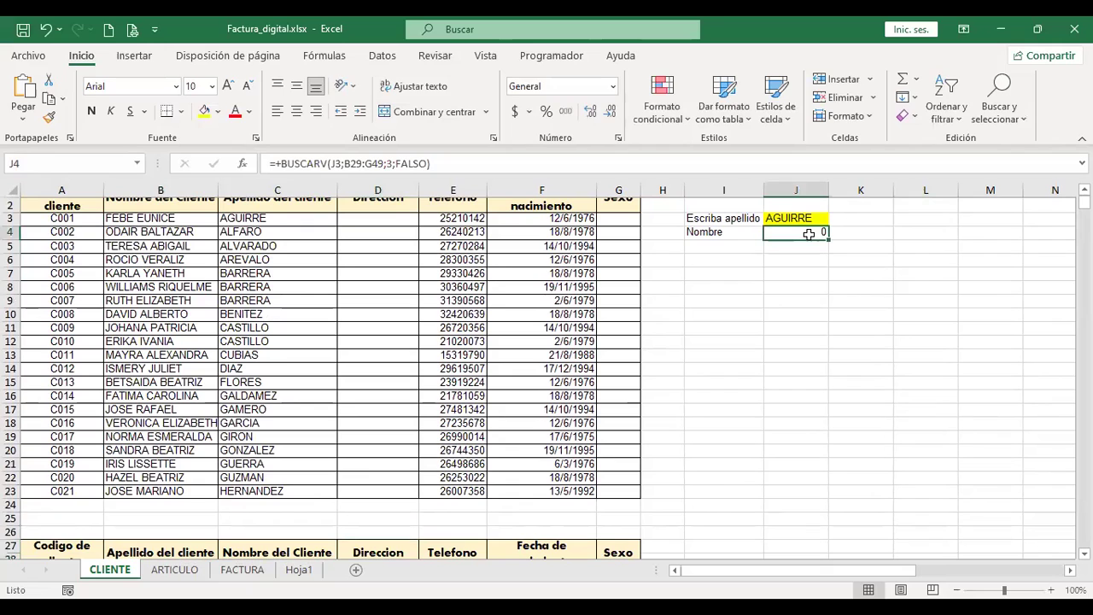
pyautogui.doubleClick(808, 234)
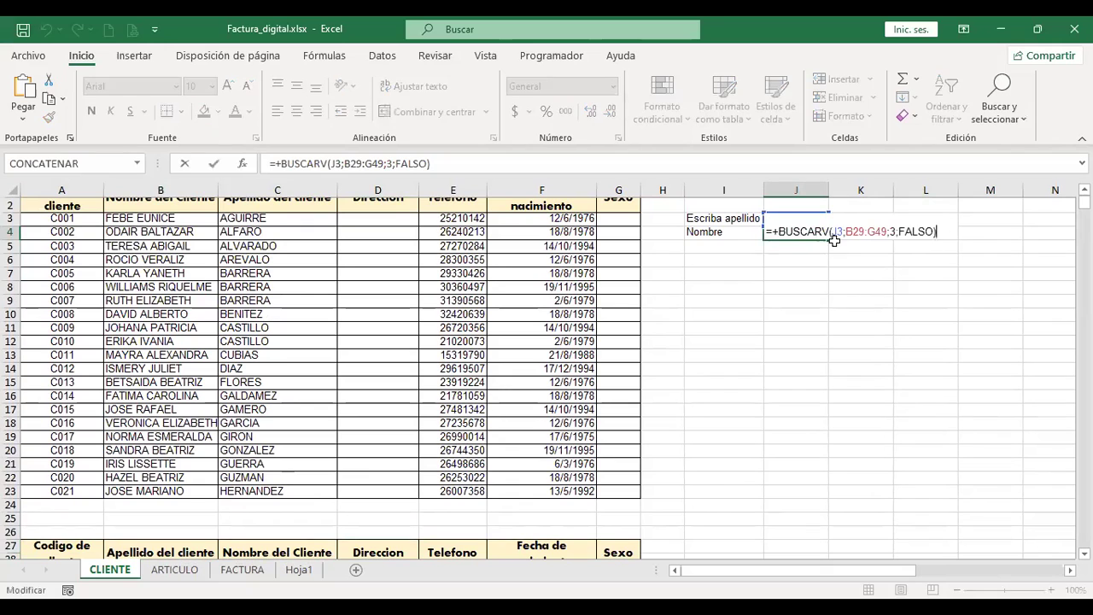
pyautogui.click(894, 232)
pyautogui.press('BackSpace')
pyautogui.write('2')
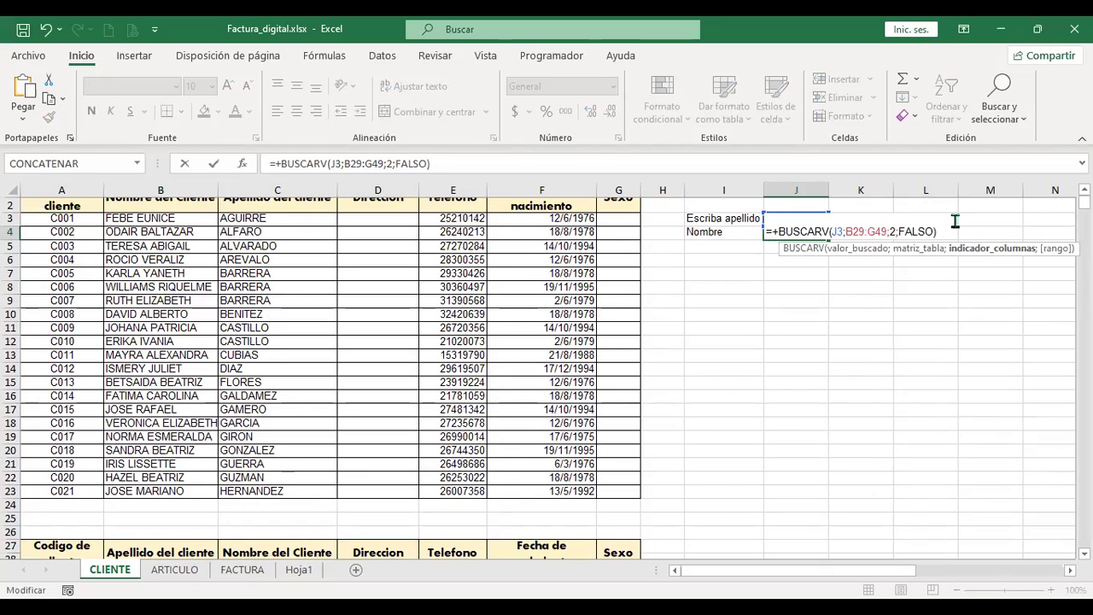
pyautogui.hotkey('ctrl', 'Return')
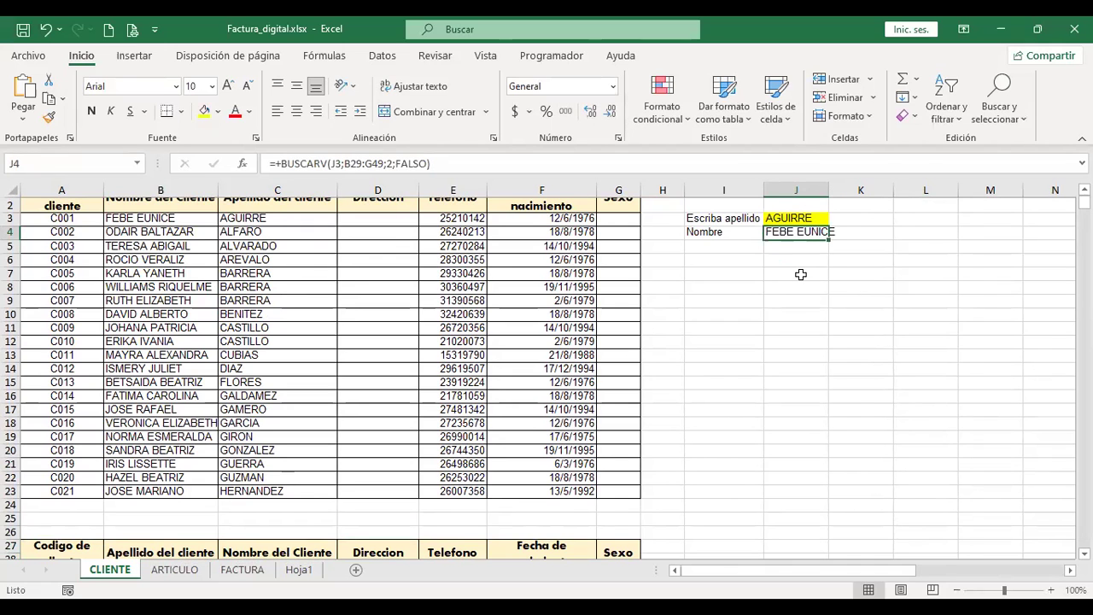
# - Review the second table's last-name column together with the search cell J3 and the formula in J4
pyautogui.scroll(-3, 261, 457)
pyautogui.scroll(-3, 261, 457)
pyautogui.click(190, 340)
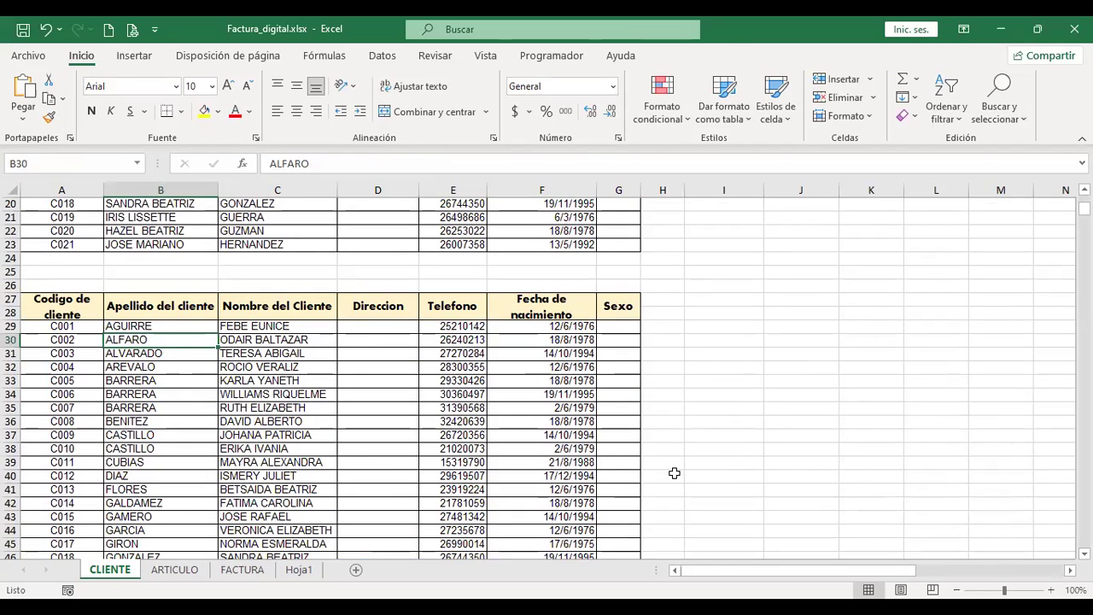
pyautogui.scroll(5, 966, 426)
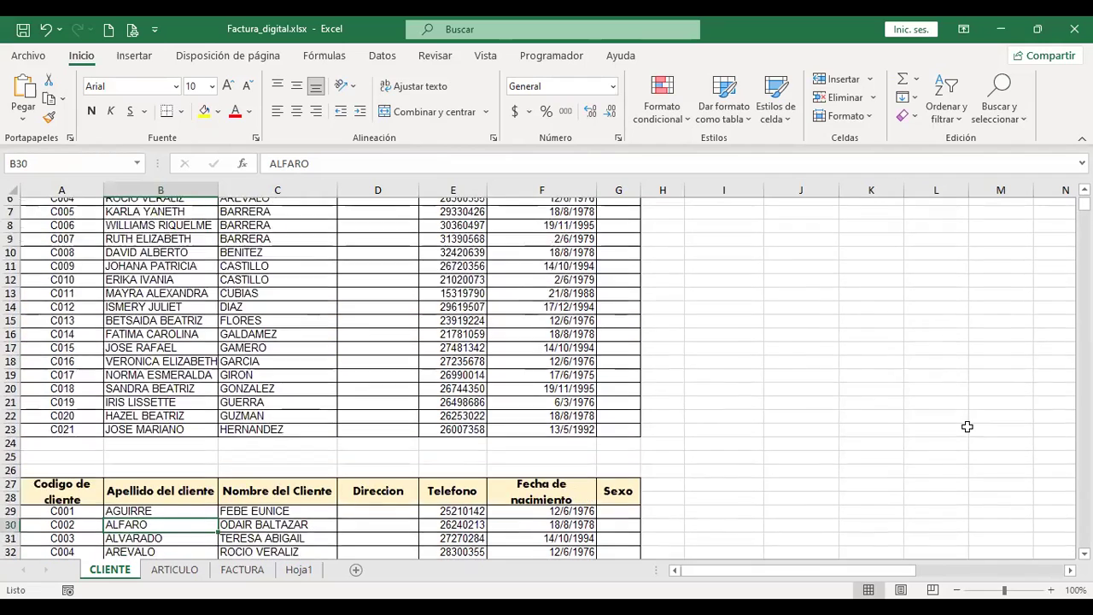
pyautogui.scroll(2, 966, 426)
pyautogui.click(818, 232)
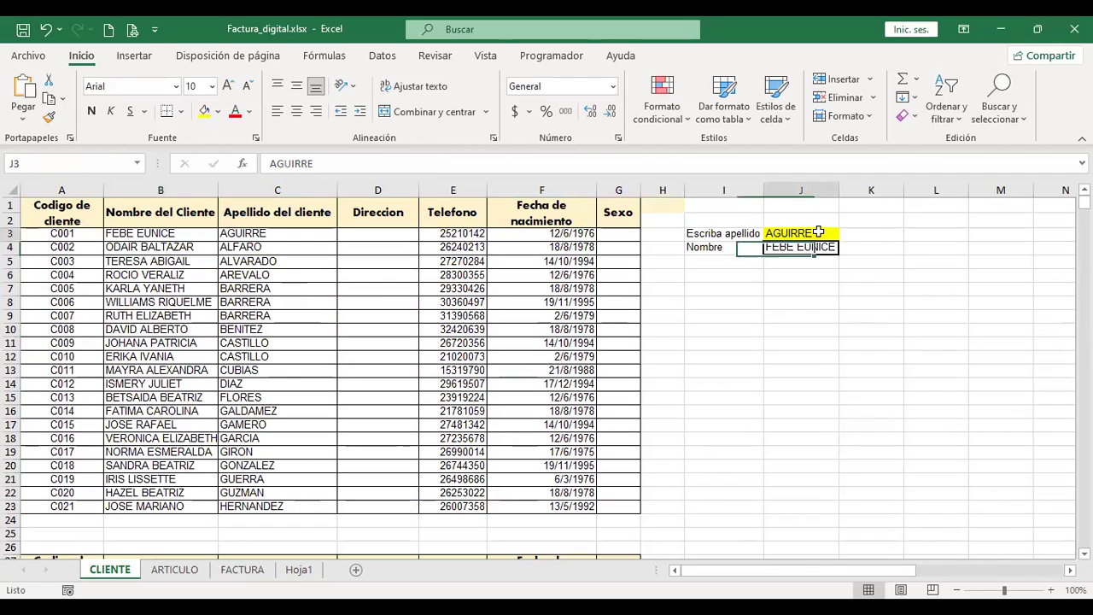
pyautogui.click(813, 248)
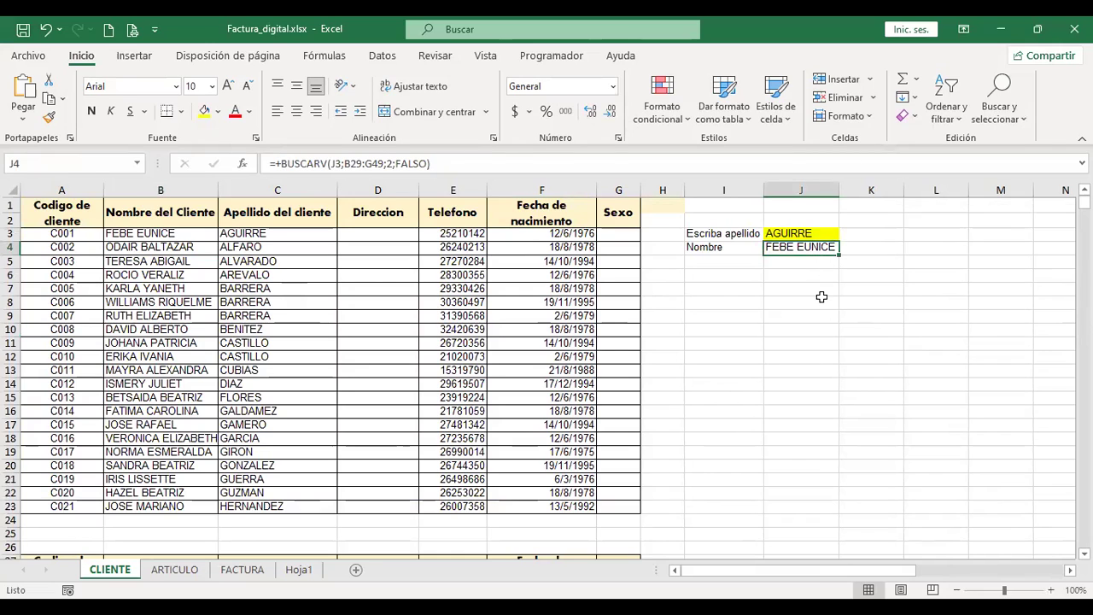
# - Change the lookup range in the J4 BUSCARV formula to A29:G49
pyautogui.doubleClick(812, 247)
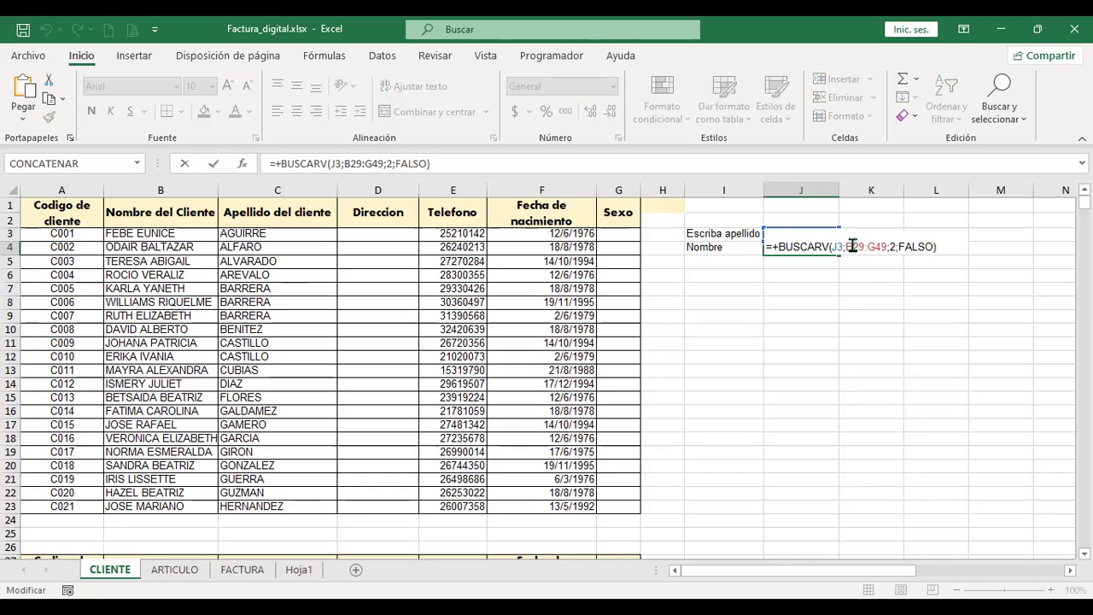
pyautogui.click(852, 247)
pyautogui.press('BackSpace')
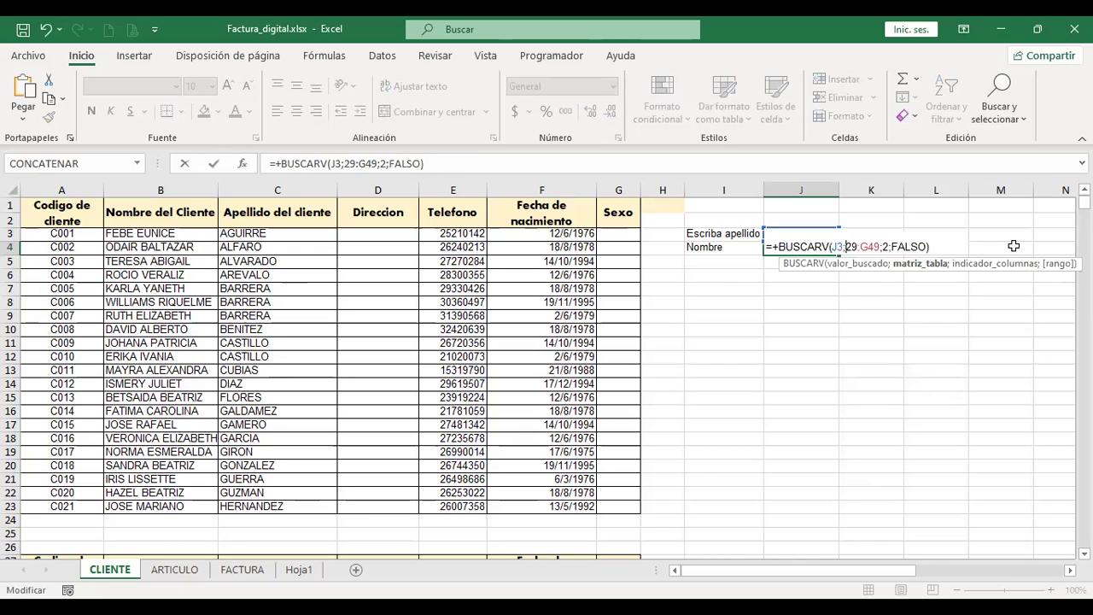
pyautogui.write('A')
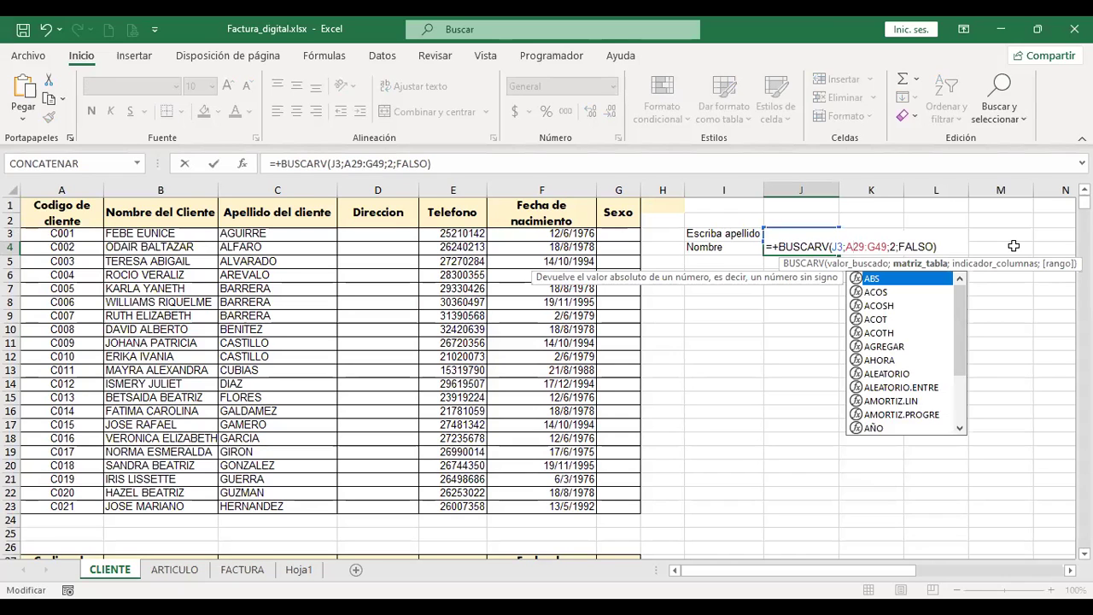
pyautogui.hotkey('ctrl', 'Return')
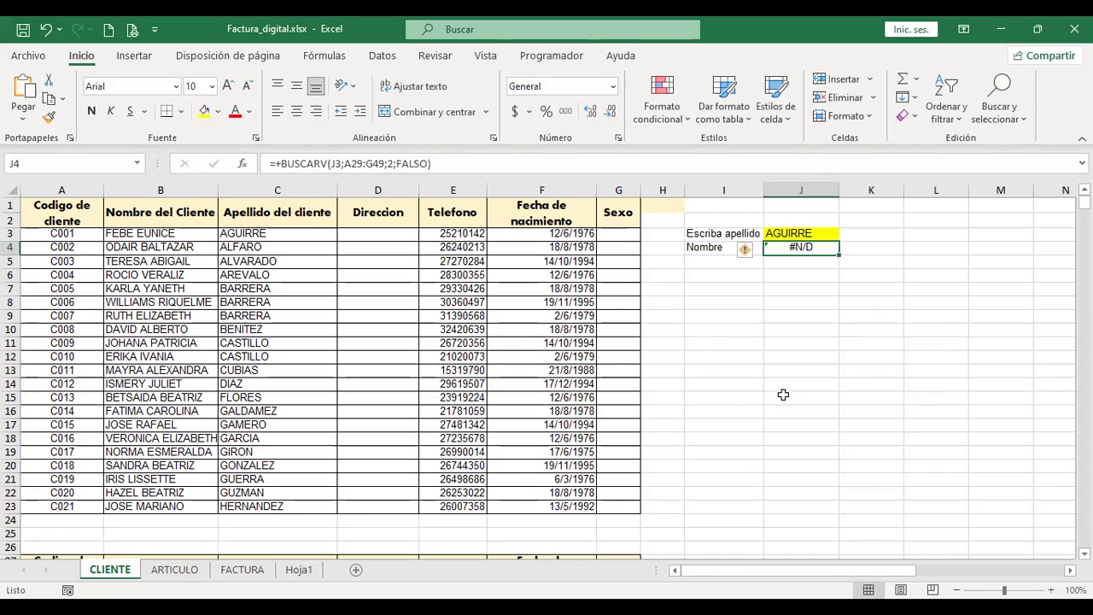
# - Compare the lookup range and column index in the J4 BUSCARV formula with the second client table's last-name column
pyautogui.scroll(-3, 785, 390)
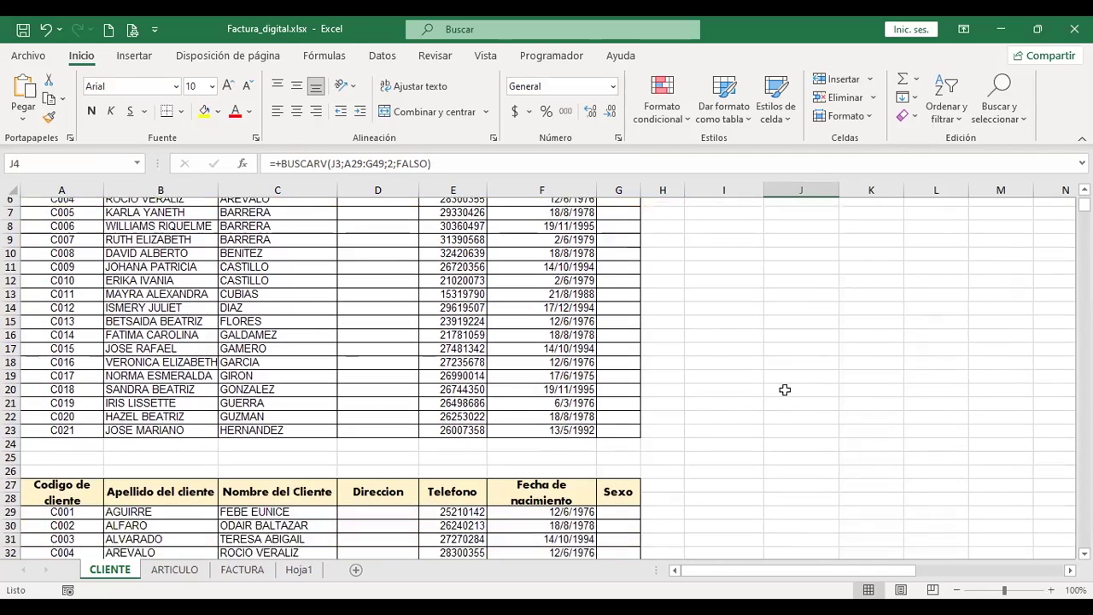
pyautogui.scroll(3, 785, 390)
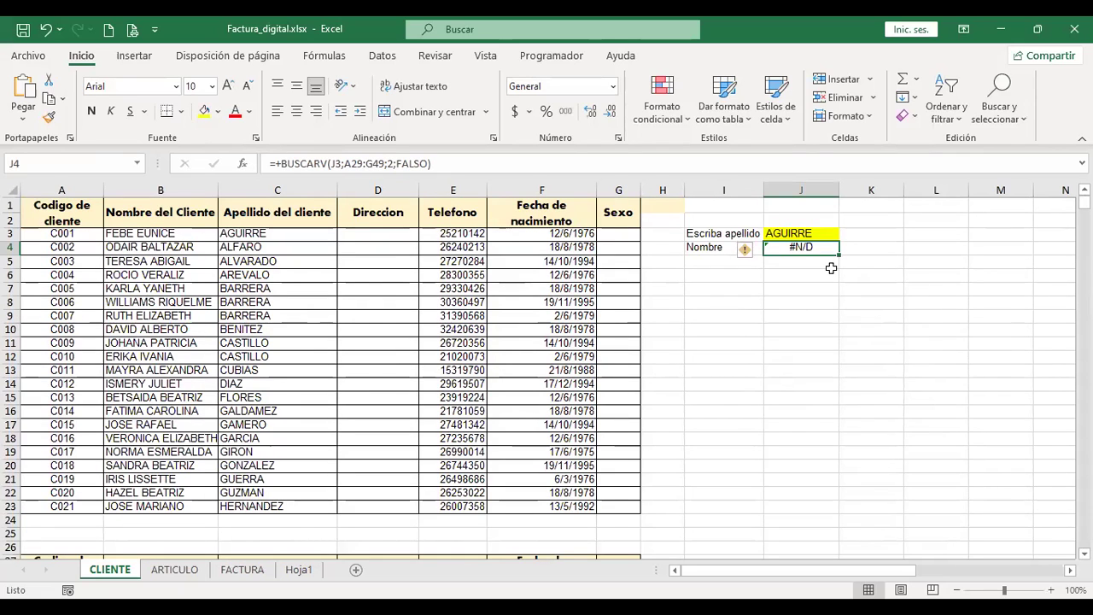
pyautogui.press('F2')
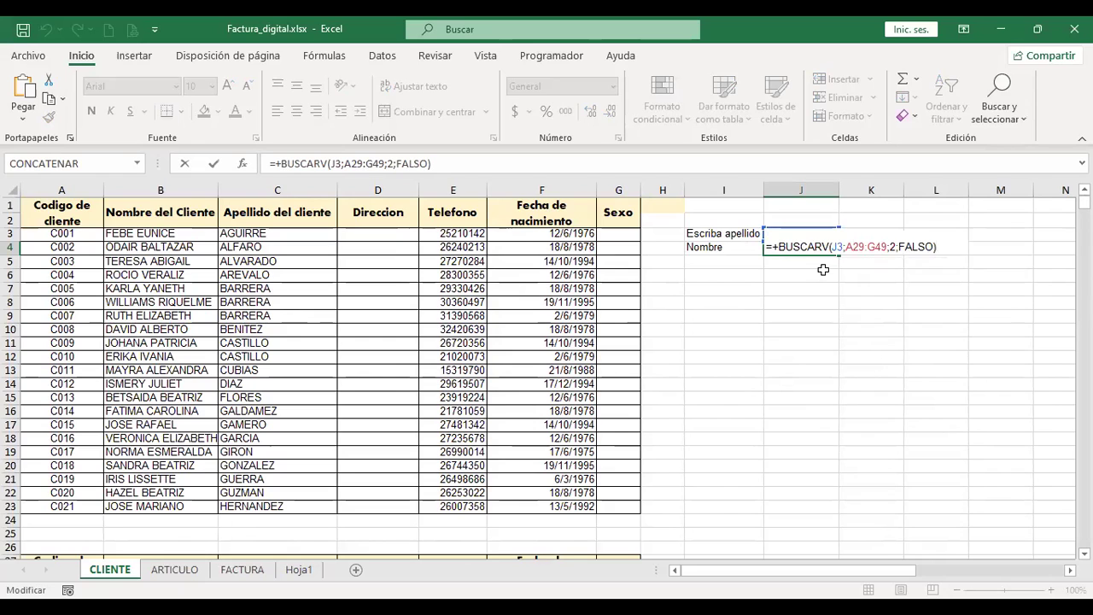
pyautogui.press('Escape')
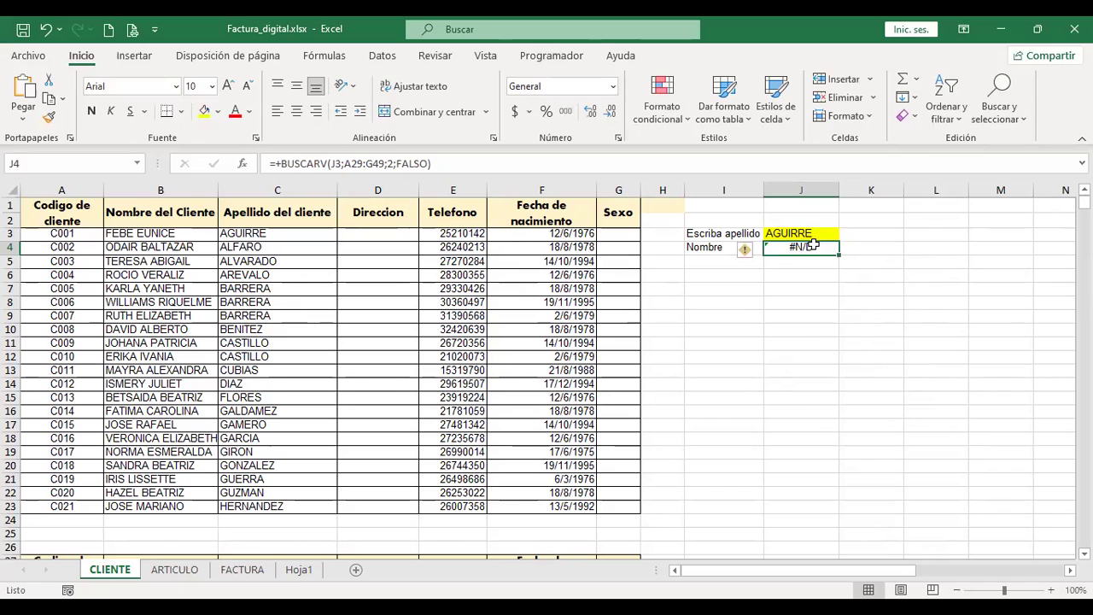
pyautogui.press('F2')
pyautogui.doubleClick(892, 246)
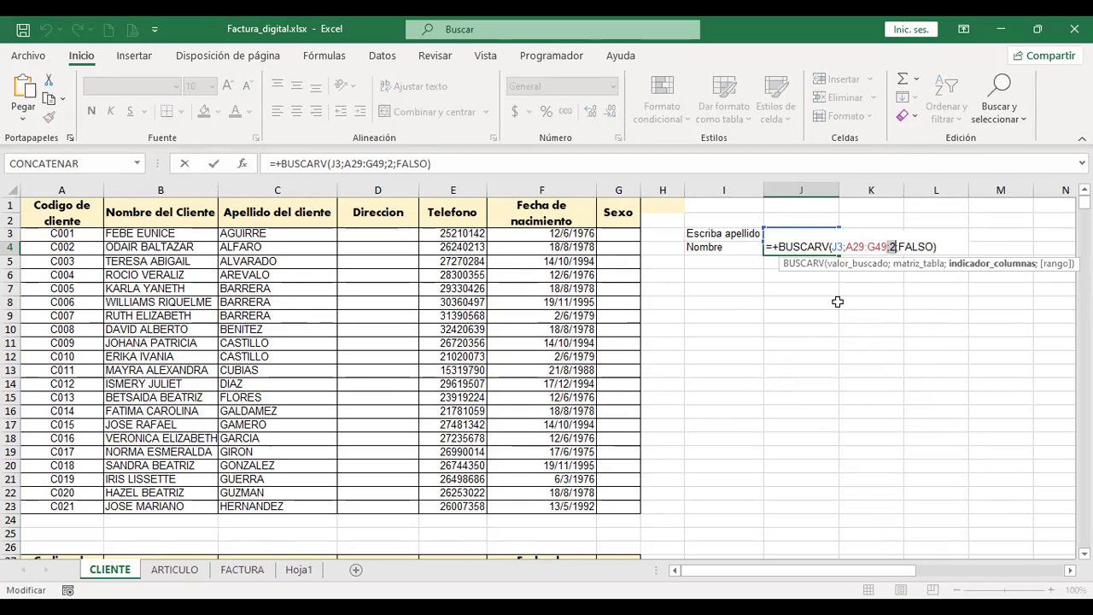
pyautogui.press('Return')
pyautogui.scroll(-4, 749, 300)
pyautogui.moveTo(161, 409); pyautogui.dragTo(185, 474)
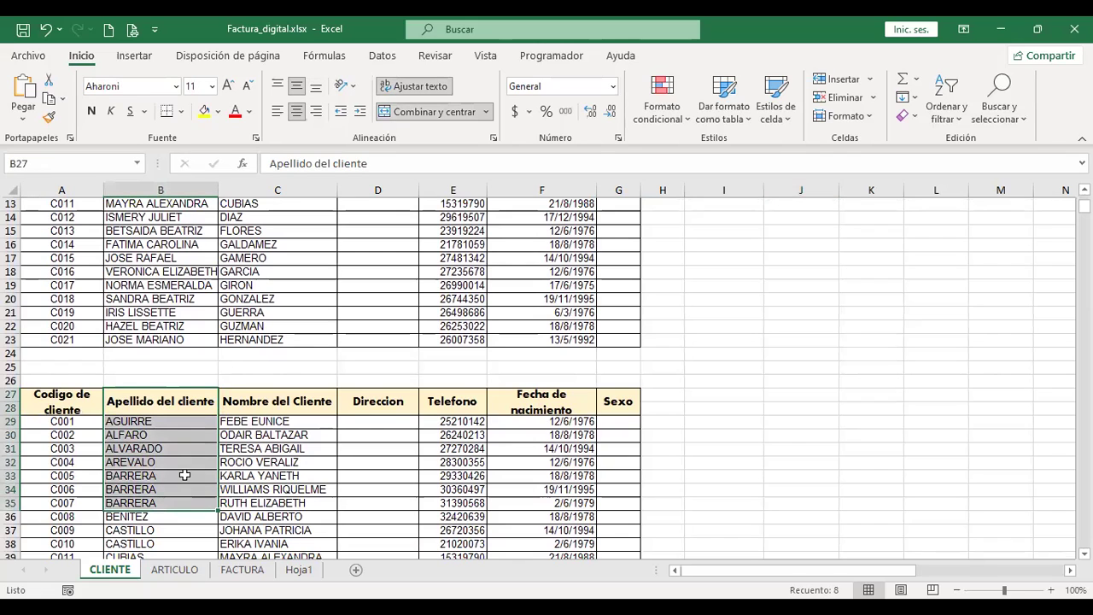
pyautogui.click(162, 421)
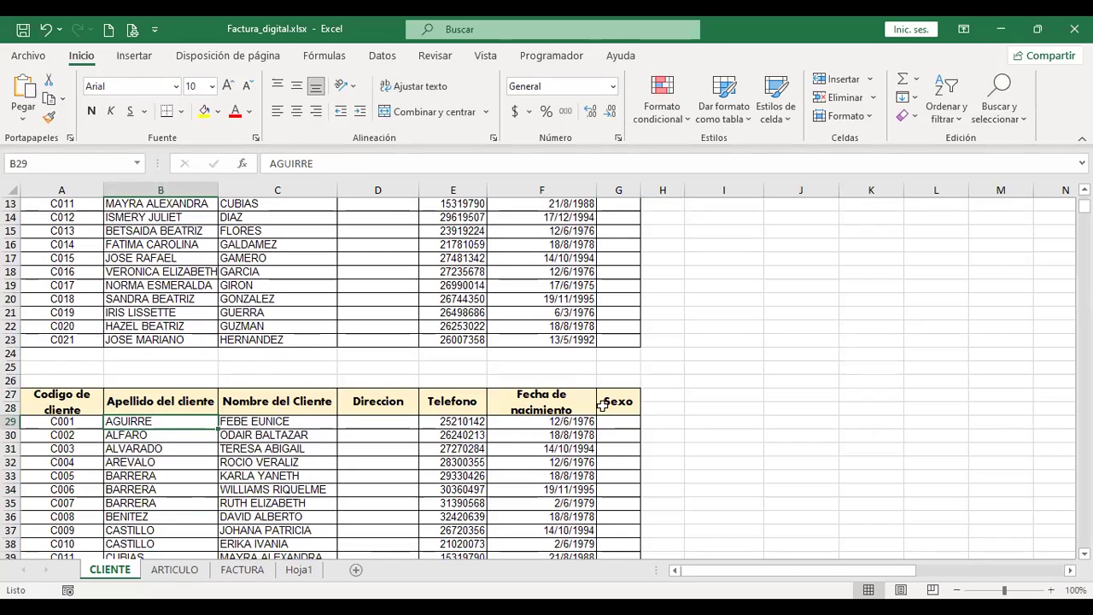
# - Replace the last name in search cell J3 with the first client's code from the Codigo de cliente column
pyautogui.scroll(3, 807, 367)
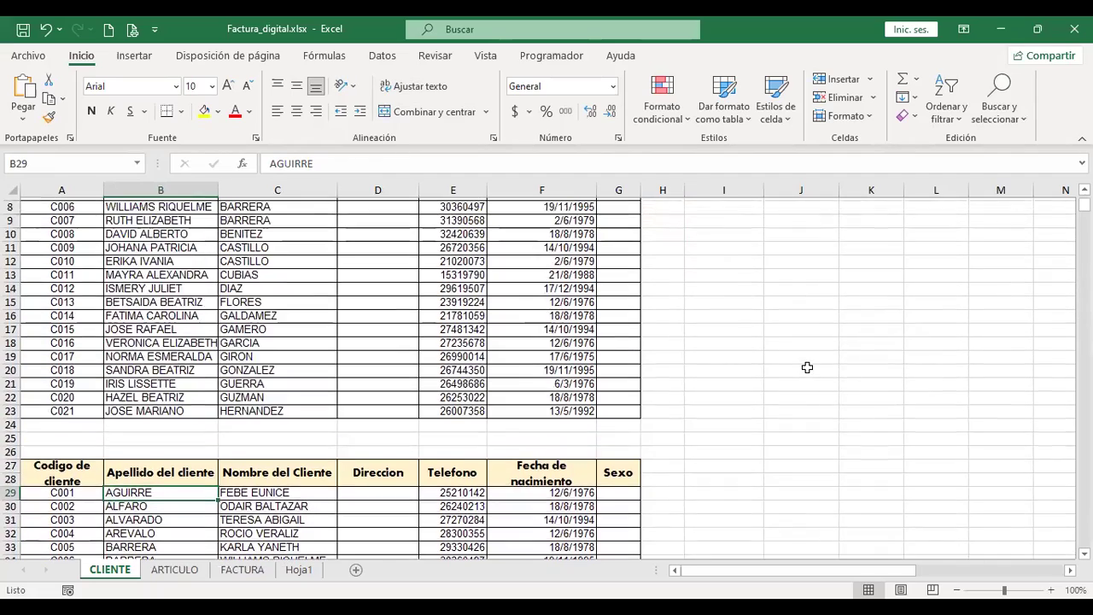
pyautogui.scroll(1, 790, 325)
pyautogui.click(794, 233)
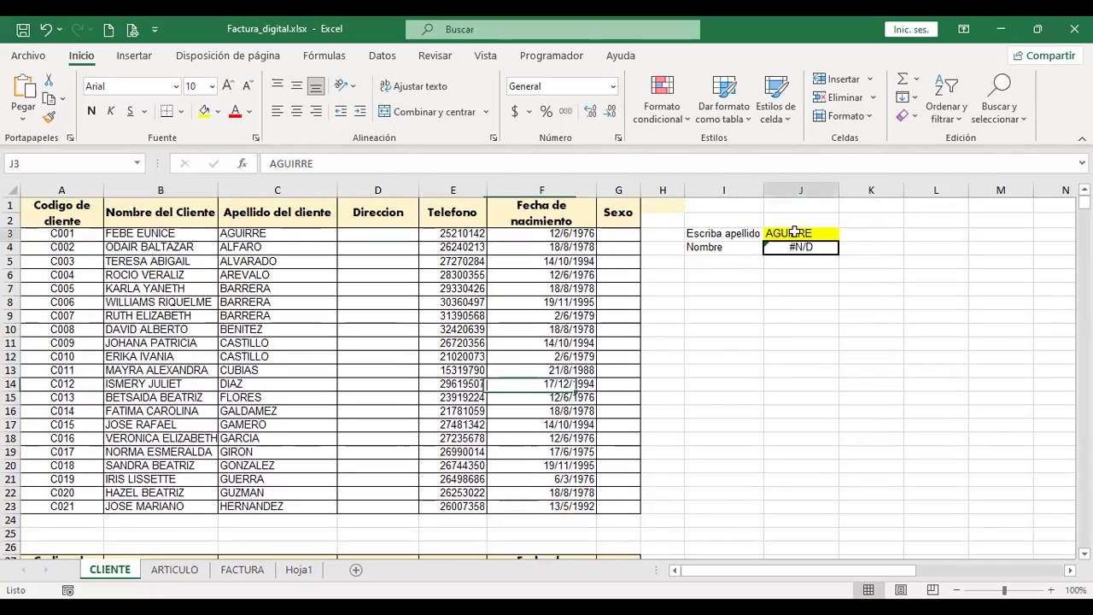
pyautogui.write('C001')
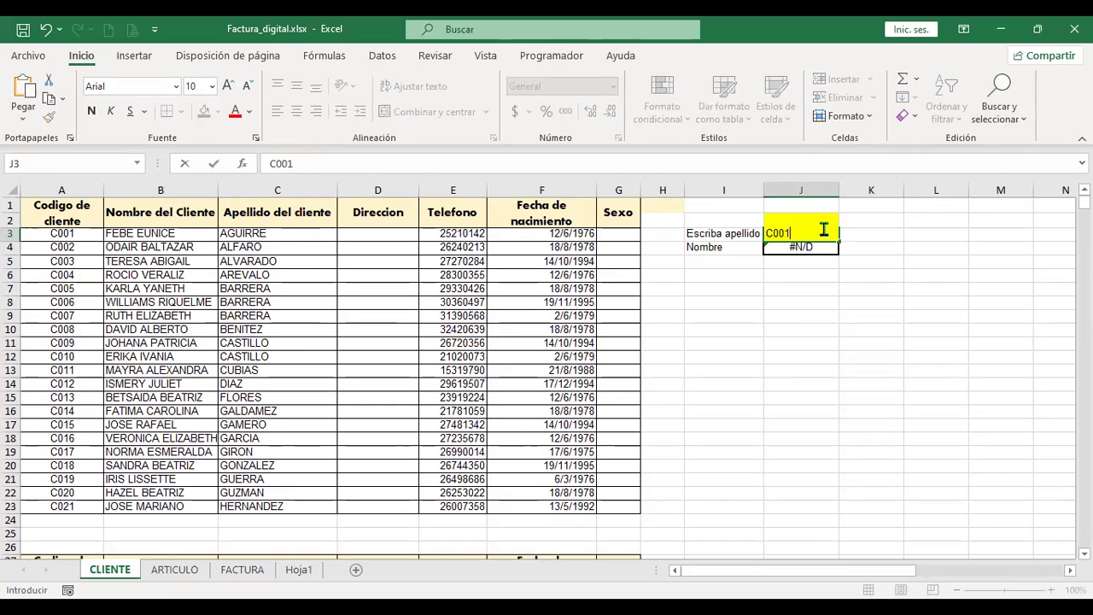
pyautogui.press('Return')
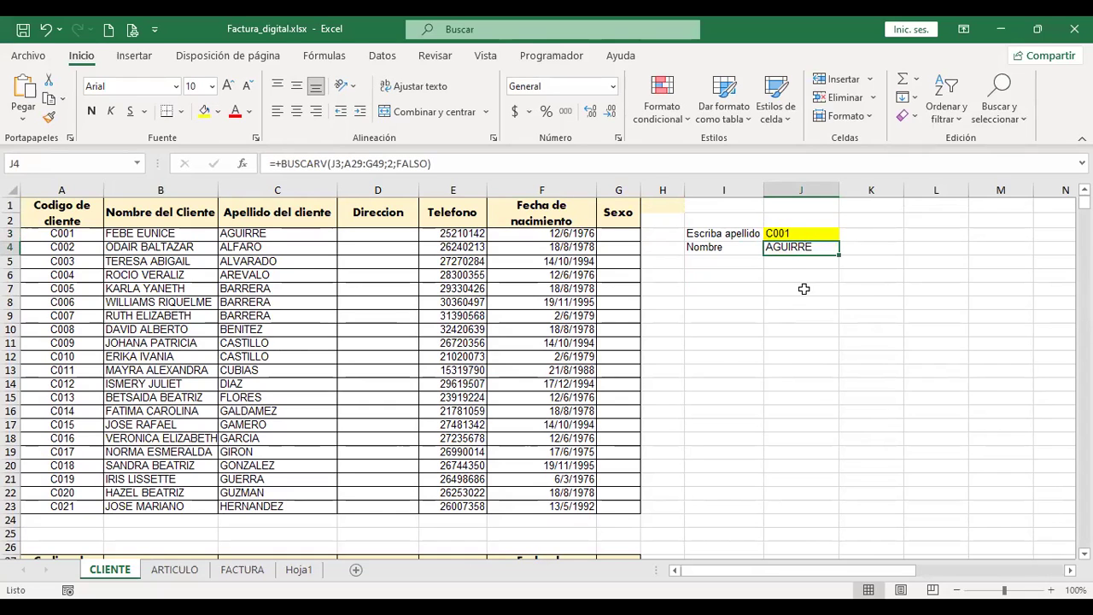
# - Examine the column index in the J4 BUSCARV formula against the column order of the second client table
pyautogui.scroll(-1, 799, 289)
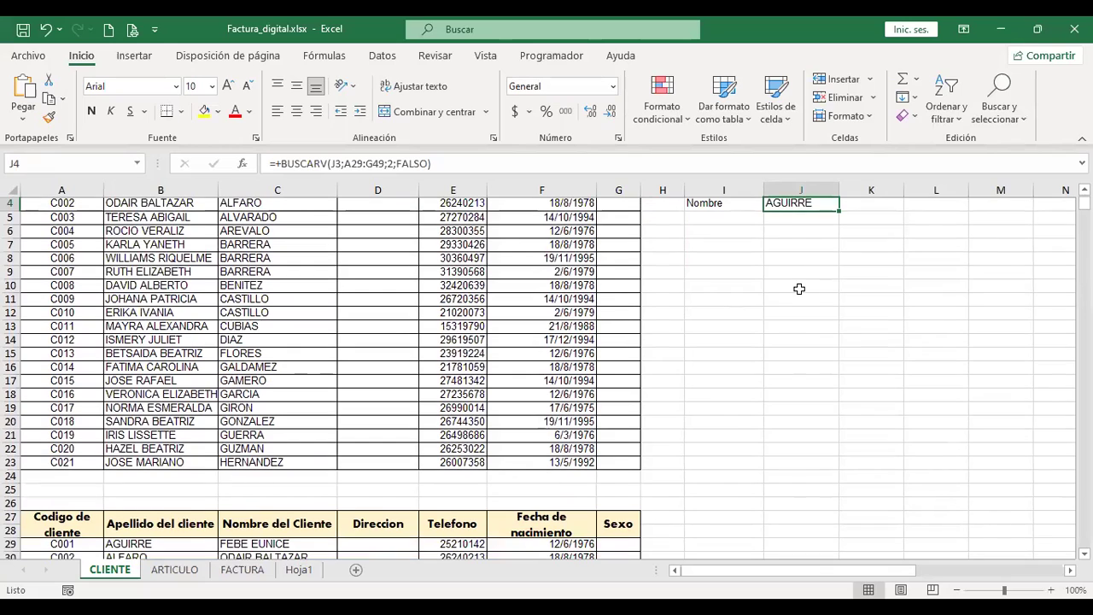
pyautogui.click(742, 202)
pyautogui.scroll(1, 748, 218)
pyautogui.scroll(-1, 794, 252)
pyautogui.scroll(1, 795, 253)
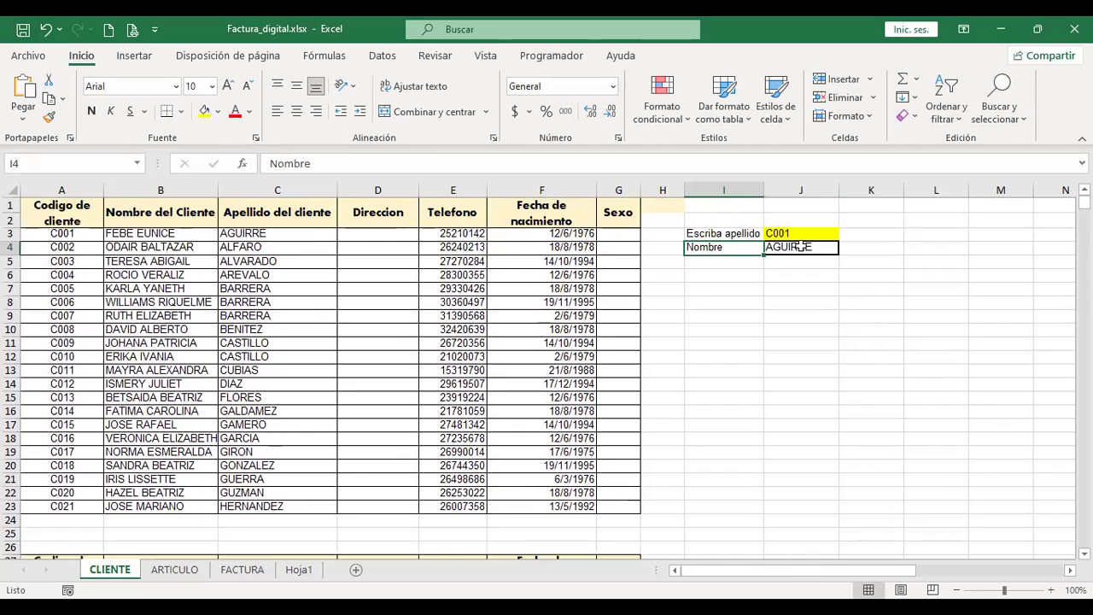
pyautogui.click(821, 248)
pyautogui.doubleClick(822, 247)
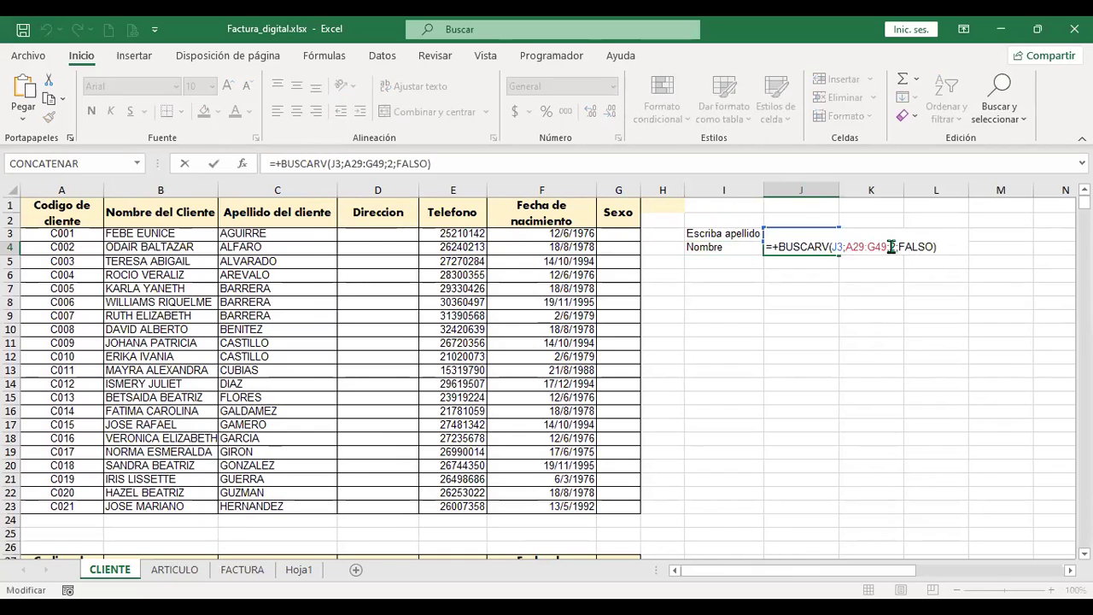
pyautogui.doubleClick(895, 247)
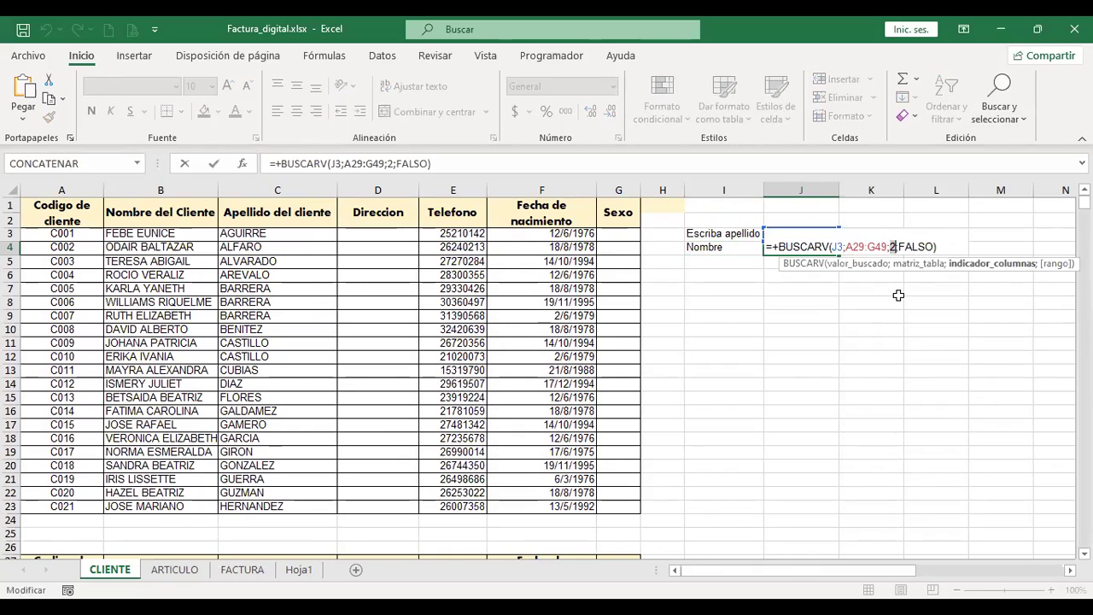
pyautogui.press('Return')
pyautogui.scroll(-3, 775, 318)
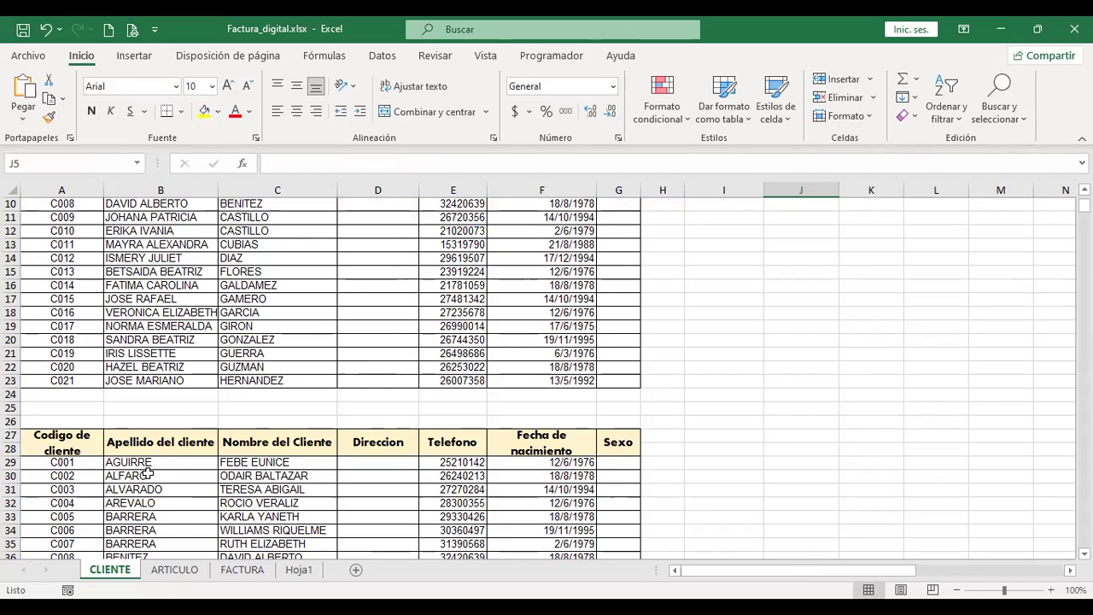
pyautogui.scroll(3, 946, 350)
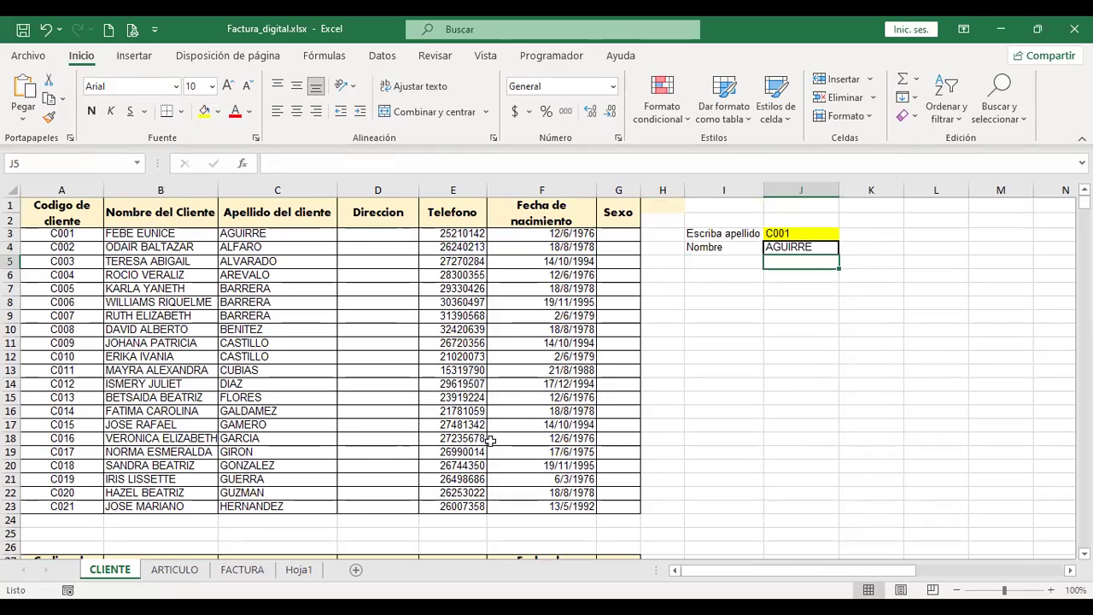
# - Set the column index in the J4 BUSCARV formula to 3, keeping the lookup range A29:G49
pyautogui.click(808, 247)
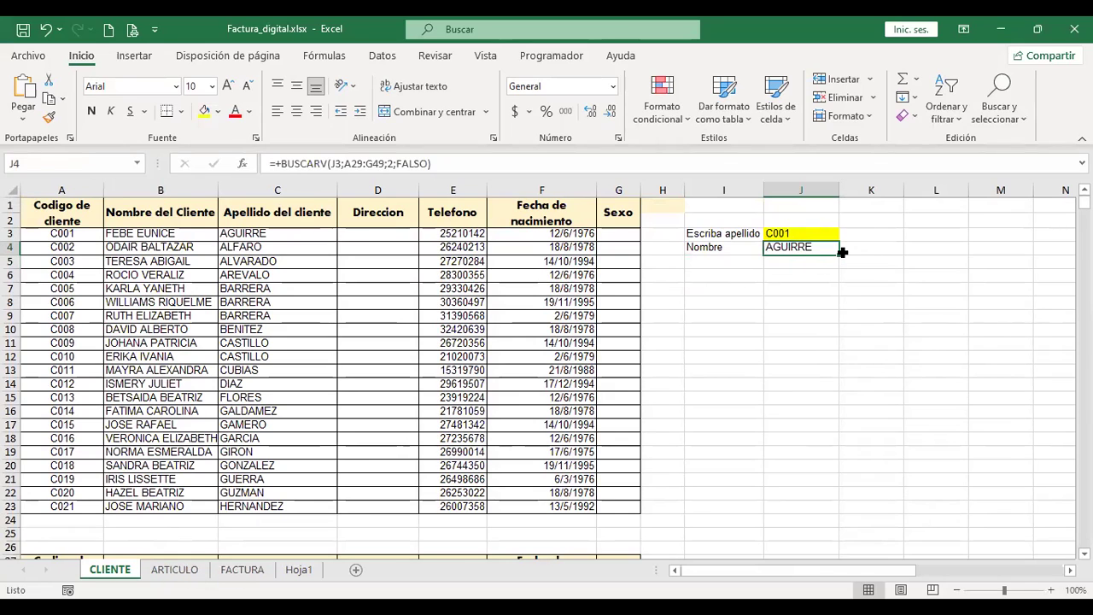
pyautogui.doubleClick(837, 249)
pyautogui.click(893, 246)
pyautogui.press('BackSpace')
pyautogui.write('2')
pyautogui.press('Return')
pyautogui.scroll(-3, 875, 324)
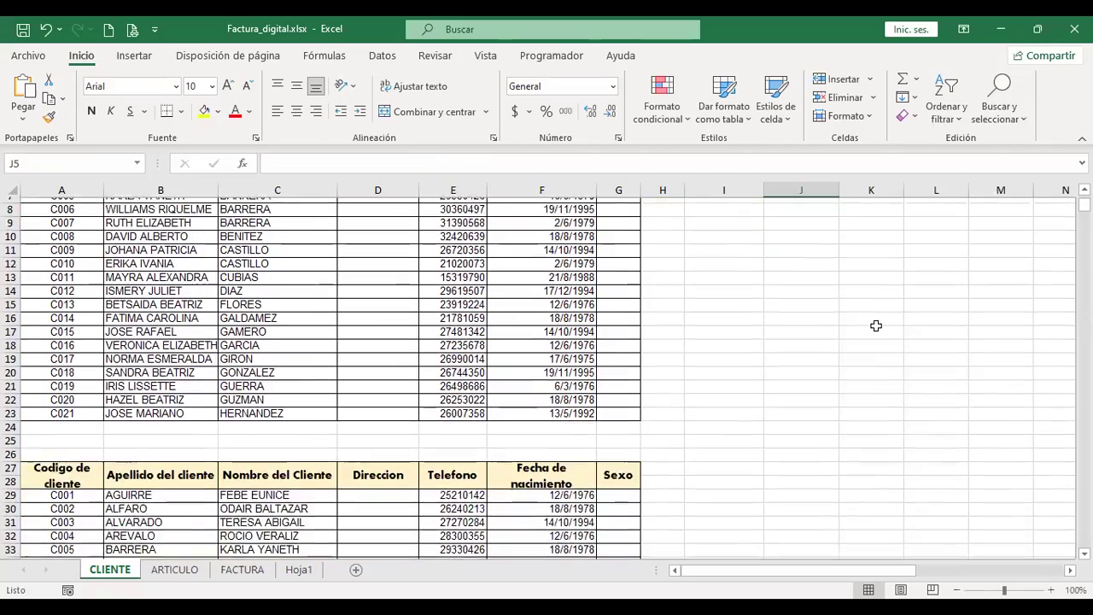
pyautogui.scroll(3, 875, 324)
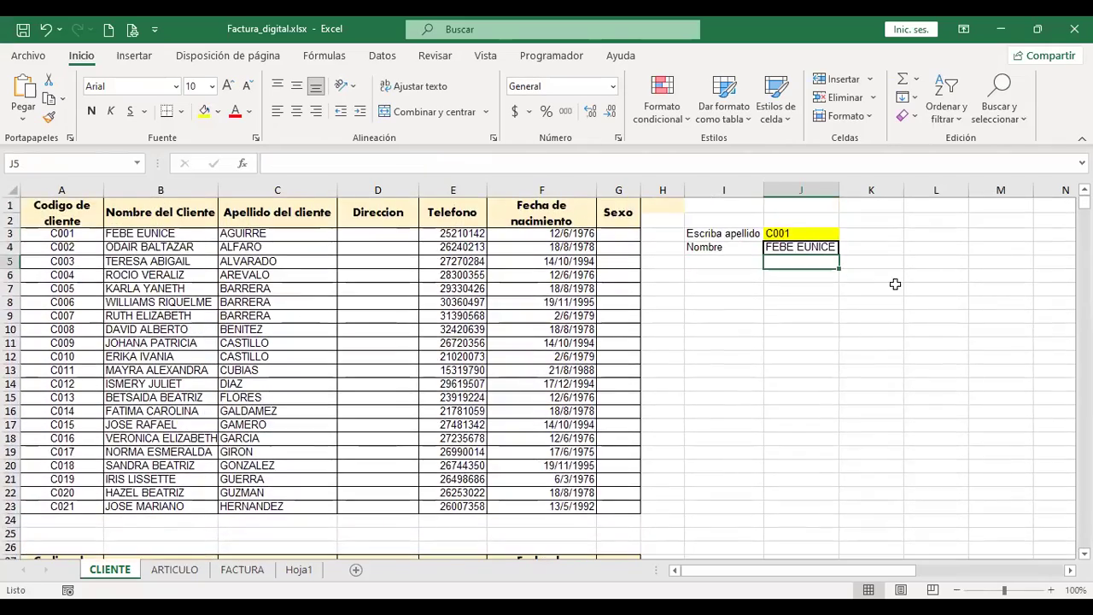
# - Review the arguments of the J4 BUSCARV formula together with the client code in search cell J3
pyautogui.click(816, 248)
pyautogui.press('F2')
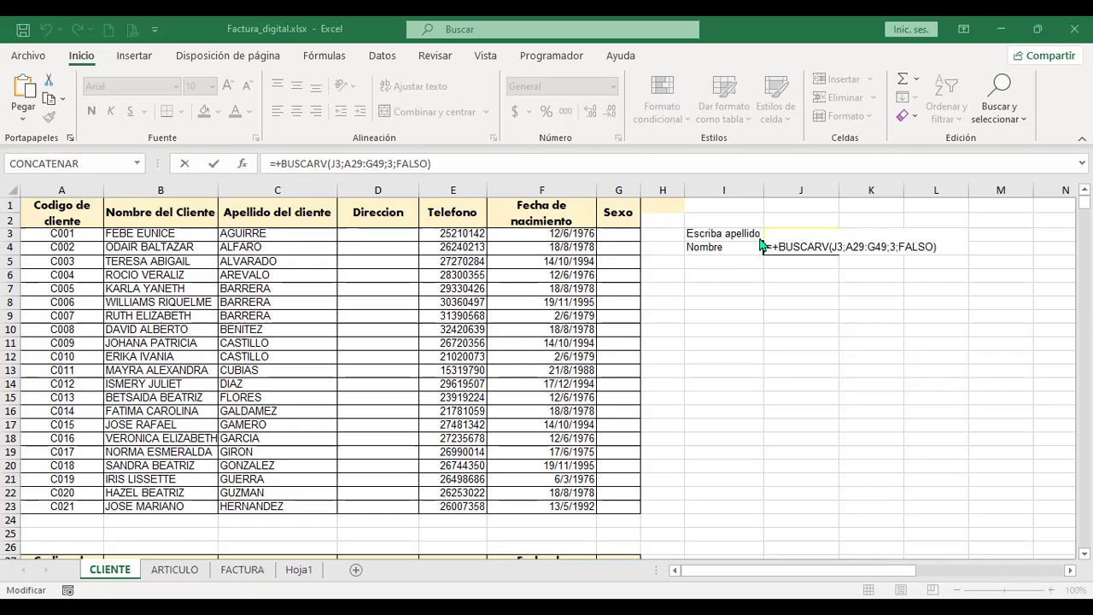
pyautogui.click(738, 262)
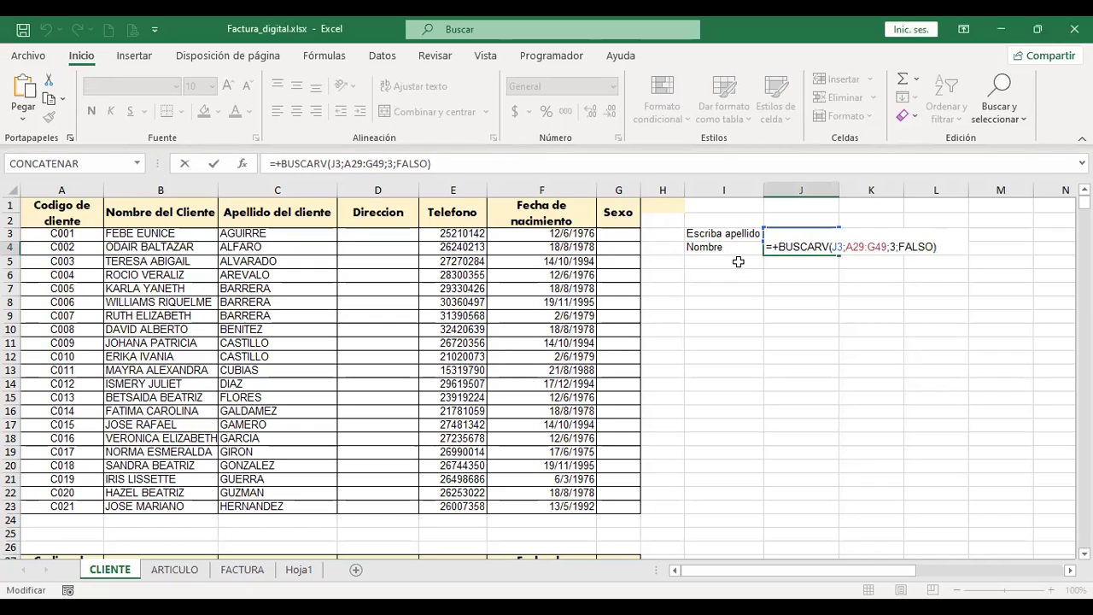
pyautogui.press('Return')
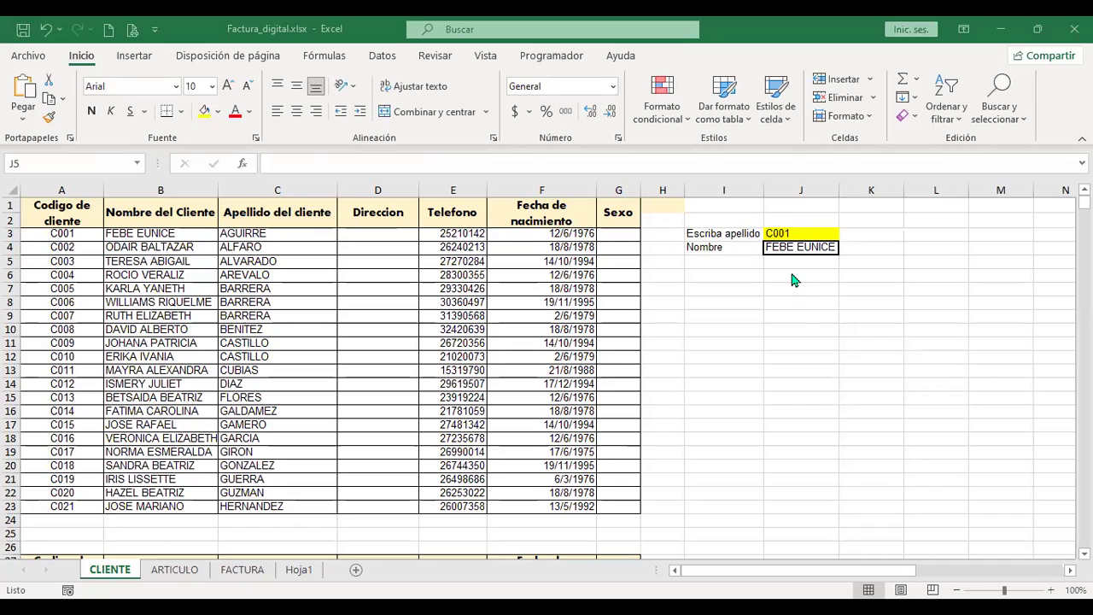
pyautogui.click(805, 234)
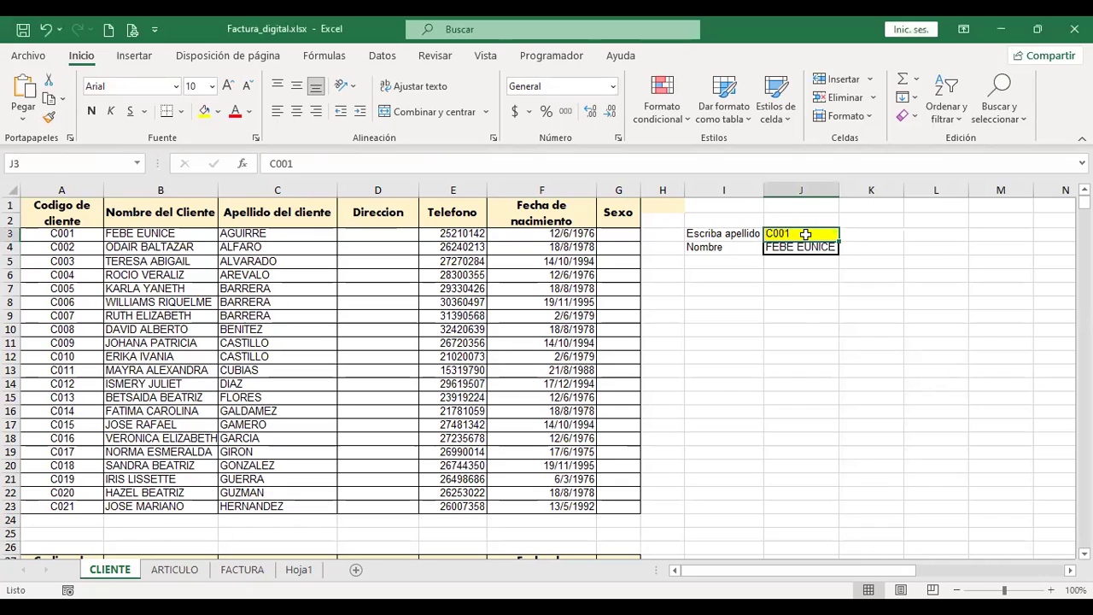
pyautogui.click(806, 248)
pyautogui.doubleClick(835, 248)
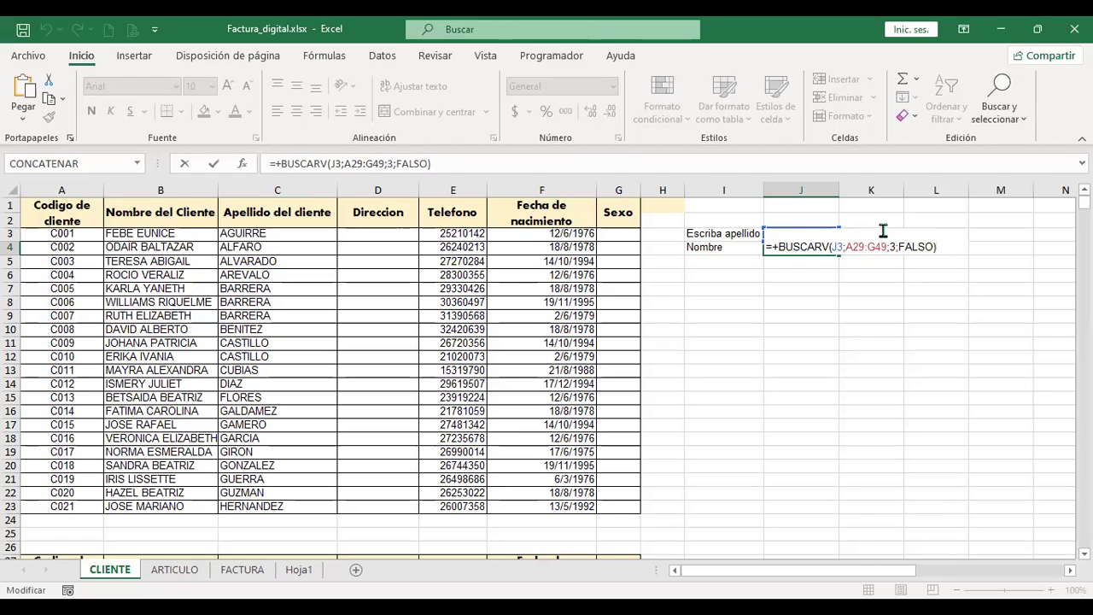
pyautogui.press('Return')
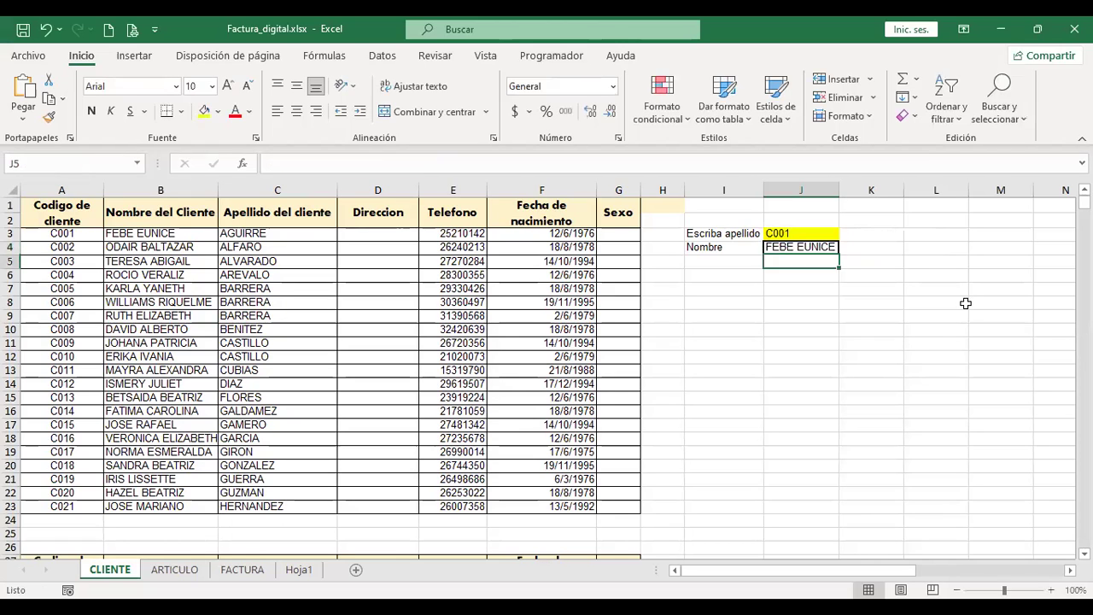
# - Check the first record's code and last name in the second client table against the lookup range in J4's formula
pyautogui.scroll(-1, 451, 415)
pyautogui.scroll(-2, 451, 418)
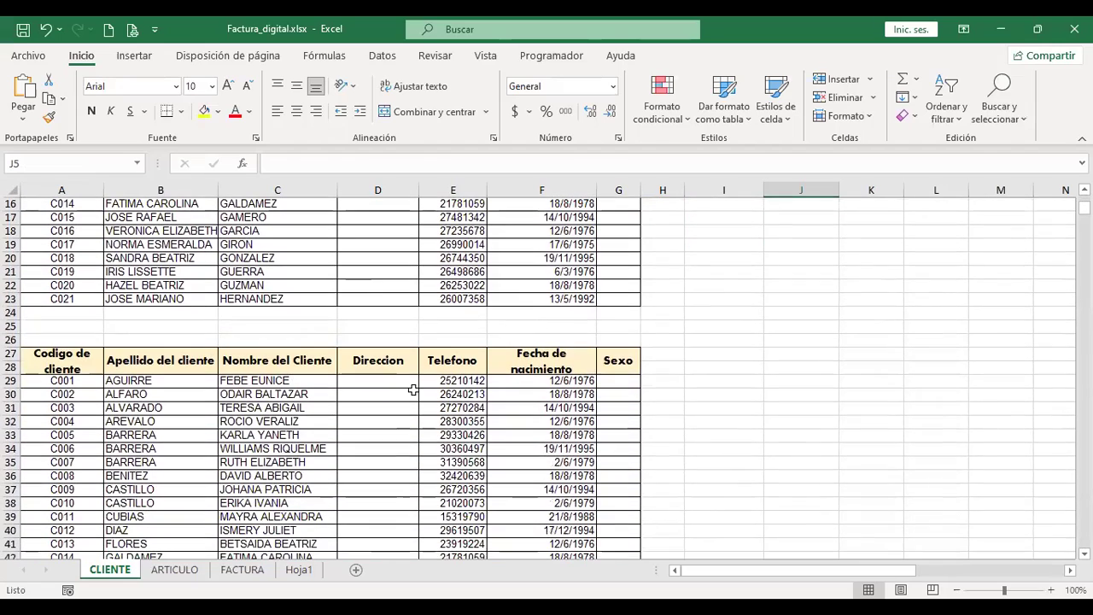
pyautogui.click(55, 382)
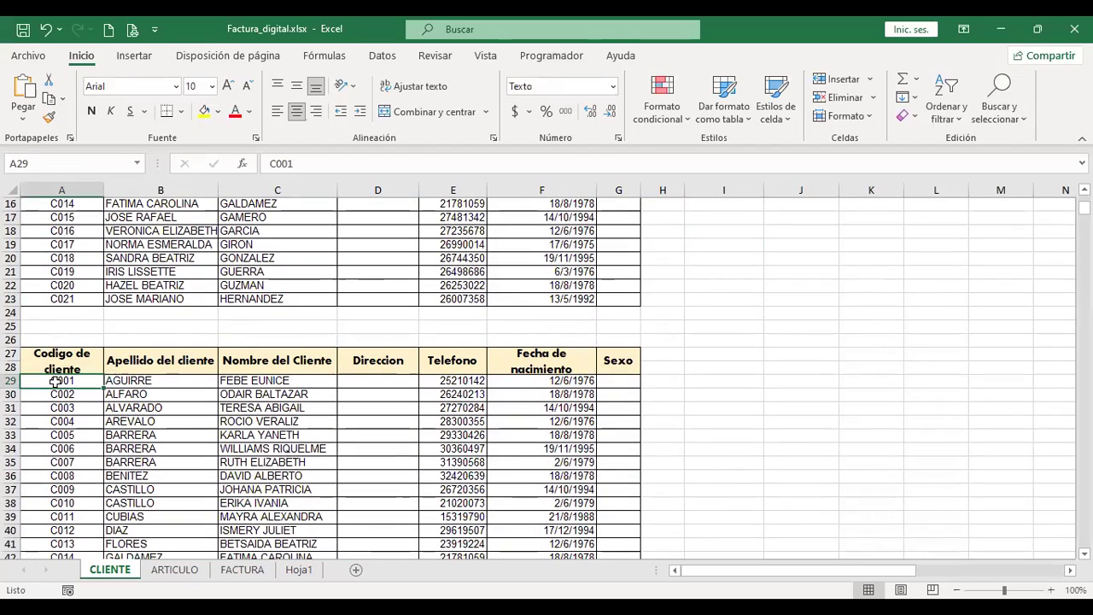
pyautogui.click(142, 379)
pyautogui.scroll(2, 555, 373)
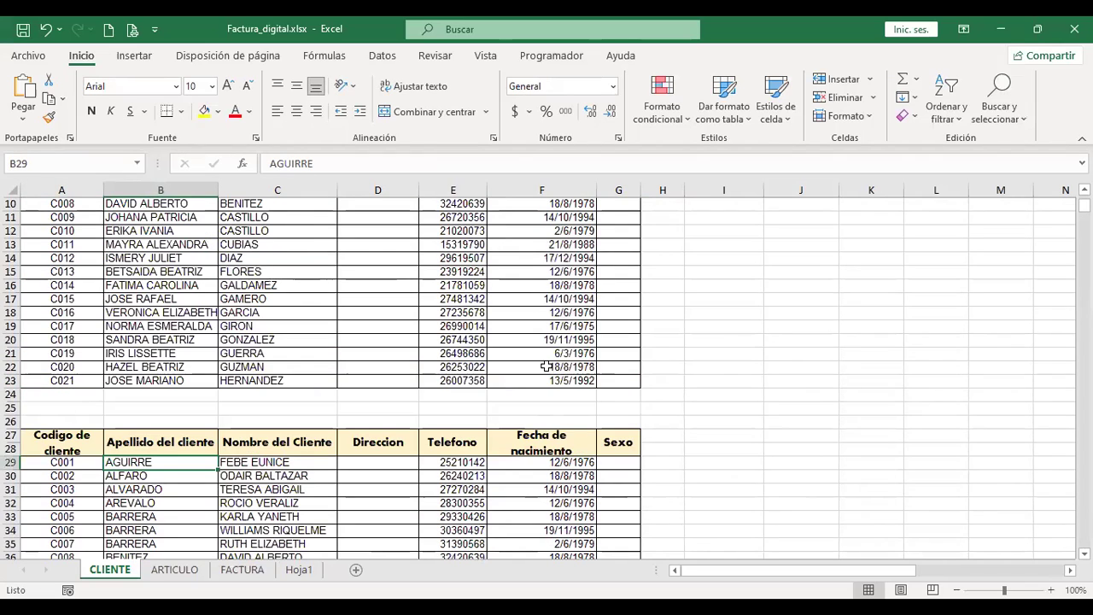
pyautogui.scroll(3, 537, 383)
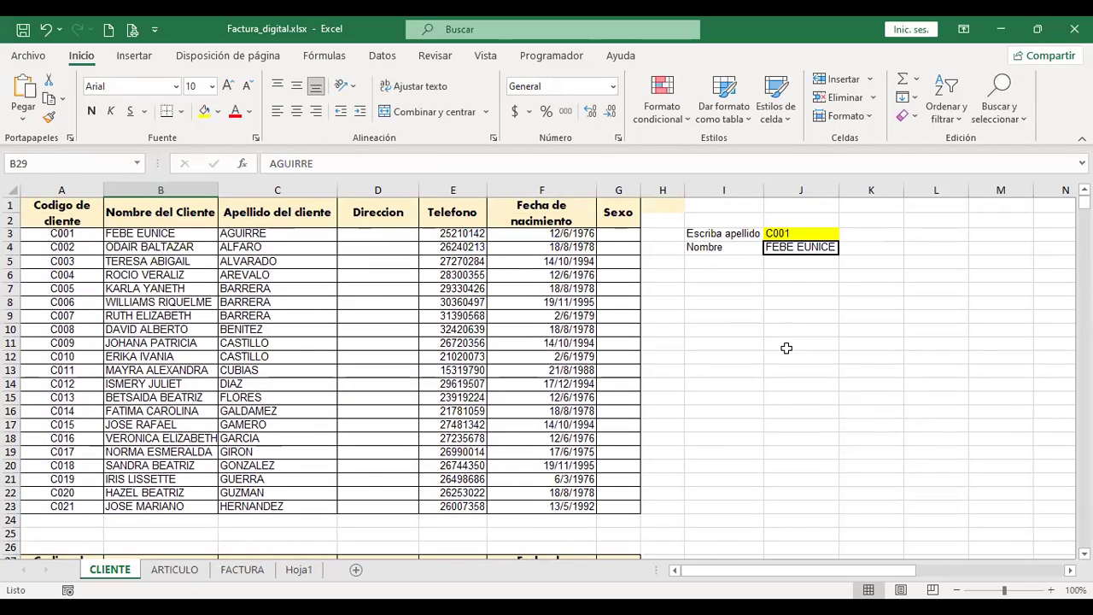
pyautogui.press('F2')
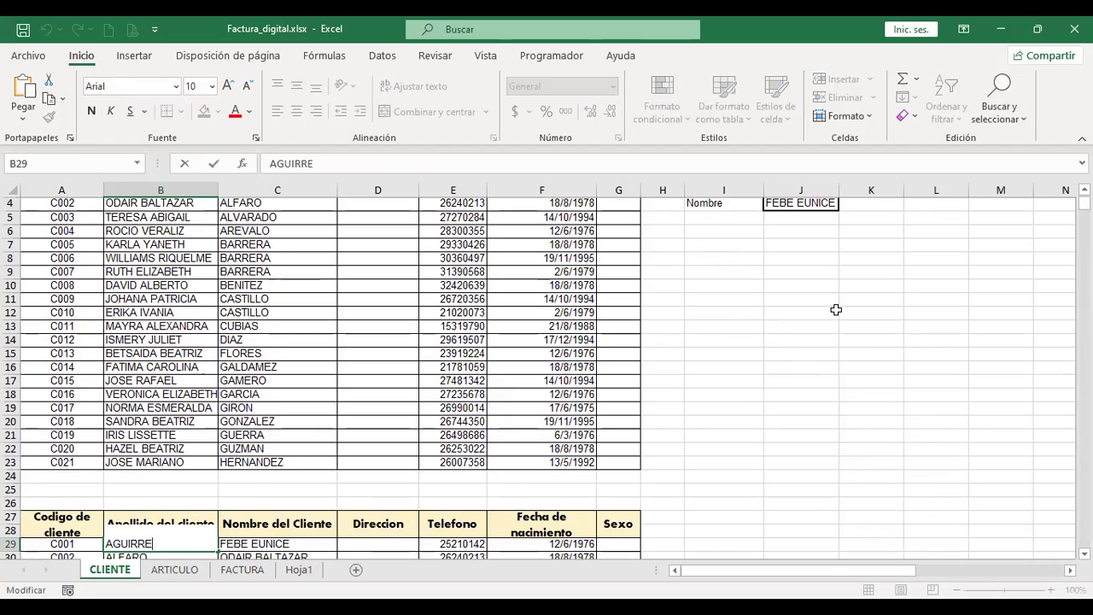
pyautogui.click(835, 310)
pyautogui.scroll(2, 835, 309)
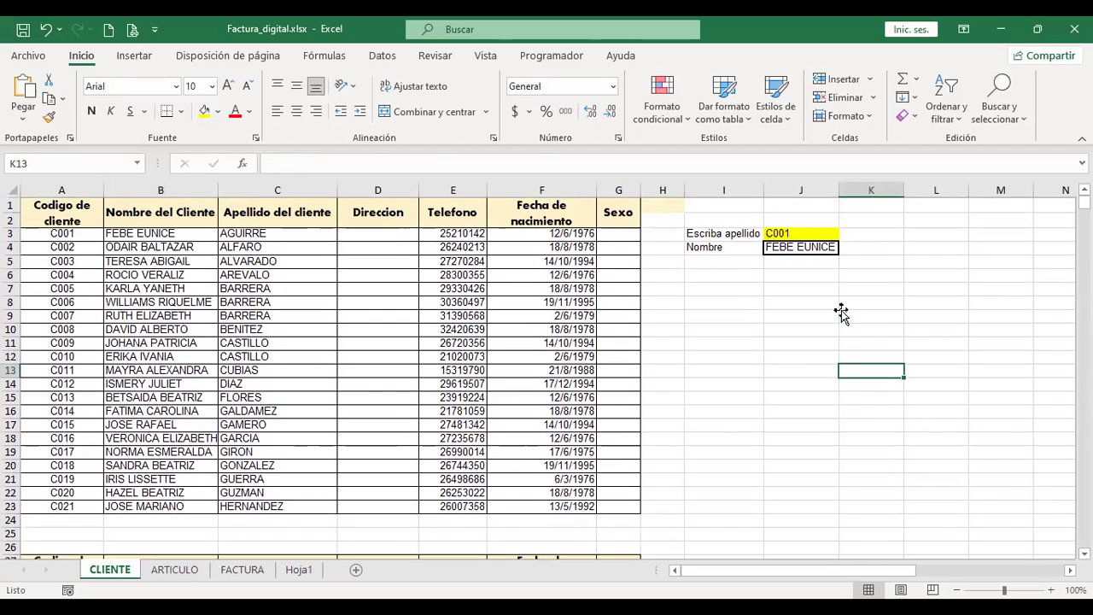
pyautogui.click(817, 247)
pyautogui.doubleClick(817, 247)
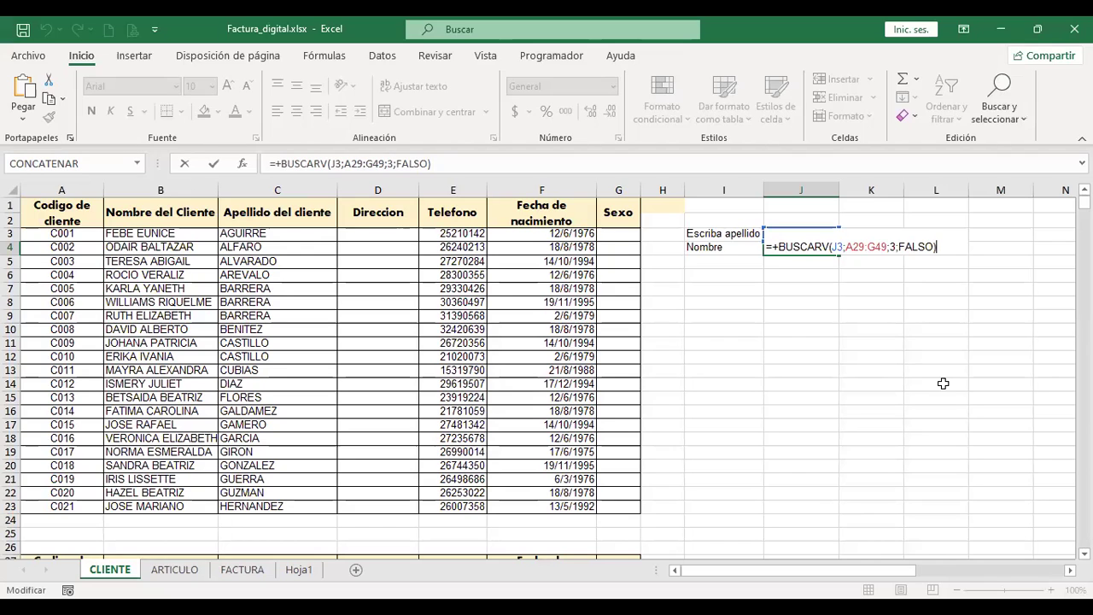
pyautogui.press('Return')
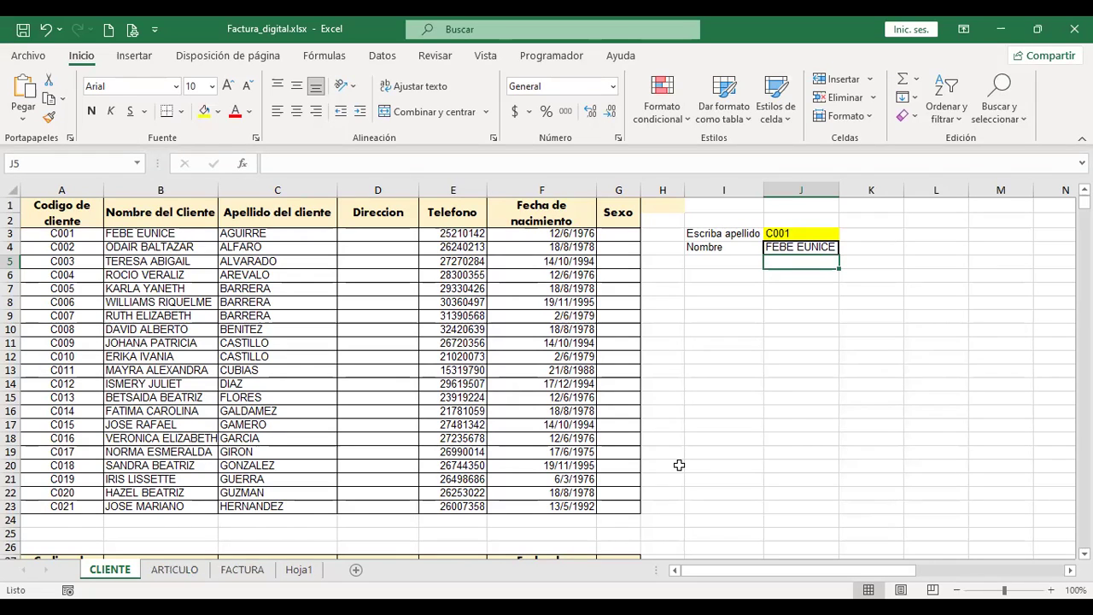
pyautogui.press('Down')
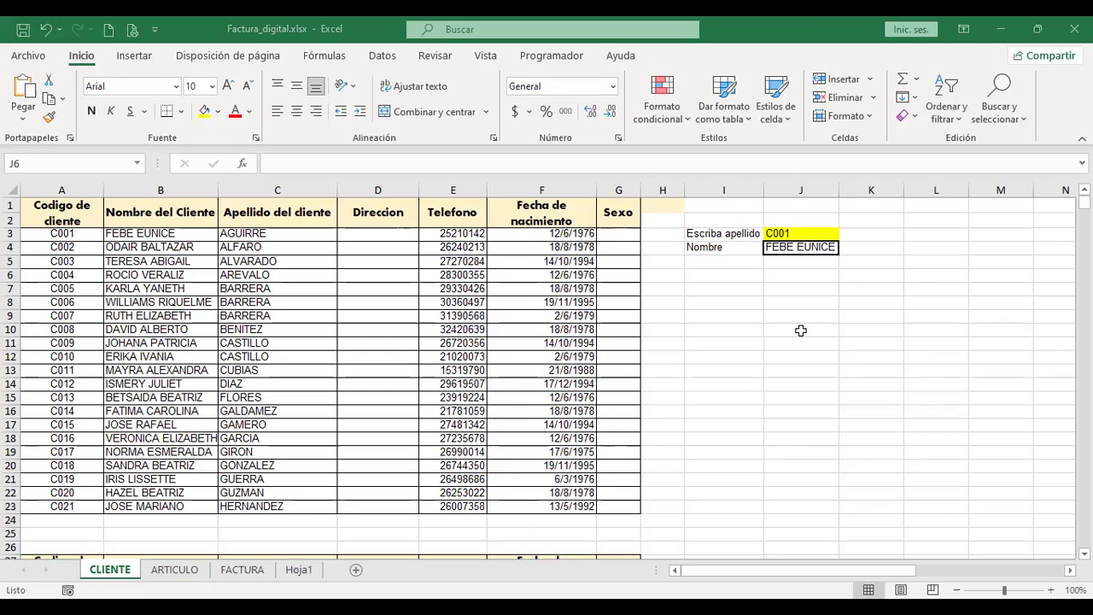
# - Switch to the course page in the browser and read the lesson 2.3 objective on INDICE and COINCIDIR through its example table
pyautogui.hotkey('alt', 'Tab')
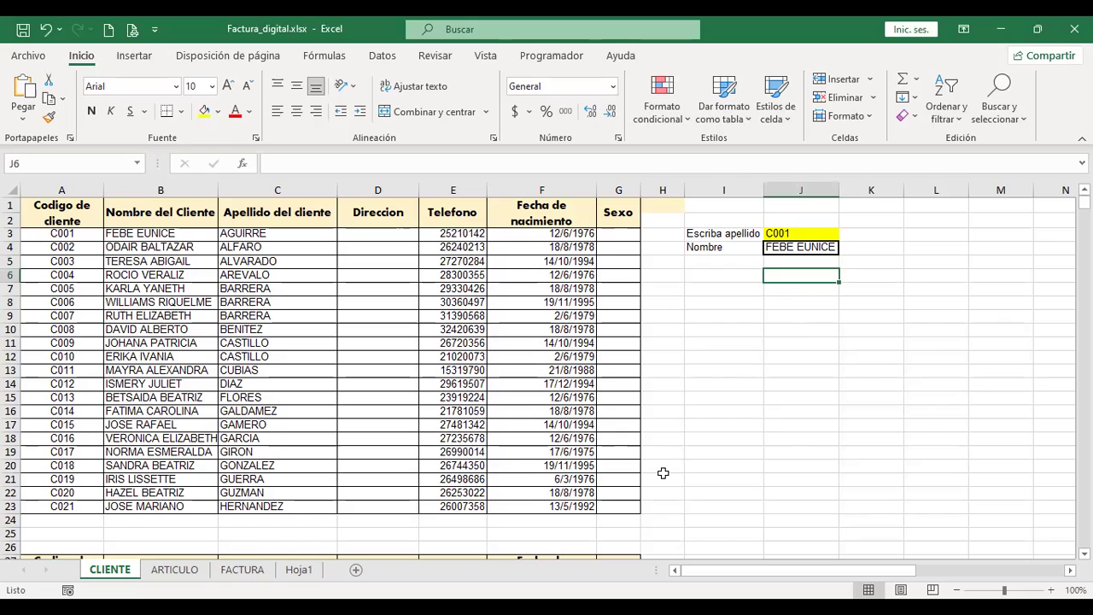
pyautogui.hotkey('alt', 'Tab')
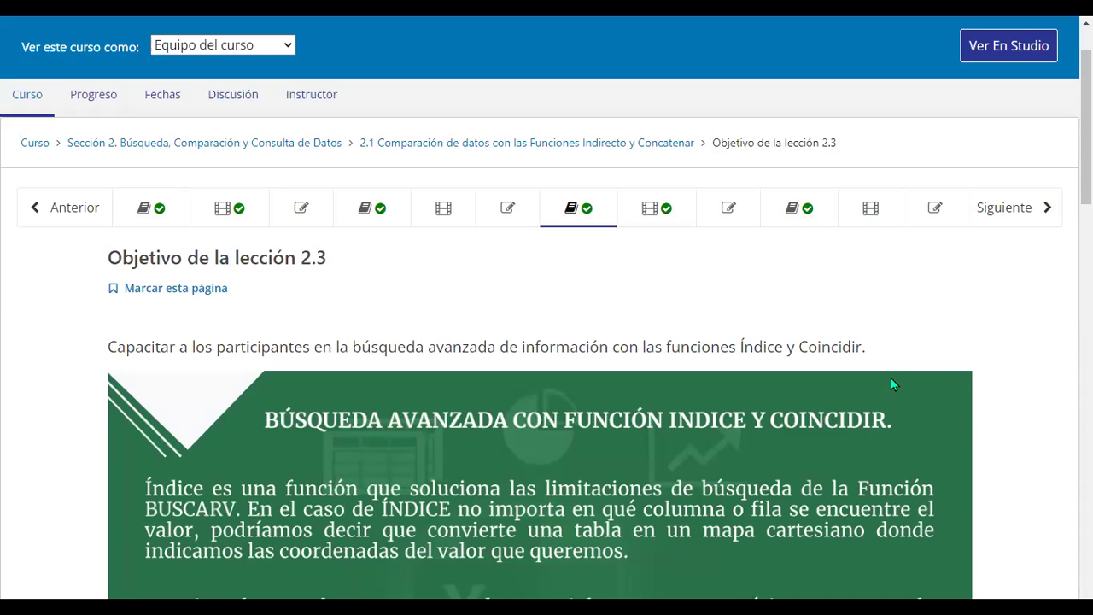
pyautogui.scroll(-1, 891, 381)
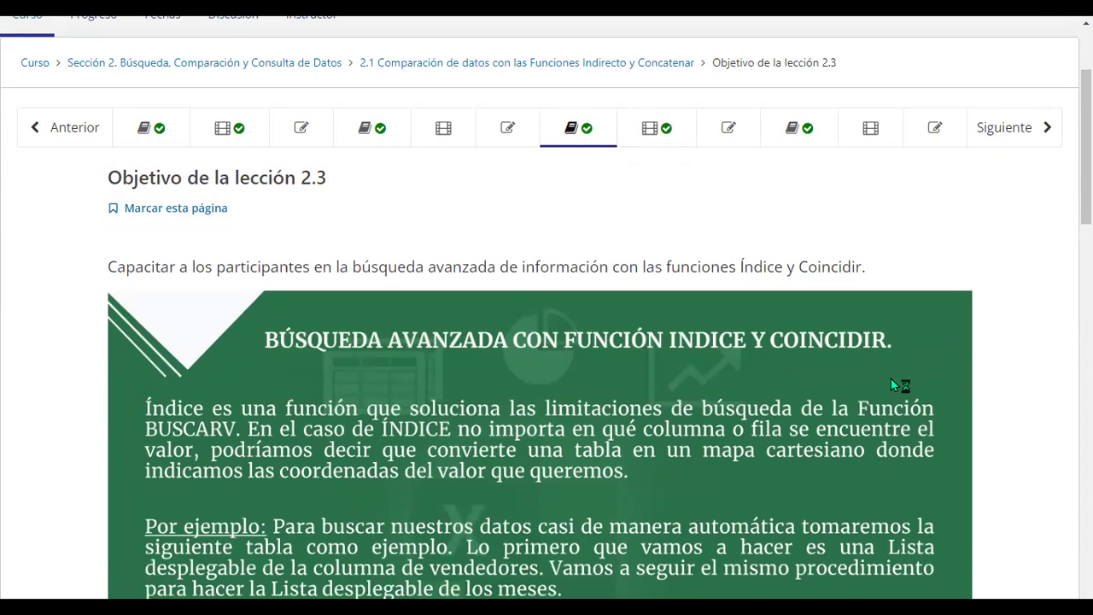
pyautogui.scroll(-1, 890, 379)
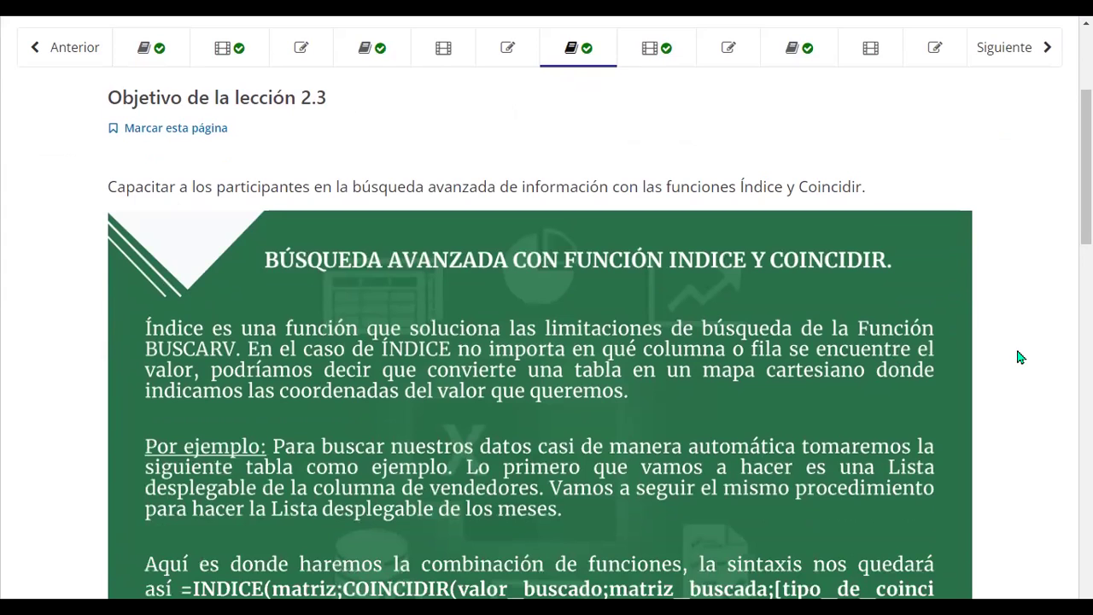
pyautogui.scroll(-1, 1018, 356)
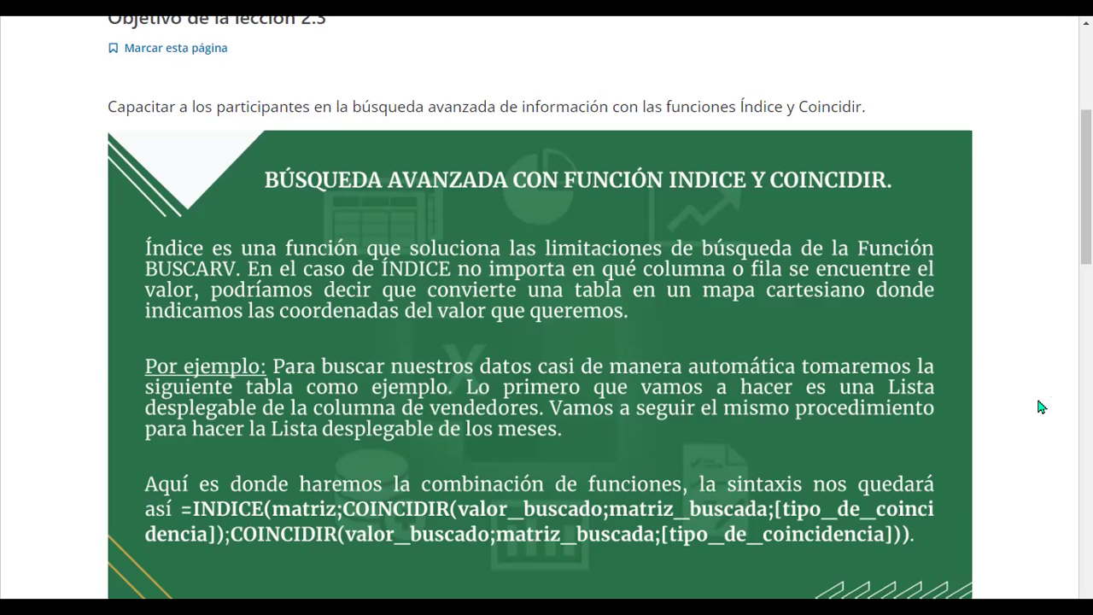
pyautogui.scroll(-1, 1039, 402)
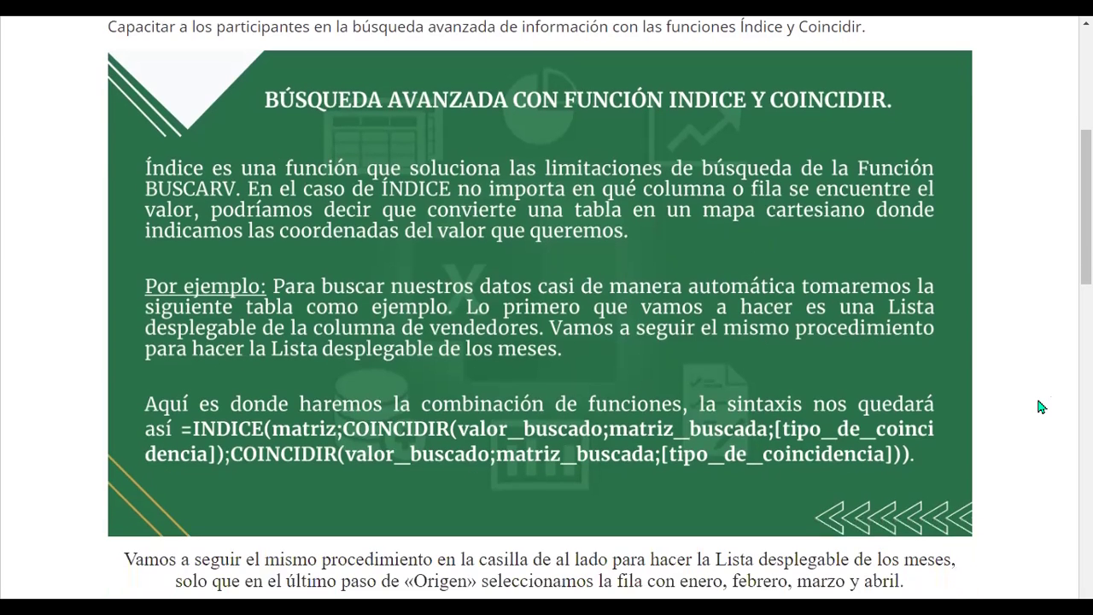
pyautogui.scroll(-1, 1039, 406)
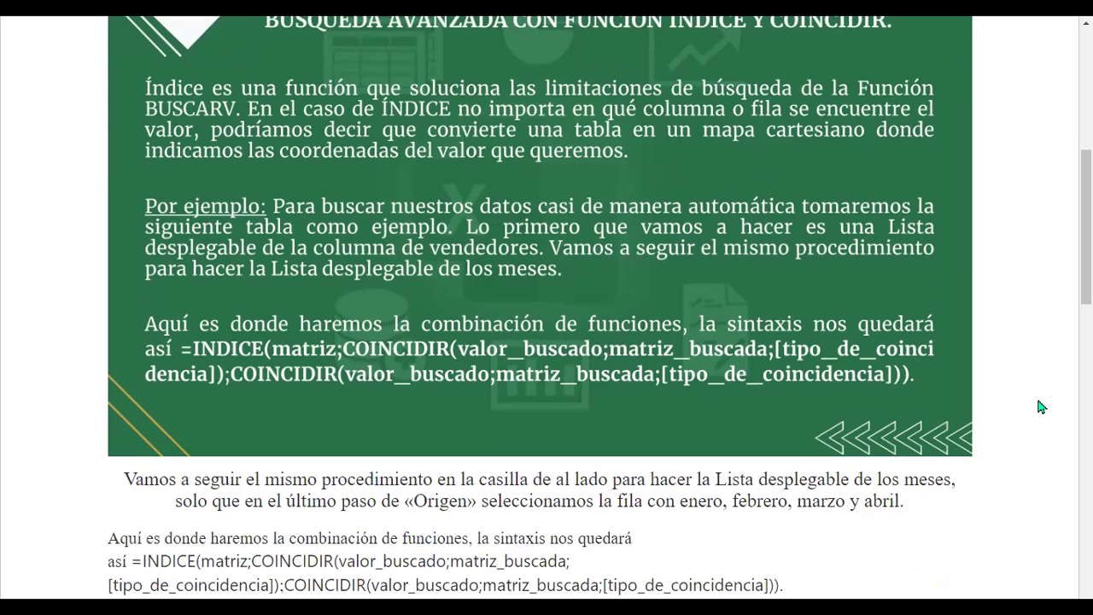
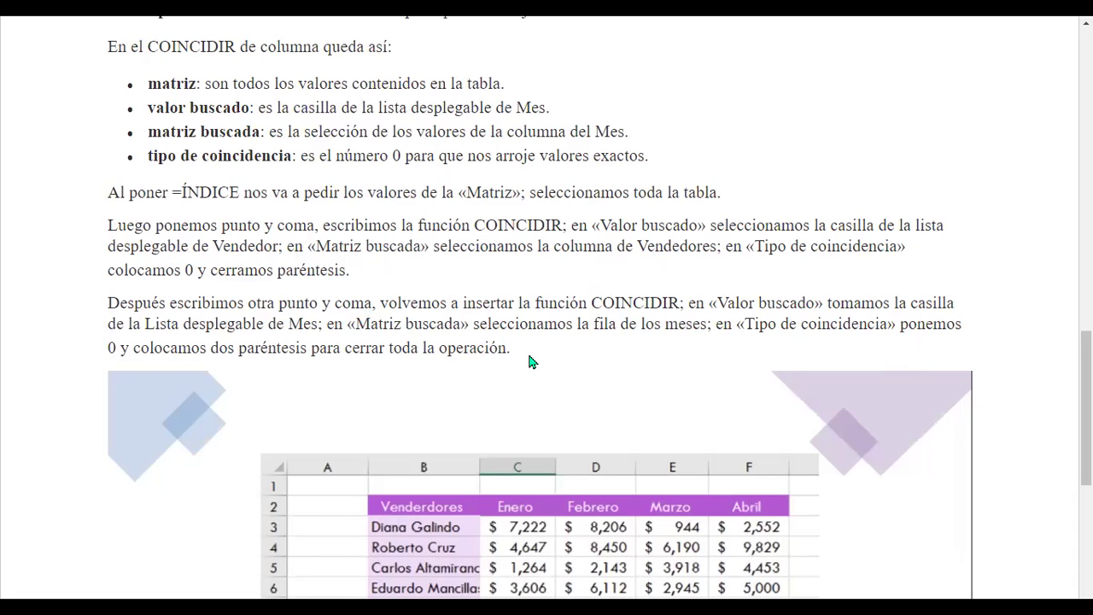
pyautogui.scroll(-5, 529, 361)
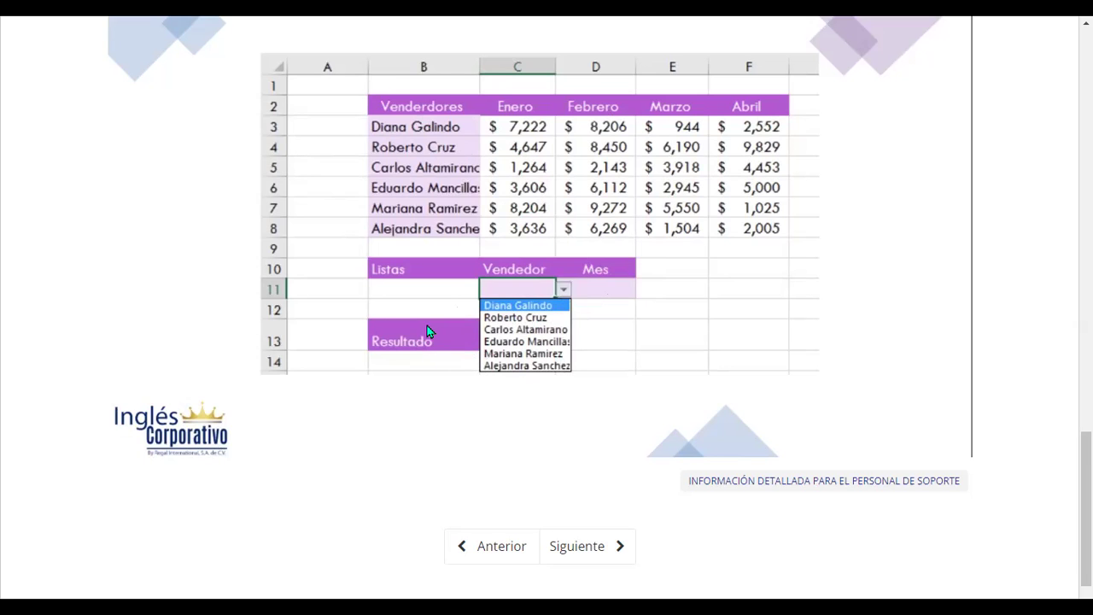
pyautogui.scroll(-3, 429, 331)
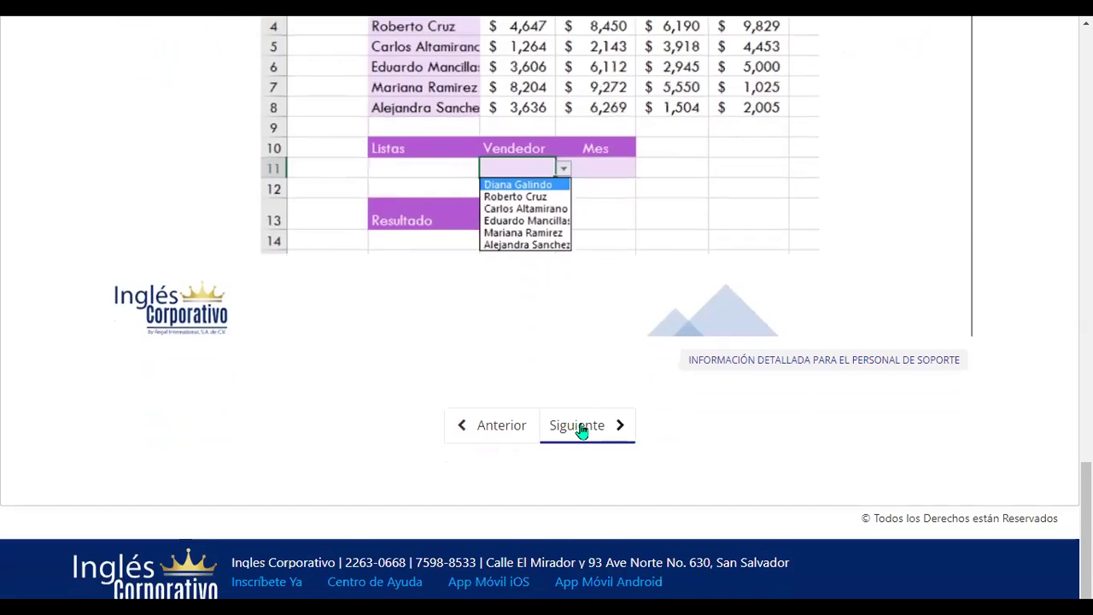
# - Open the following lesson page and play its video on advanced search with INDICE and COINCIDIR
pyautogui.click(580, 430)
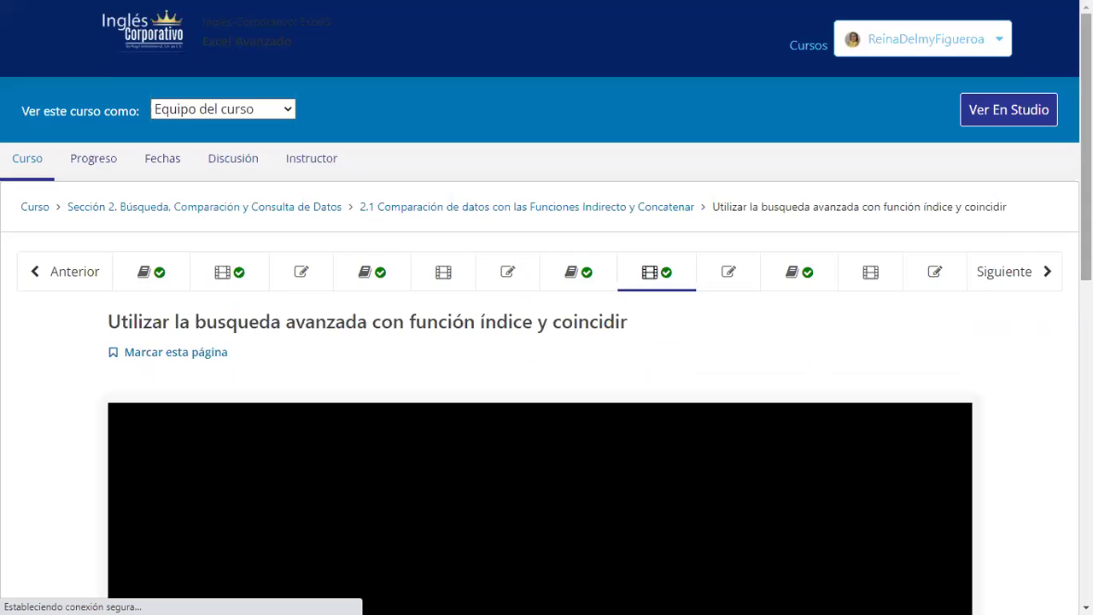
pyautogui.scroll(-4, 1002, 245)
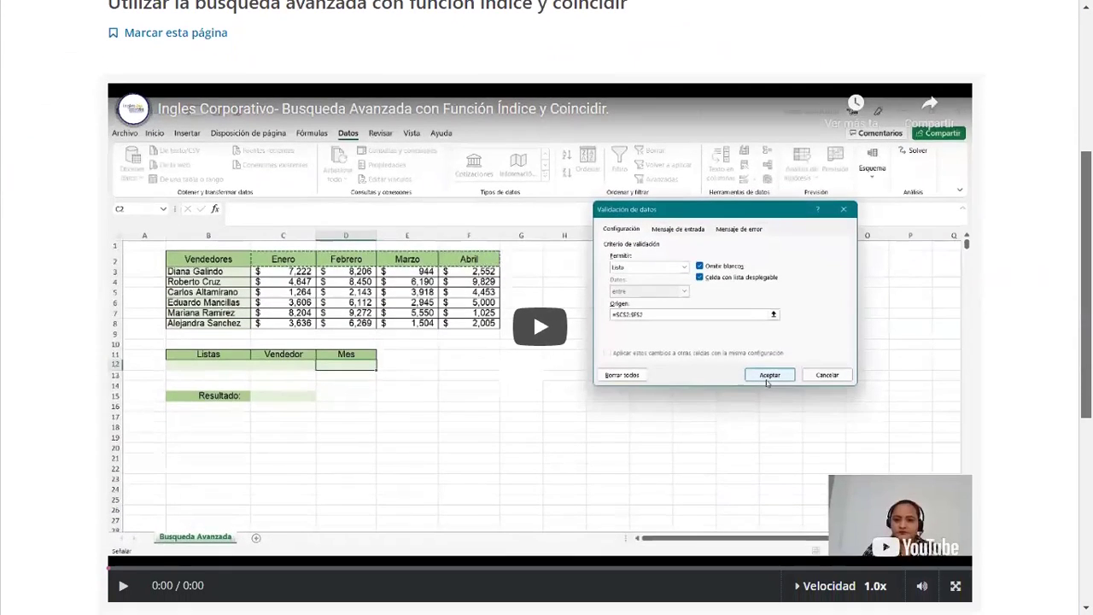
pyautogui.click(541, 340)
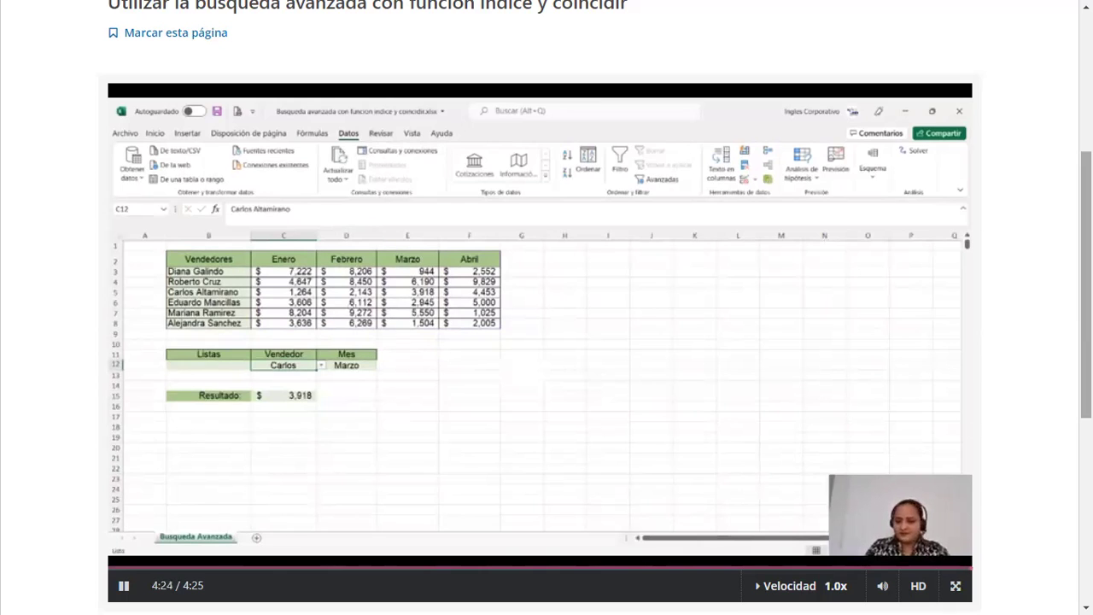
pyautogui.scroll(-3, 778, 292)
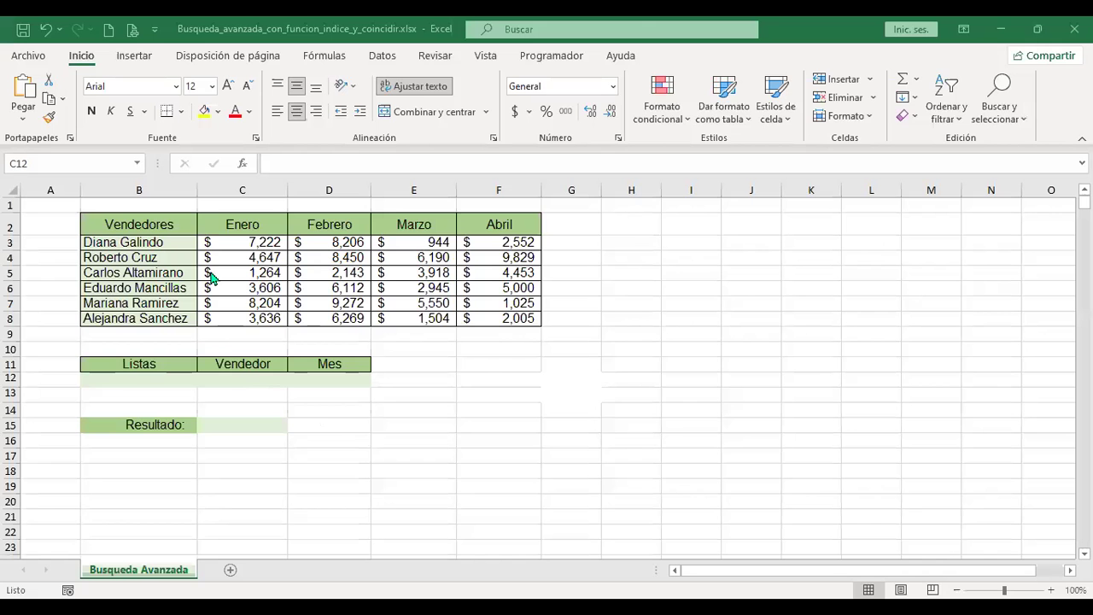
# - In Excel's Busqueda Avanzada sheet, add Lista data validation to Vendedor cell C12 with source =$B$3:$B$8 and check its dropdown entries
pyautogui.click(250, 379)
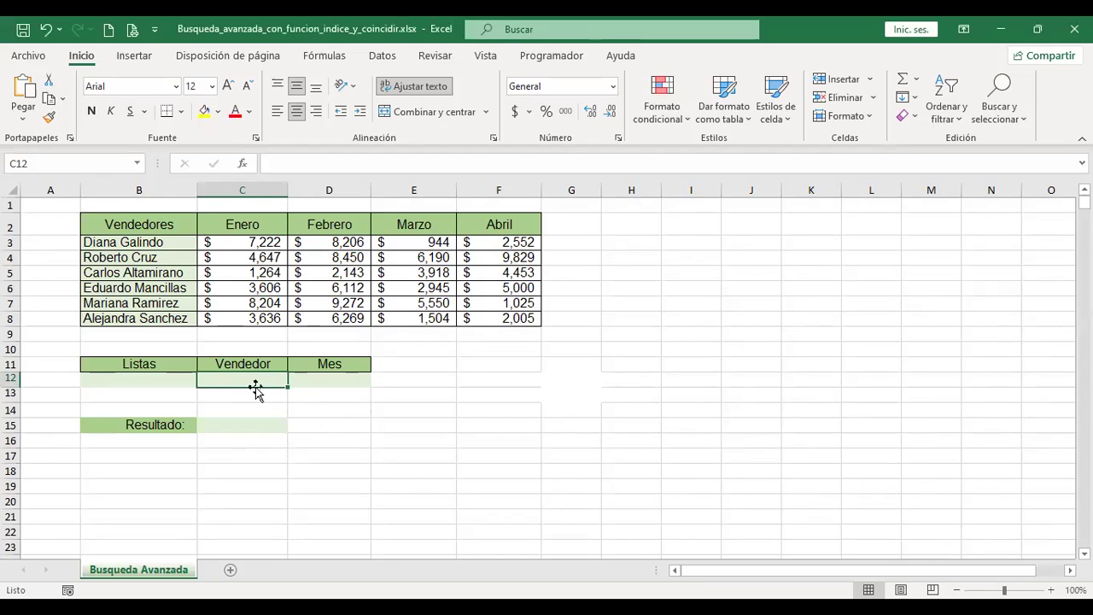
pyautogui.click(139, 164)
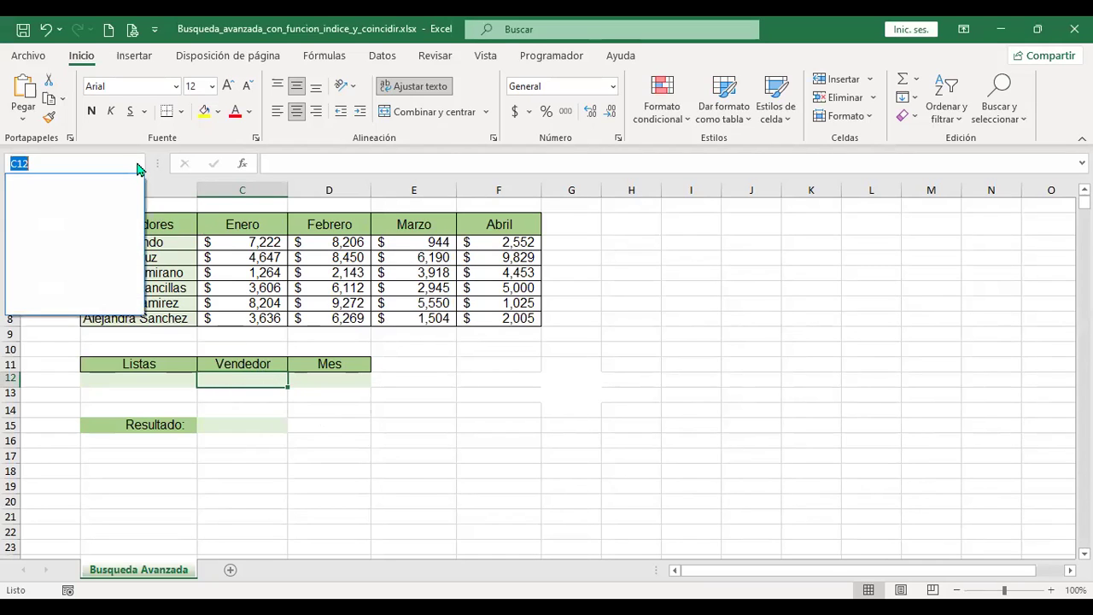
pyautogui.click(502, 380)
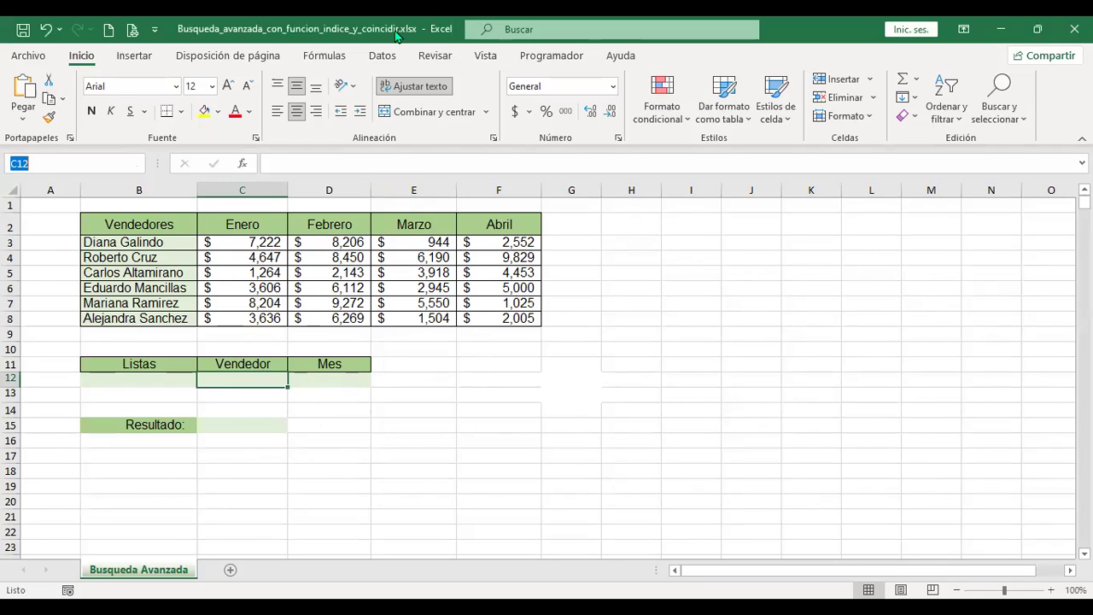
pyautogui.click(381, 51)
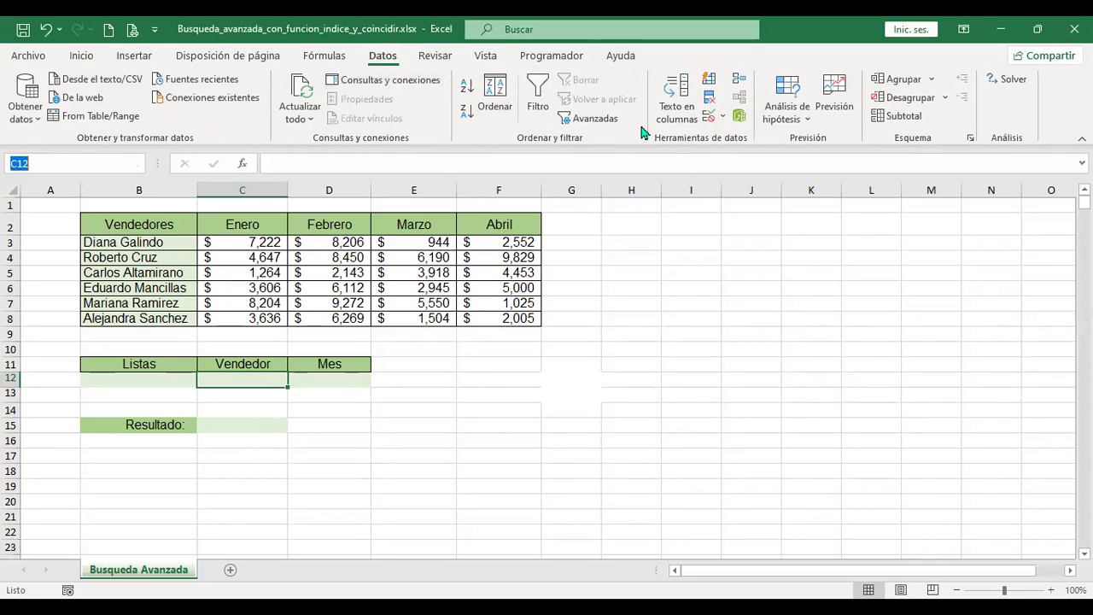
pyautogui.click(708, 119)
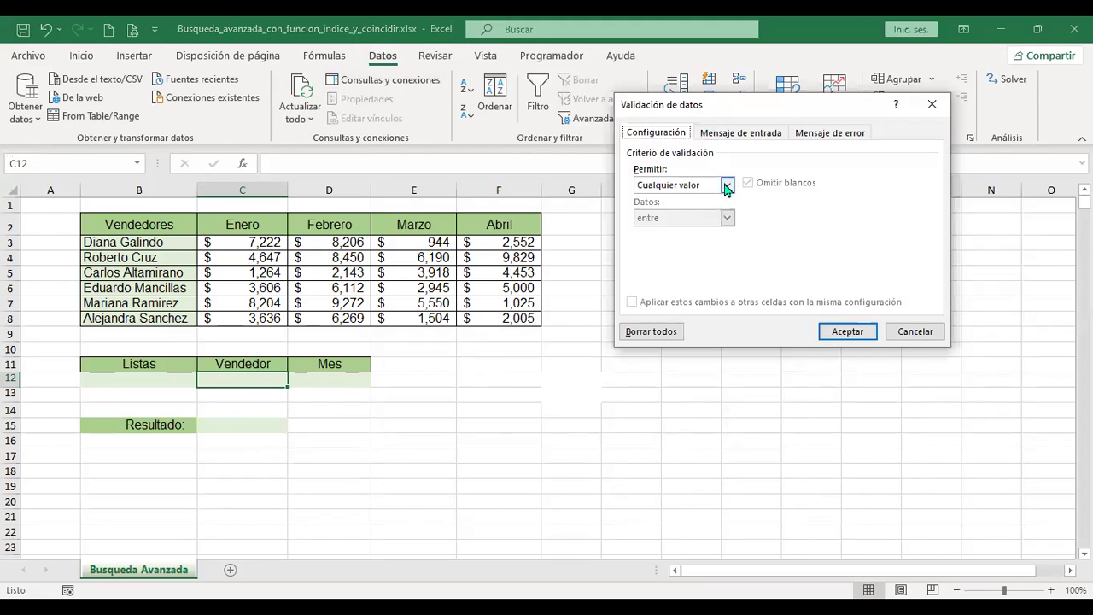
pyautogui.click(727, 184)
pyautogui.click(663, 231)
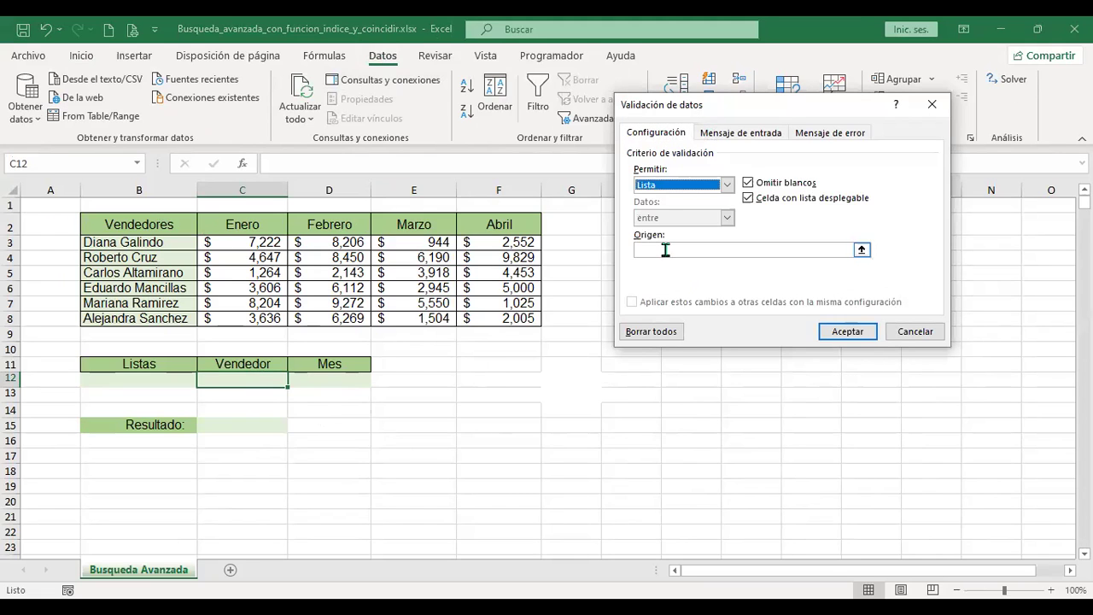
pyautogui.click(664, 249)
pyautogui.click(174, 242)
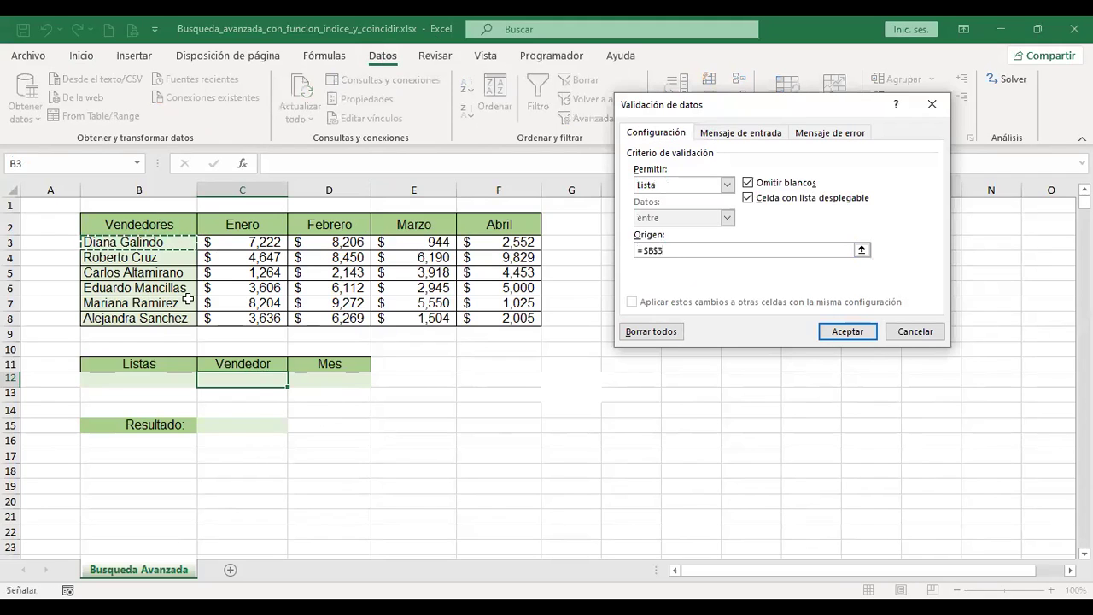
pyautogui.keyDown('shift'); pyautogui.click(137, 318); pyautogui.keyUp('shift')
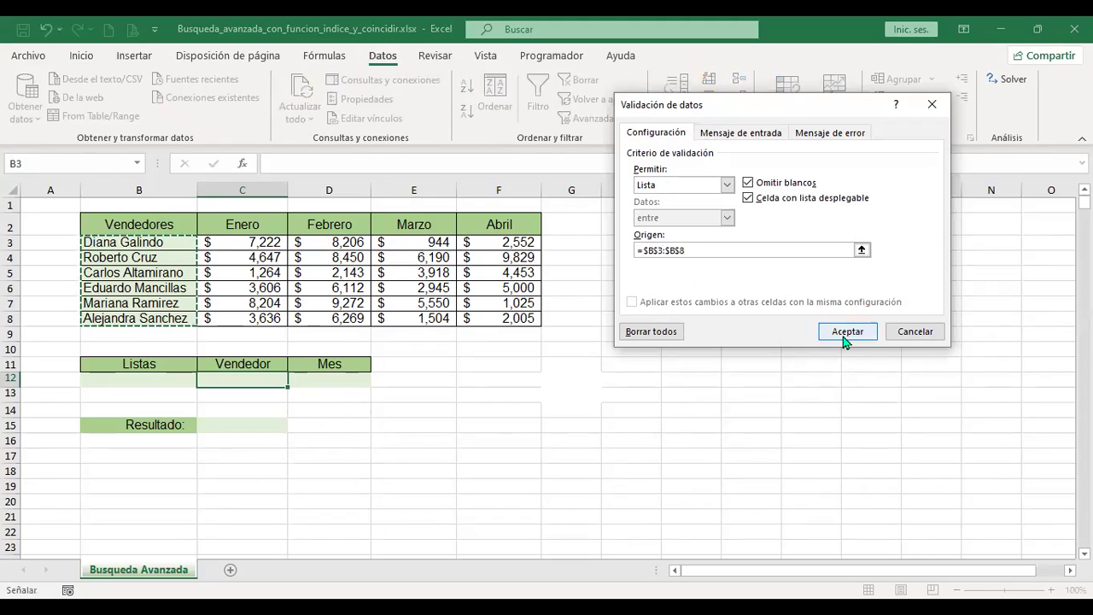
pyautogui.click(845, 332)
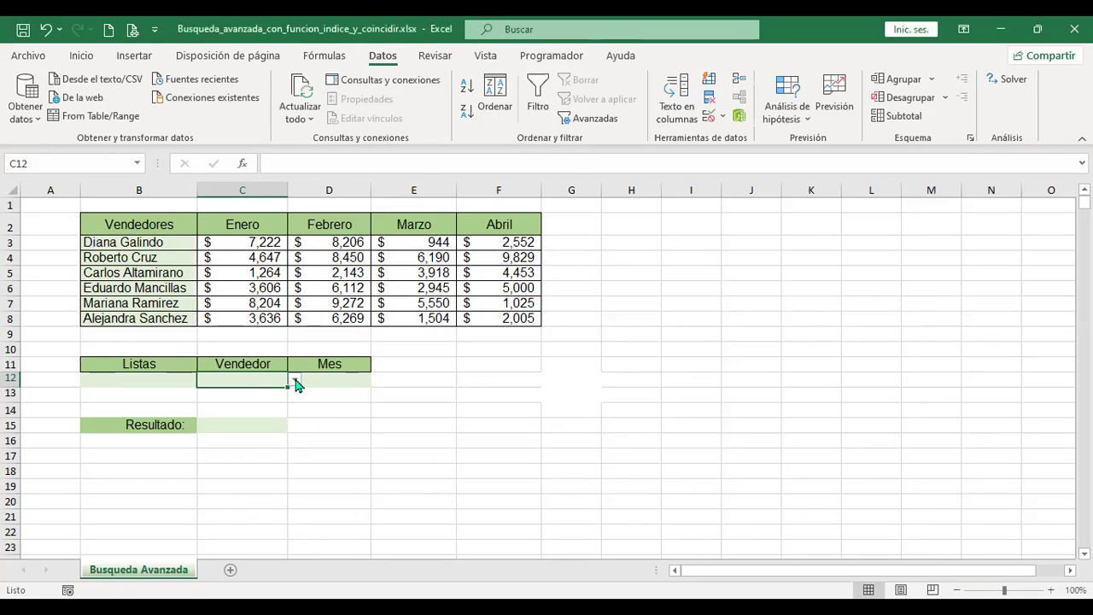
pyautogui.click(294, 379)
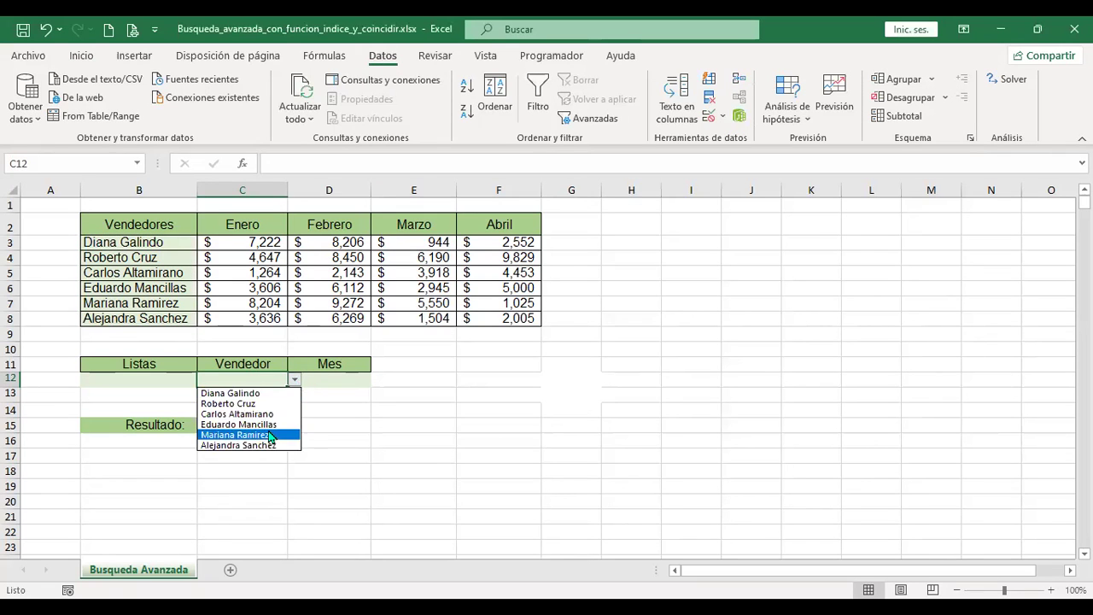
# - Add Lista data validation to Mes cell D12 with source =$C$2:$F$2 and check its dropdown entries
pyautogui.click(340, 380)
pyautogui.click(339, 375)
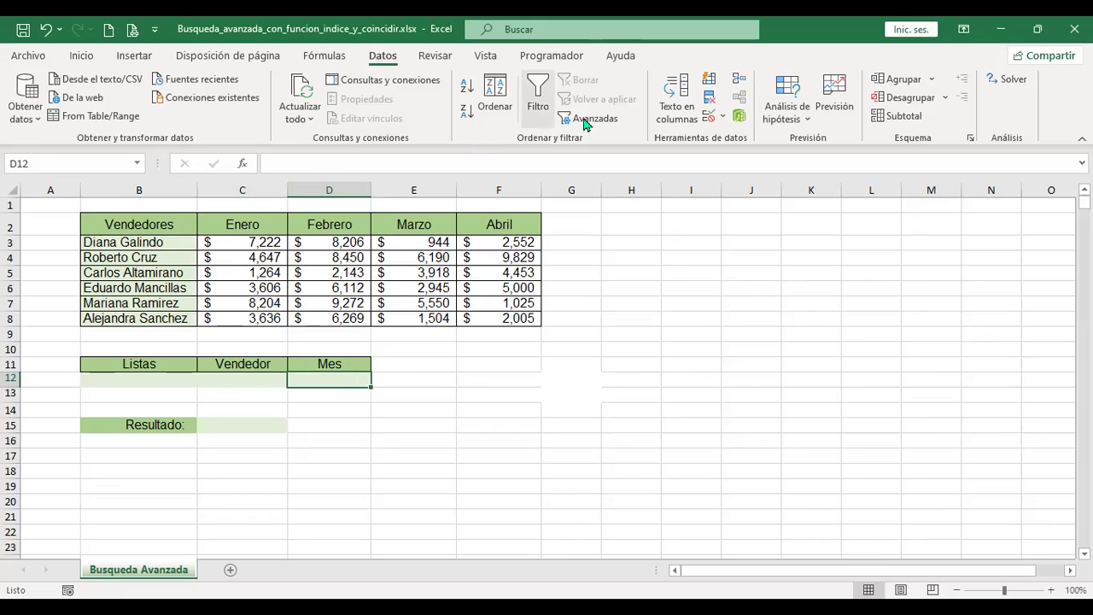
pyautogui.click(704, 124)
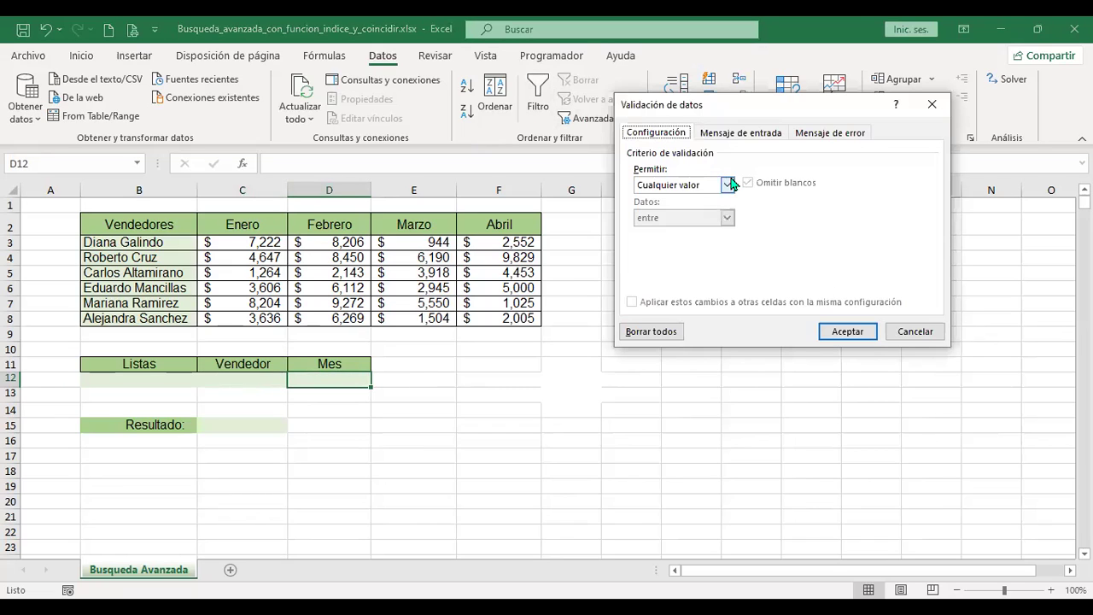
pyautogui.click(727, 185)
pyautogui.click(674, 231)
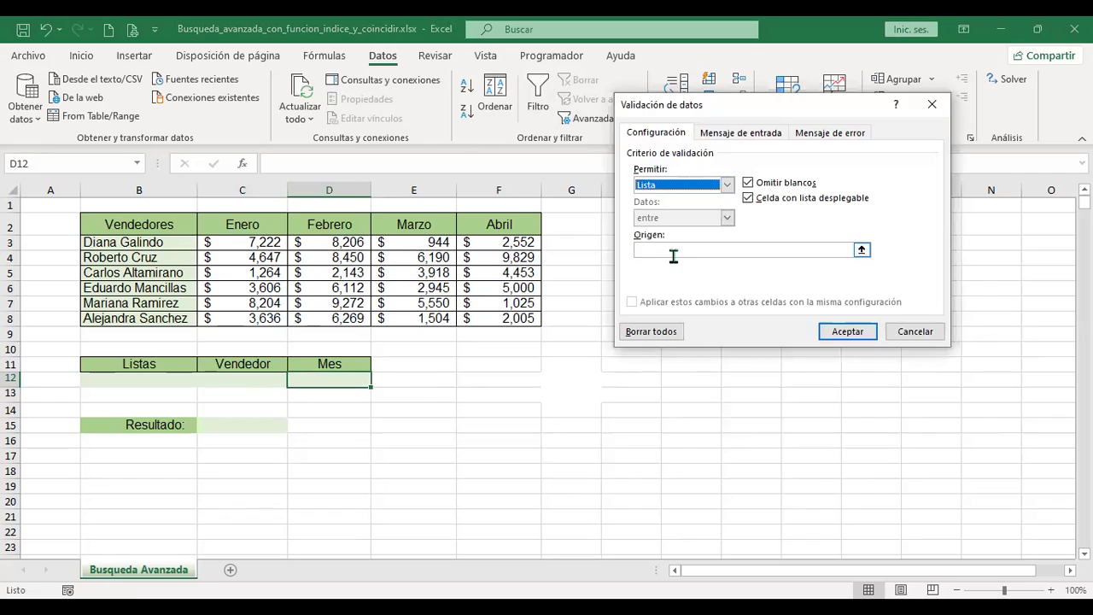
pyautogui.click(663, 249)
pyautogui.click(256, 223)
pyautogui.moveTo(257, 223); pyautogui.dragTo(530, 215)
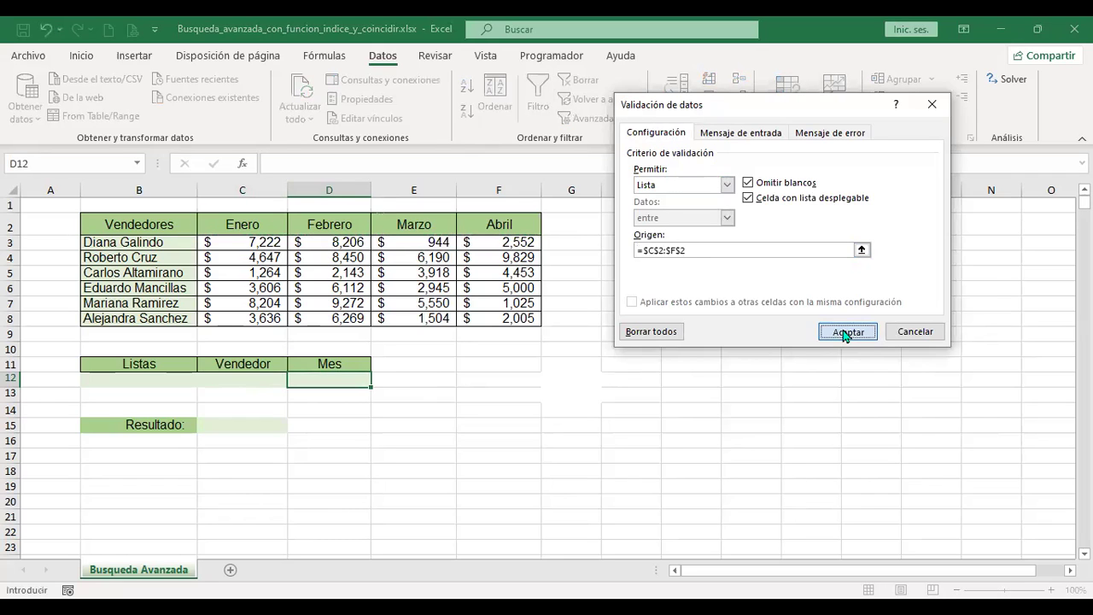
pyautogui.click(845, 333)
pyautogui.click(376, 384)
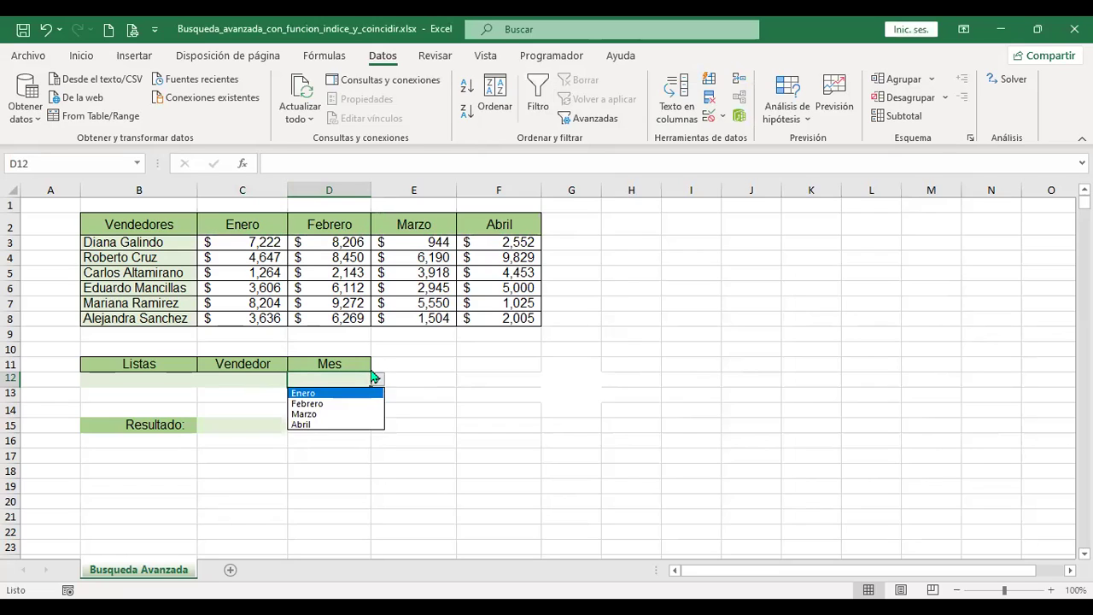
pyautogui.press('Escape')
# - Choose the third vendor from the Vendedor list in C12 and Marzo from the Mes list in D12
pyautogui.click(245, 427)
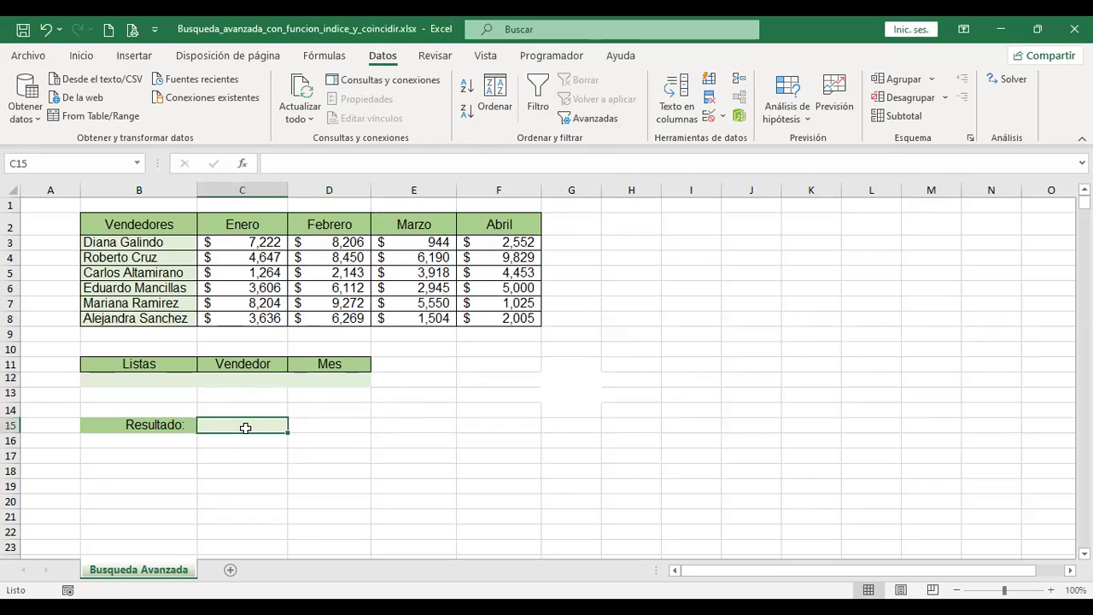
pyautogui.click(257, 378)
pyautogui.click(294, 381)
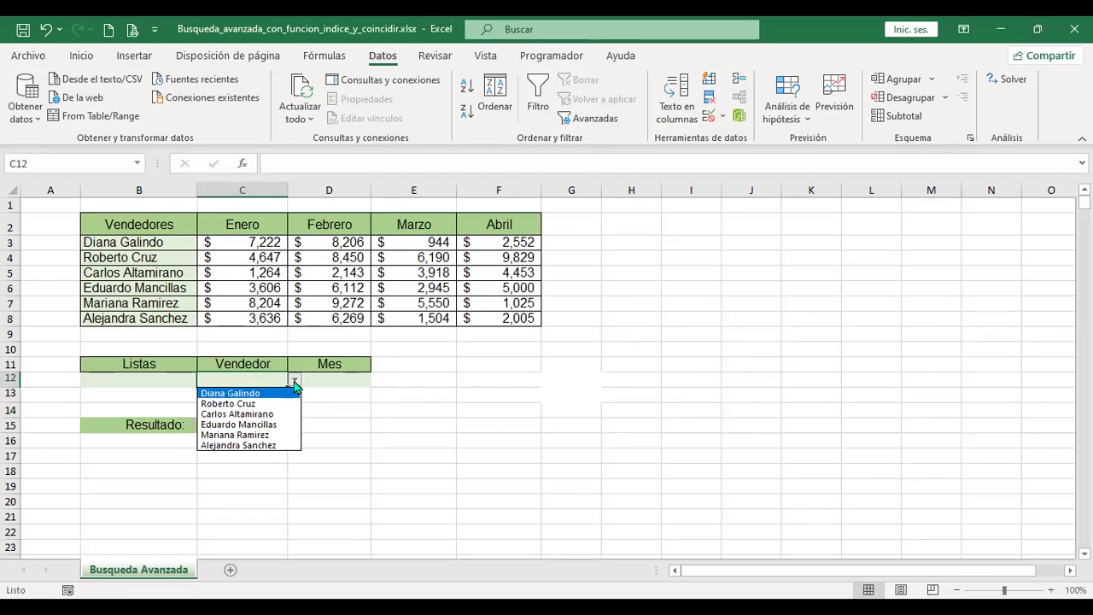
pyautogui.click(262, 415)
pyautogui.click(334, 378)
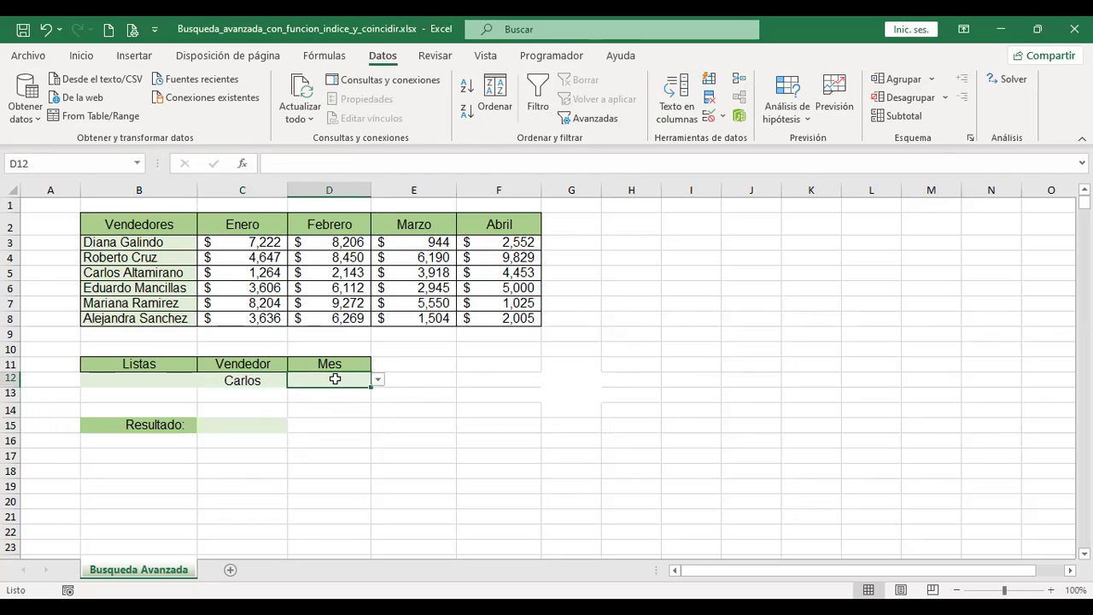
pyautogui.click(379, 383)
pyautogui.click(335, 413)
# - In cell C17, enter the formula +COINCIDIR(C12;B2:B8;0) to find the chosen vendor's row position by exact match
pyautogui.click(241, 427)
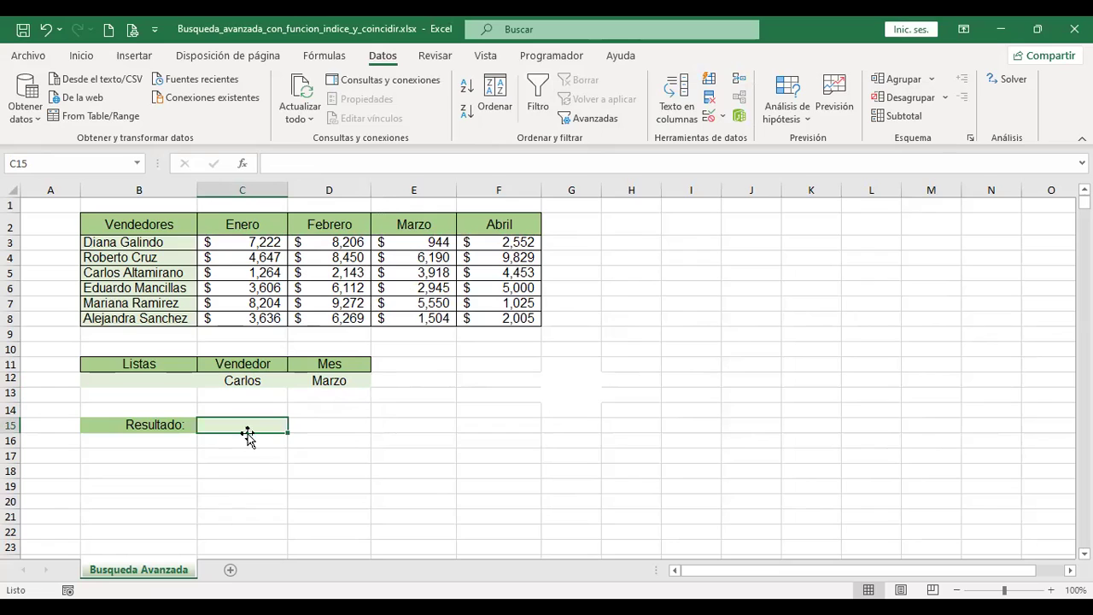
pyautogui.click(245, 454)
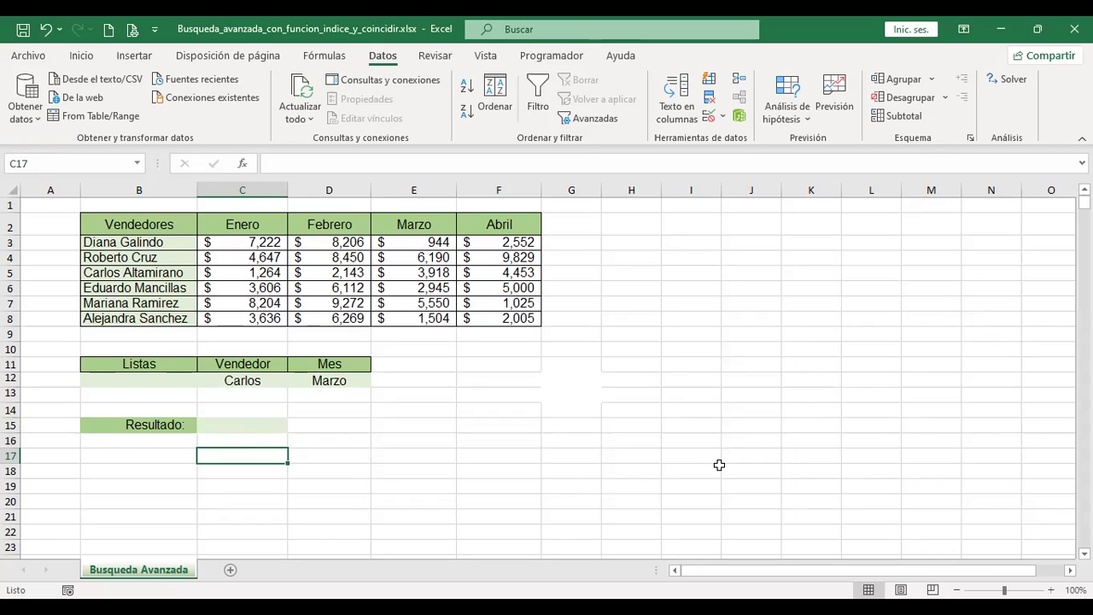
pyautogui.write('+')
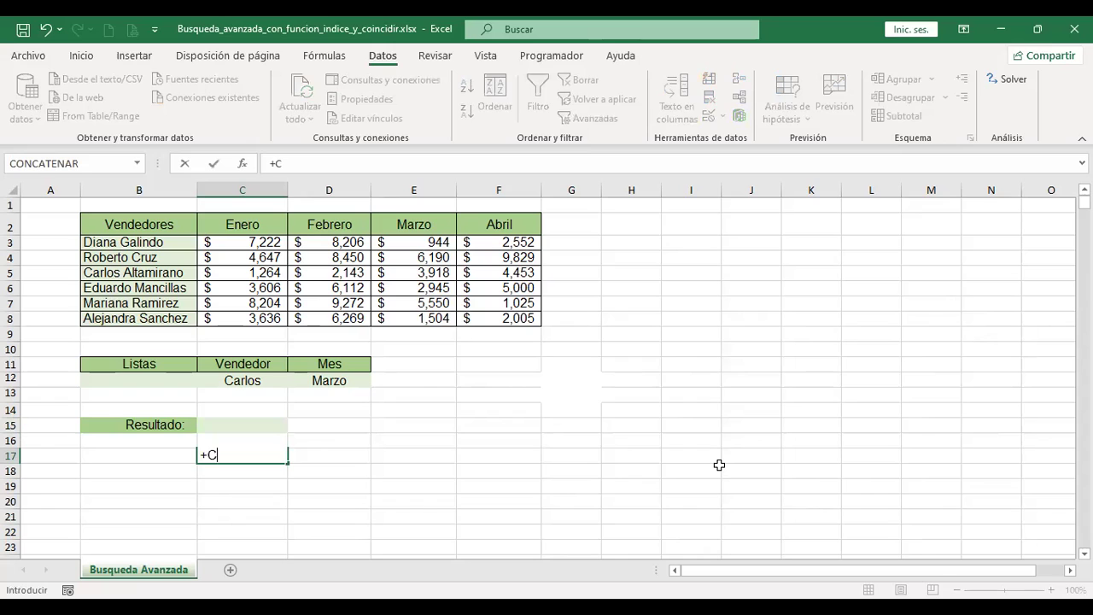
pyautogui.write('COINCIDIR(')
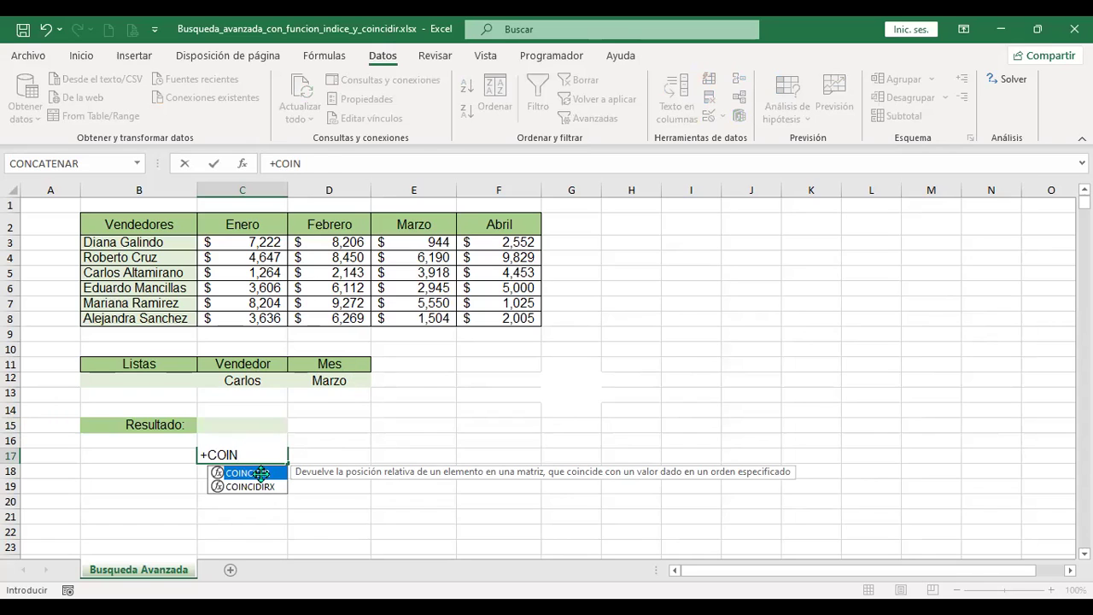
pyautogui.doubleClick(263, 475)
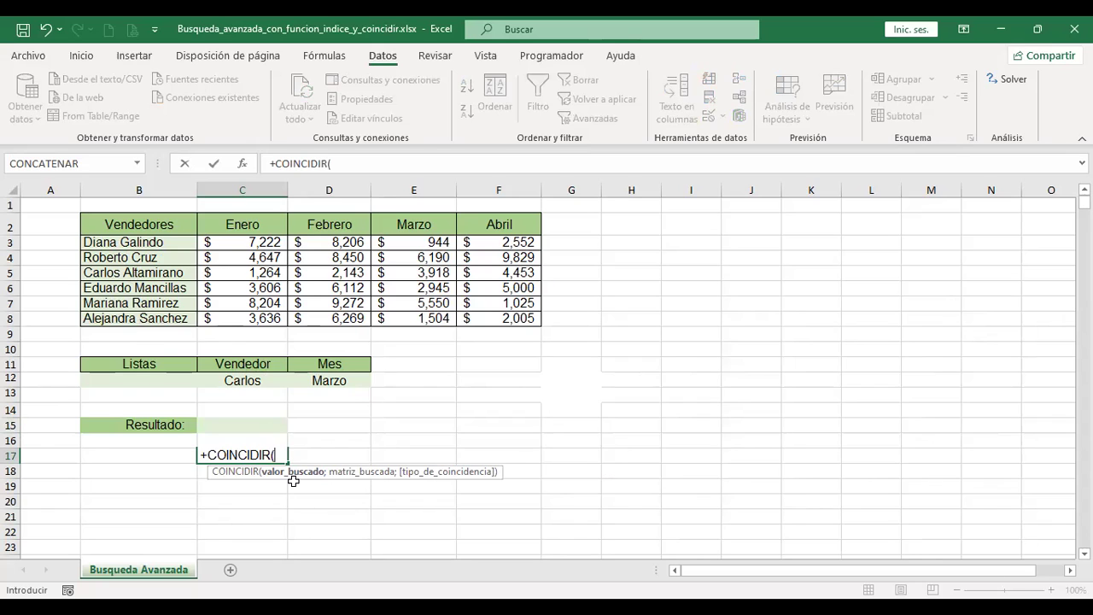
pyautogui.click(247, 381)
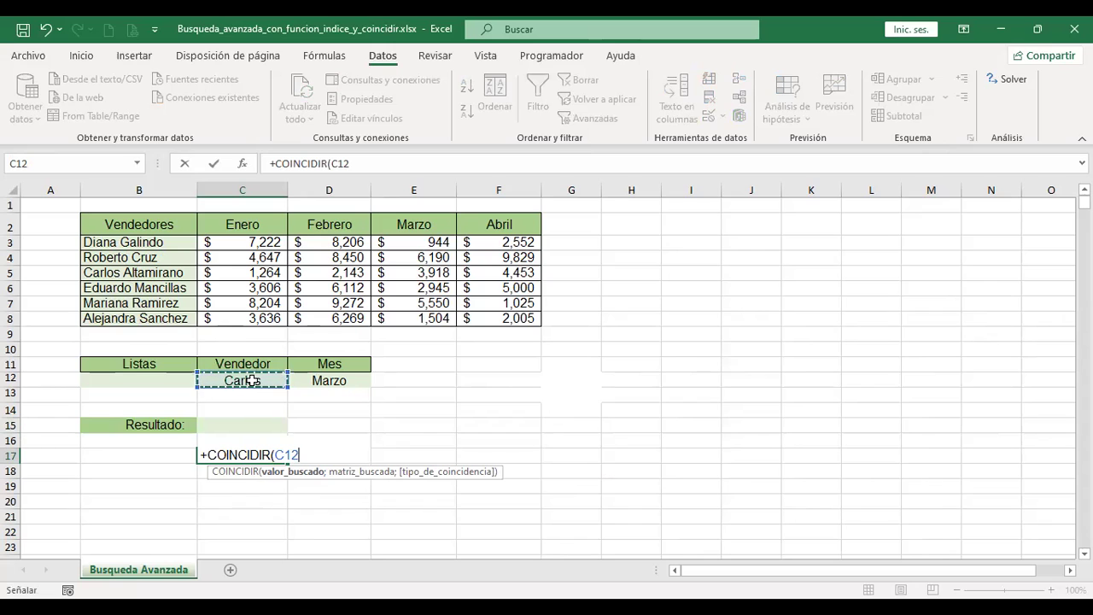
pyautogui.write(';')
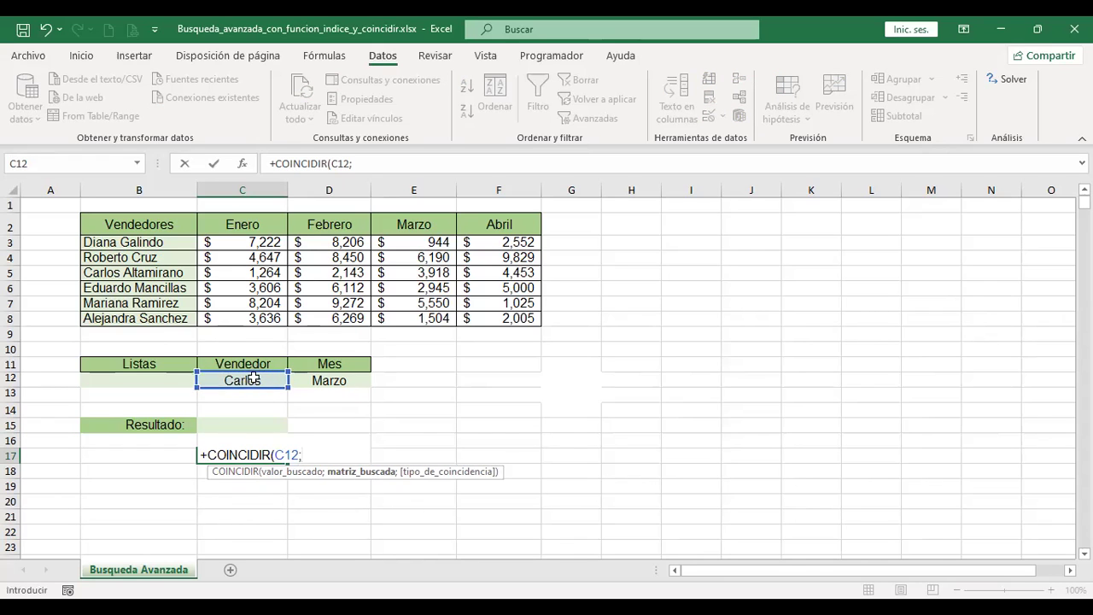
pyautogui.click(154, 222)
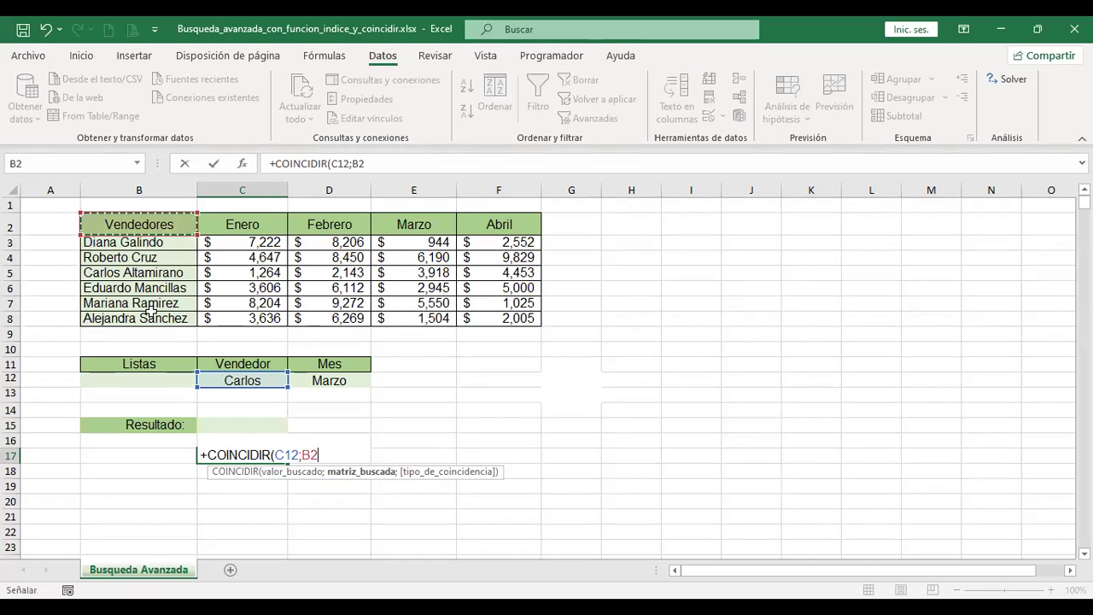
pyautogui.hotkey('ctrl', 'shift', 'Down')
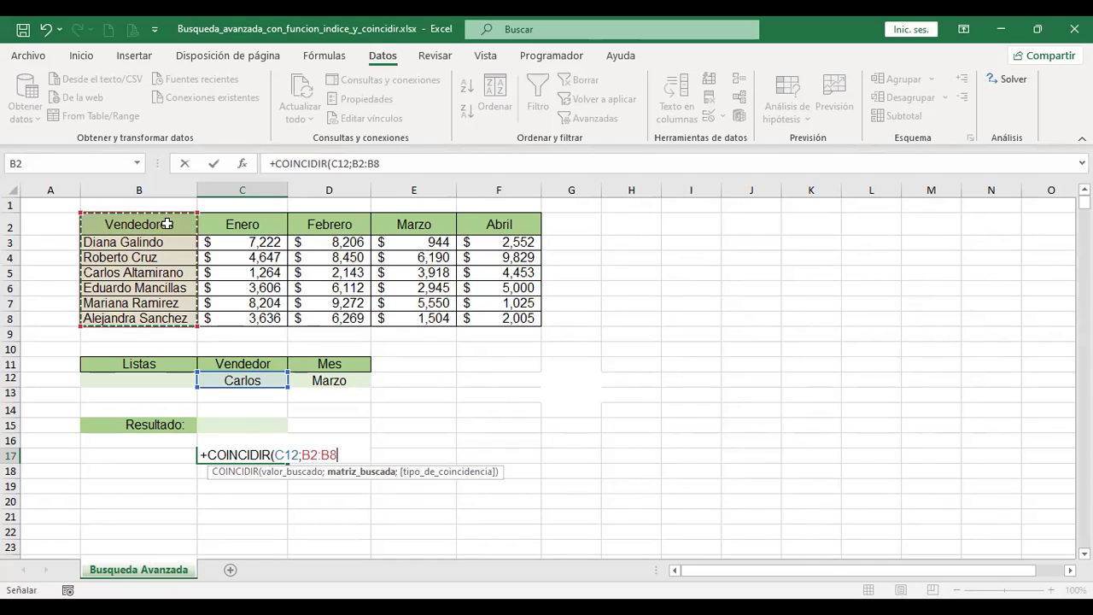
pyautogui.press('F8')
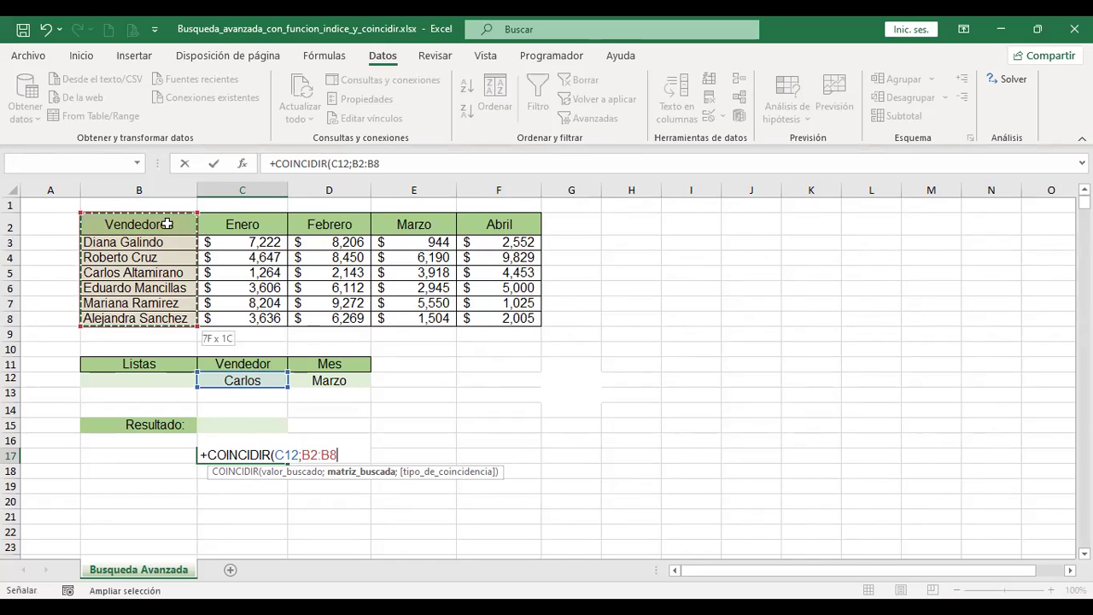
pyautogui.write(';')
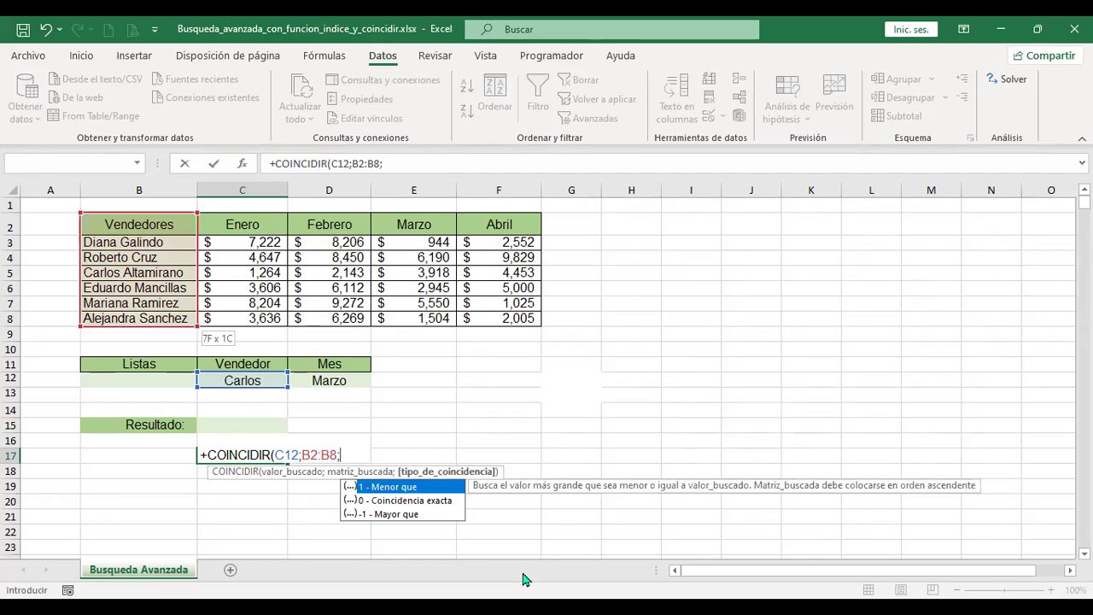
pyautogui.write('0')
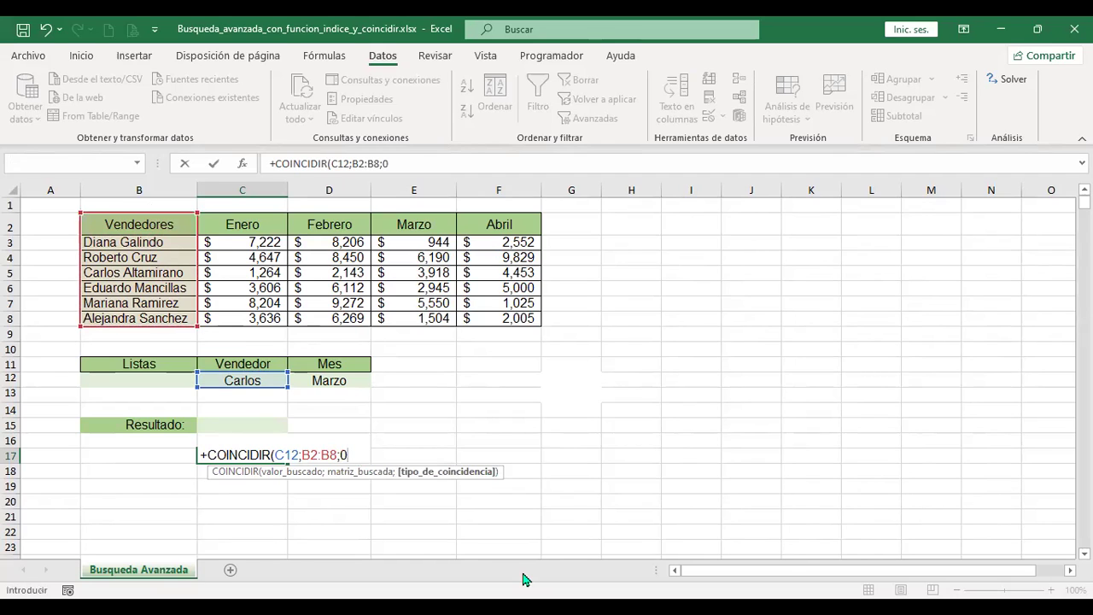
pyautogui.hotkey('ctrl', 'Return')
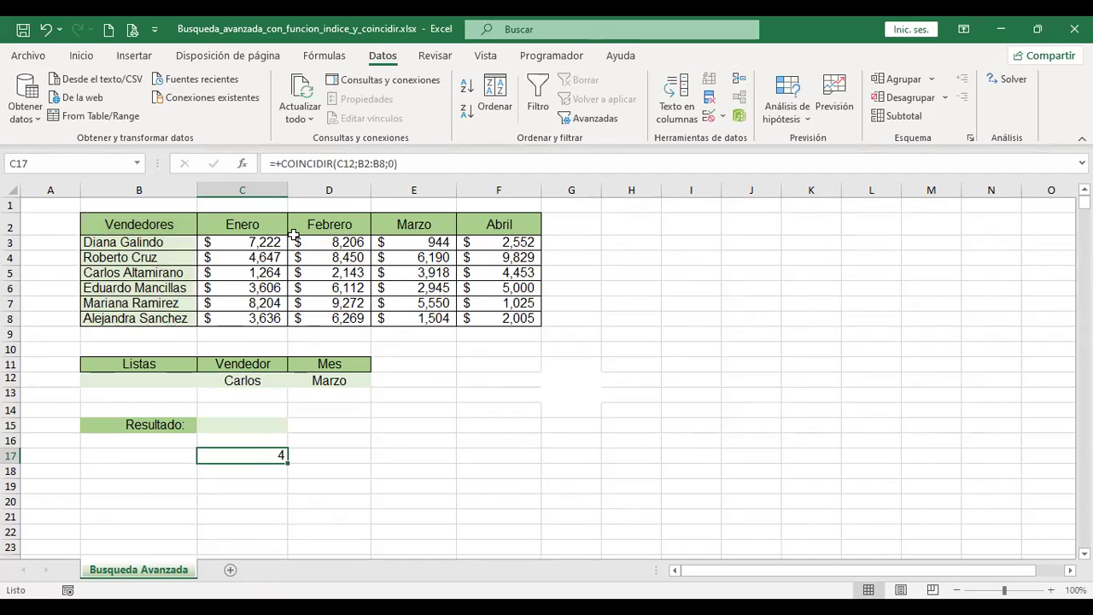
# - Widen column C so the full vendor name in C12 fits on one line
pyautogui.doubleClick(287, 187)
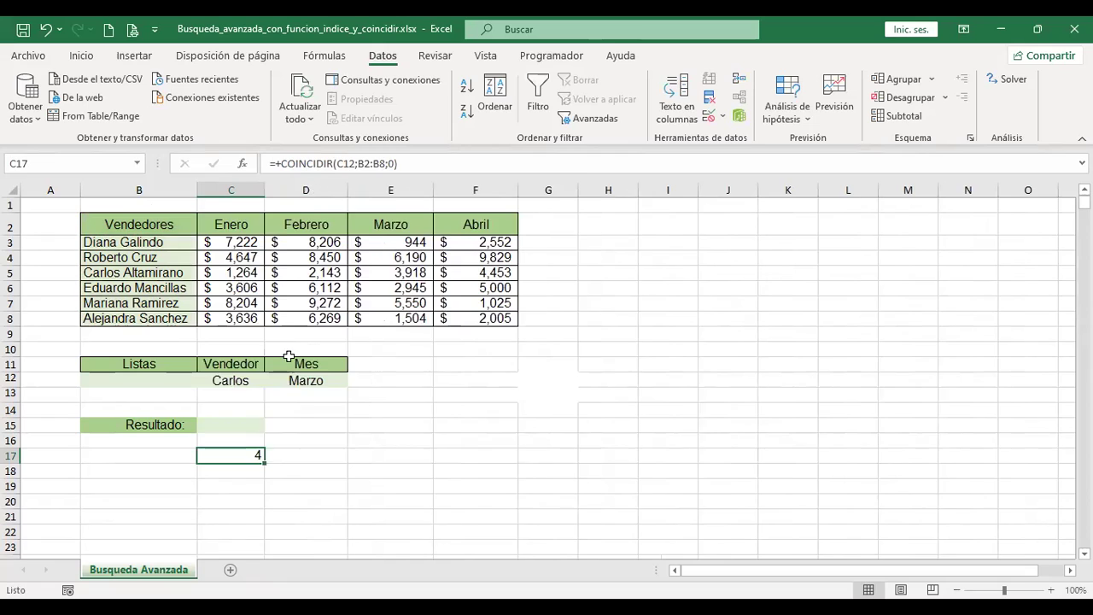
pyautogui.hotkey('ctrl', 'z')
pyautogui.click(273, 377)
pyautogui.click(274, 455)
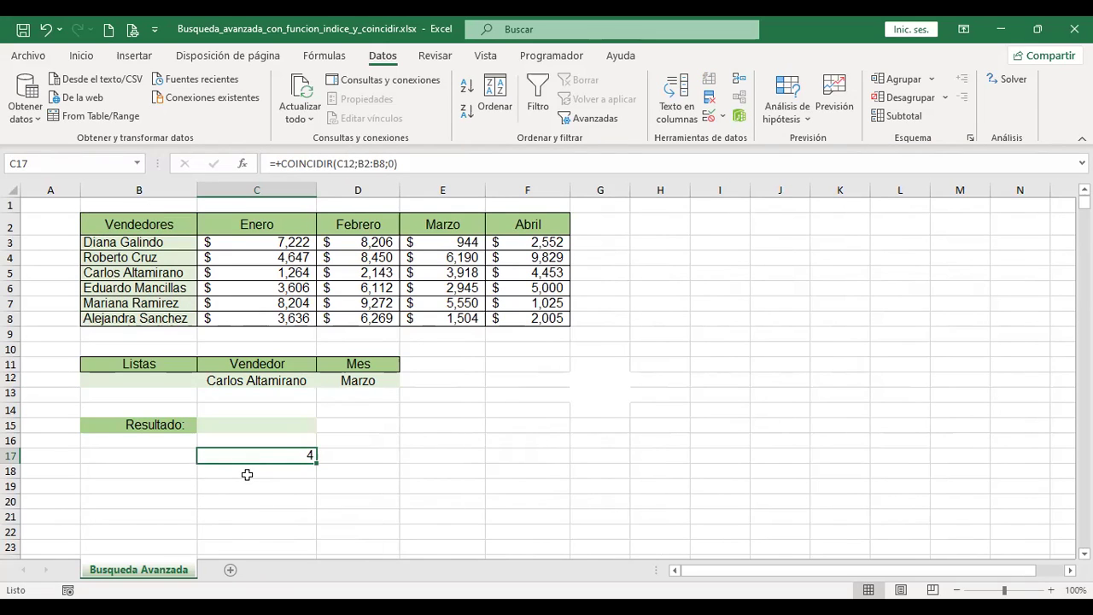
# - In cell C19, enter the formula +COINCIDIR(D12;B2:F2;0) to find the chosen month's column position by exact match
pyautogui.click(249, 481)
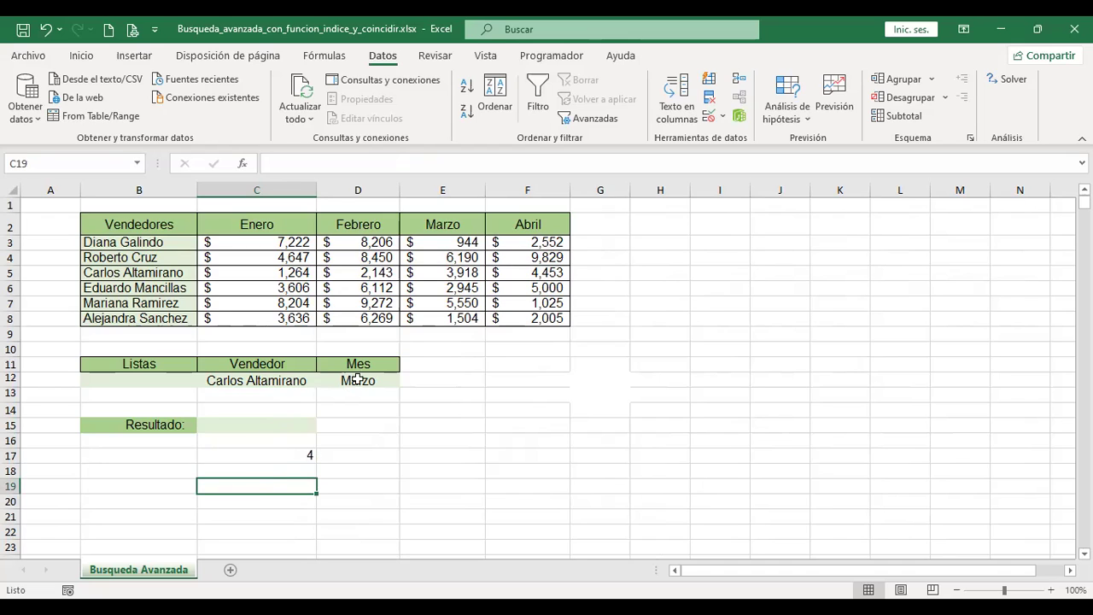
pyautogui.write('+')
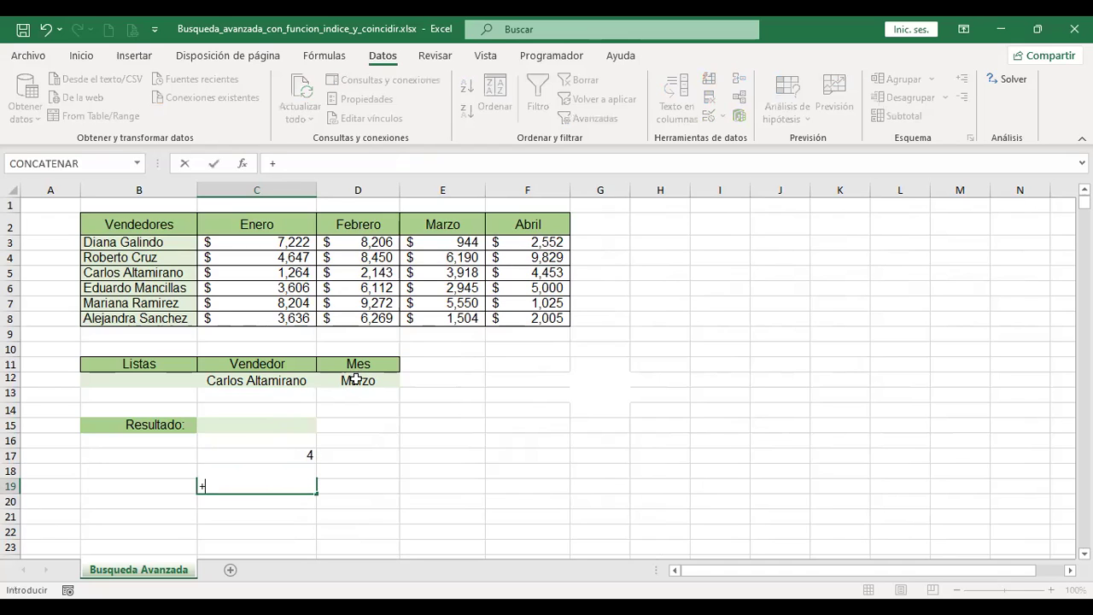
pyautogui.write('COIN')
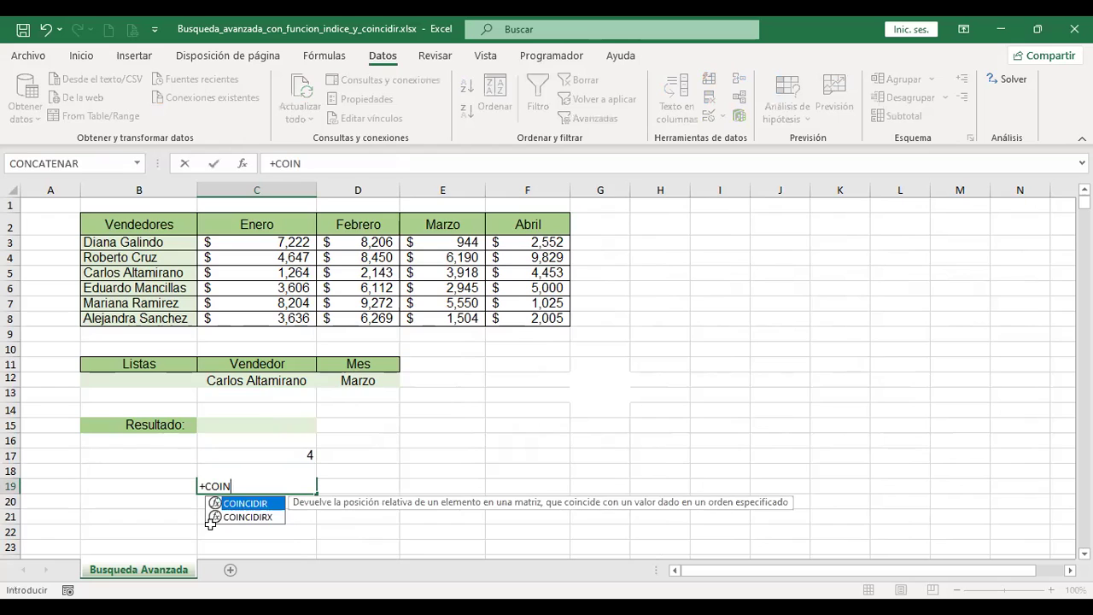
pyautogui.press('Tab')
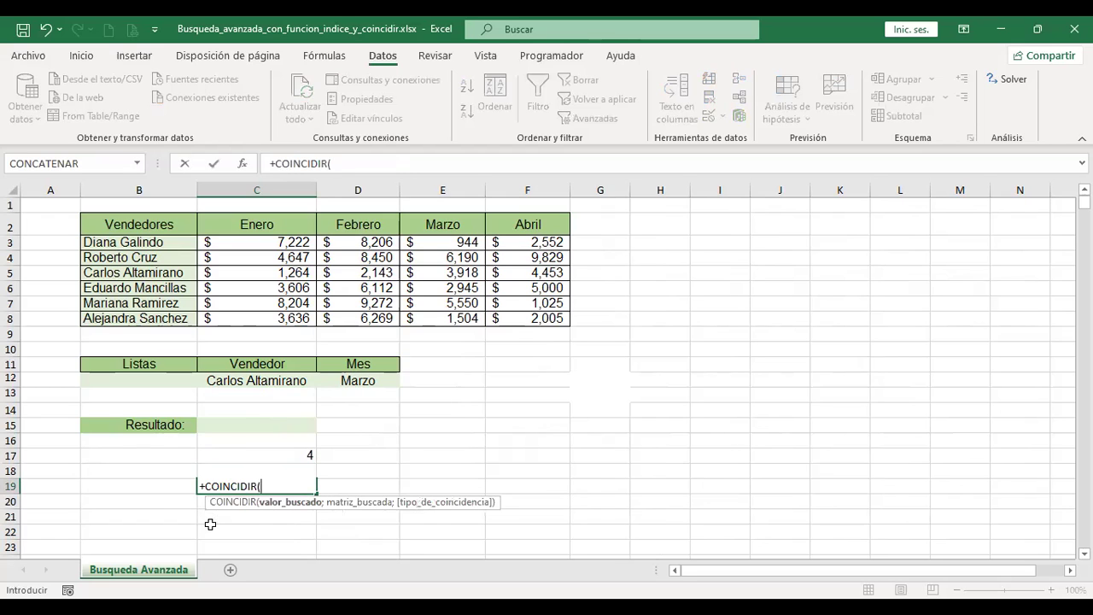
pyautogui.click(368, 381)
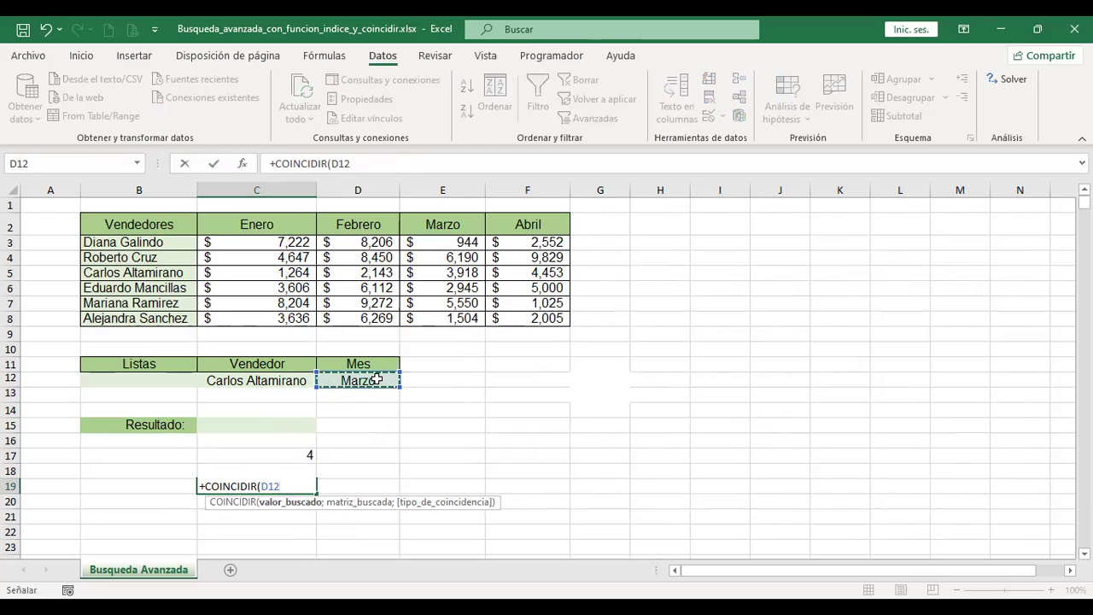
pyautogui.write(';')
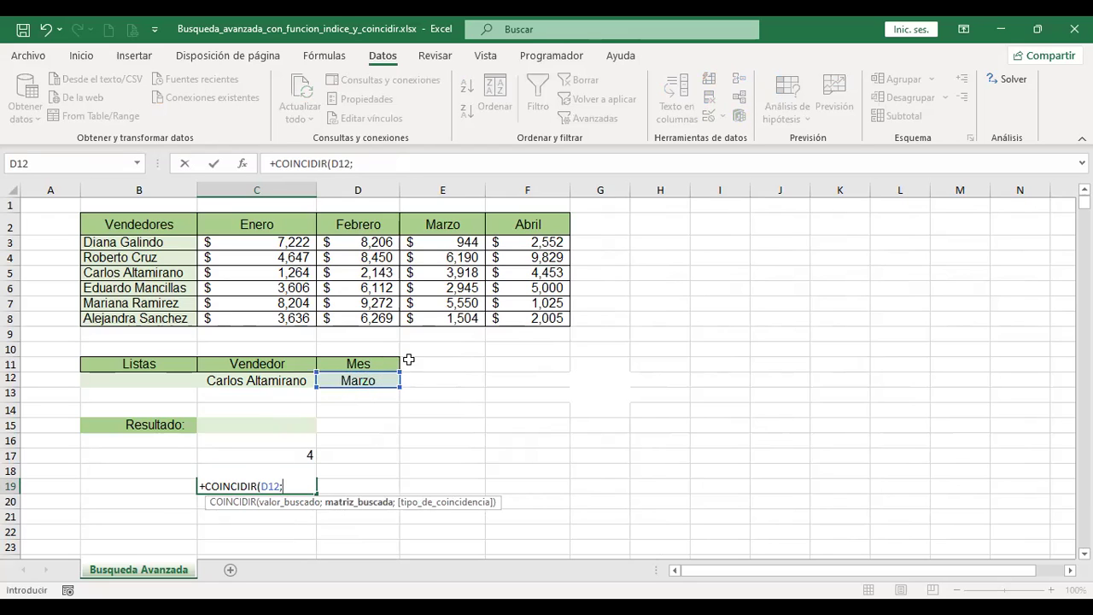
pyautogui.click(160, 223)
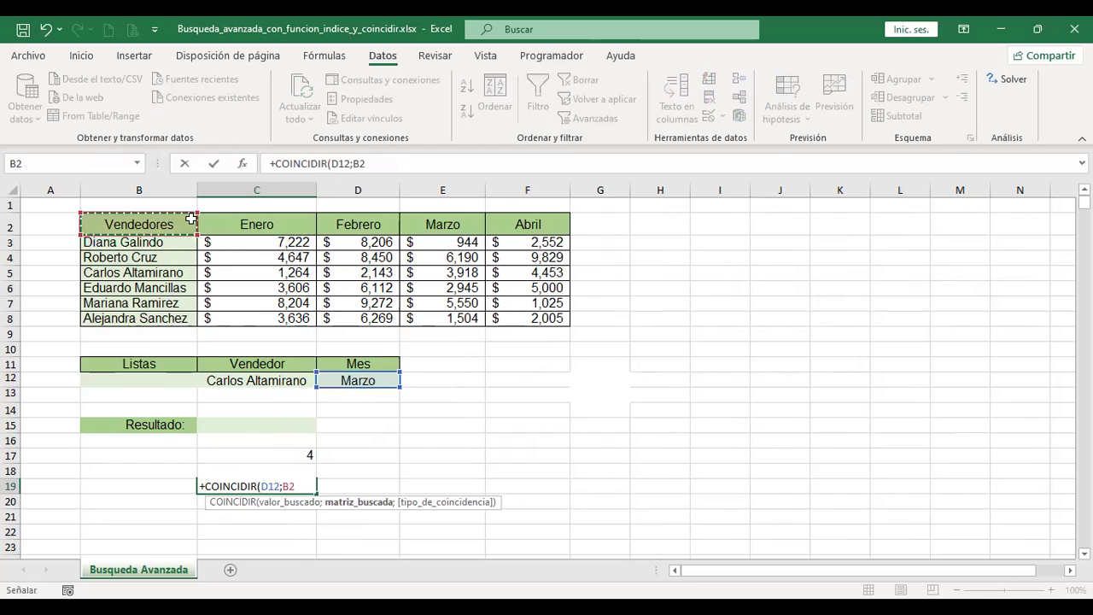
pyautogui.moveTo(120, 225); pyautogui.dragTo(558, 225)
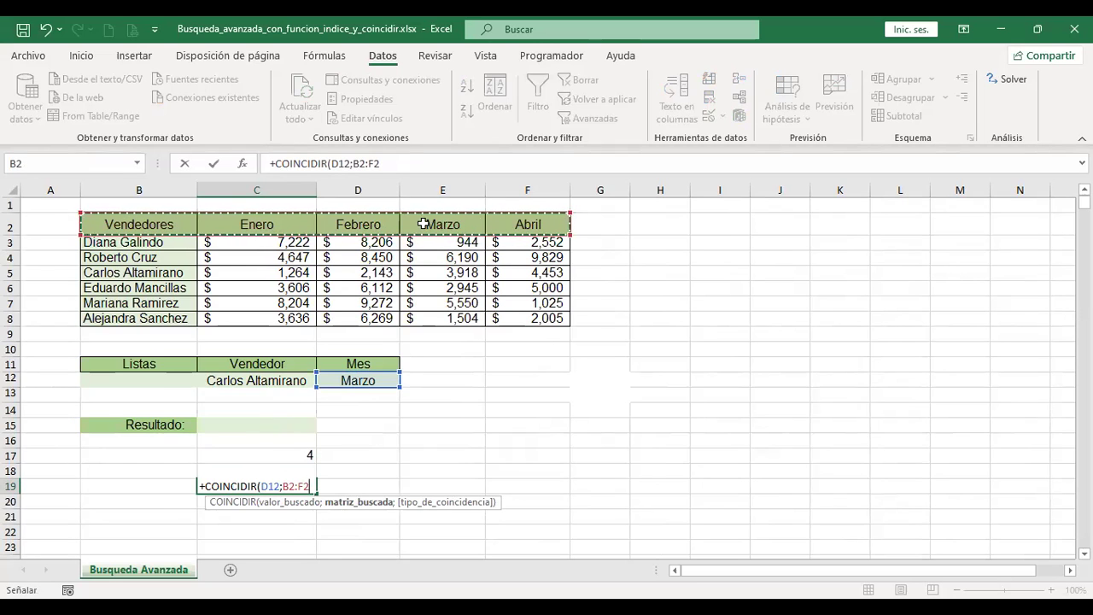
pyautogui.write(';')
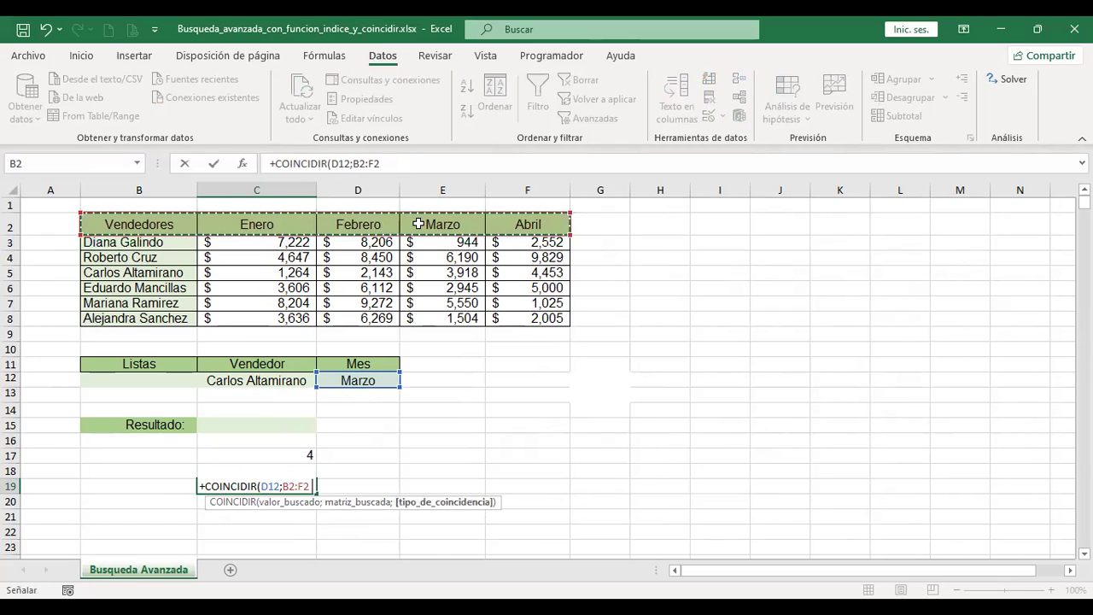
pyautogui.write(';')
pyautogui.press('Down')
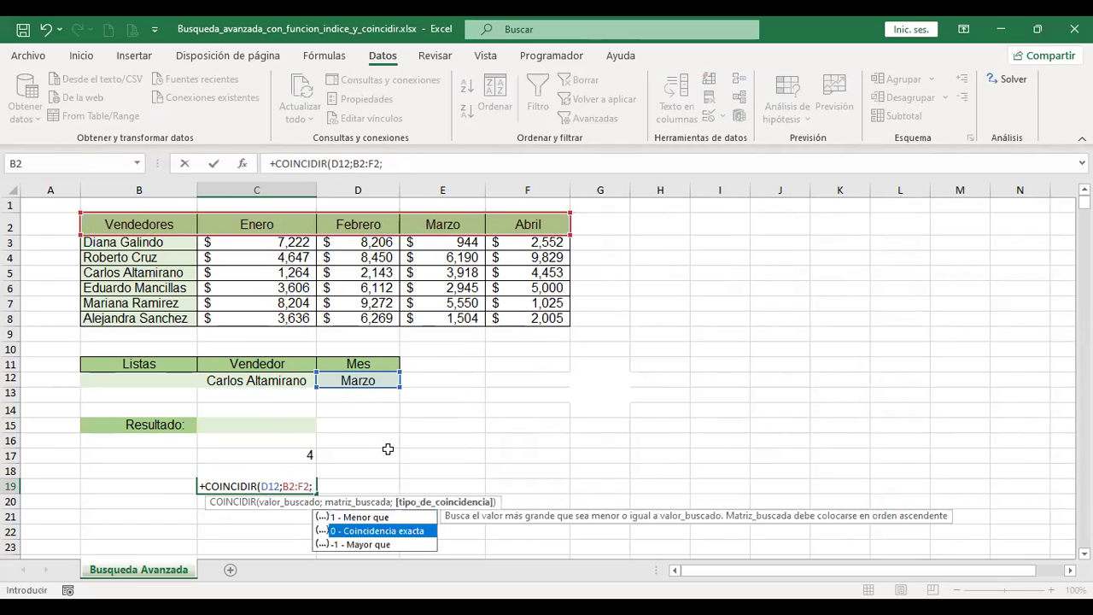
pyautogui.write('0')
pyautogui.hotkey('ctrl', 'Return')
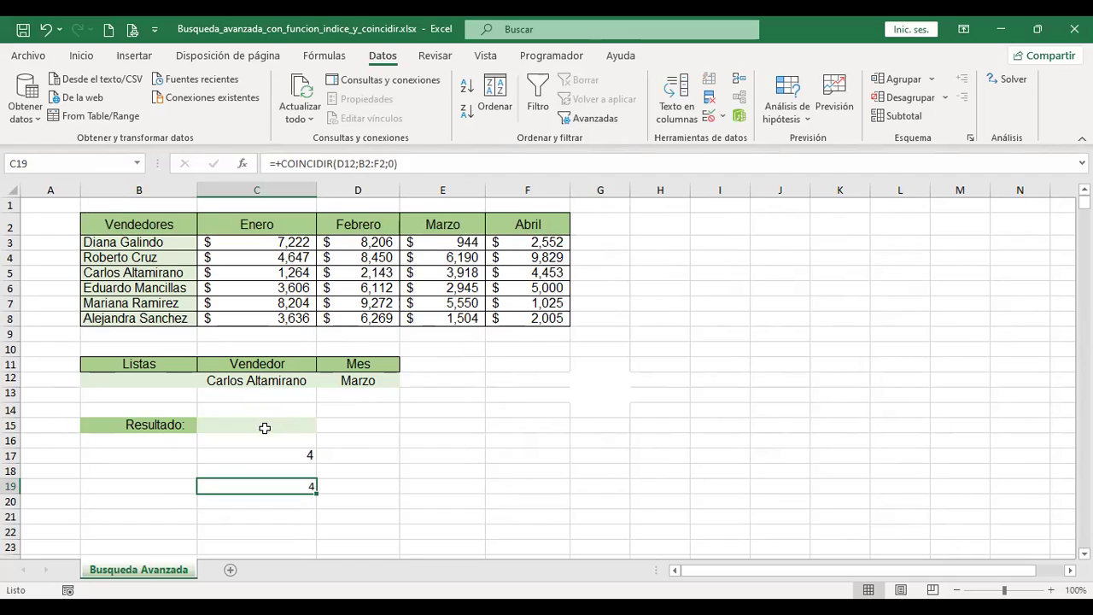
pyautogui.press('Up')
pyautogui.press('Up')
pyautogui.press('Up')
pyautogui.press('Up')
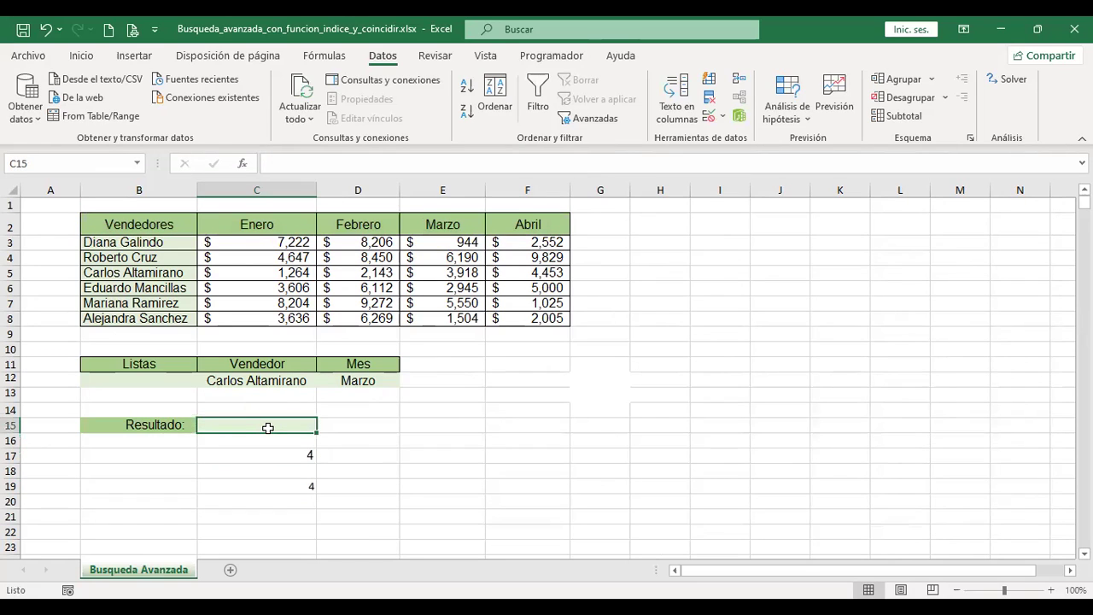
pyautogui.write('+')
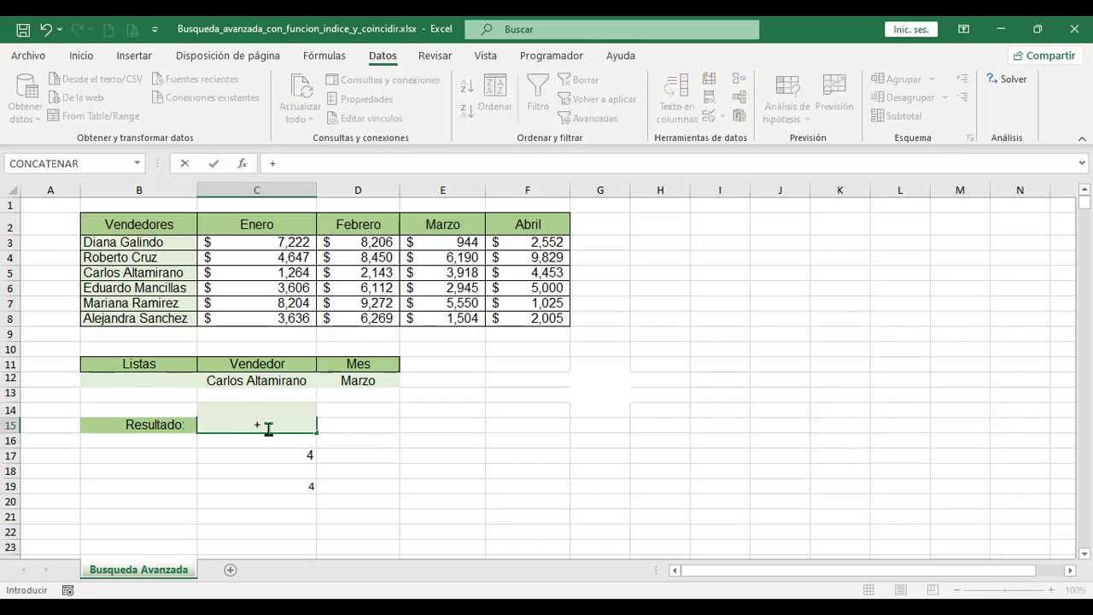
pyautogui.write('INDI')
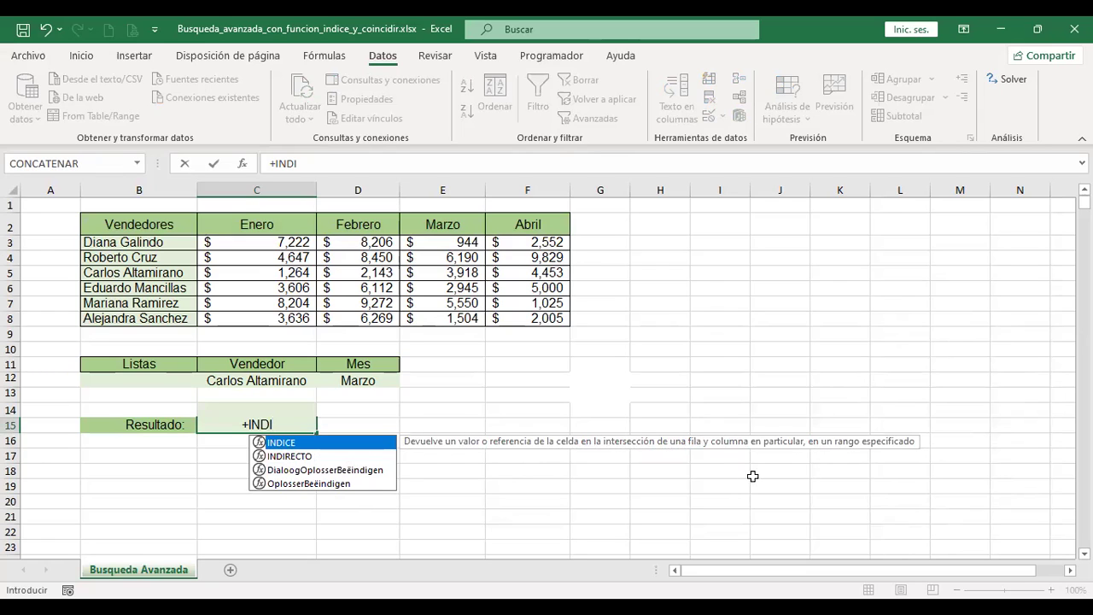
pyautogui.click(368, 442)
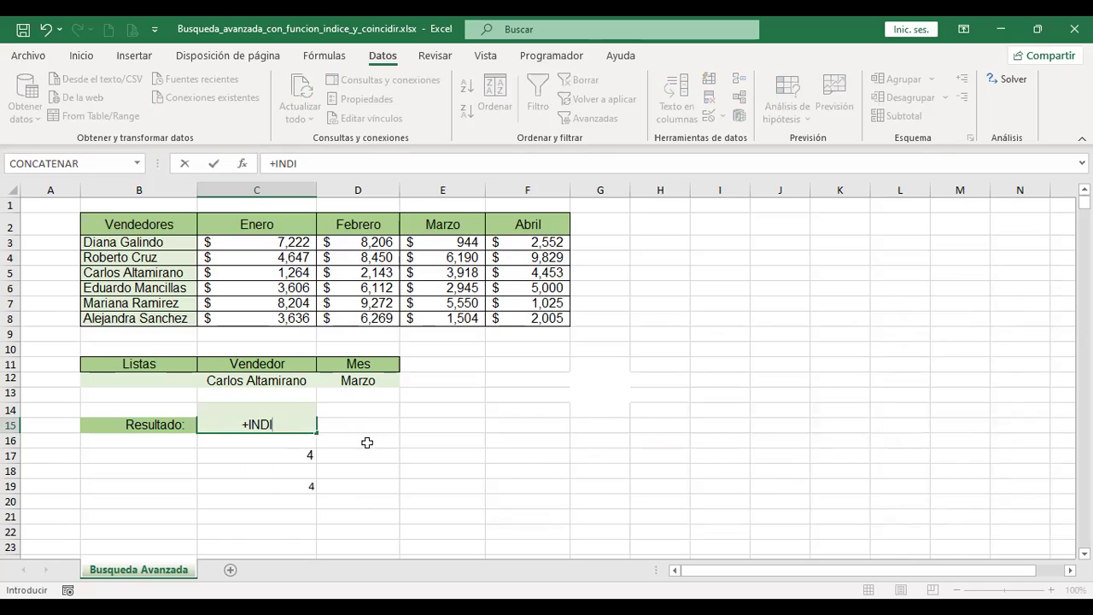
pyautogui.click(304, 457)
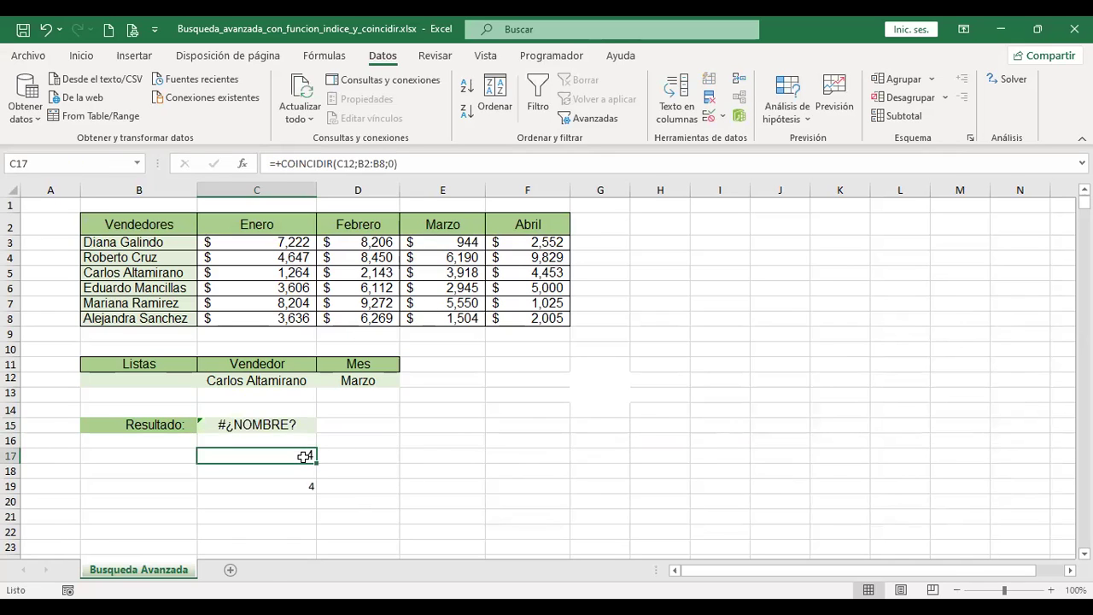
pyautogui.click(312, 411)
pyautogui.click(331, 423)
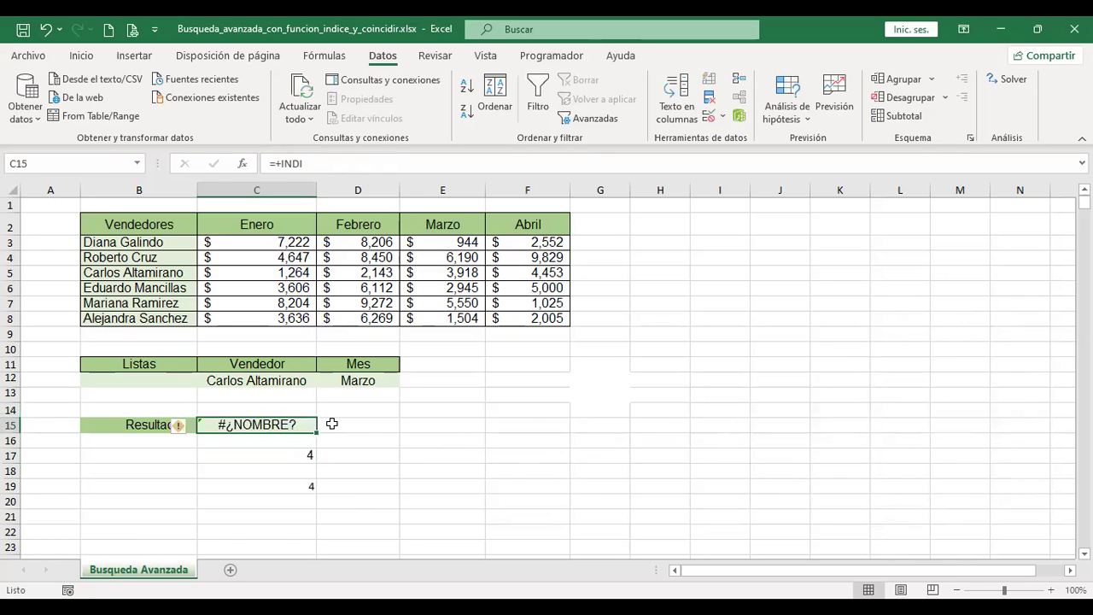
pyautogui.press('Delete')
pyautogui.click(278, 454)
pyautogui.doubleClick(277, 454)
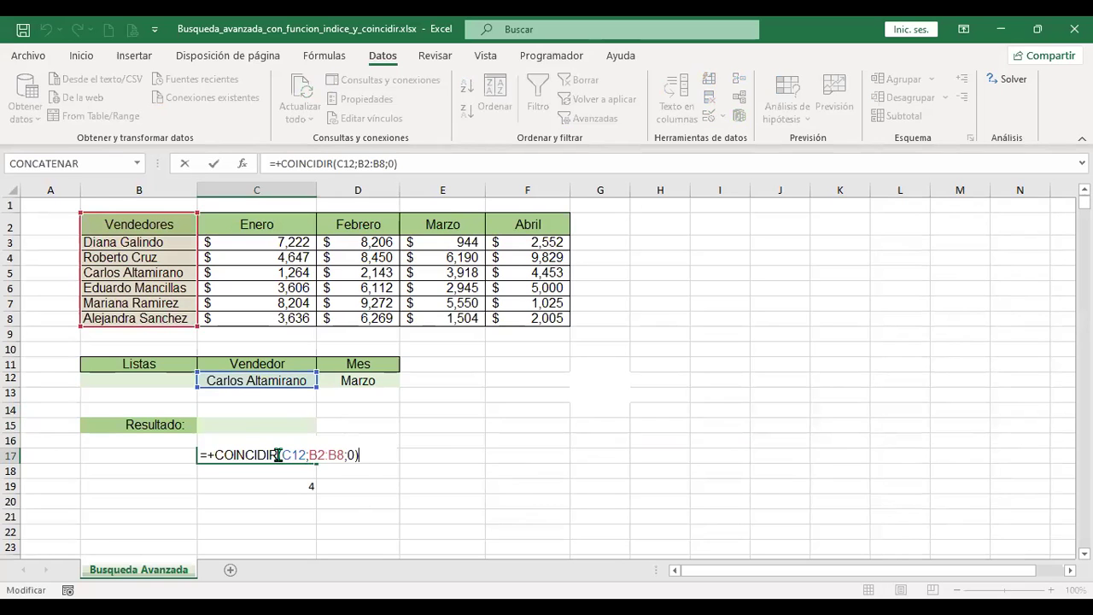
pyautogui.click(516, 451)
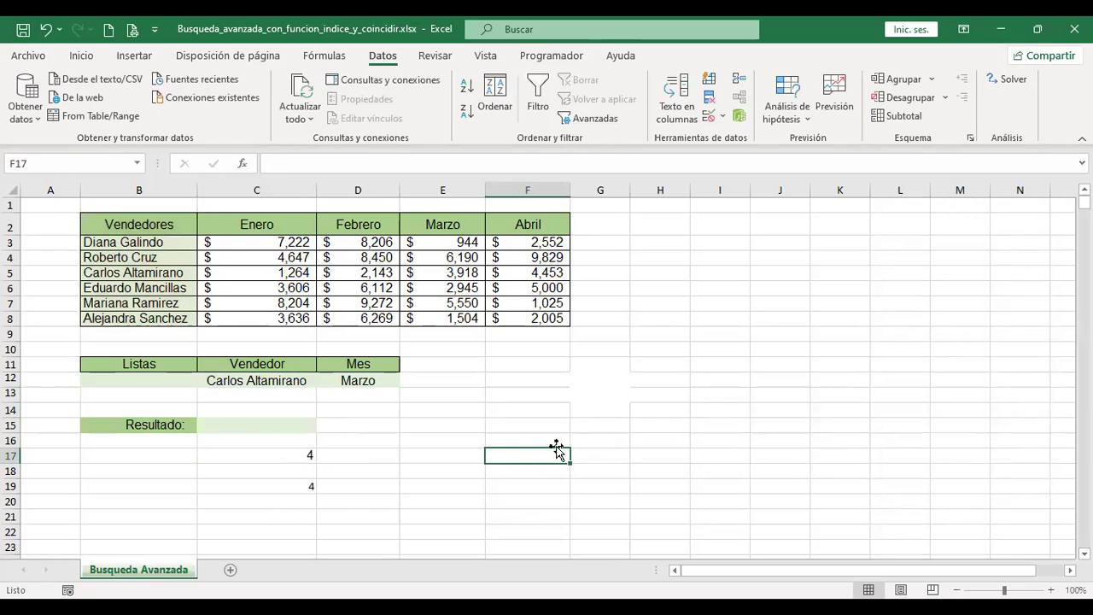
pyautogui.write('+COIN')
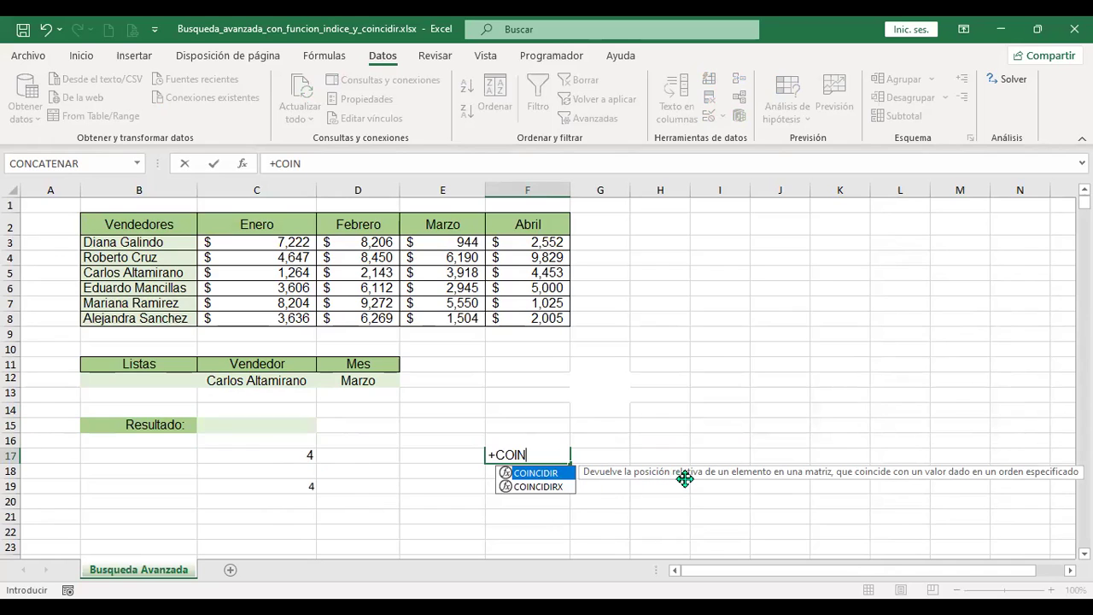
pyautogui.press('BackSpace')
pyautogui.press('BackSpace')
pyautogui.press('BackSpace')
pyautogui.press('BackSpace')
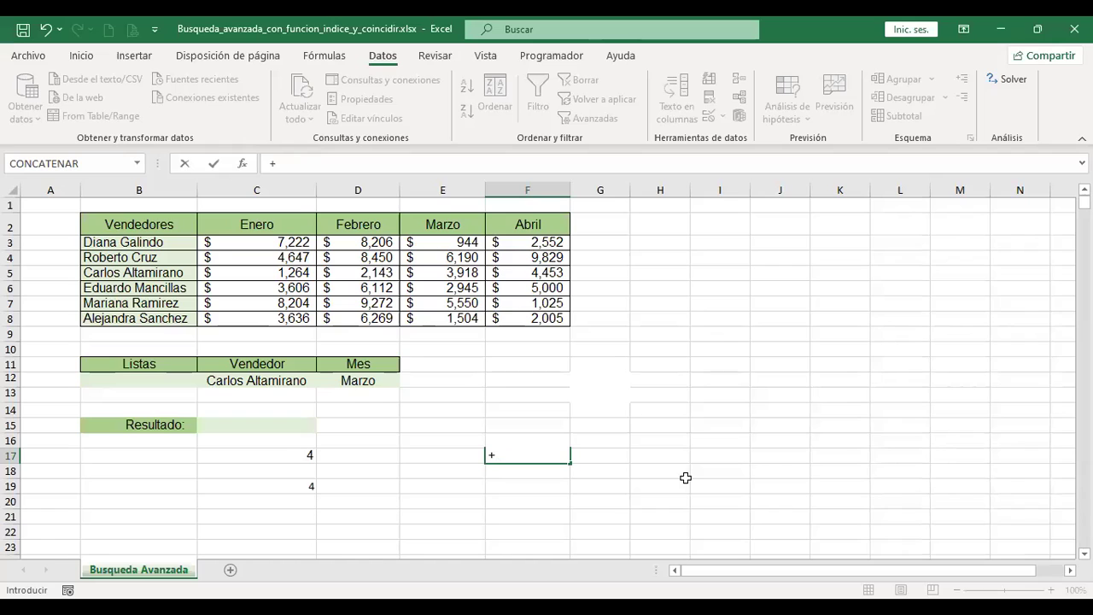
pyautogui.write('INDIE')
pyautogui.press('BackSpace')
pyautogui.write('C')
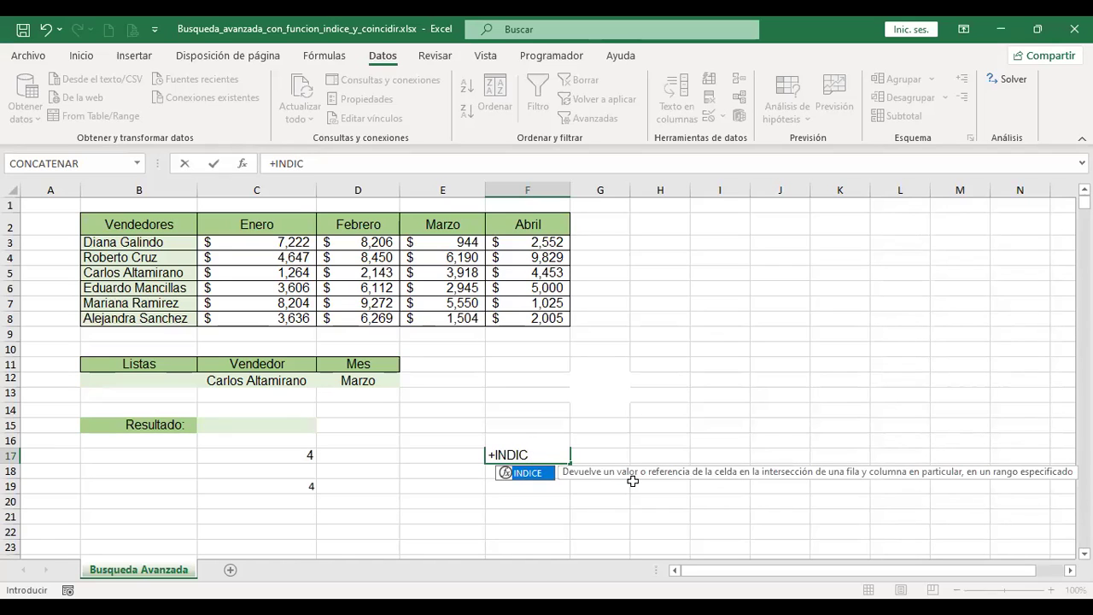
pyautogui.press('Escape')
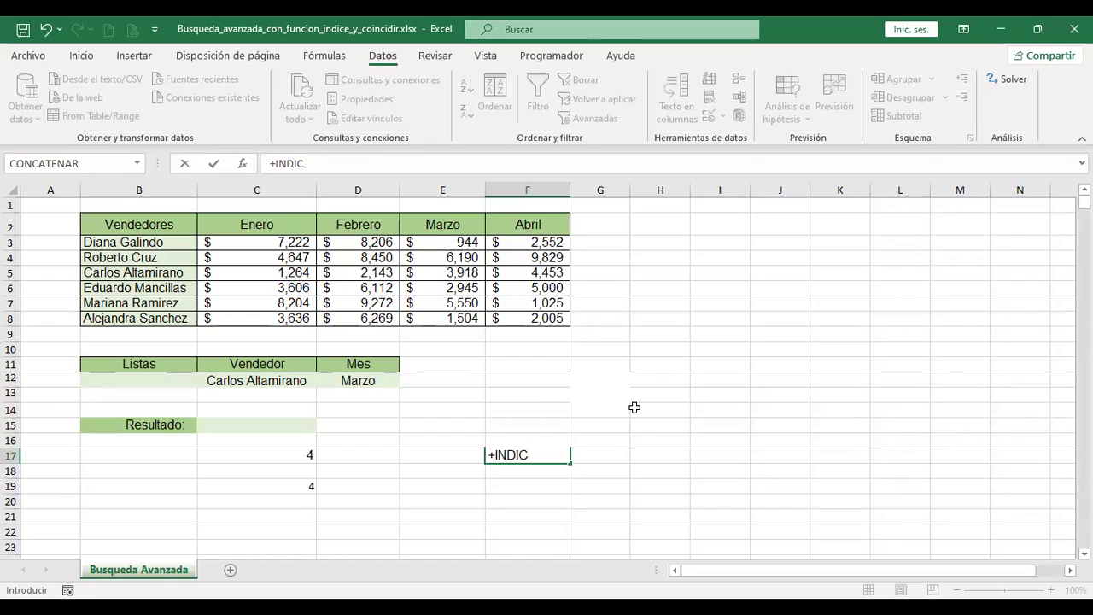
pyautogui.press('Escape')
# - In cell C15, enter the formula +INDICE(B2:F8;C17;C19) to return the amount at the chosen vendor's row and month's column
pyautogui.click(263, 426)
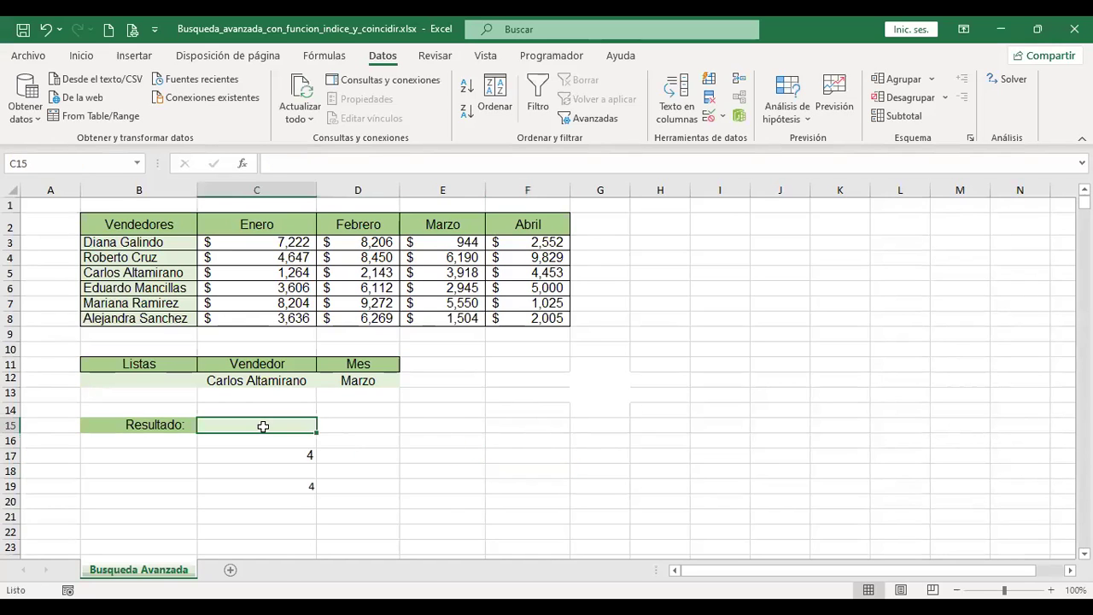
pyautogui.write('+INDI')
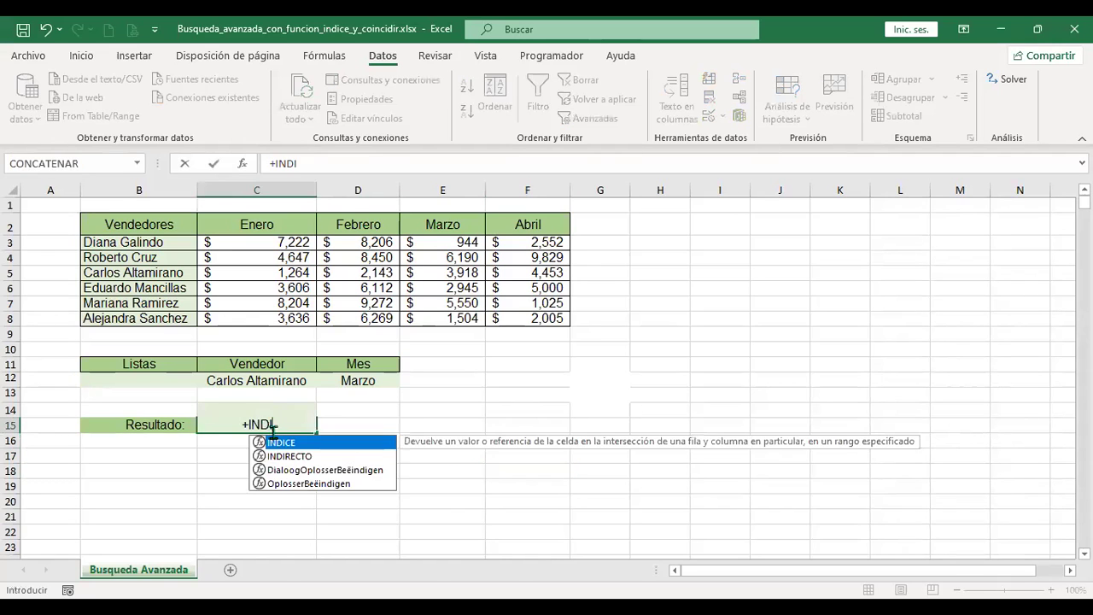
pyautogui.doubleClick(258, 442)
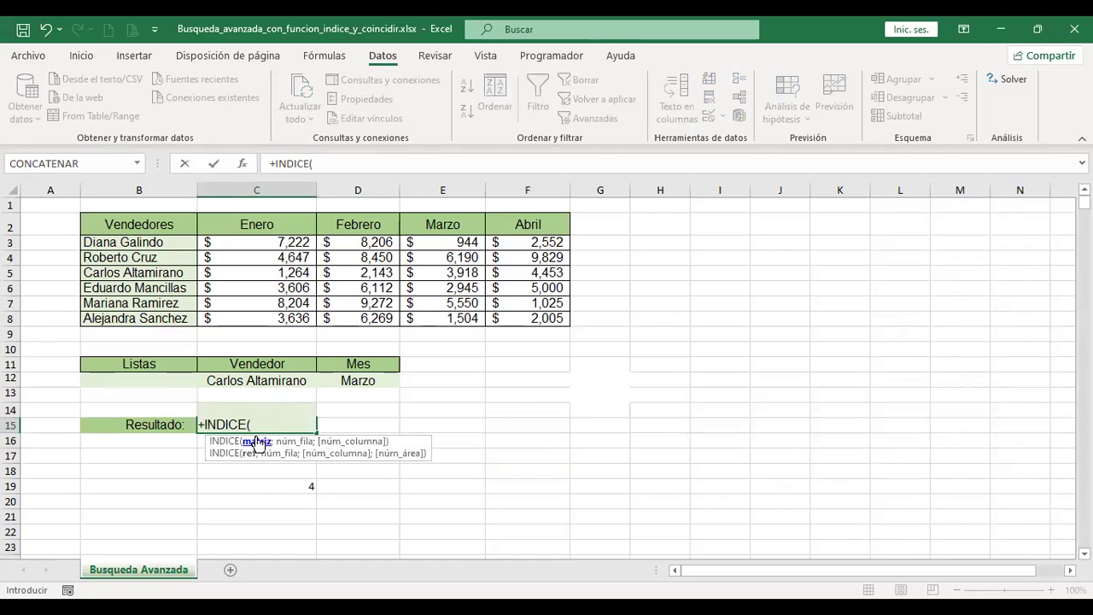
pyautogui.click(141, 223)
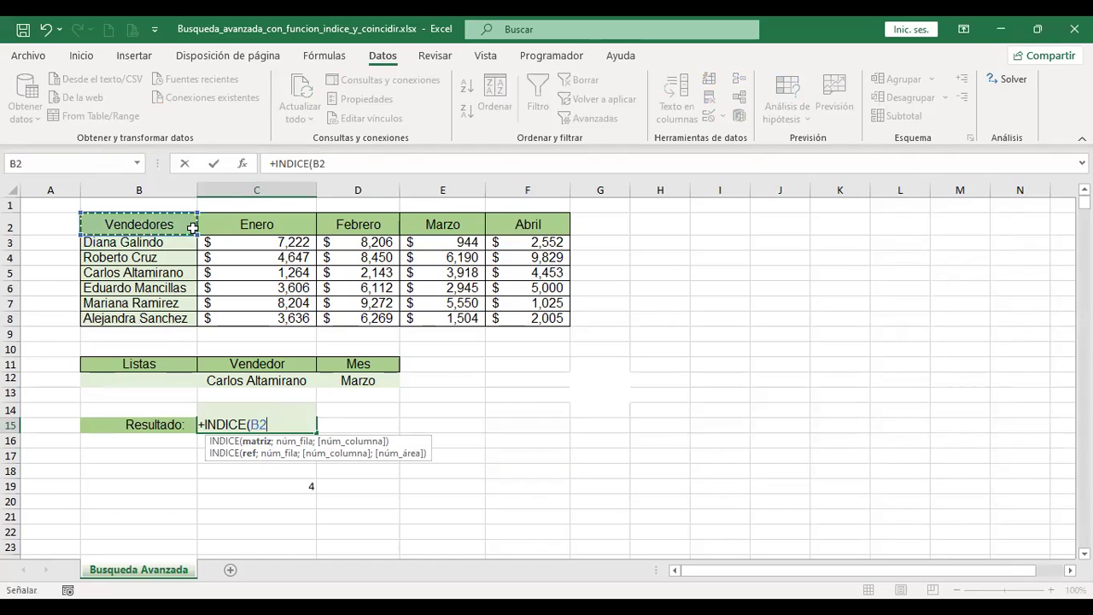
pyautogui.keyDown('shift'); pyautogui.click(534, 318); pyautogui.keyUp('shift')
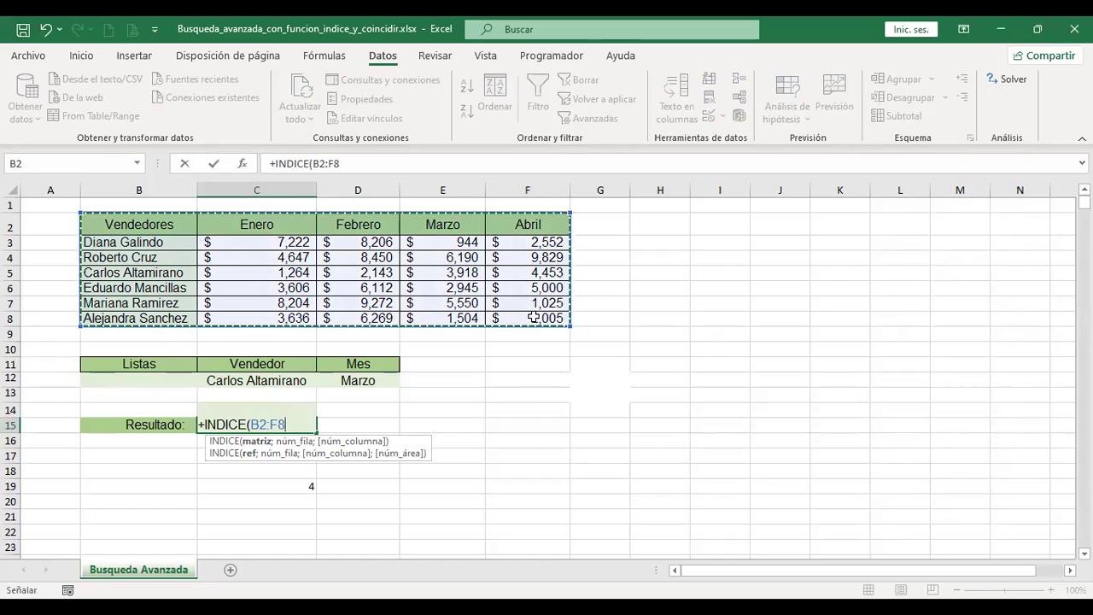
pyautogui.write(';')
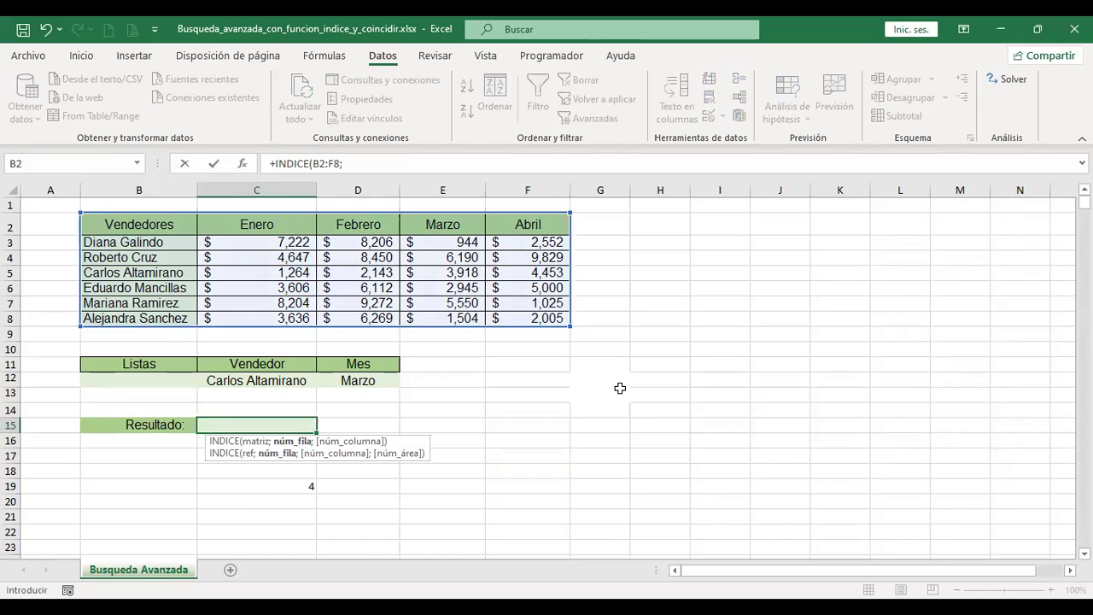
pyautogui.scroll(-1, 617, 389)
pyautogui.scroll(-1, 563, 389)
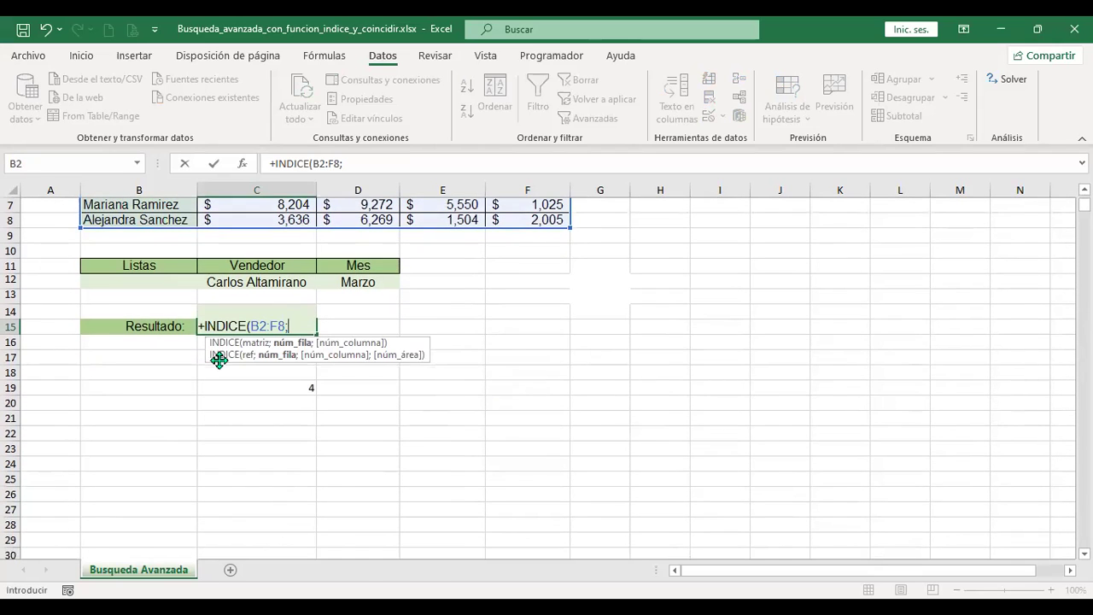
pyautogui.click(186, 356)
pyautogui.press('Right')
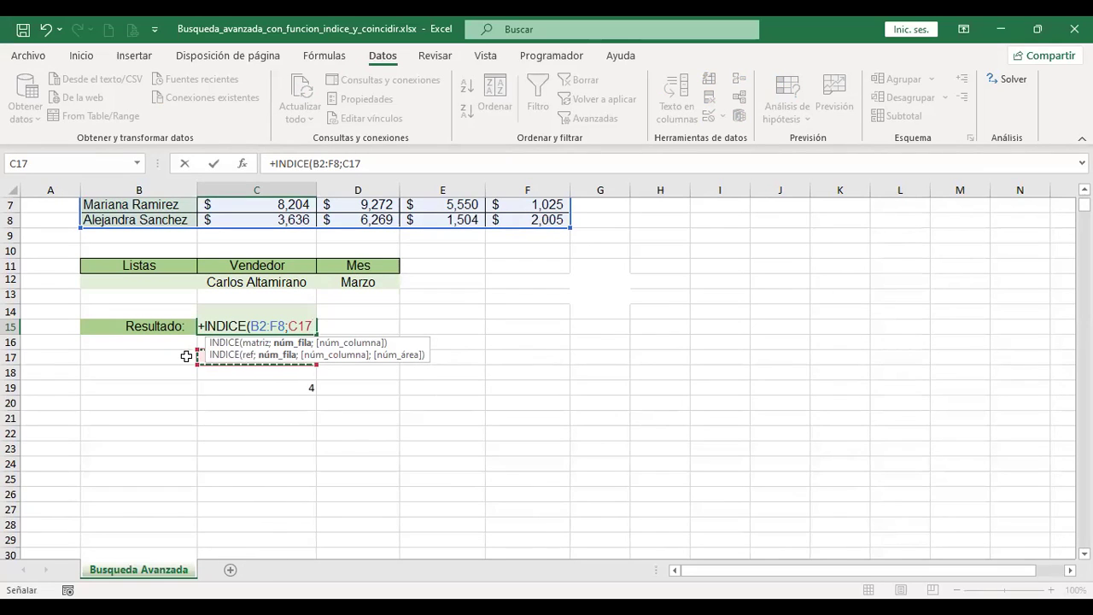
pyautogui.write(';')
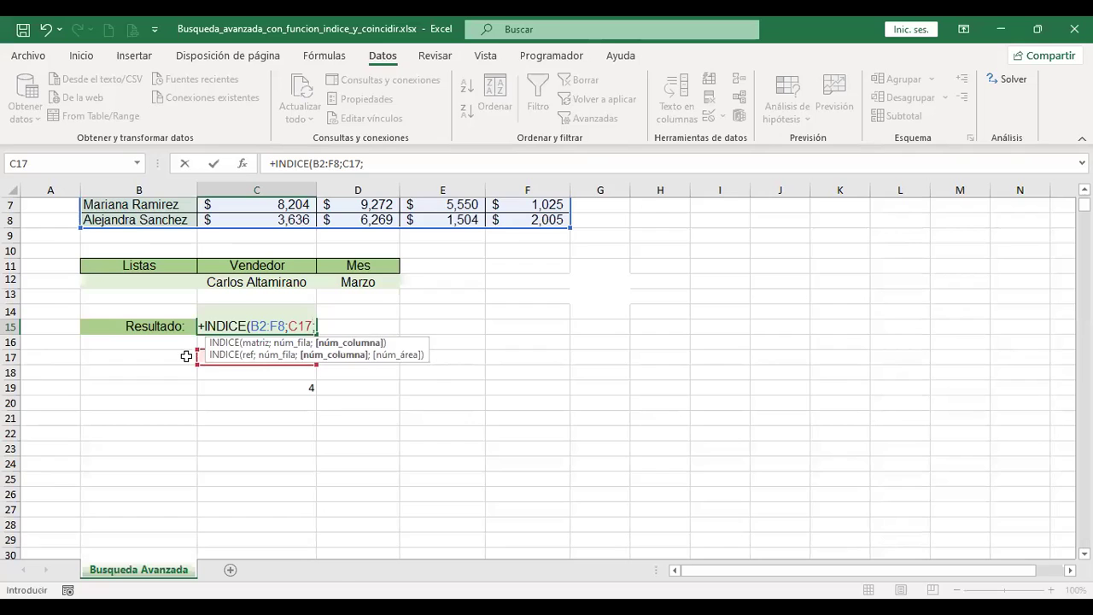
pyautogui.click(234, 387)
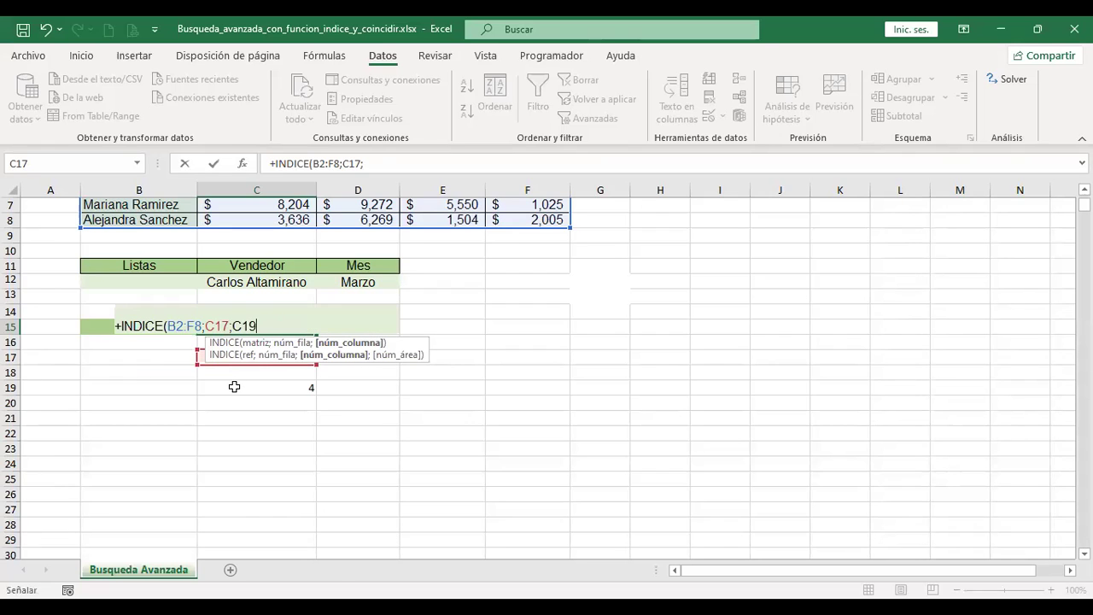
pyautogui.press('Return')
pyautogui.press('Up')
pyautogui.press('Up')
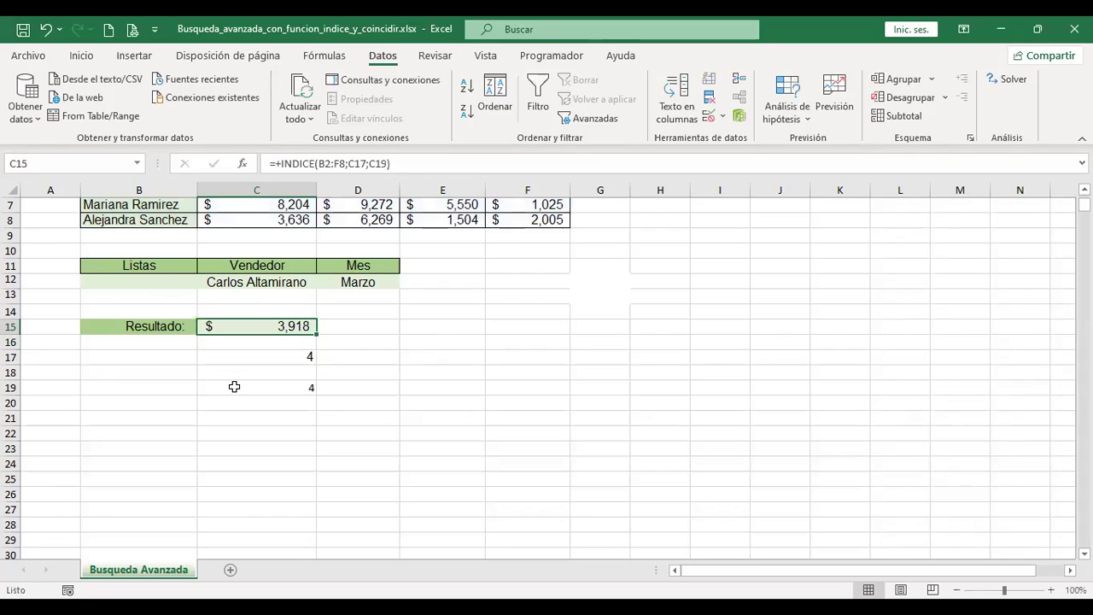
# - Select row 5 and column E together to check the result against their intersection in the sales table
pyautogui.scroll(2, 385, 339)
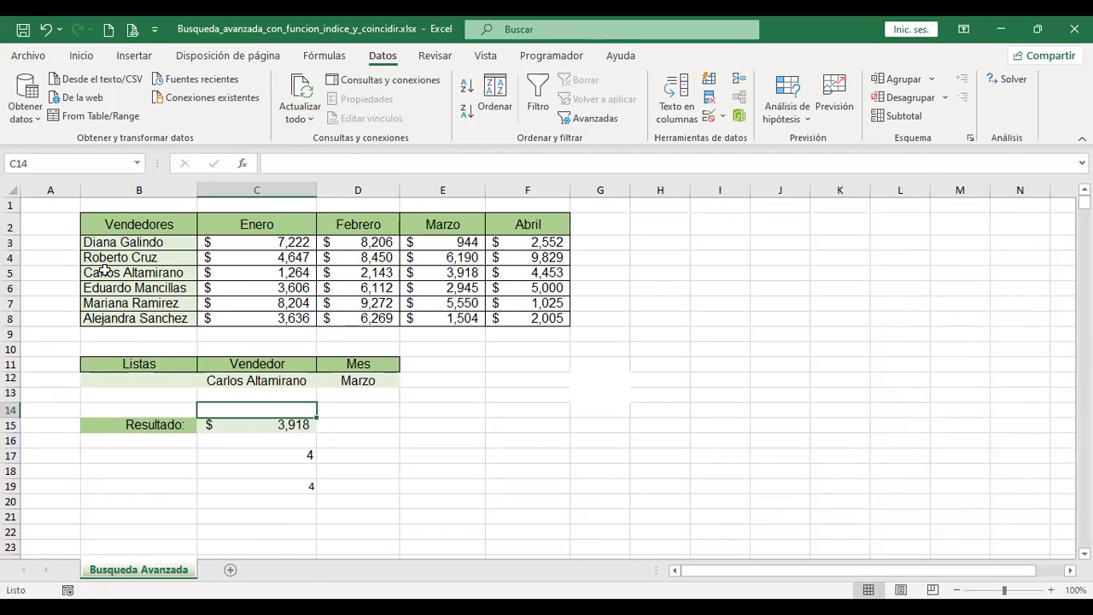
pyautogui.click(11, 272)
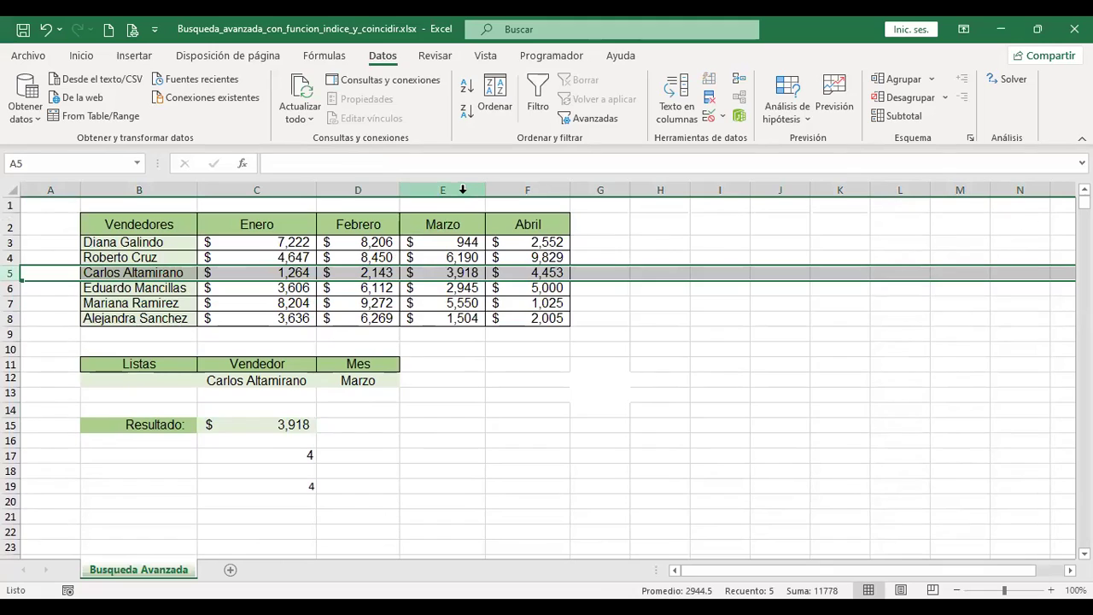
pyautogui.keyDown('ctrl'); pyautogui.click(442, 190); pyautogui.keyUp('ctrl')
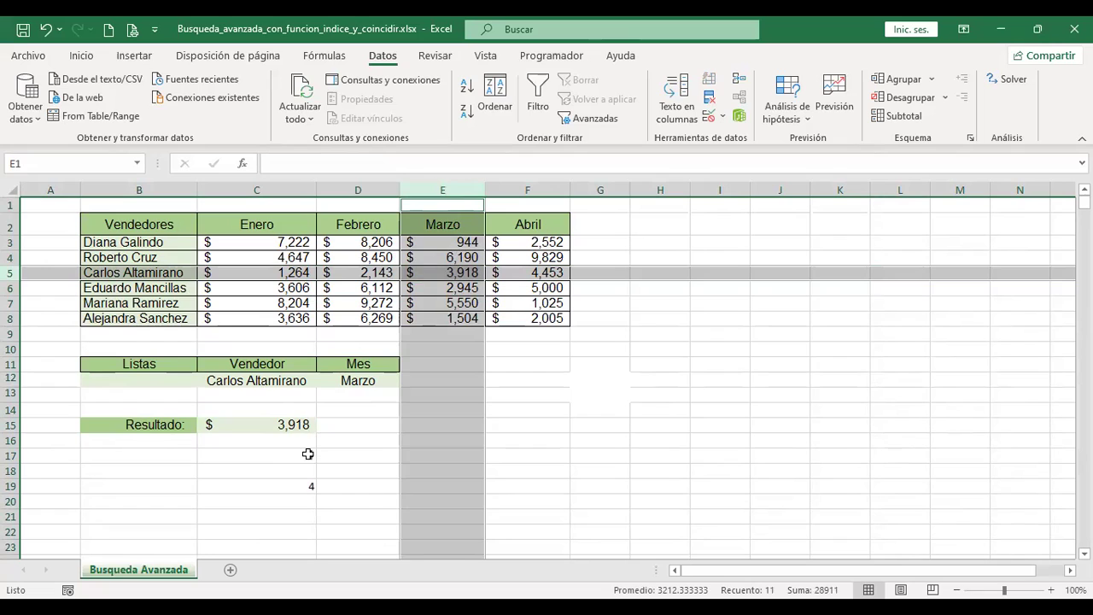
# - Choose the first vendor from the Vendedor list in C12 and Febrero from the Mes list in D12
pyautogui.click(266, 378)
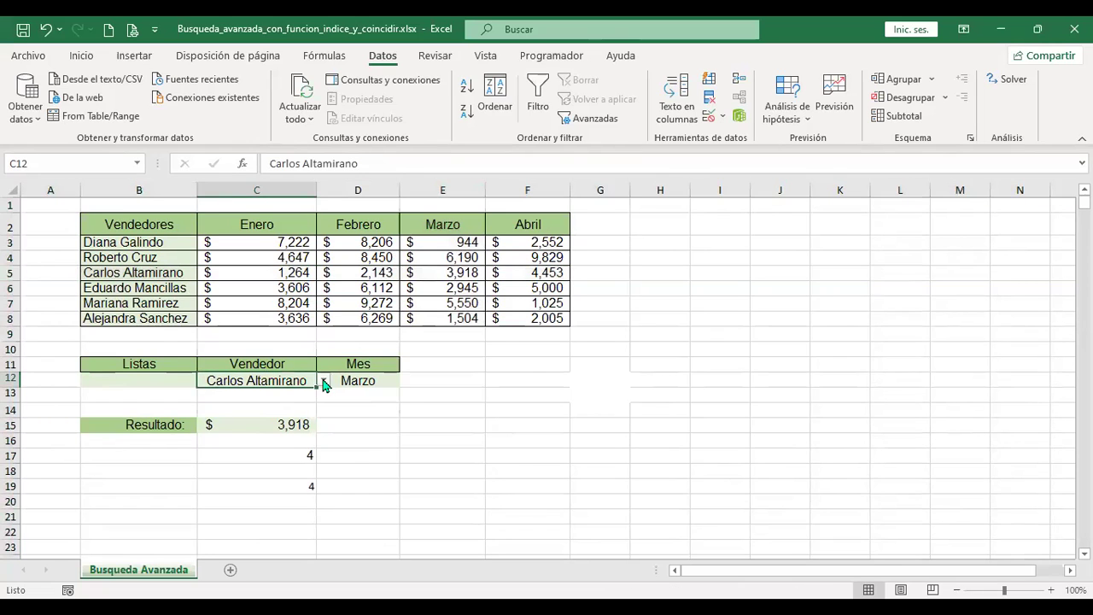
pyautogui.click(324, 380)
pyautogui.click(295, 394)
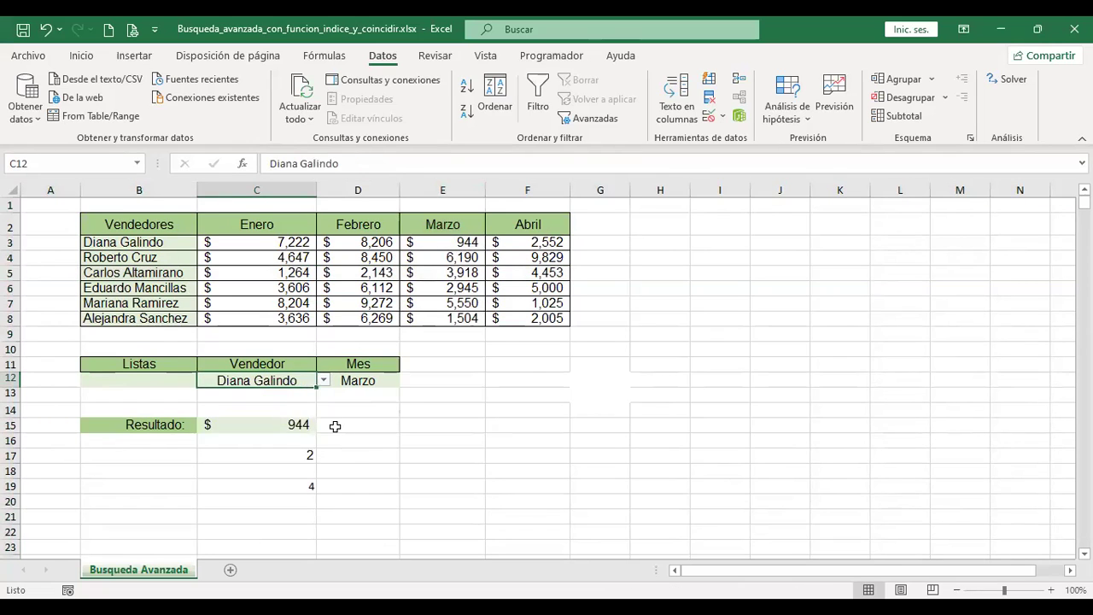
pyautogui.scroll(-2, 362, 442)
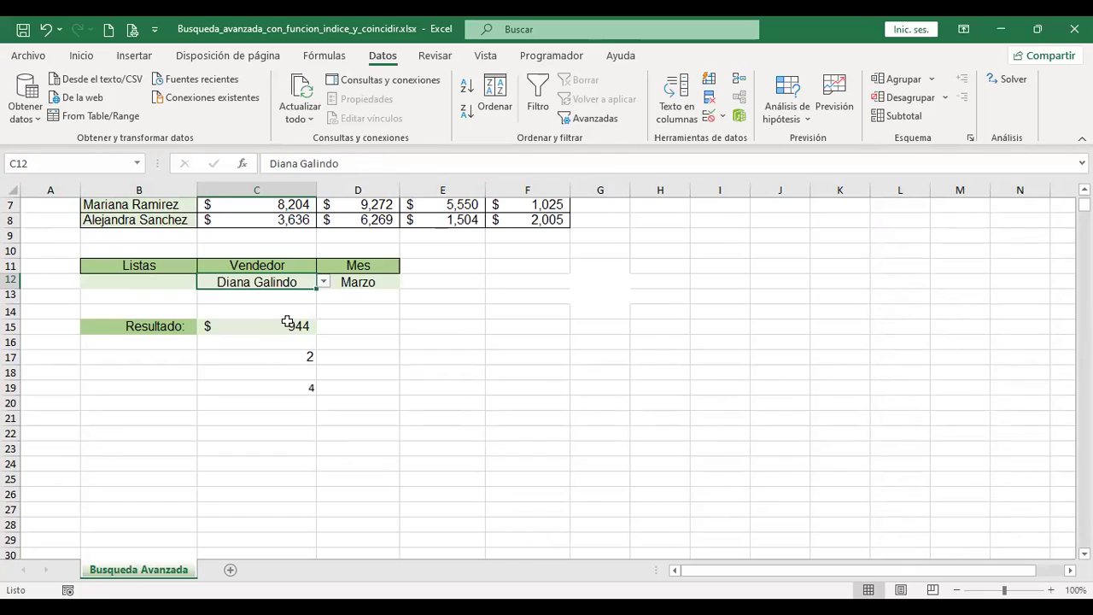
pyautogui.click(365, 282)
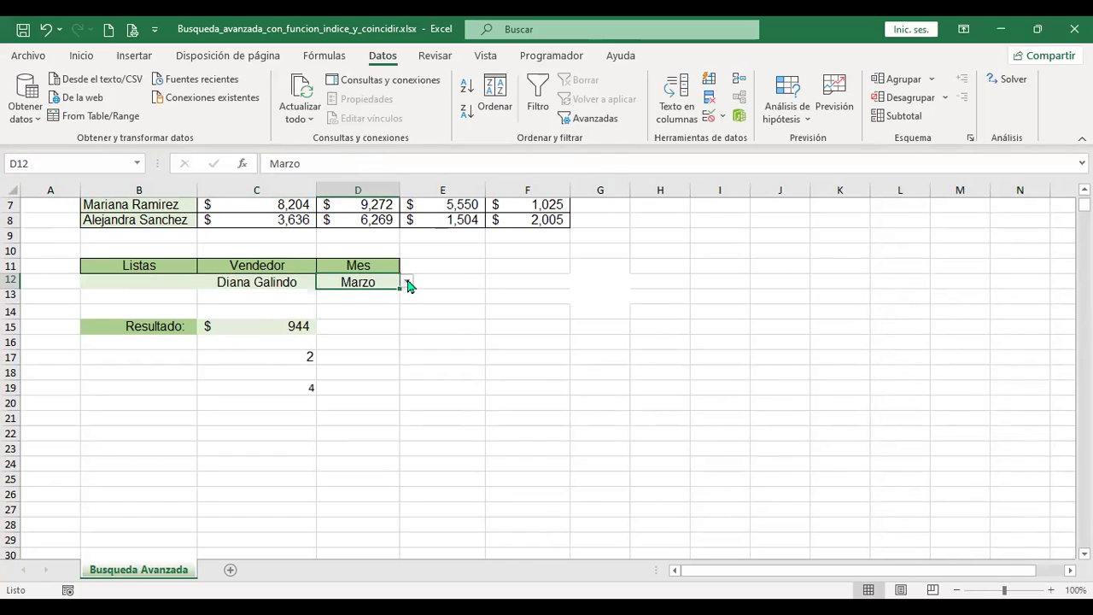
pyautogui.click(407, 282)
pyautogui.click(374, 305)
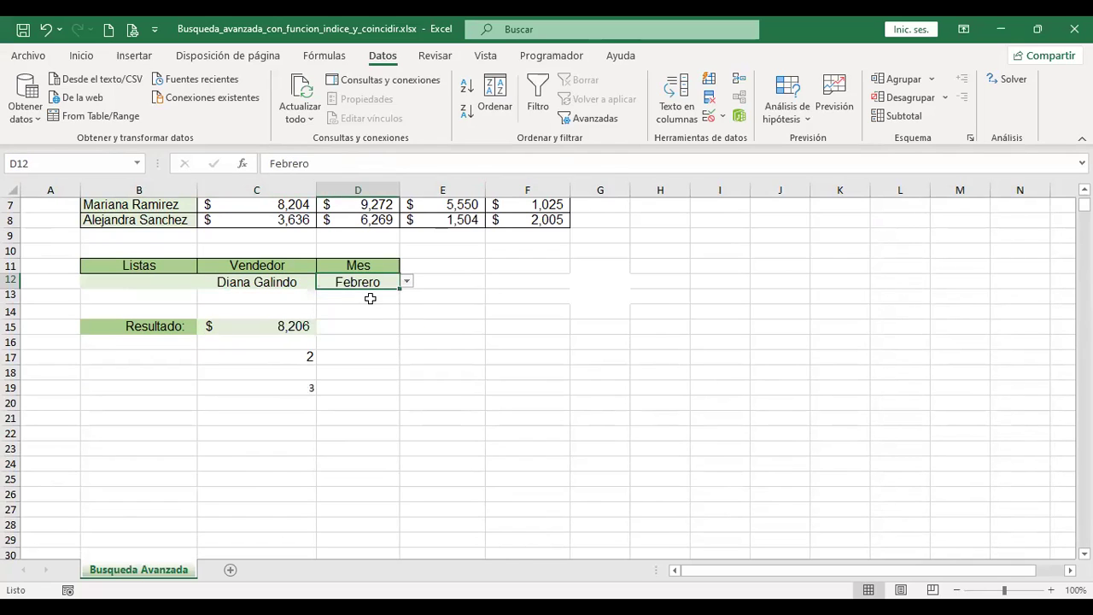
# - Select row 3 and column D together to check the new result against their intersection in the sales table
pyautogui.scroll(1, 349, 360)
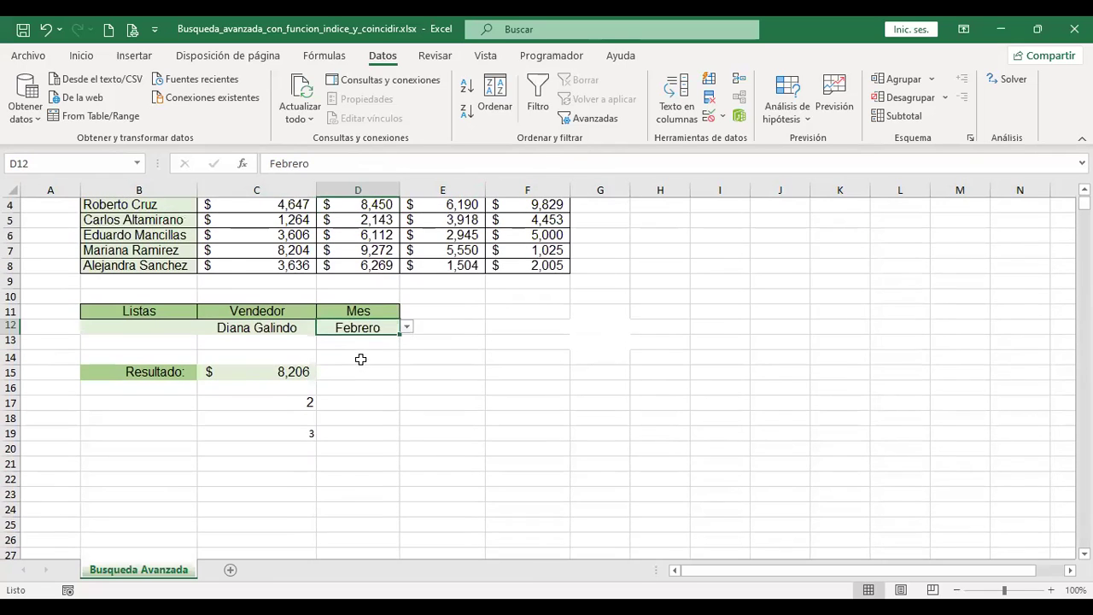
pyautogui.scroll(1, 295, 385)
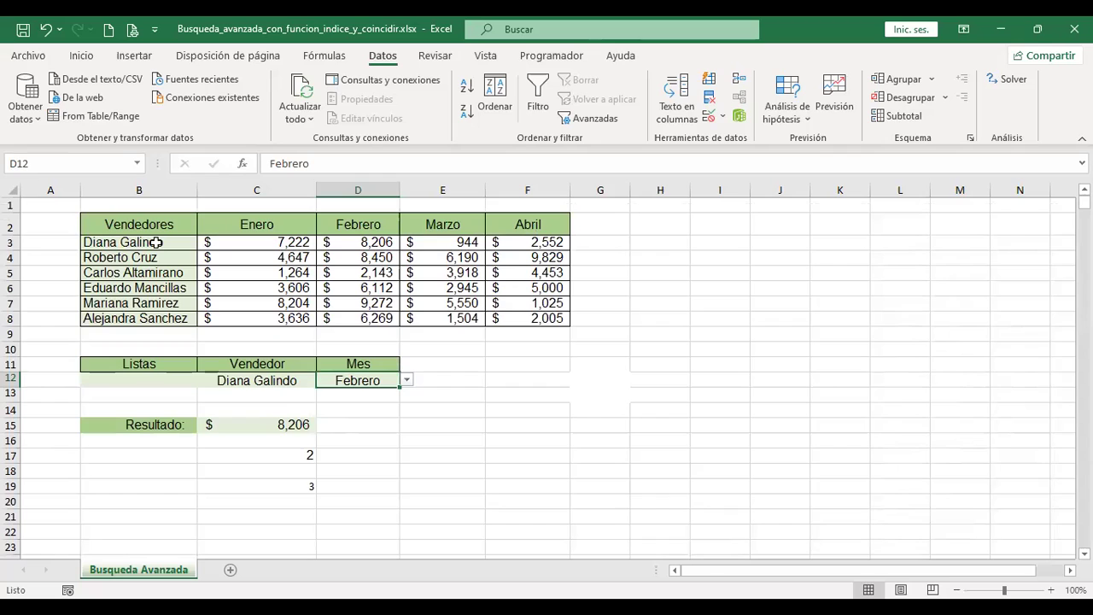
pyautogui.click(11, 243)
pyautogui.keyDown('ctrl'); pyautogui.click(363, 188); pyautogui.keyUp('ctrl')
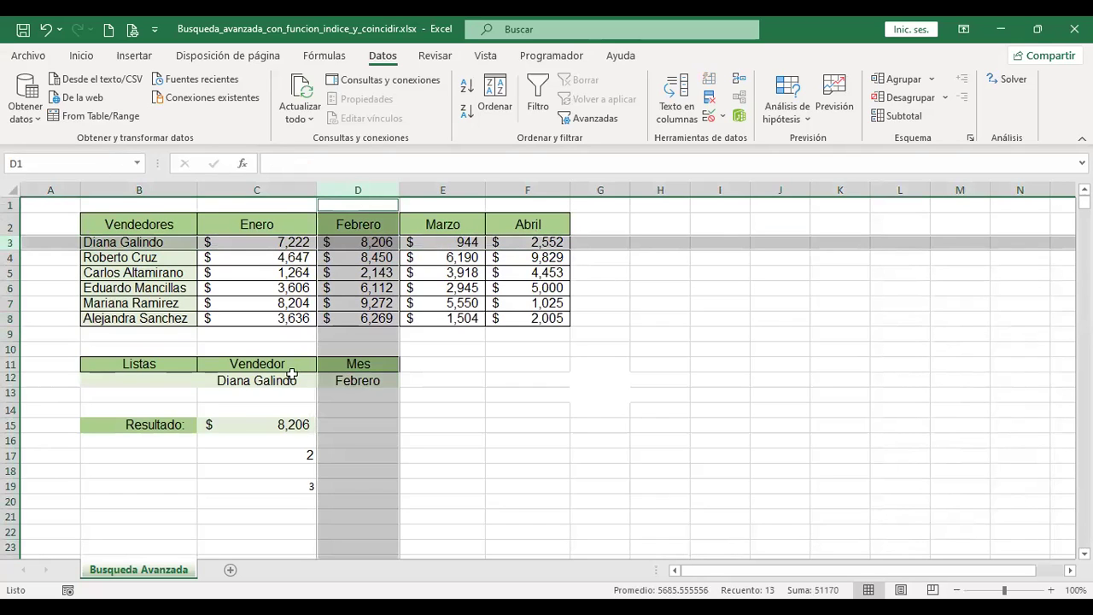
# - Review the COINCIDIR formula in C17 and the cell references used by the INDICE formula in C15
pyautogui.click(264, 454)
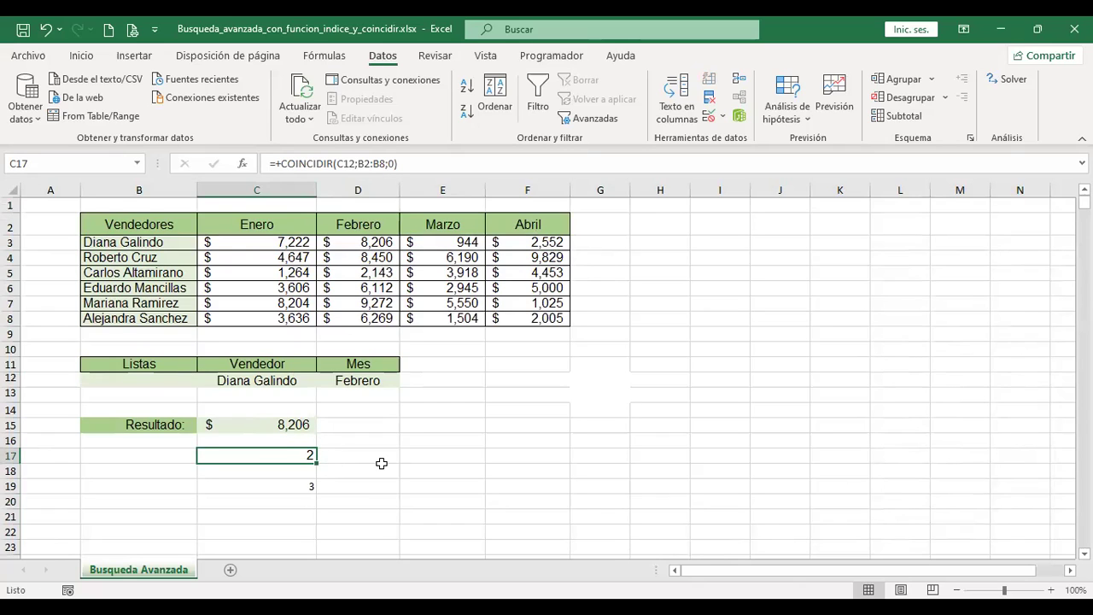
pyautogui.click(286, 425)
pyautogui.press('F2')
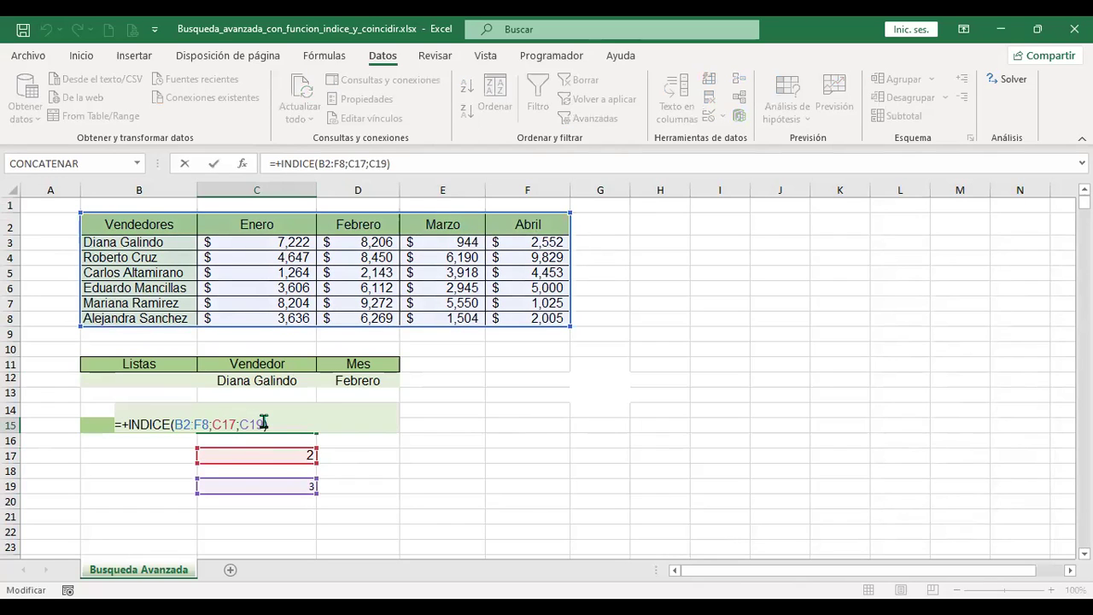
pyautogui.press('Return')
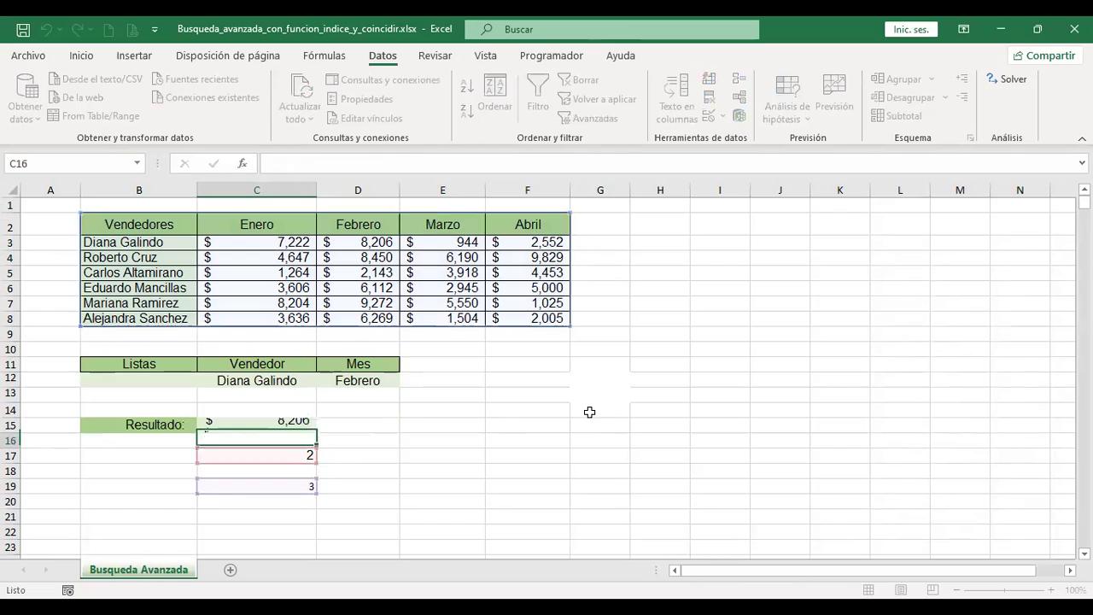
# - Copy the expression COINCIDIR(C12;B2:B8;0) from the formula in C17, without its leading =+ signs
pyautogui.click(272, 455)
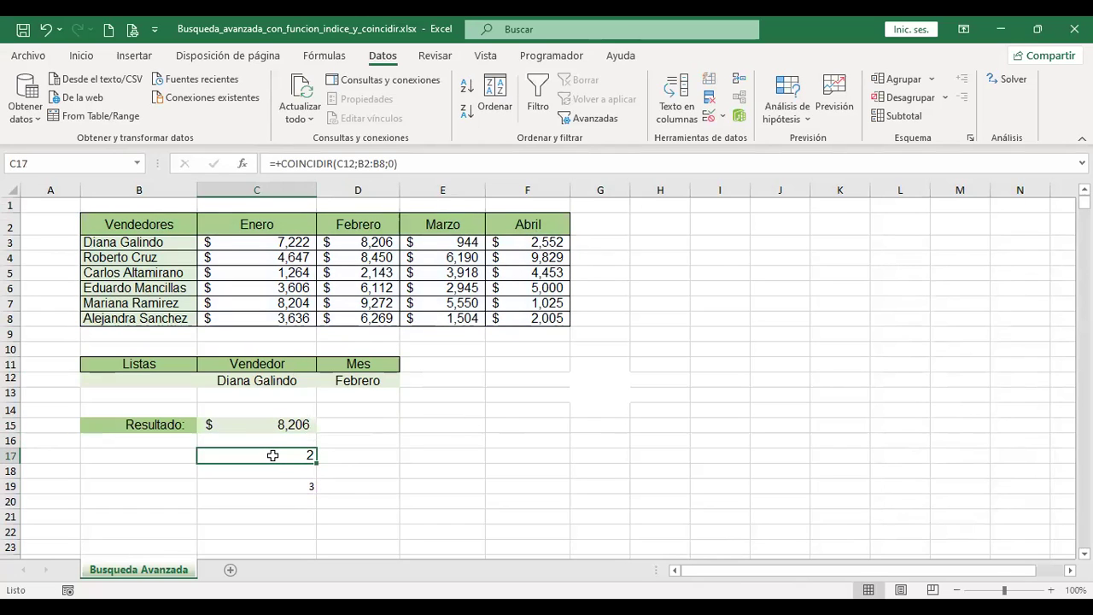
pyautogui.doubleClick(272, 455)
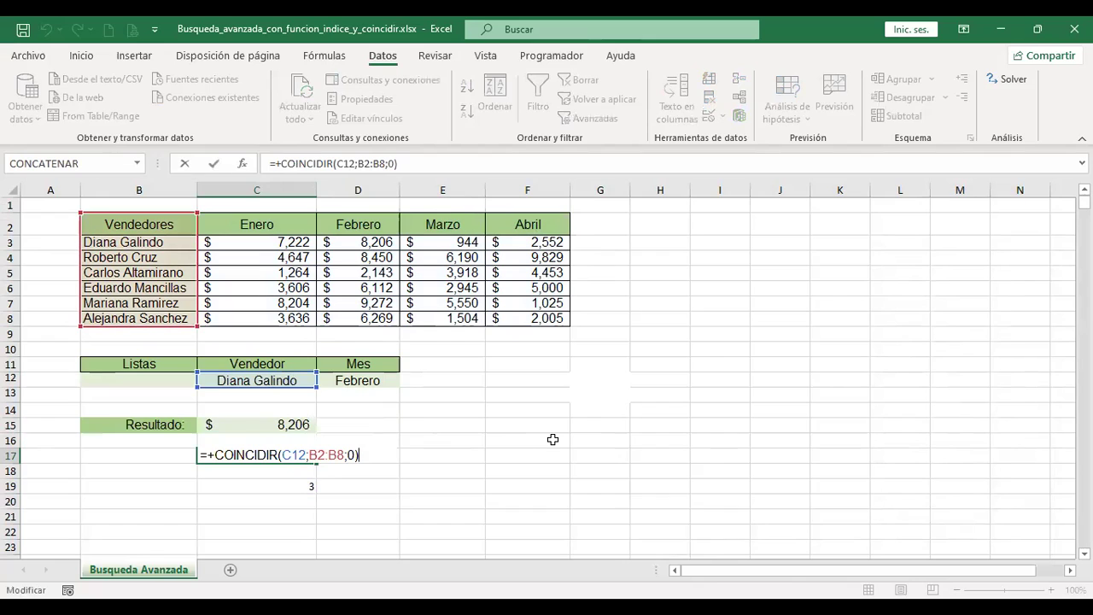
pyautogui.press('Left')
pyautogui.press('Left')
pyautogui.press('Left')
pyautogui.hotkey('shift', 'Left')
pyautogui.hotkey('shift', 'Left')
pyautogui.hotkey('shift', 'Left')
pyautogui.hotkey('shift', 'Left')
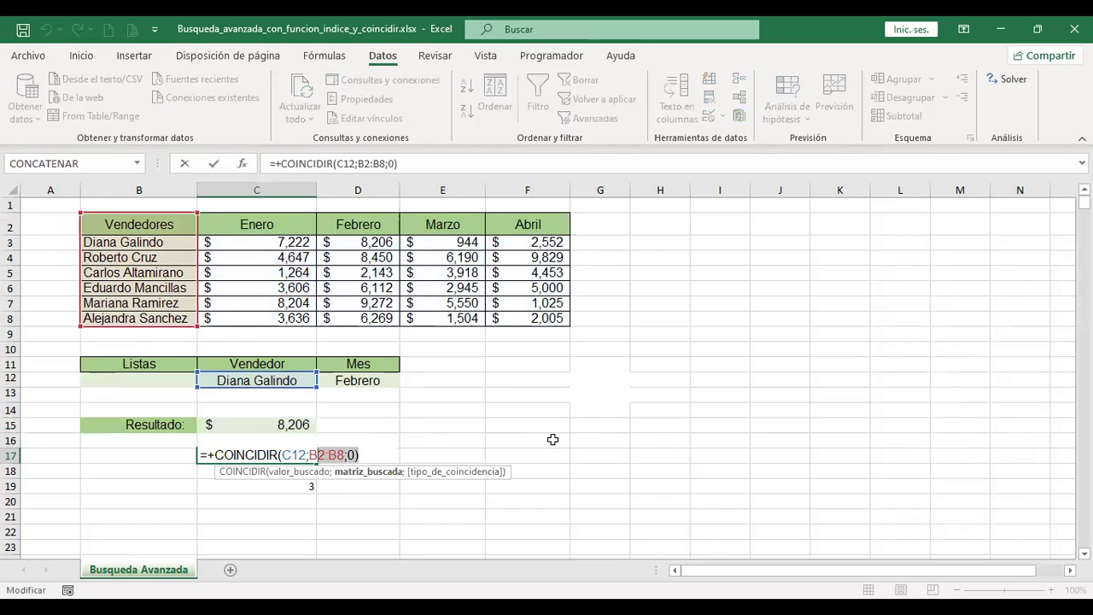
pyautogui.press('Home')
pyautogui.press('Right')
pyautogui.press('Right')
pyautogui.hotkey('shift', 'End')
pyautogui.hotkey('ctrl', 'c')
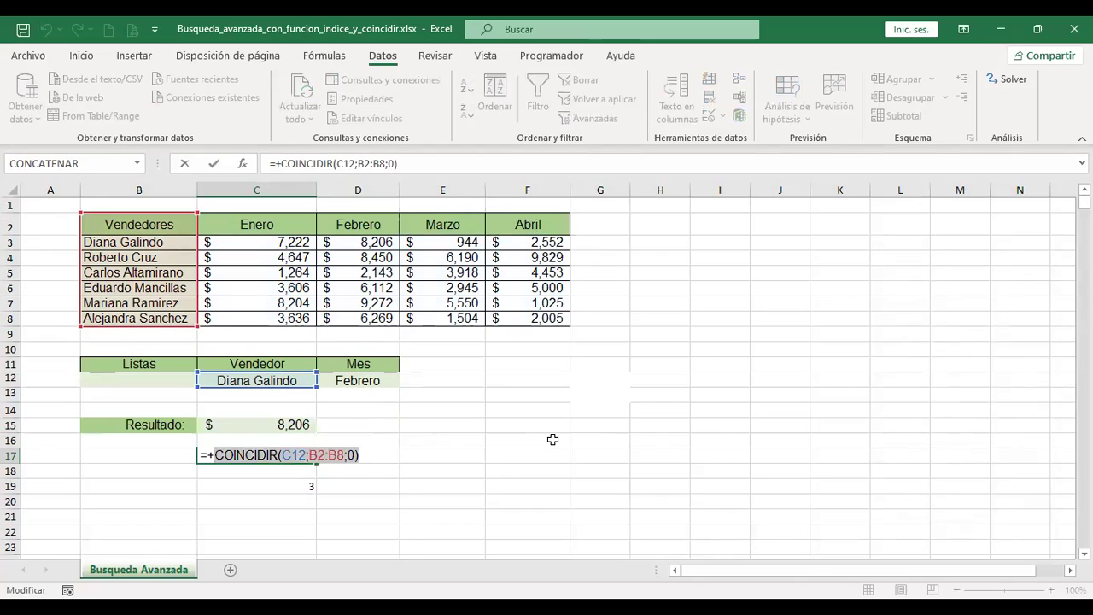
pyautogui.press('Return')
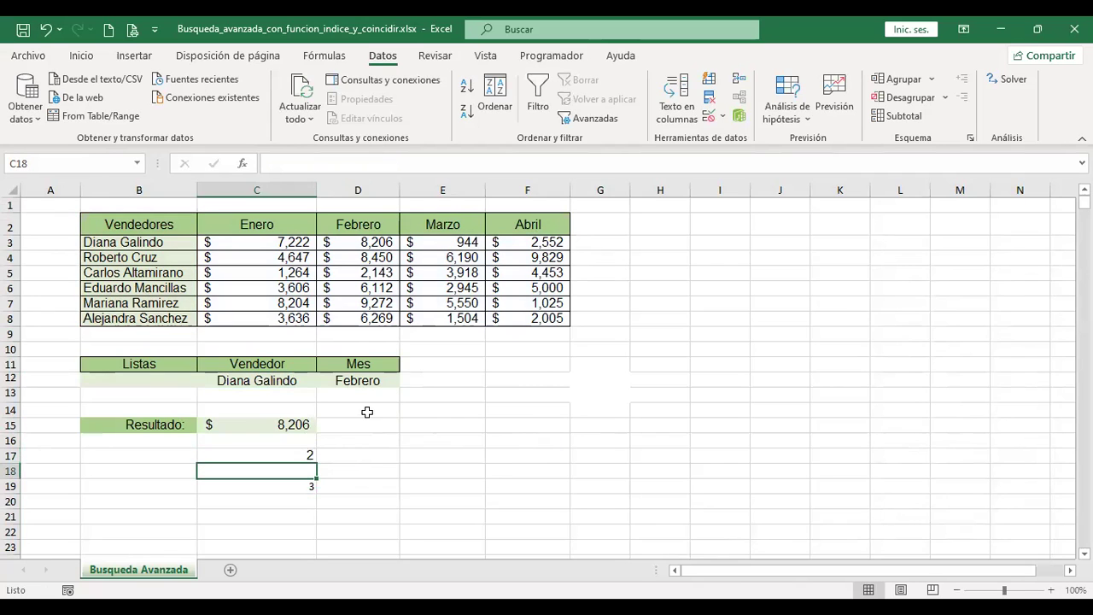
# - In the INDICE formula in C15, replace the row argument C17 with the copied COINCIDIR(C12;B2:B8;0)
pyautogui.click(274, 425)
pyautogui.doubleClick(269, 425)
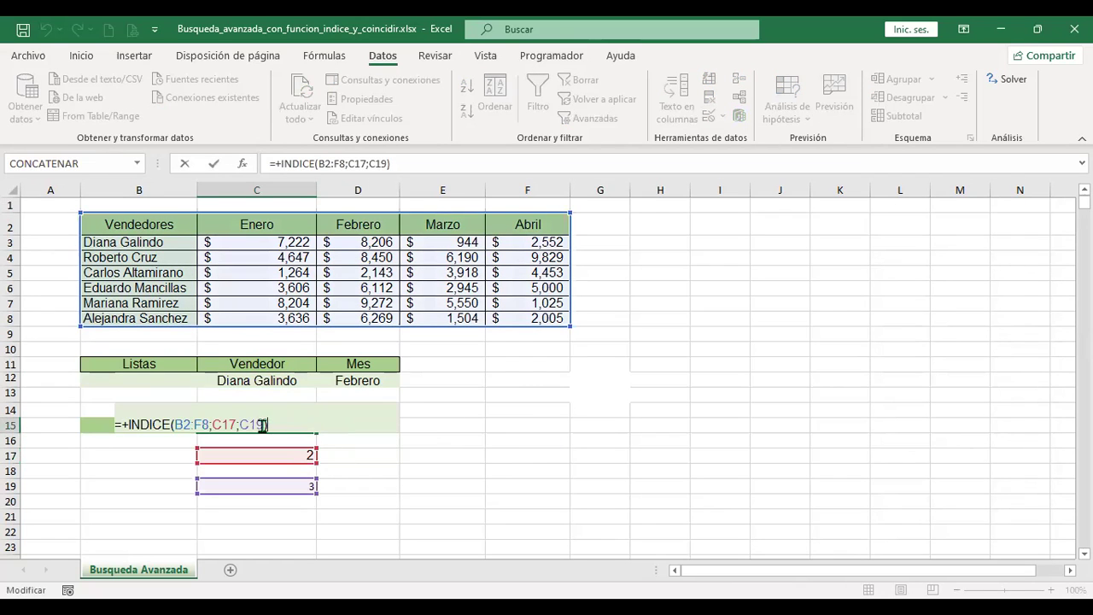
pyautogui.hotkey('shift', 'Left')
pyautogui.hotkey('shift', 'Left')
pyautogui.hotkey('shift', 'Left')
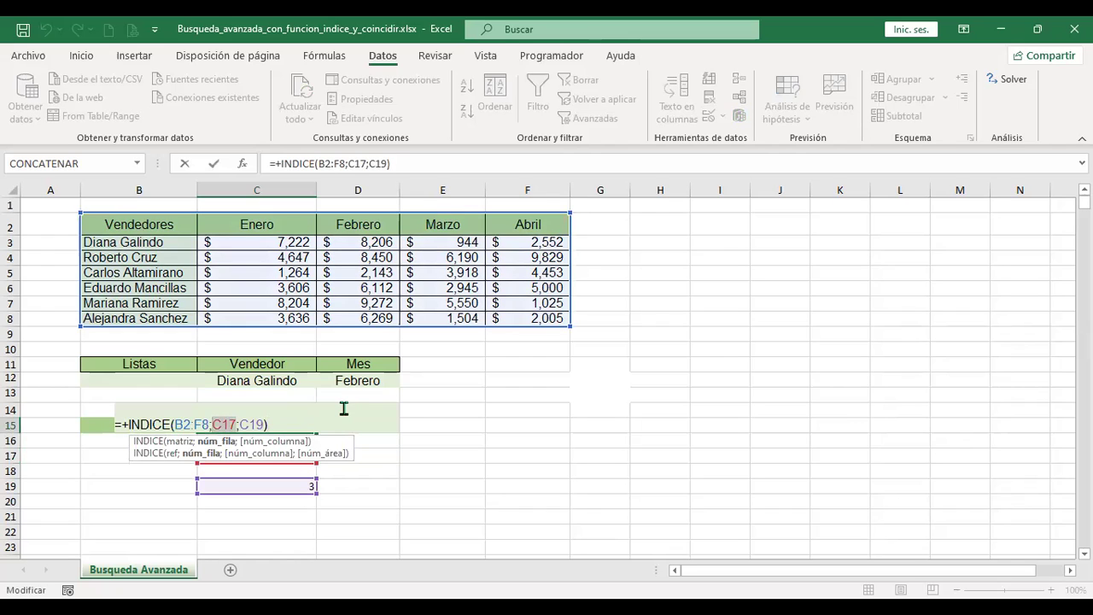
pyautogui.hotkey('ctrl', 'v')
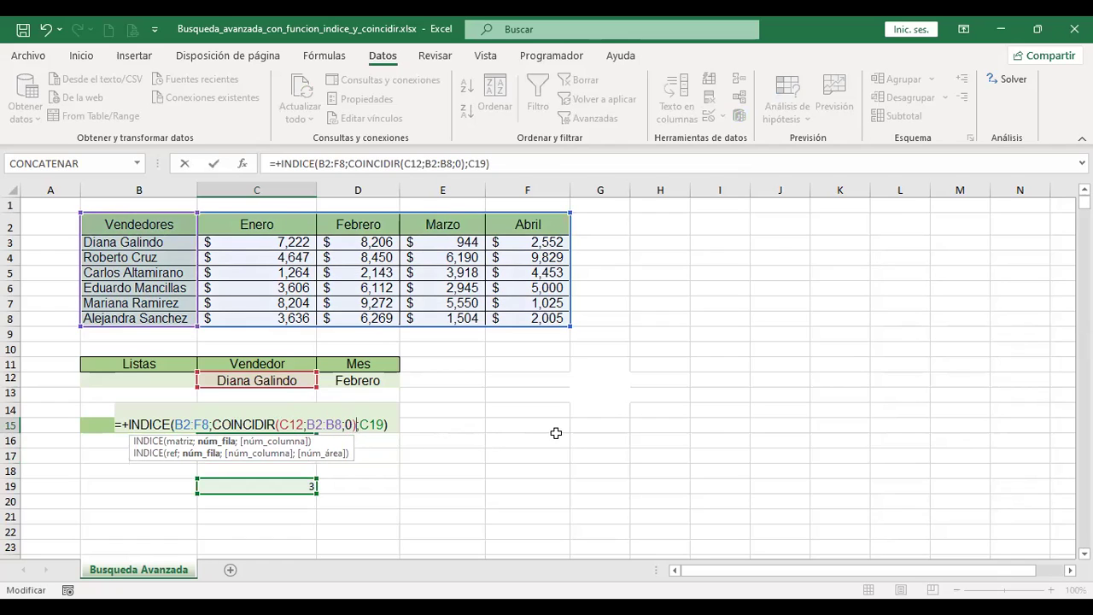
# - Review the INDICE formula in C15 and the COINCIDIR helper cell C19 that it references
pyautogui.click(365, 424)
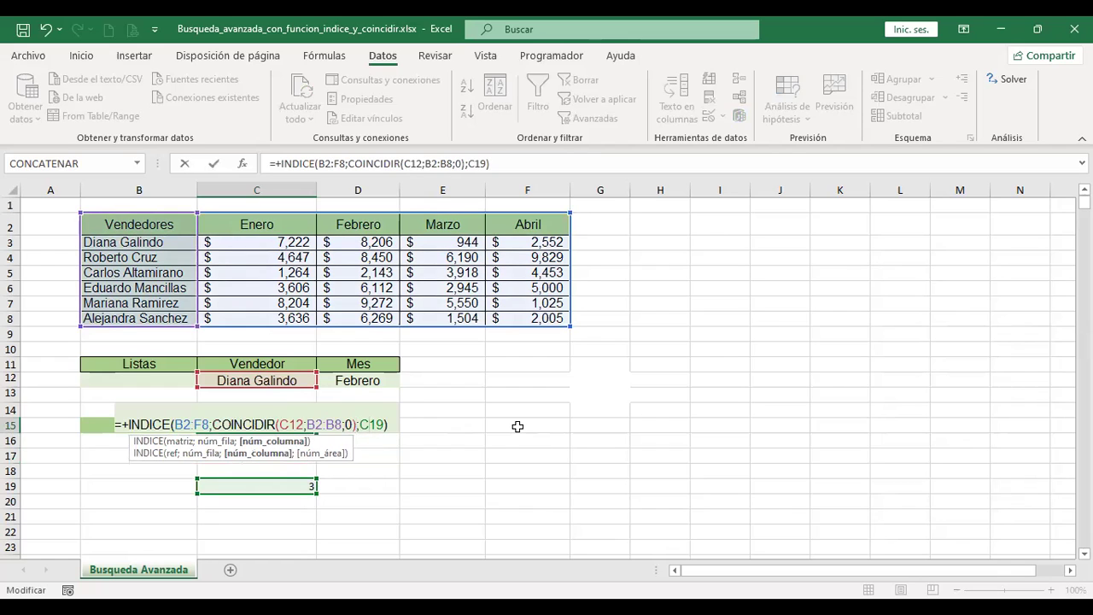
pyautogui.press('Return')
pyautogui.press('Down')
pyautogui.press('Down')
pyautogui.press('Down')
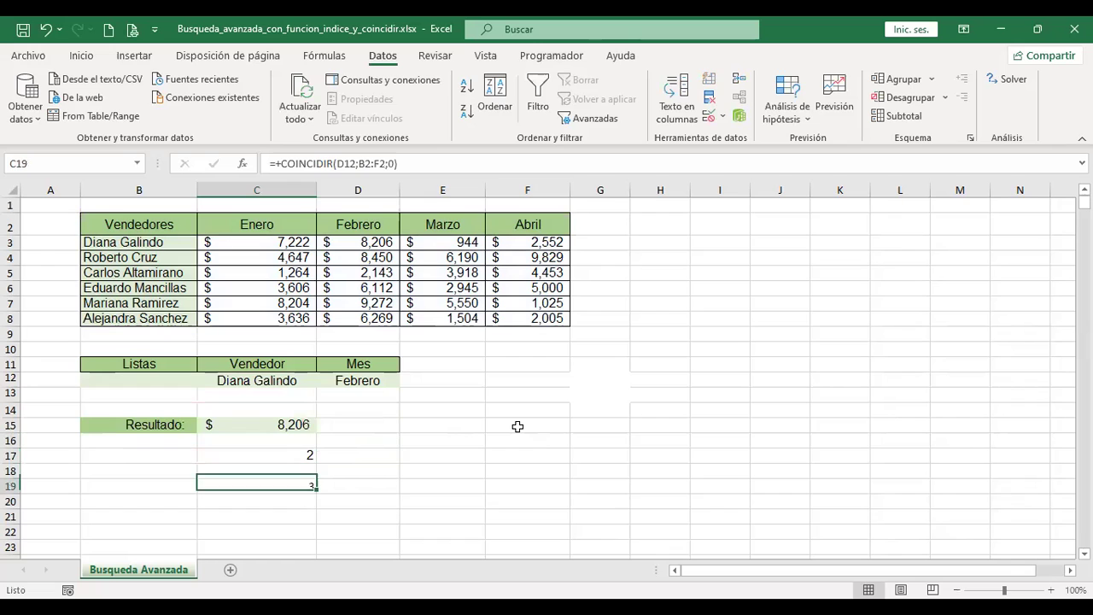
pyautogui.press('Up')
pyautogui.press('Up')
pyautogui.press('Up')
pyautogui.press('Up')
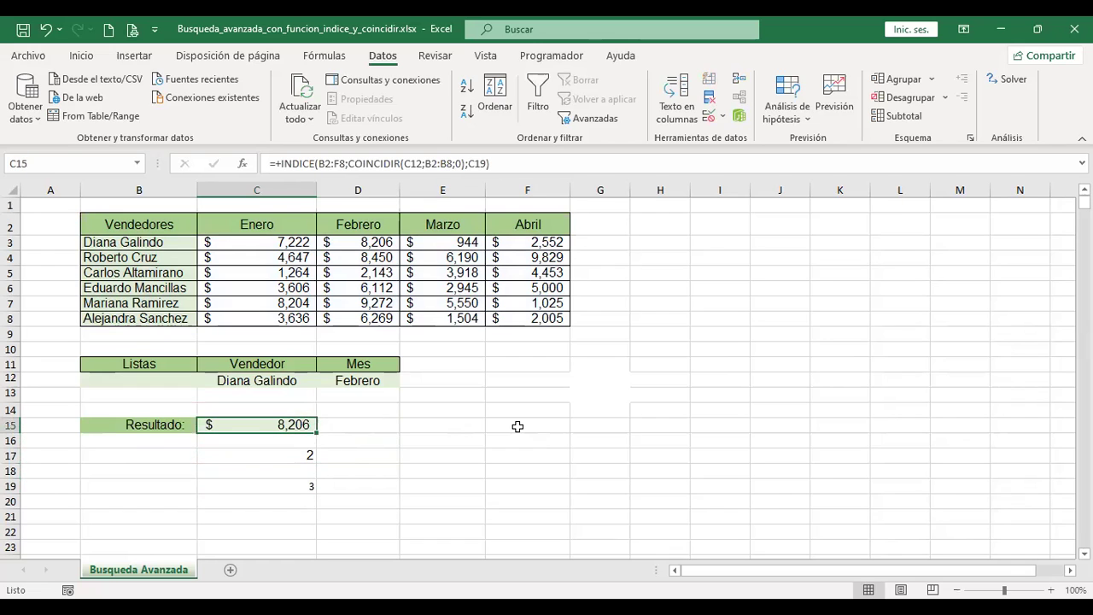
pyautogui.press('F2')
pyautogui.press('Return')
pyautogui.press('Down')
pyautogui.press('Down')
pyautogui.press('Down')
pyautogui.press('Down')
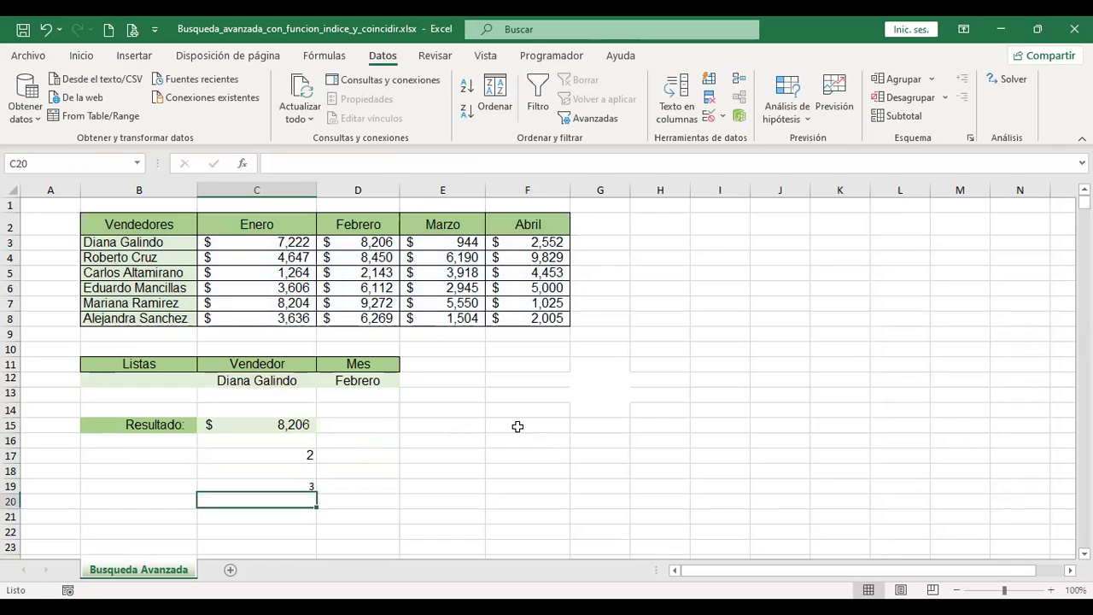
# - Copy the COINCIDIR(D12;B2:F2;0) expression from the formula in C19, leaving out the leading =+
pyautogui.press('Up')
pyautogui.press('F2')
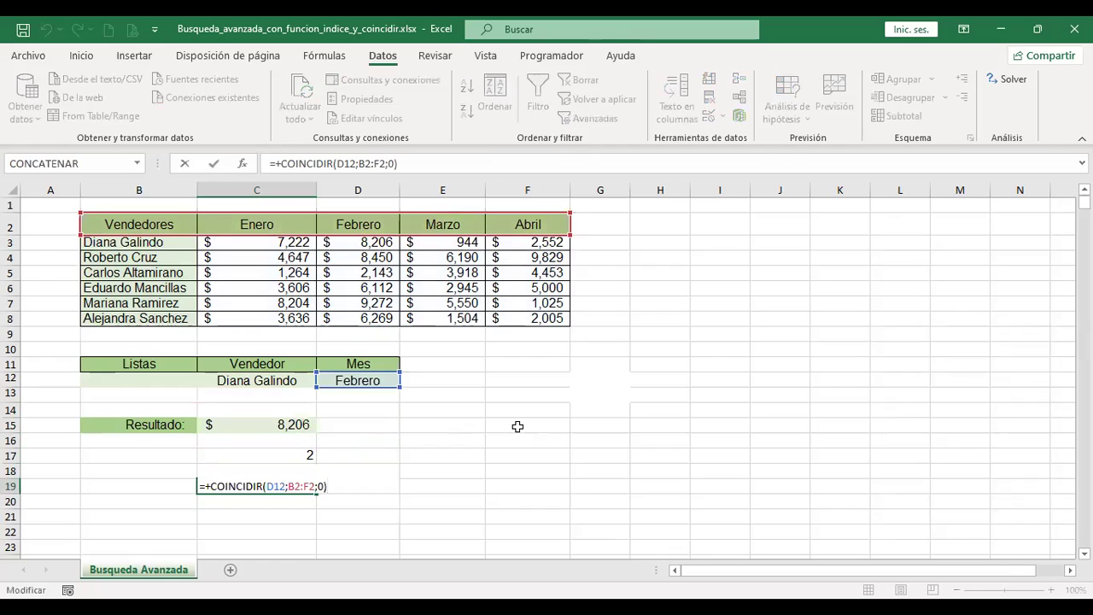
pyautogui.press('Left')
pyautogui.press('Left')
pyautogui.press('Left')
pyautogui.hotkey('shift', 'Left')
pyautogui.hotkey('shift', 'Left')
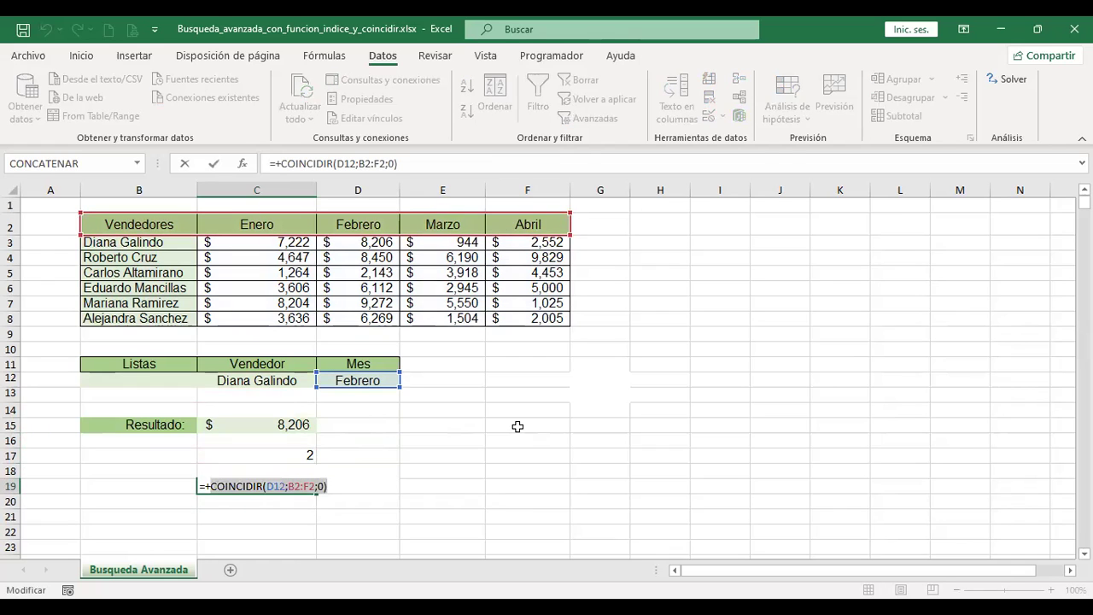
pyautogui.hotkey('ctrl', 'Return')
# - Replace the C19 reference in the INDICE formula of C15 with COINCIDIR(D12;B2:F2;0)
pyautogui.press('Up')
pyautogui.press('Up')
pyautogui.press('Up')
pyautogui.press('Up')
pyautogui.press('F2')
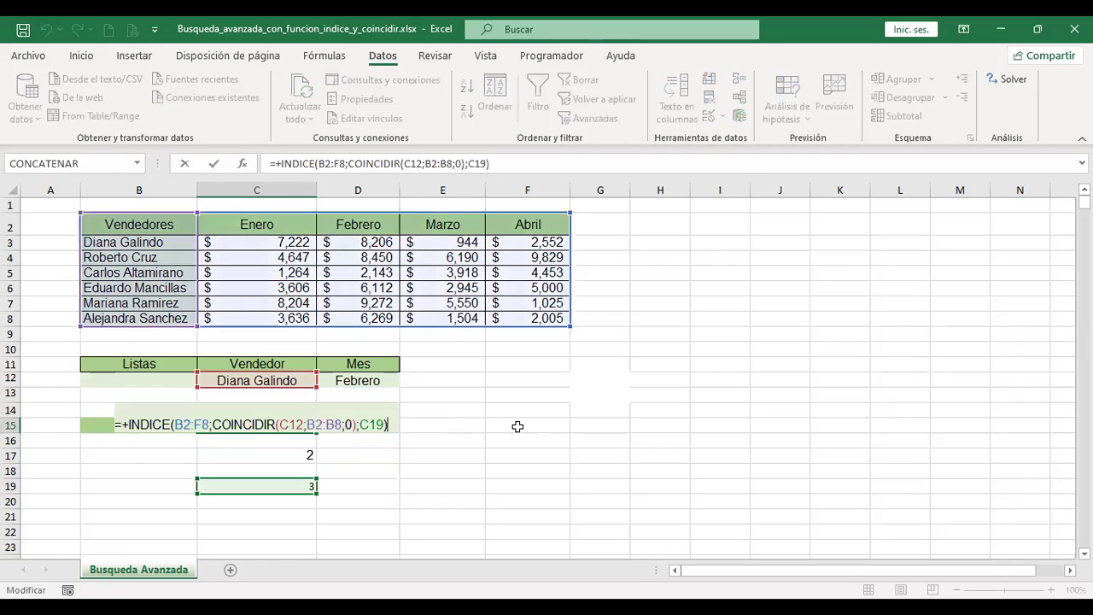
pyautogui.press('Left')
pyautogui.hotkey('shift', 'Left')
pyautogui.hotkey('shift', 'Left')
pyautogui.hotkey('shift', 'Left')
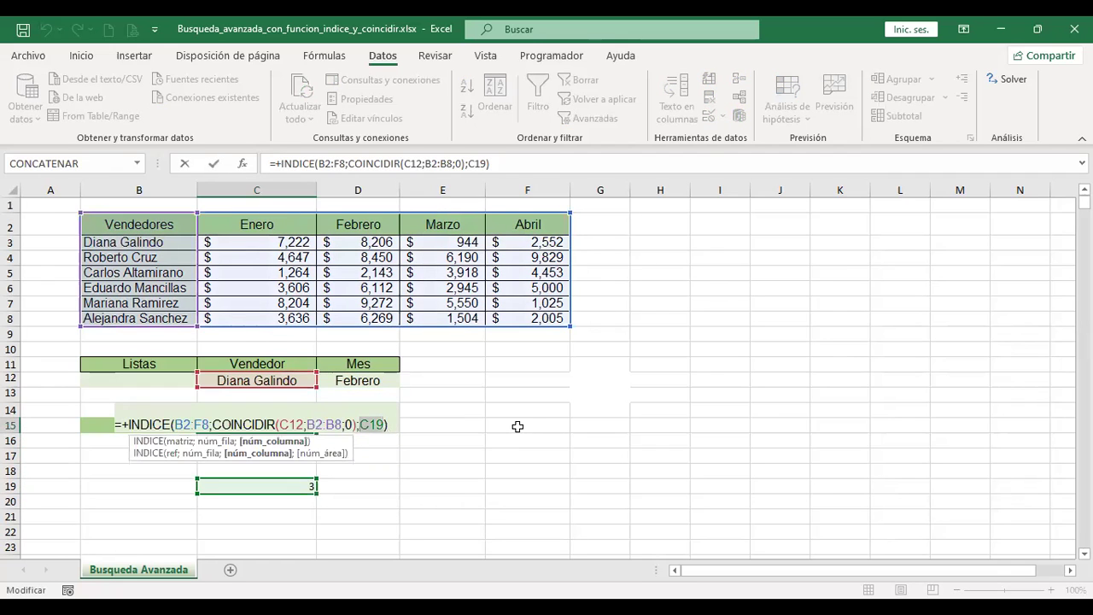
pyautogui.write('COINCIDIR(D12;B2:F2;0)')
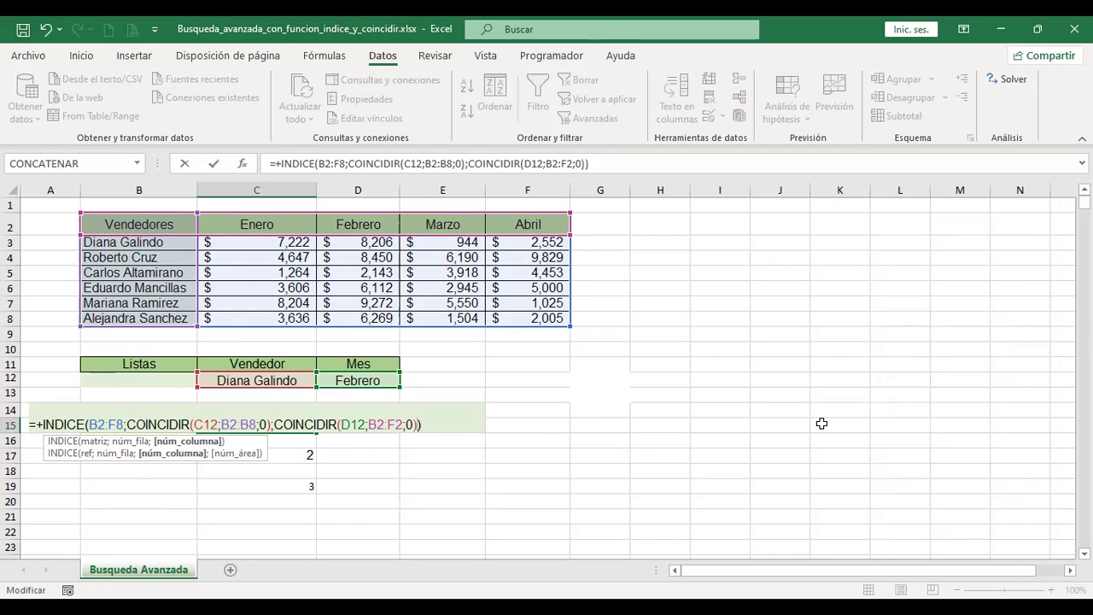
pyautogui.hotkey('ctrl', 'Return')
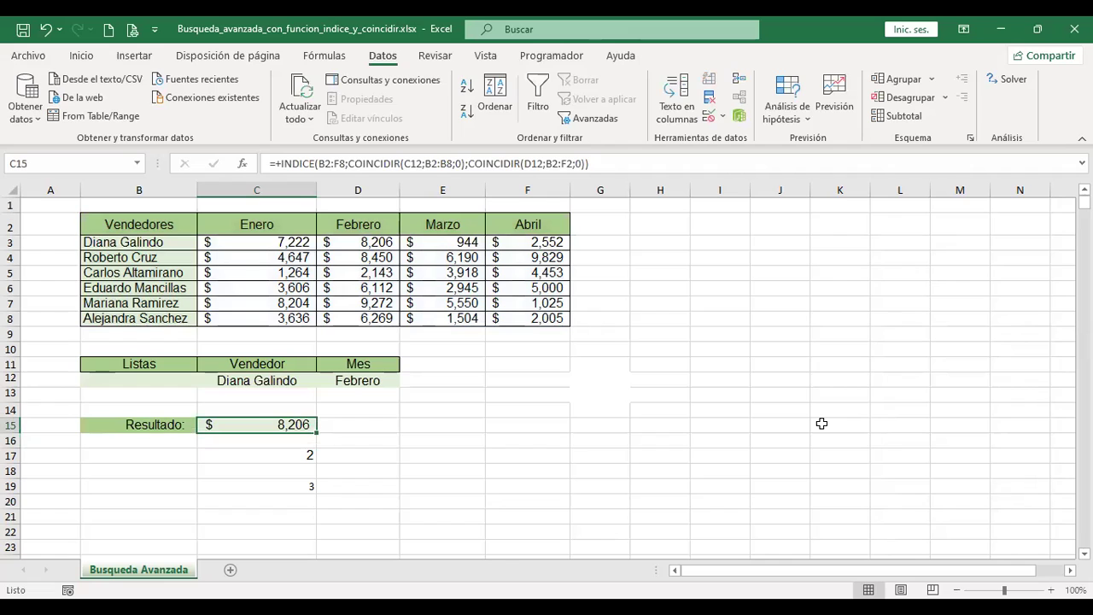
# - Choose the salesperson from row 7 in the Vendedor list of C12, and highlight row 7 together with column D
pyautogui.click(312, 384)
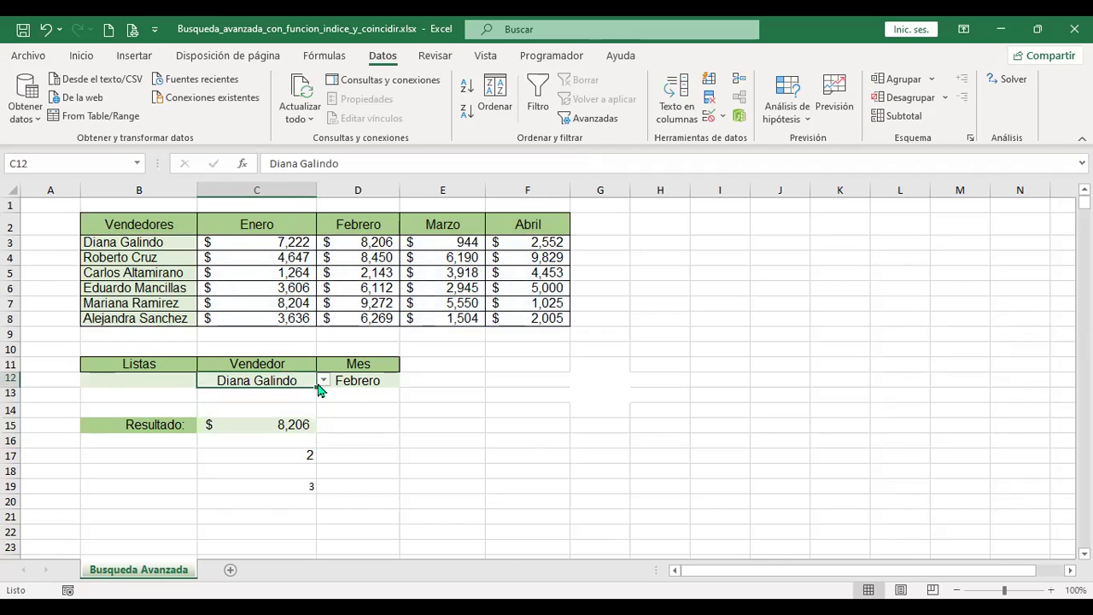
pyautogui.click(321, 382)
pyautogui.click(246, 433)
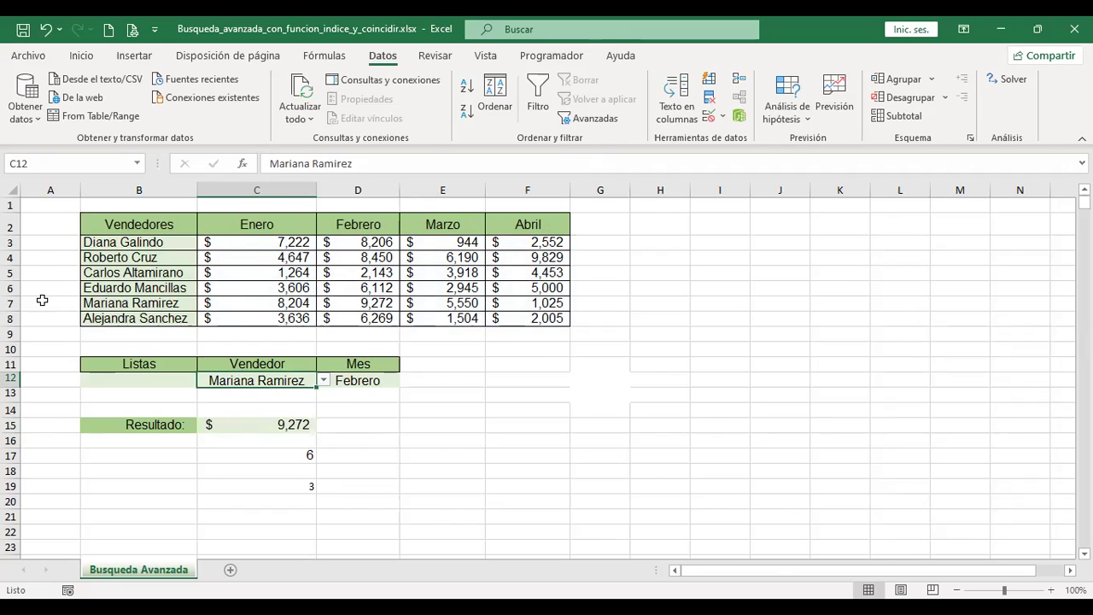
pyautogui.click(11, 302)
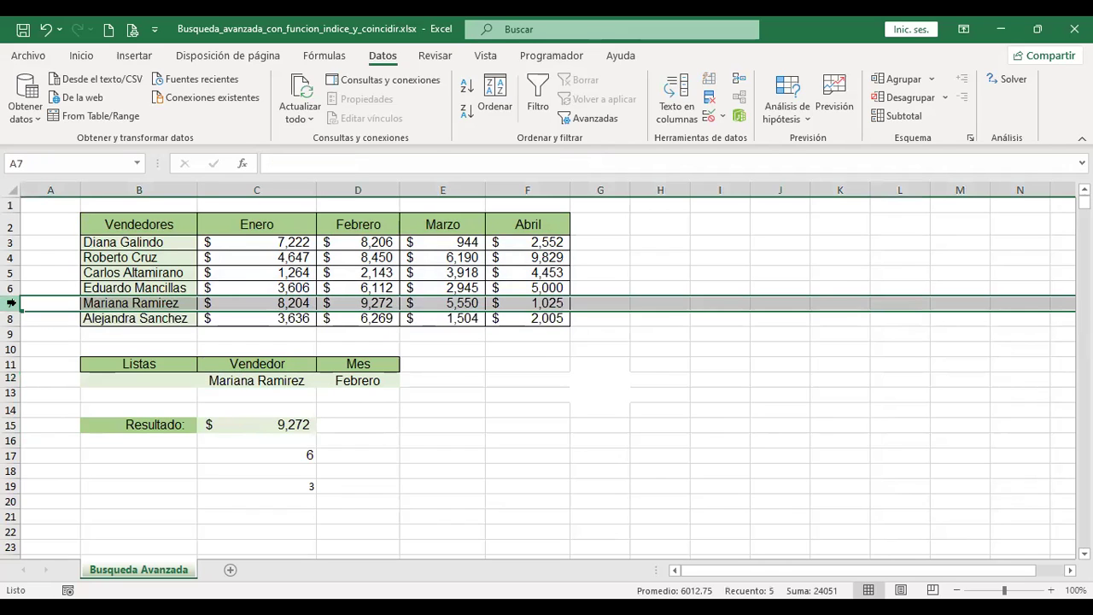
pyautogui.keyDown('ctrl'); pyautogui.click(373, 188); pyautogui.keyUp('ctrl')
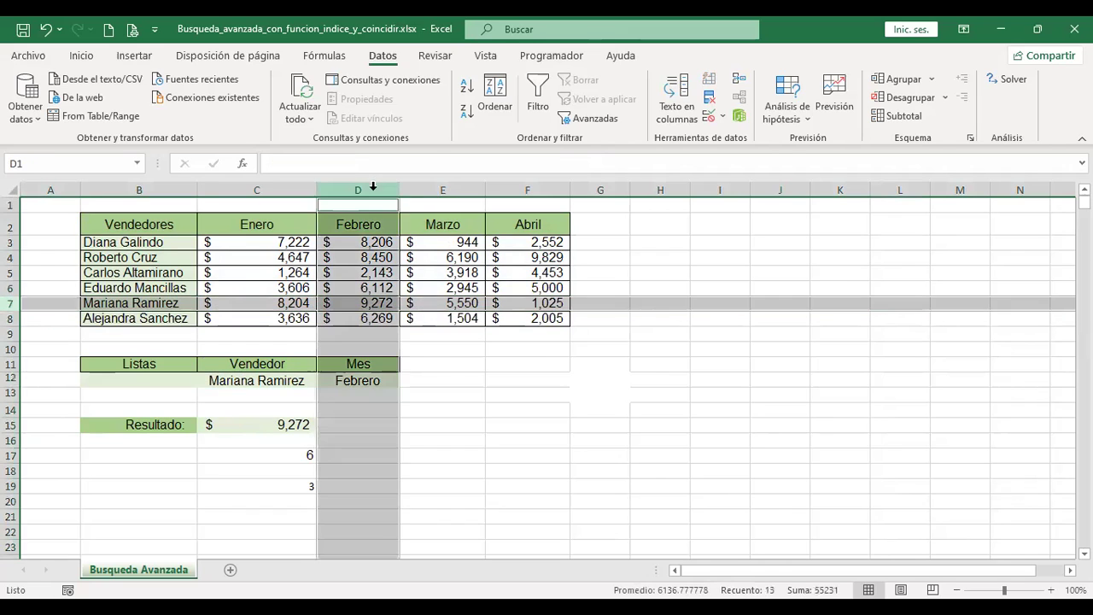
# - Clear the helper COINCIDIR formulas from C17:C19
pyautogui.click(275, 424)
pyautogui.moveTo(273, 453); pyautogui.dragTo(276, 472)
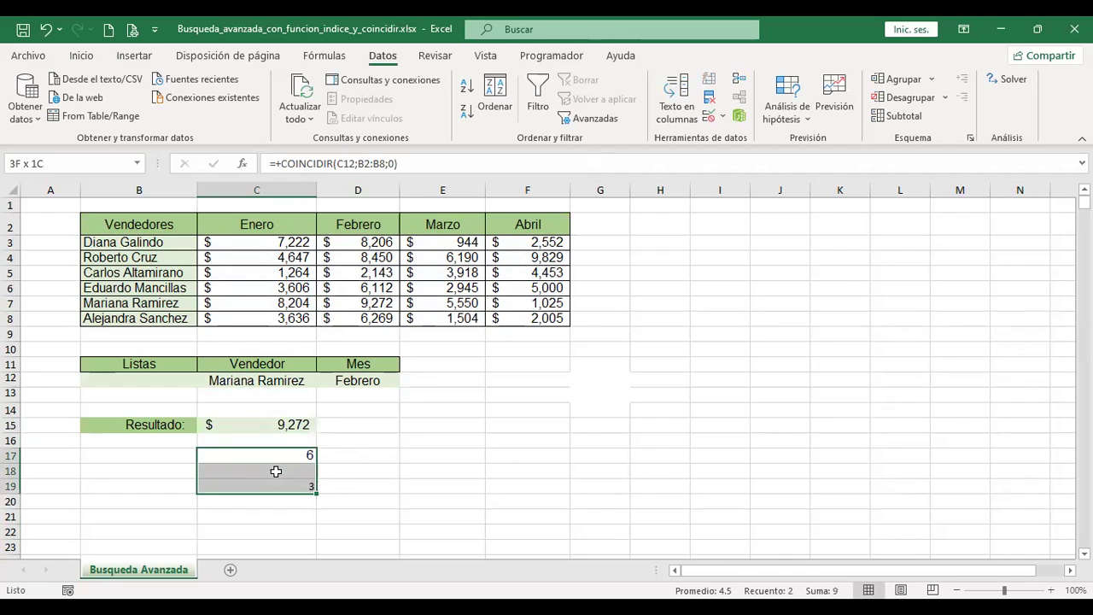
pyautogui.press('Delete')
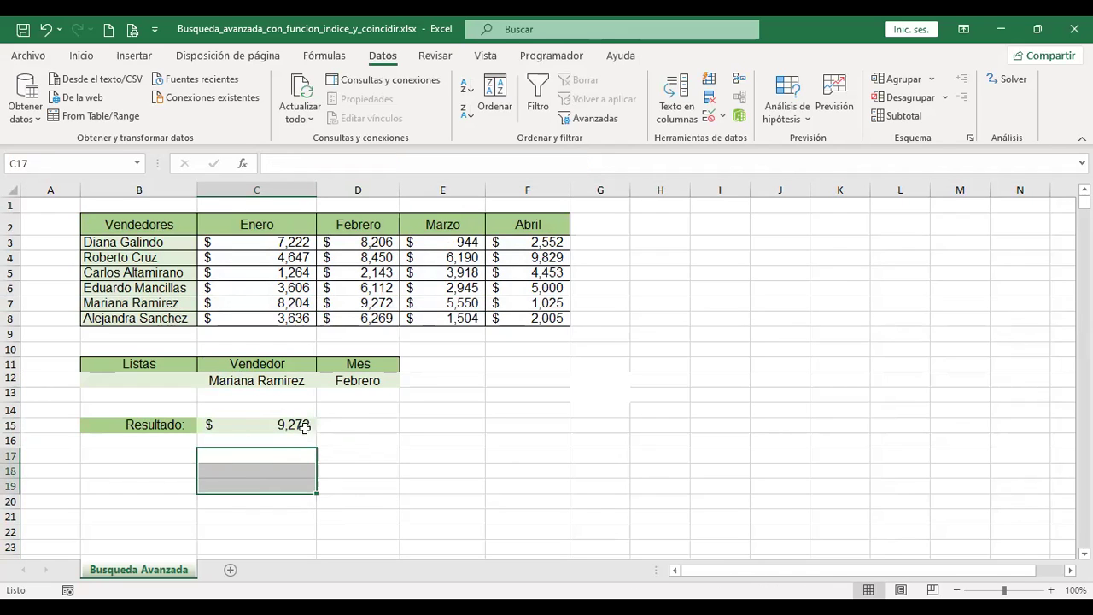
# - Review the combined INDICE and COINCIDIR formula in C15
pyautogui.click(353, 423)
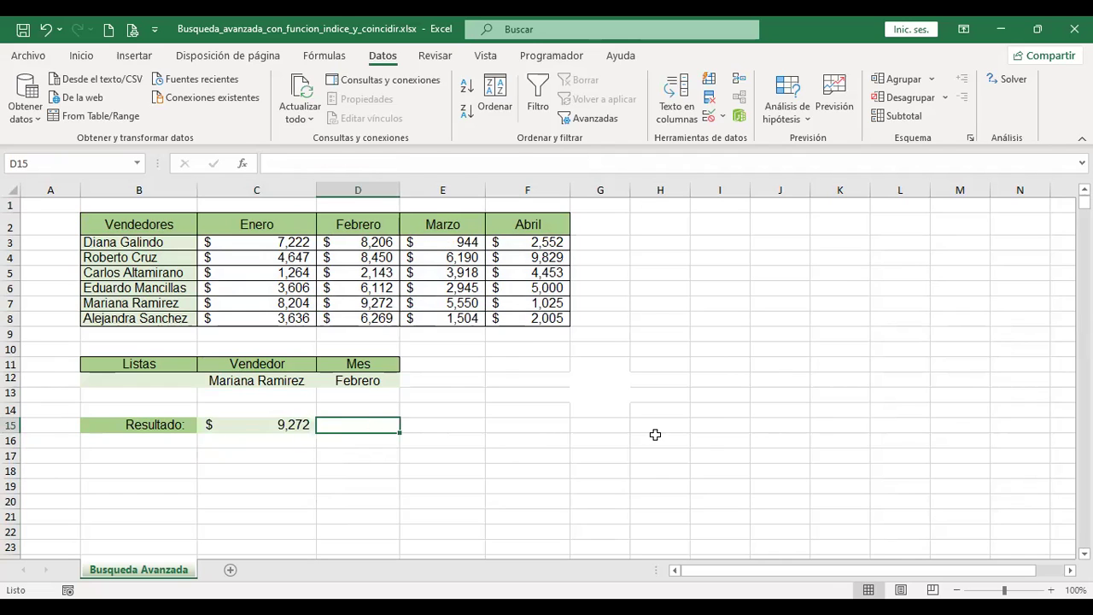
pyautogui.press('Left')
pyautogui.press('F2')
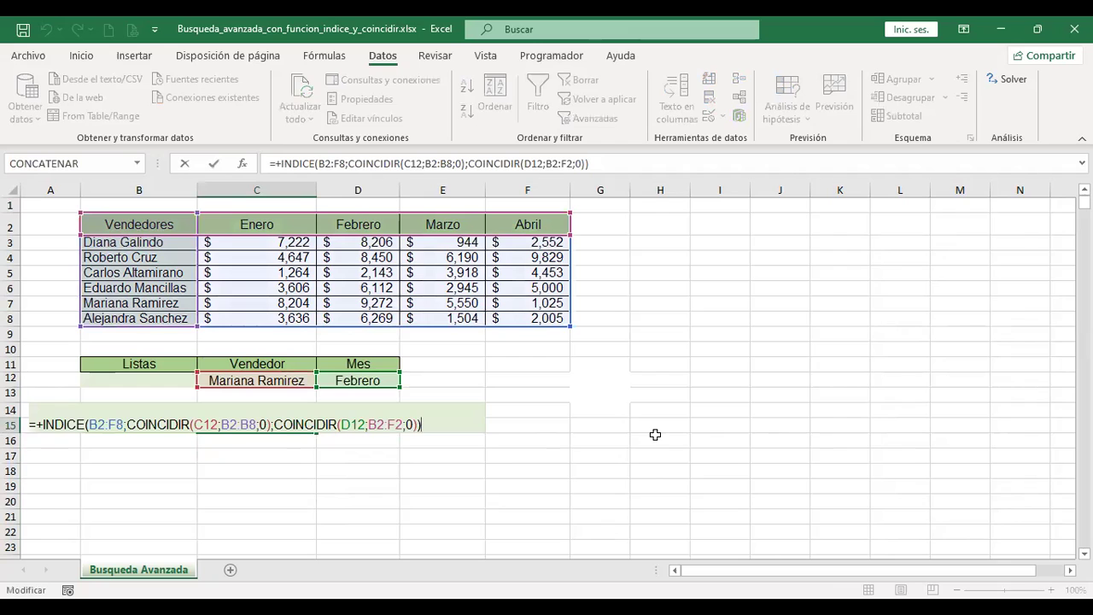
pyautogui.press('Return')
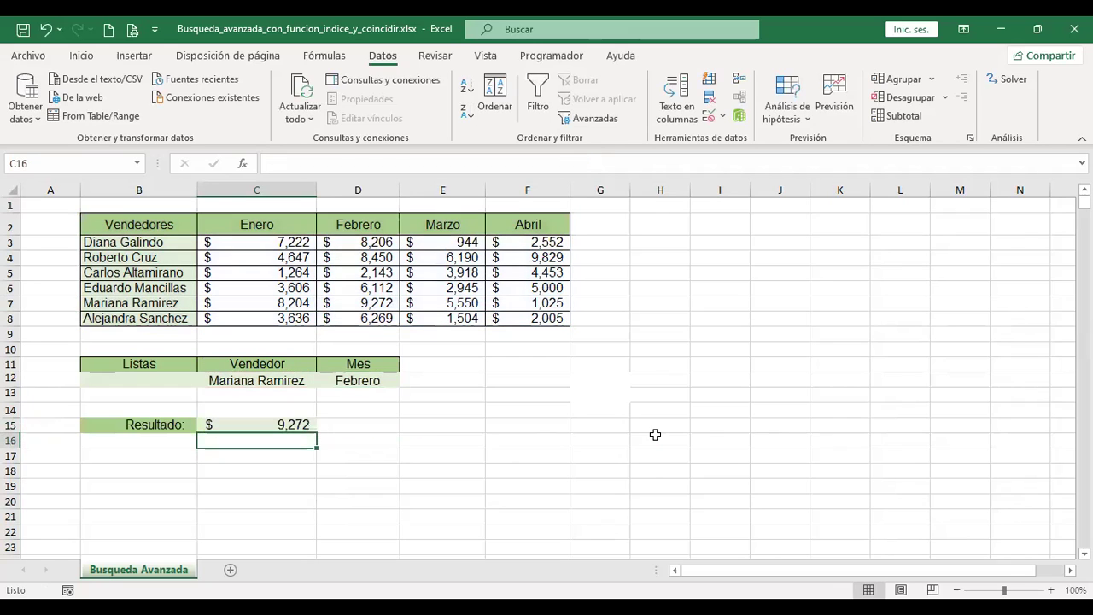
pyautogui.press('Up')
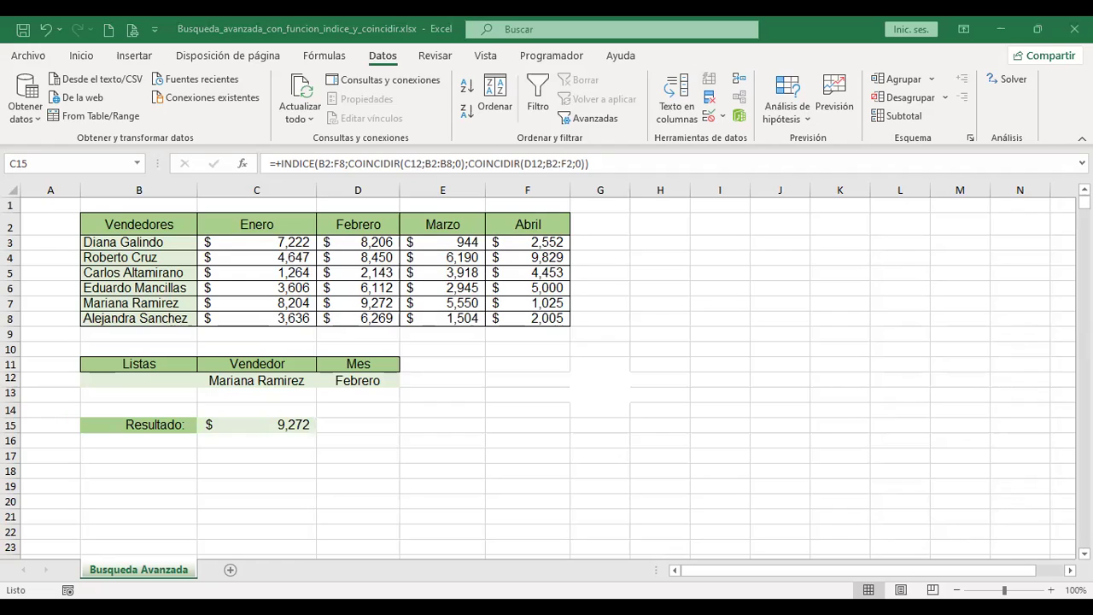
# - Add a new sheet and paste the copied book sales data over the whole sheet, starting at A1
pyautogui.hotkey('ctrl', 'c')
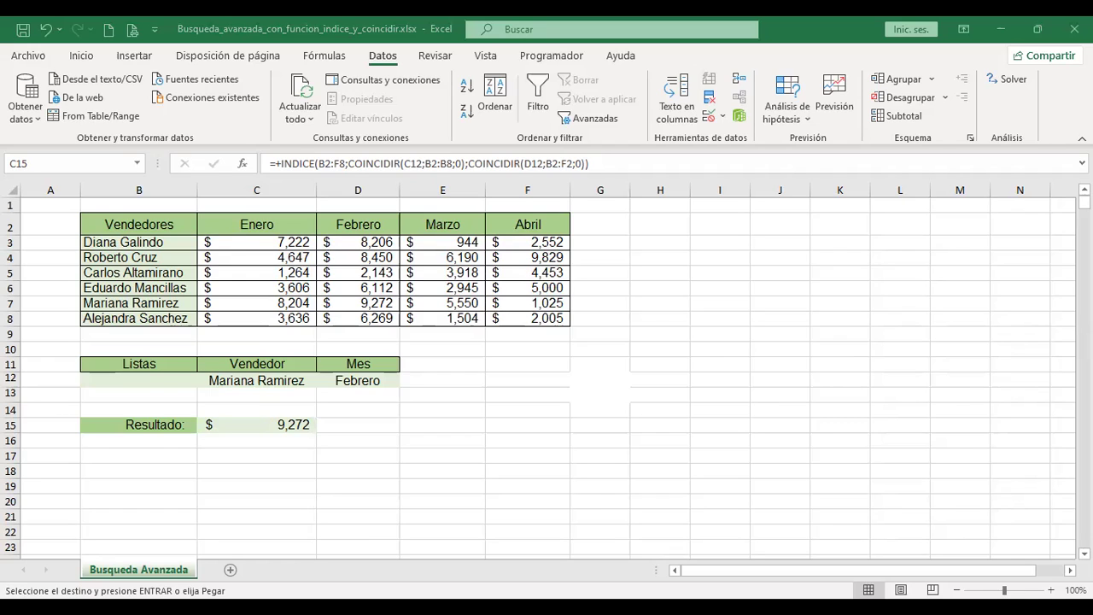
pyautogui.click(230, 571)
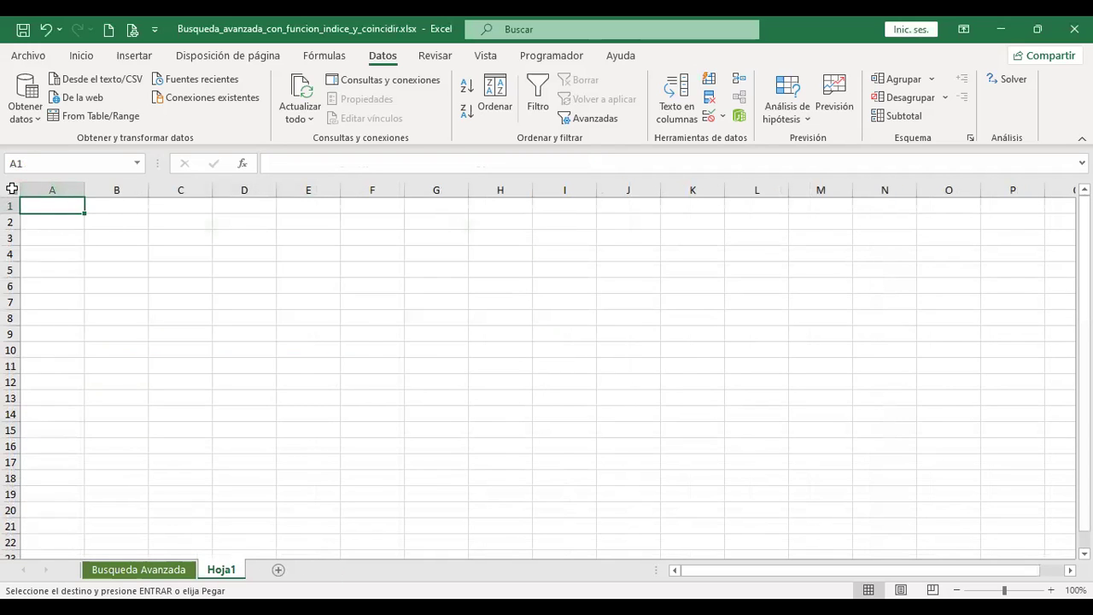
pyautogui.click(12, 189)
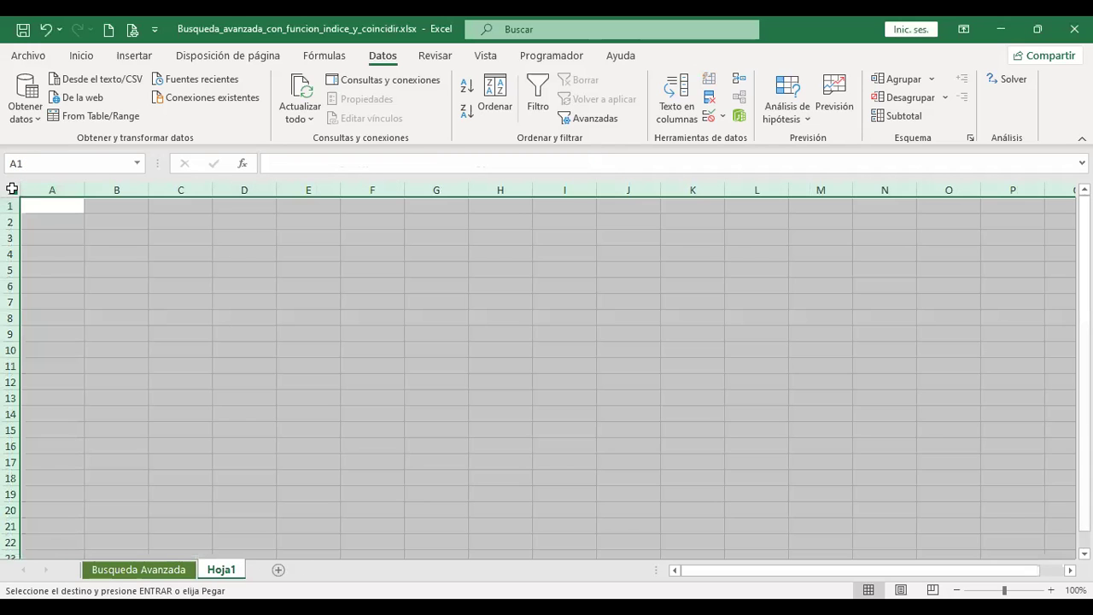
pyautogui.click(81, 55)
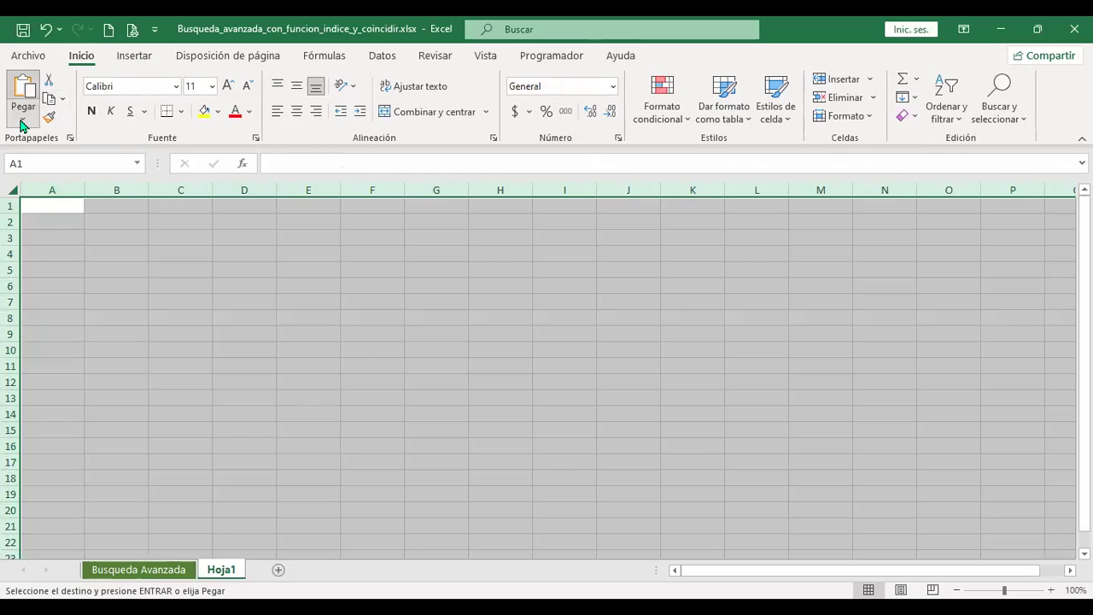
pyautogui.hotkey('alt', 'h')
pyautogui.press('v')
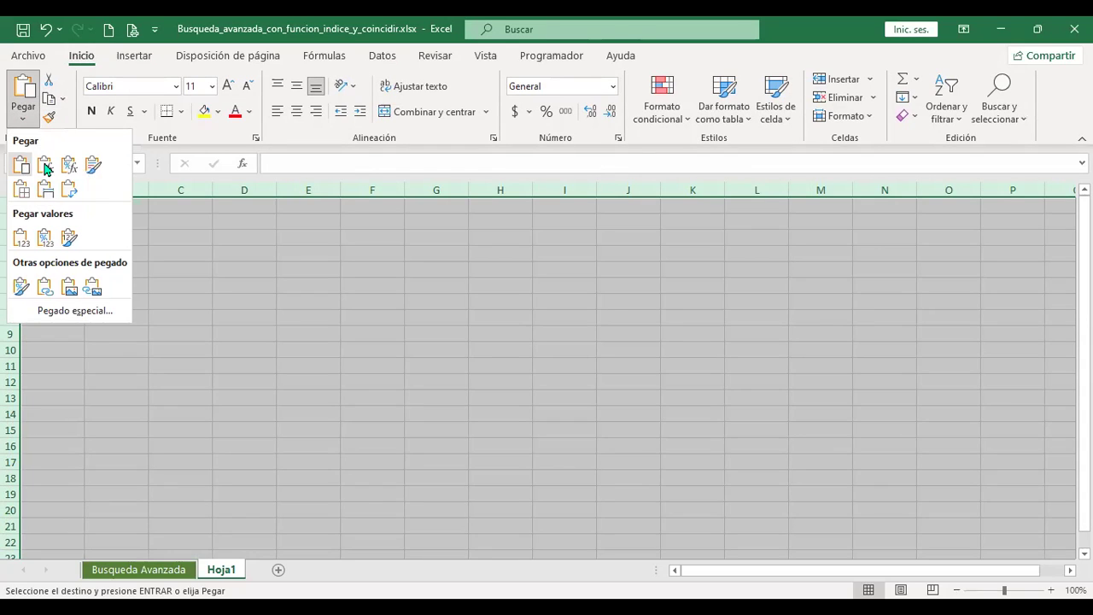
pyautogui.click(88, 211)
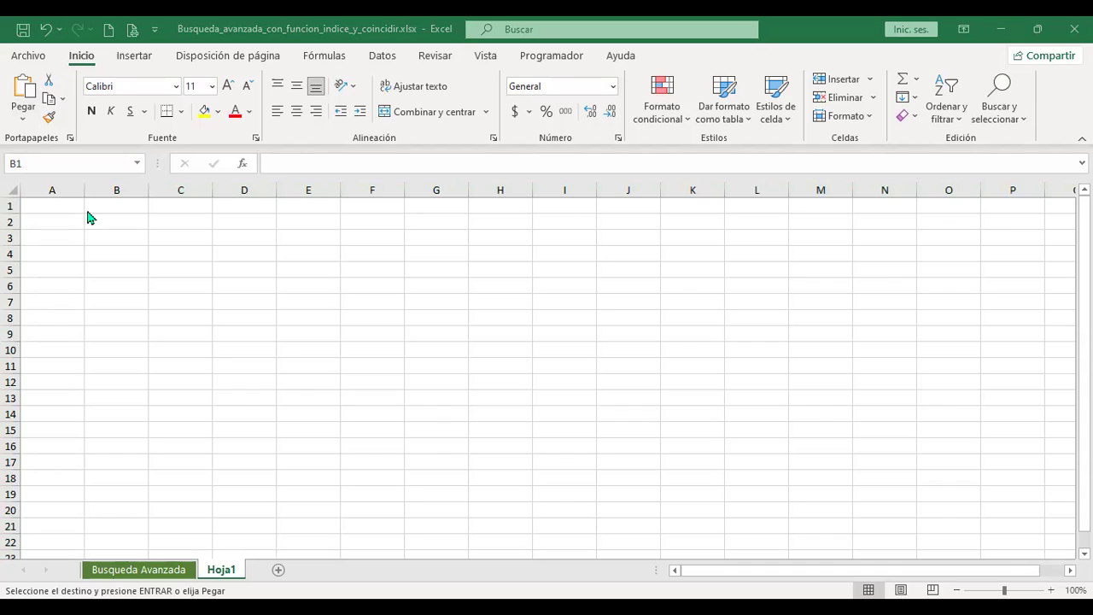
pyautogui.click(12, 190)
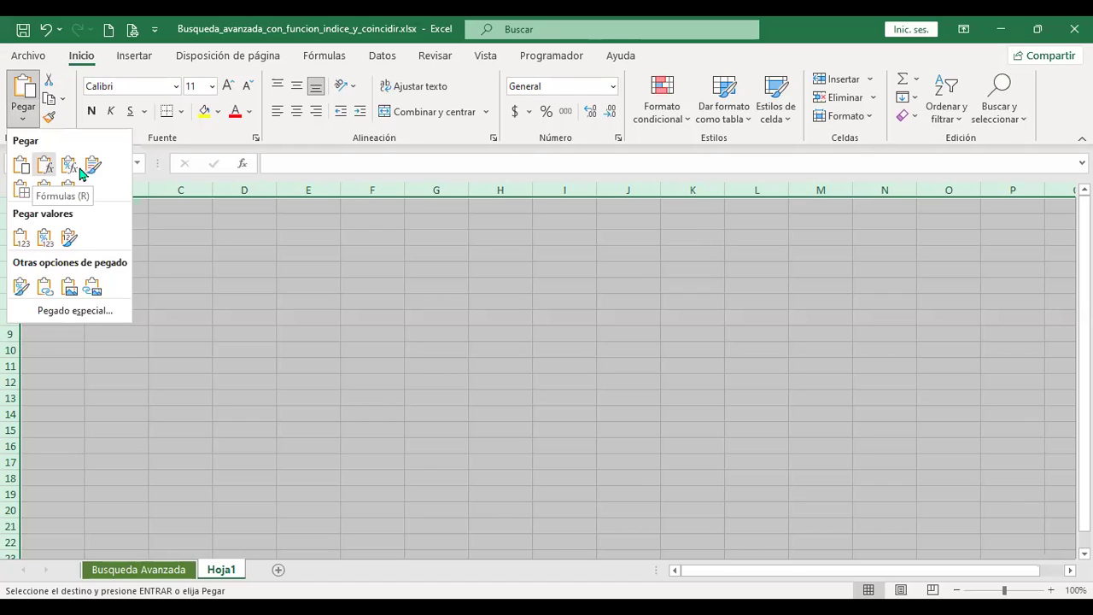
pyautogui.click(10, 189)
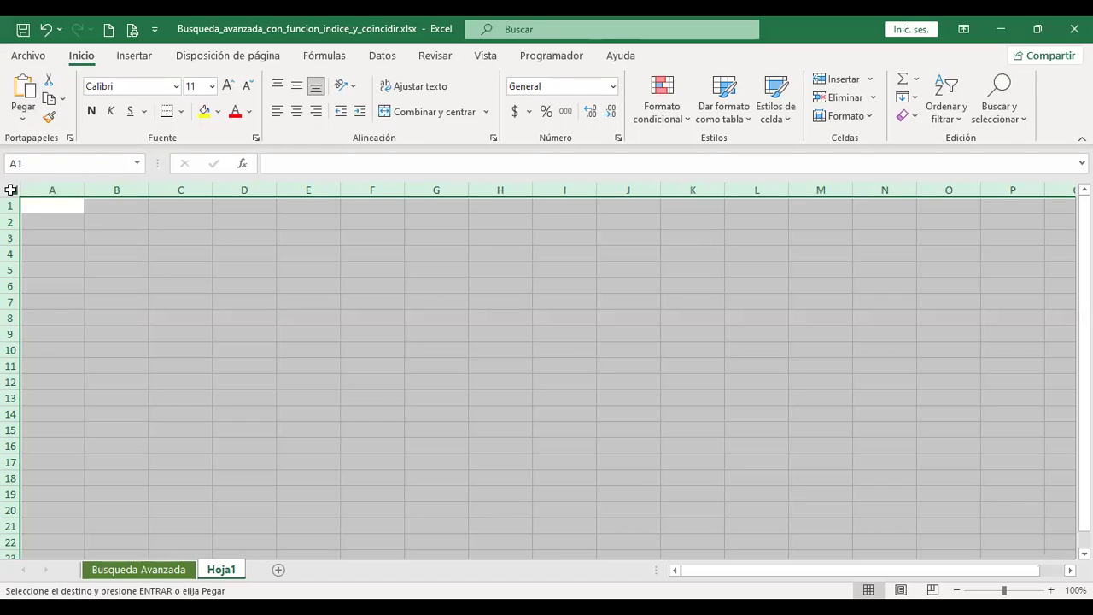
pyautogui.hotkey('ctrl', 'v')
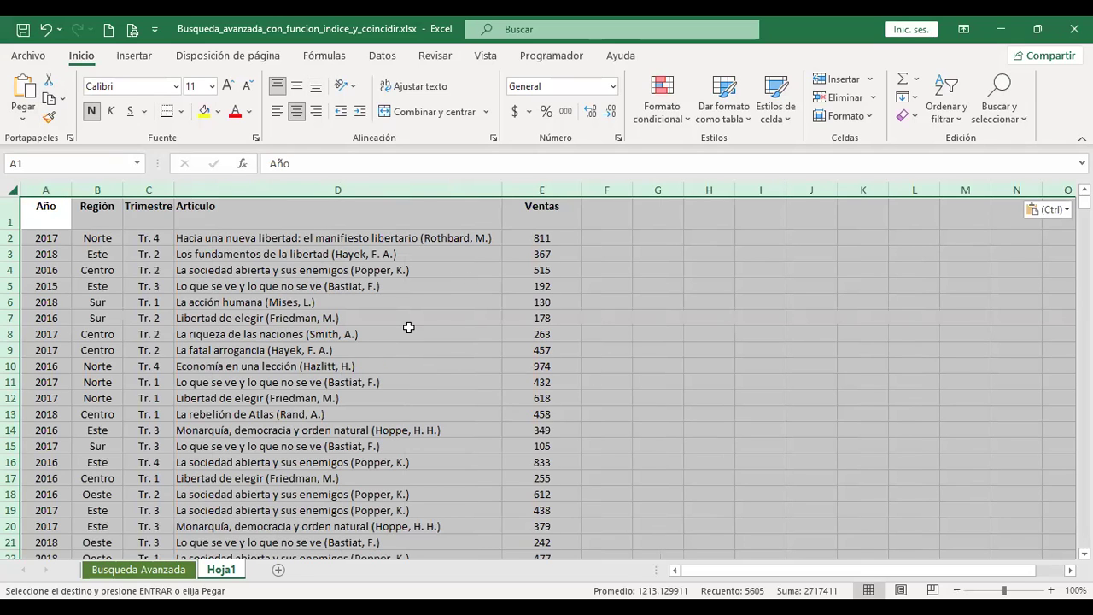
# - Examine the Año, Región, Trimestre, Artículo and Ventas columns of the pasted data one by one
pyautogui.click(242, 239)
pyautogui.click(46, 190)
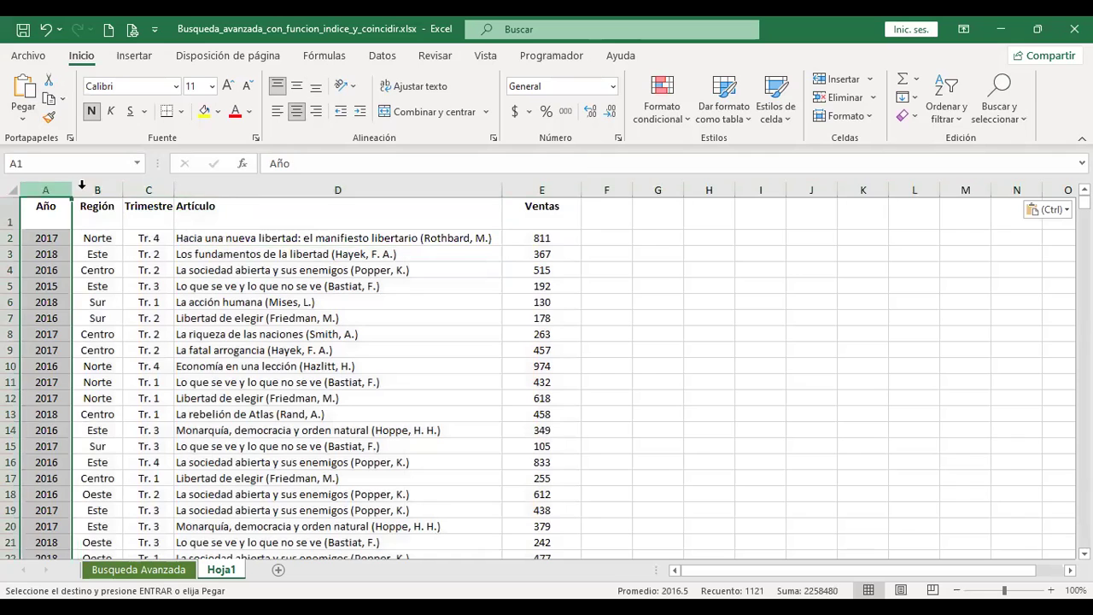
pyautogui.click(98, 190)
pyautogui.click(149, 189)
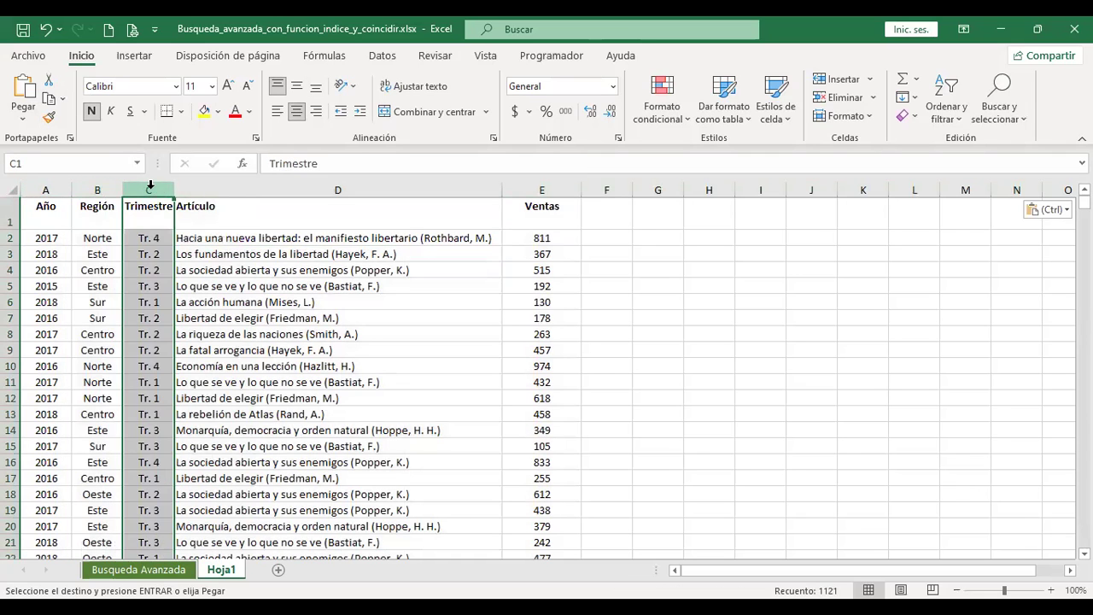
pyautogui.click(247, 190)
pyautogui.click(546, 190)
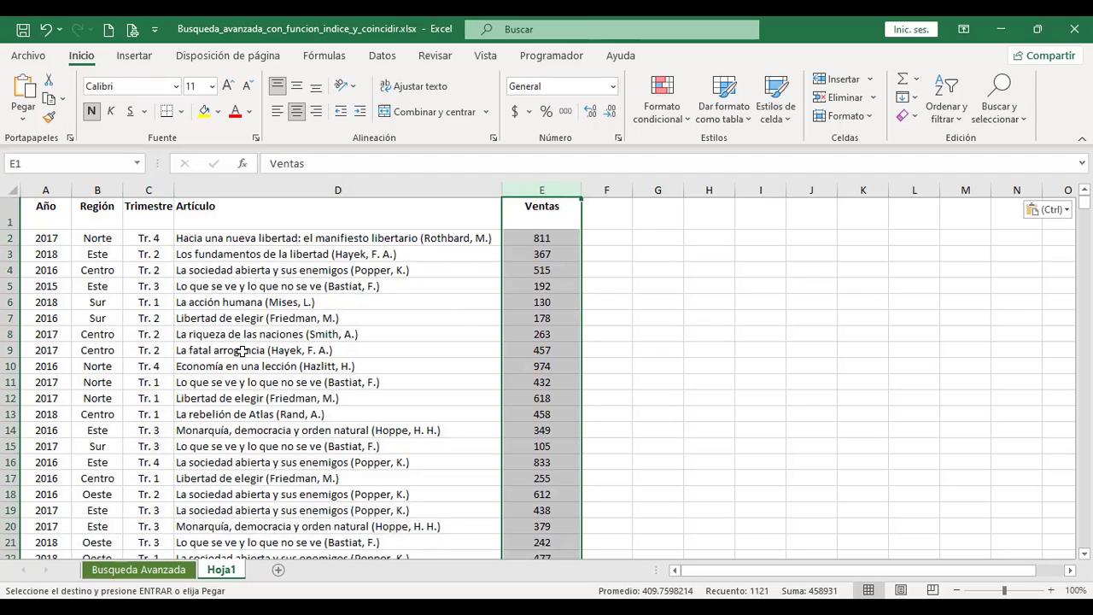
# - Add another new sheet and paste the copied report layout with year, region, quarters and book titles, starting at A1
pyautogui.click(278, 570)
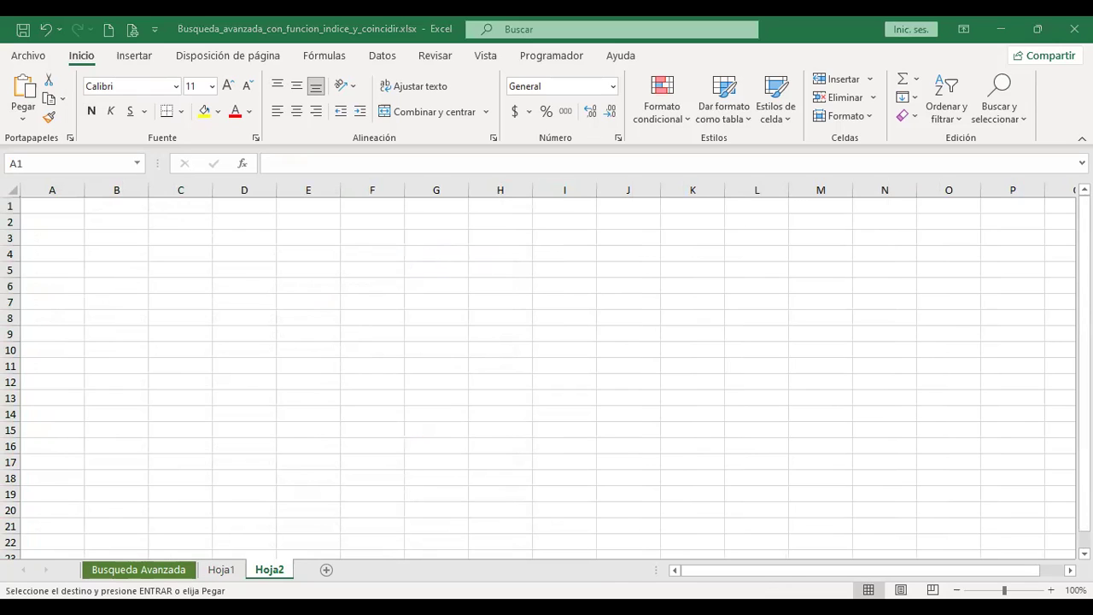
pyautogui.click(13, 188)
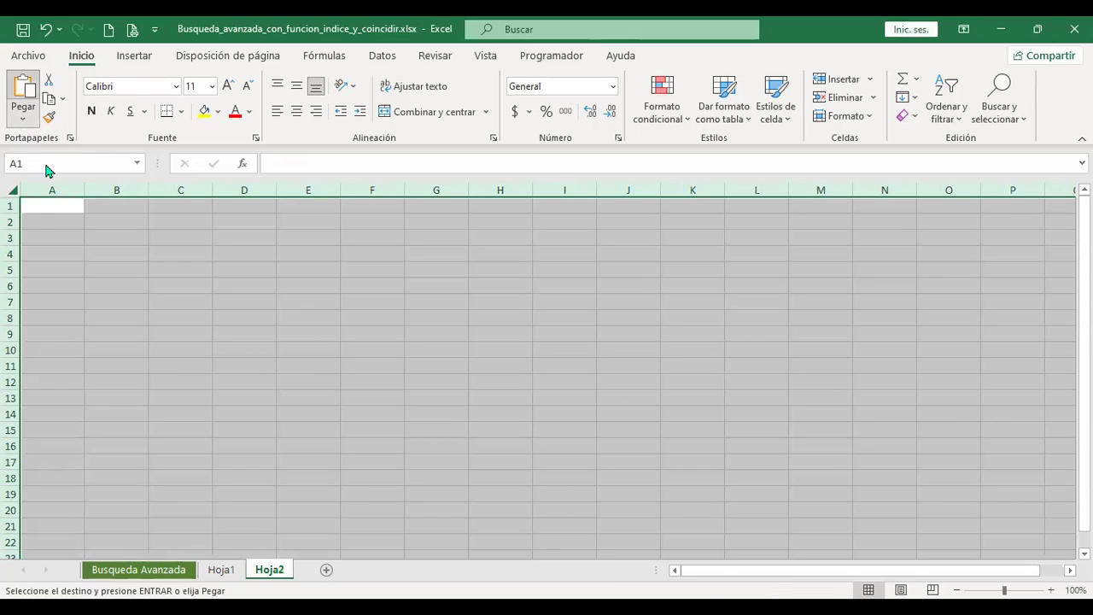
pyautogui.click(23, 118)
pyautogui.click(23, 166)
pyautogui.click(176, 257)
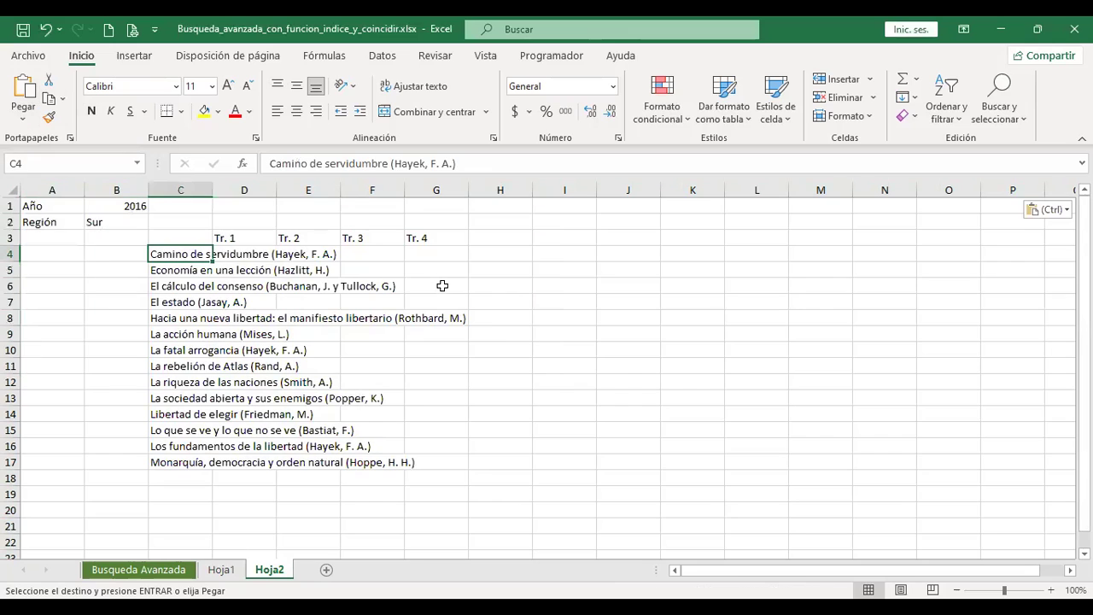
# - Widen column C of the report sheet to fit the book titles and check the year and region cells
pyautogui.hotkey('ctrl', 'Home')
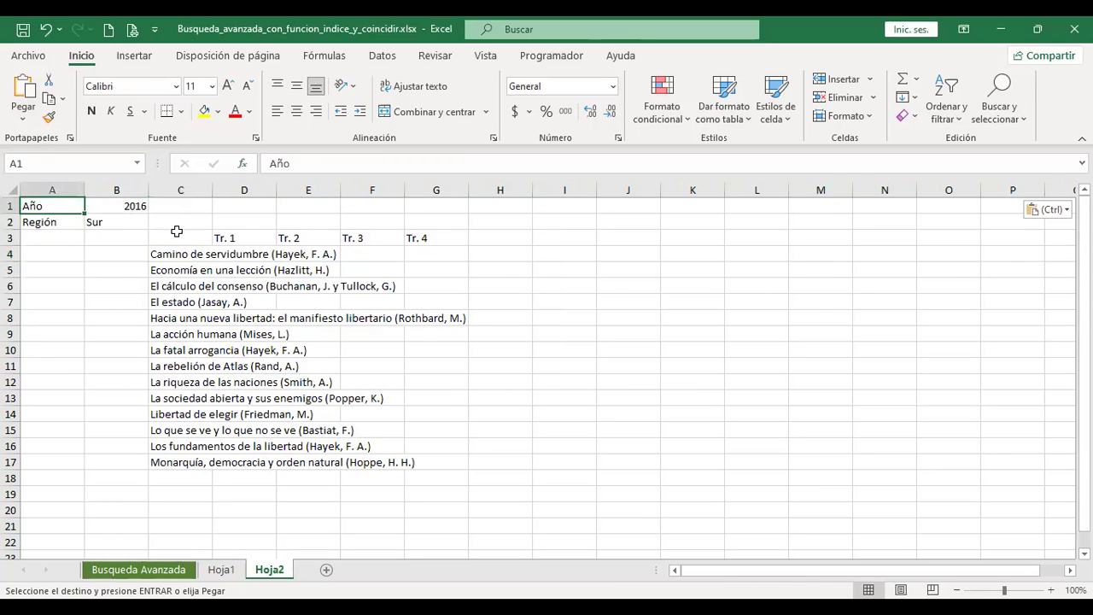
pyautogui.doubleClick(216, 183)
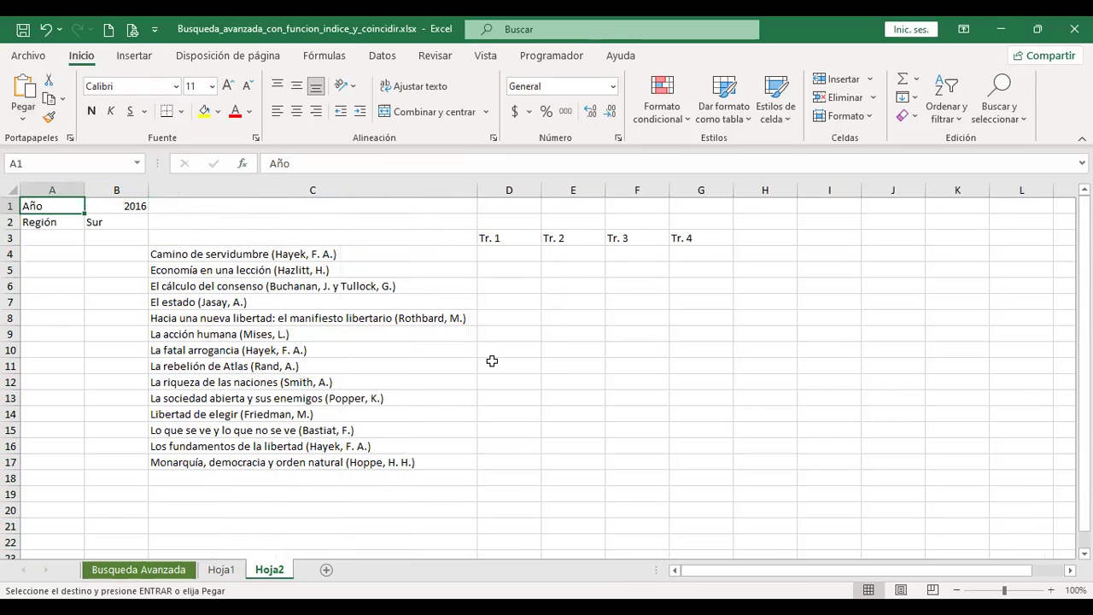
pyautogui.click(125, 205)
pyautogui.click(125, 224)
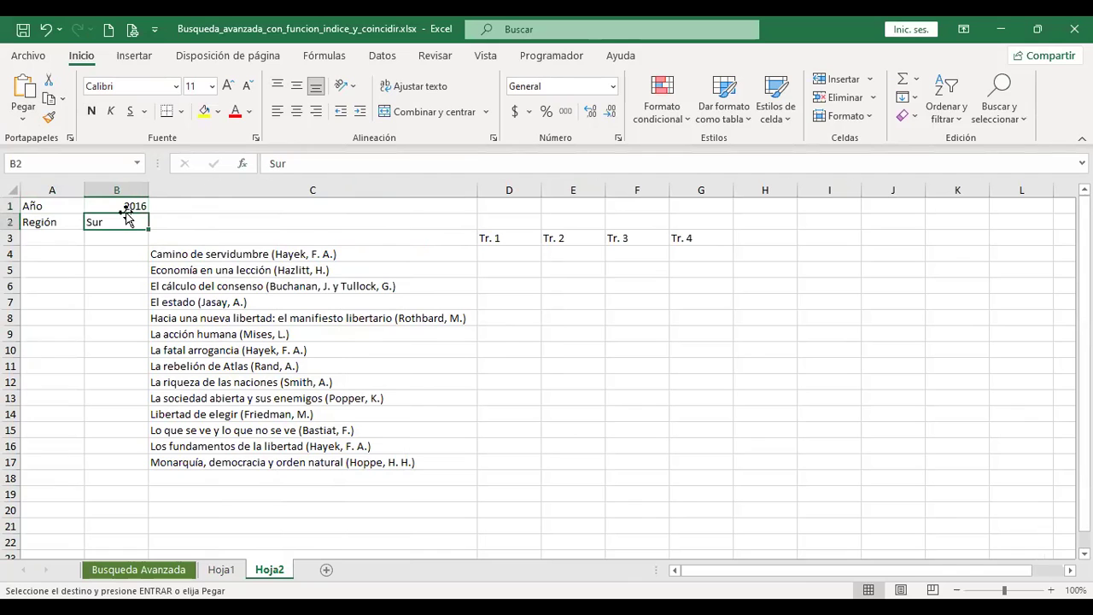
pyautogui.click(126, 206)
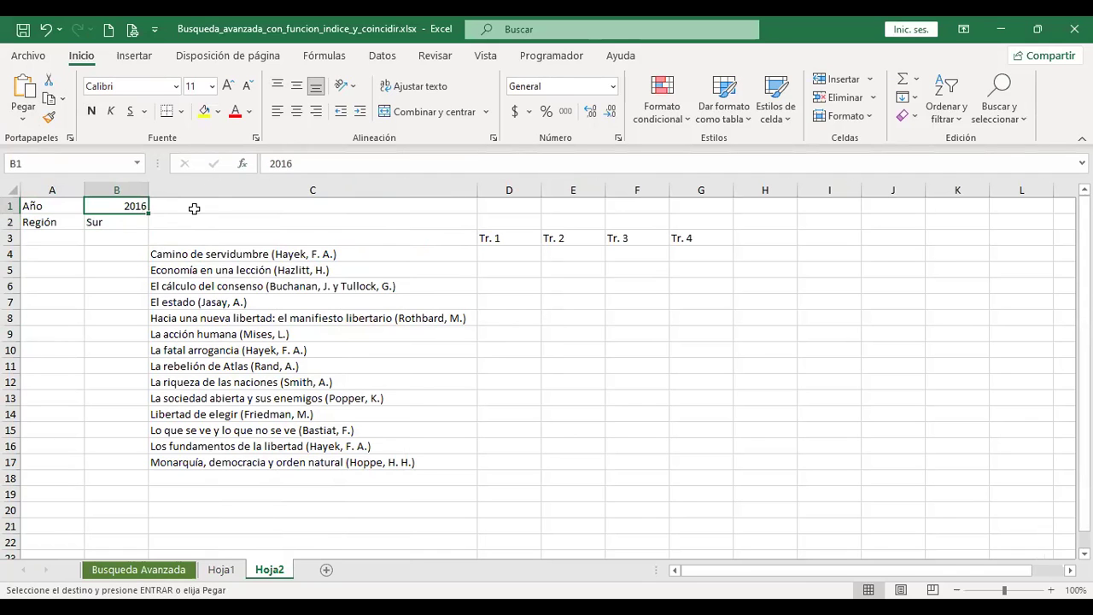
# - Compare the sales data on Hoja1 with the book titles, year, region and quarter headings of the report on Hoja2
pyautogui.click(224, 569)
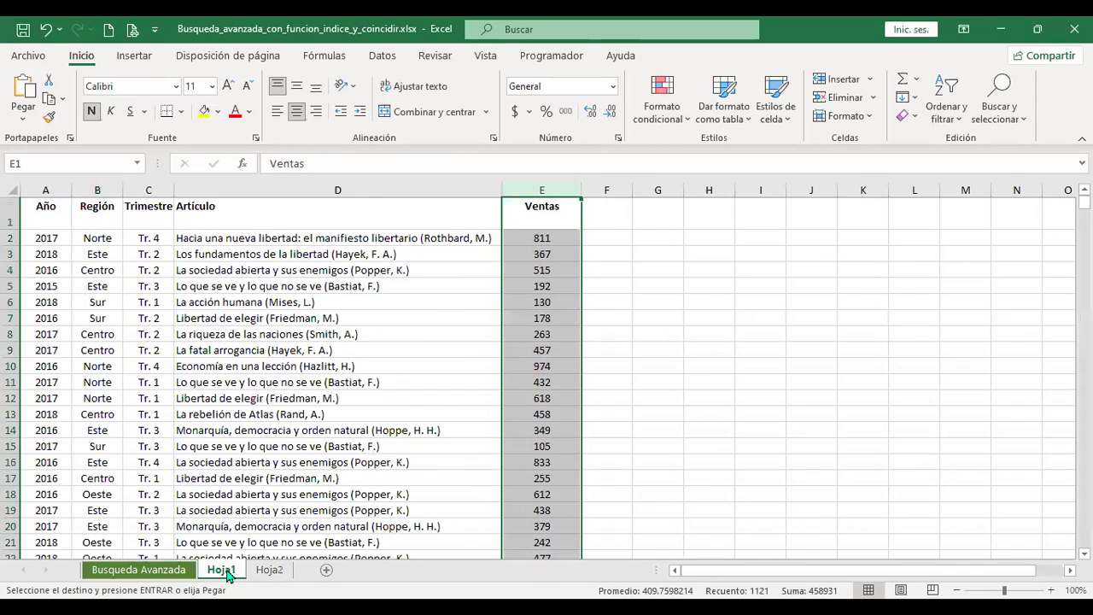
pyautogui.click(795, 303)
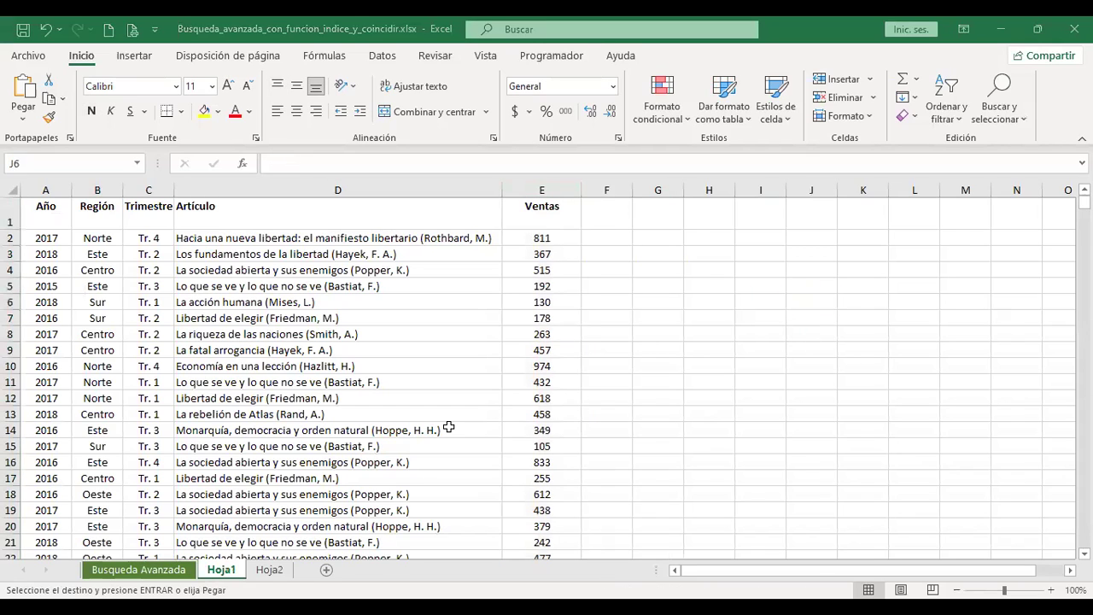
pyautogui.click(624, 237)
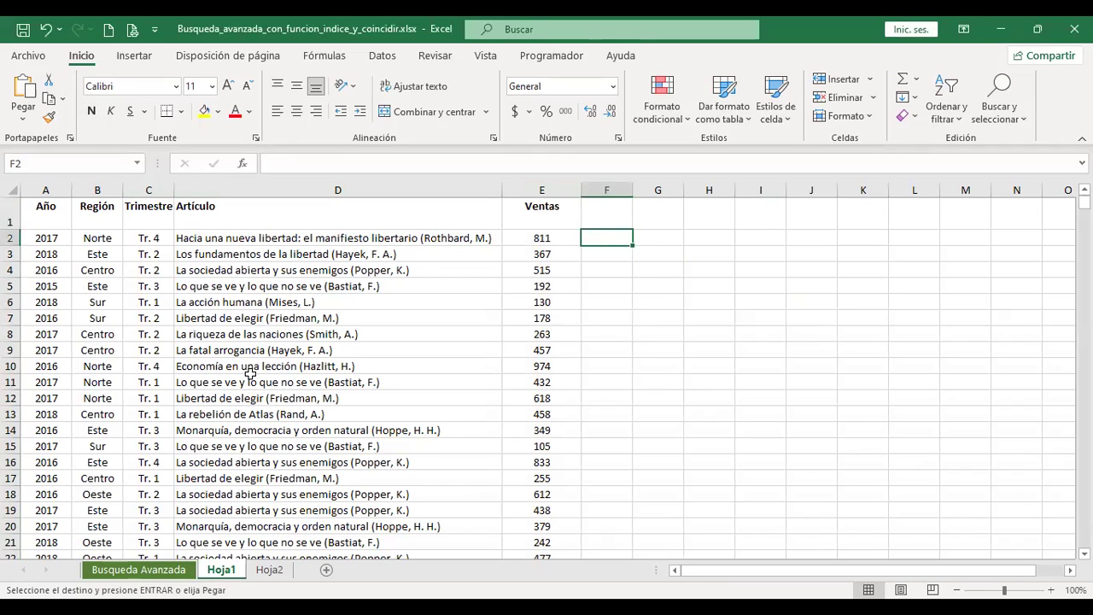
pyautogui.click(242, 254)
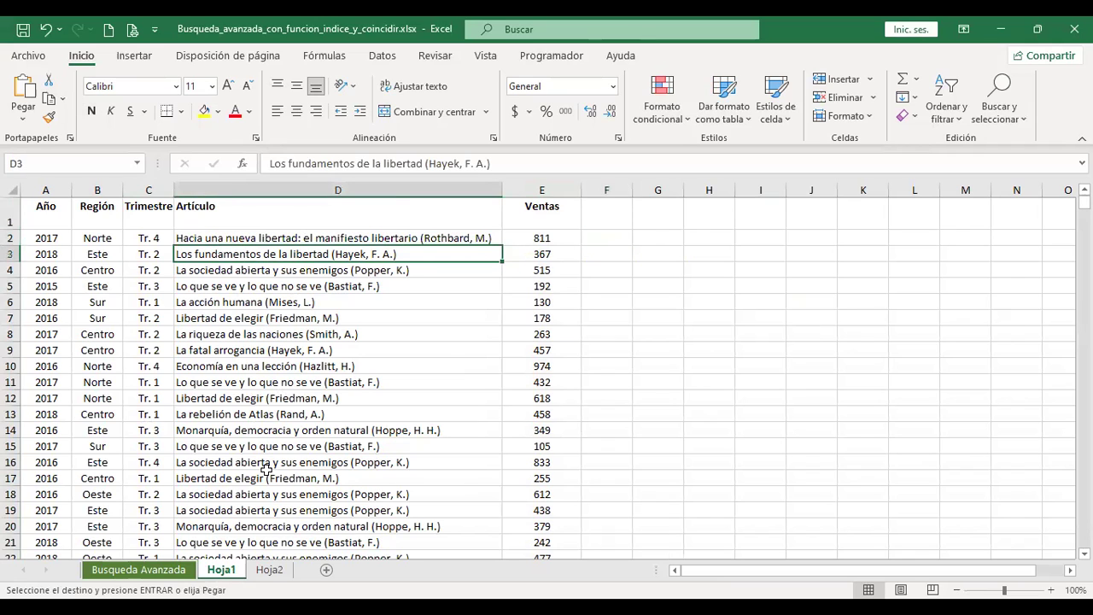
pyautogui.click(271, 573)
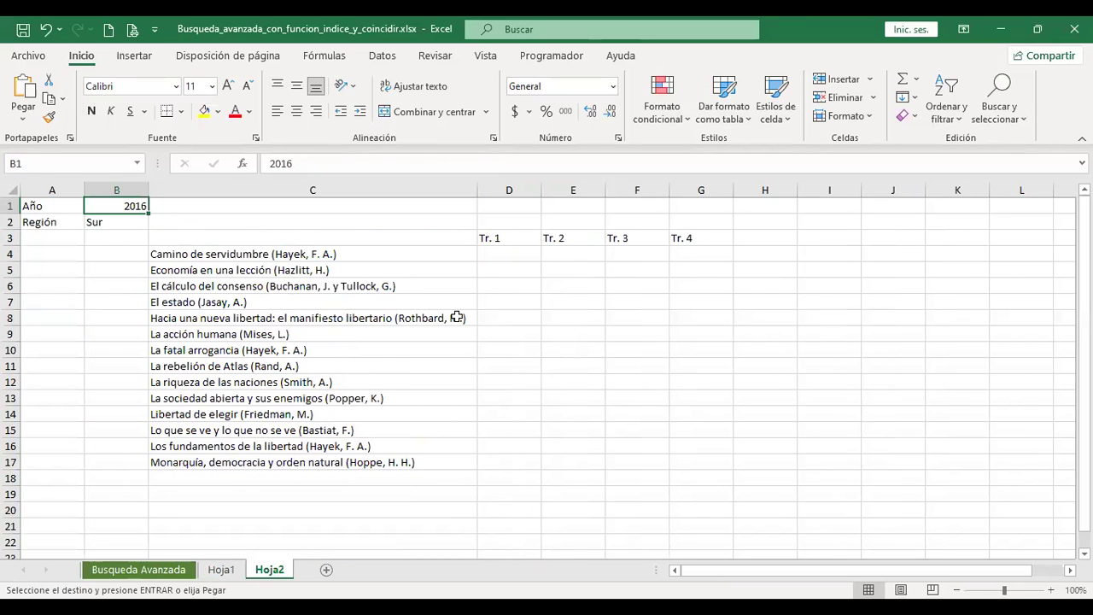
pyautogui.click(499, 254)
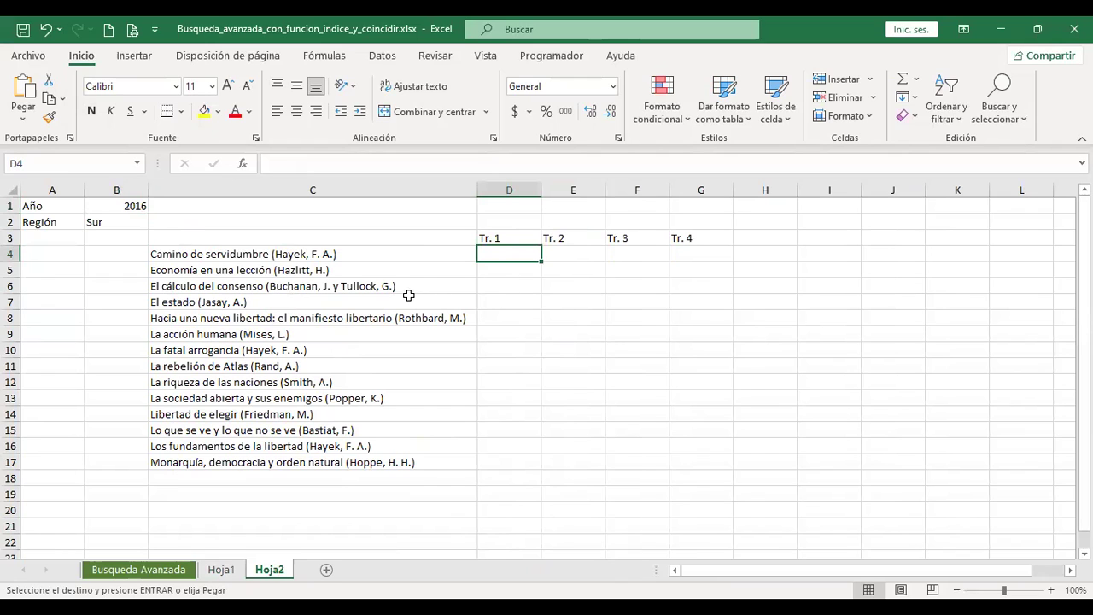
pyautogui.moveTo(274, 251); pyautogui.dragTo(298, 459)
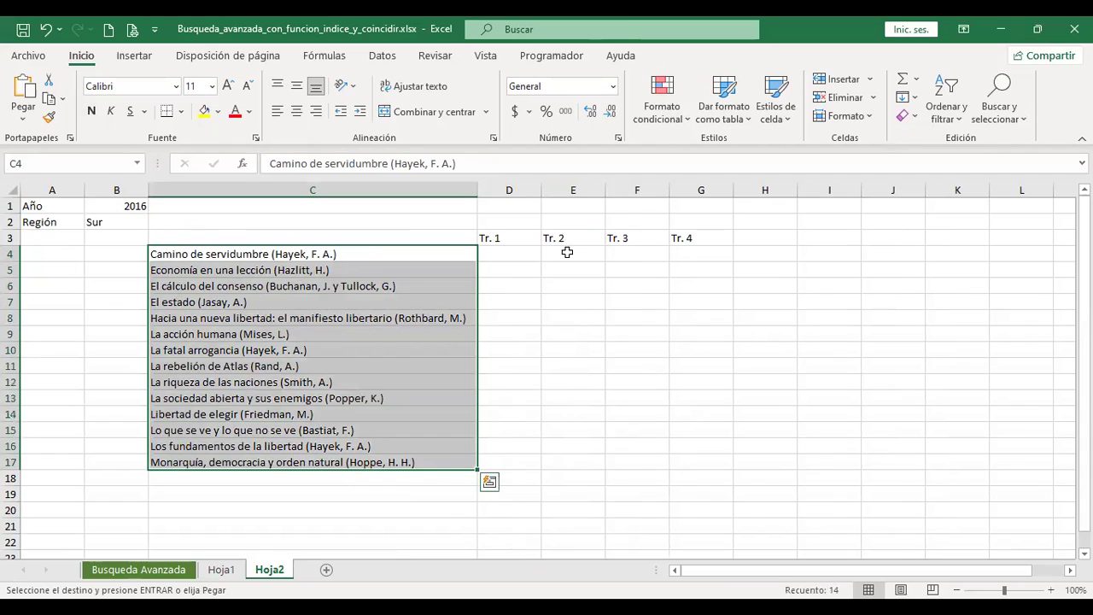
pyautogui.click(101, 205)
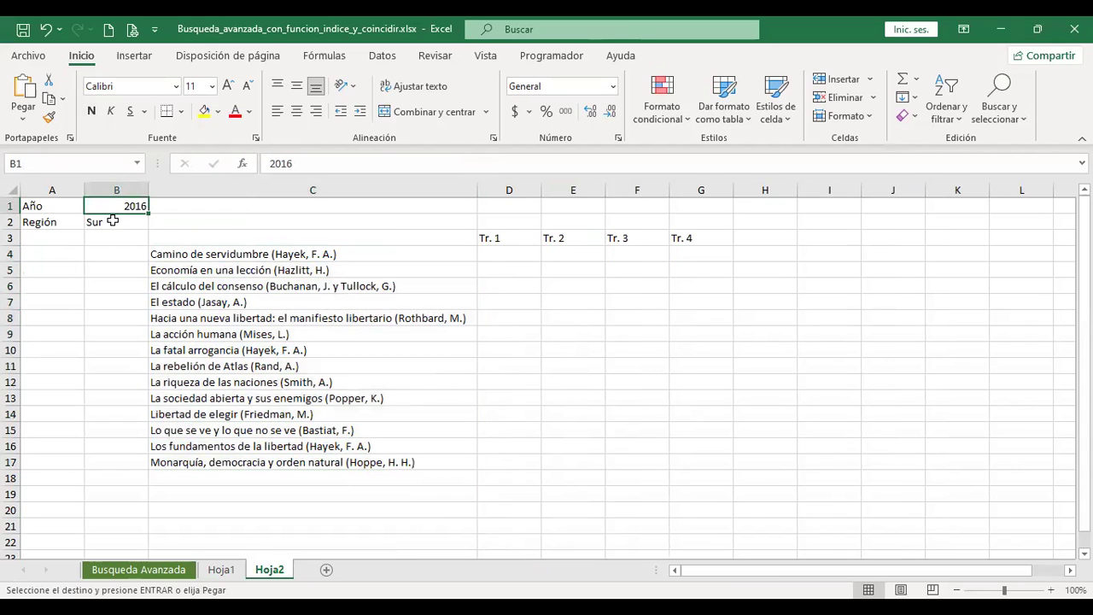
pyautogui.click(112, 221)
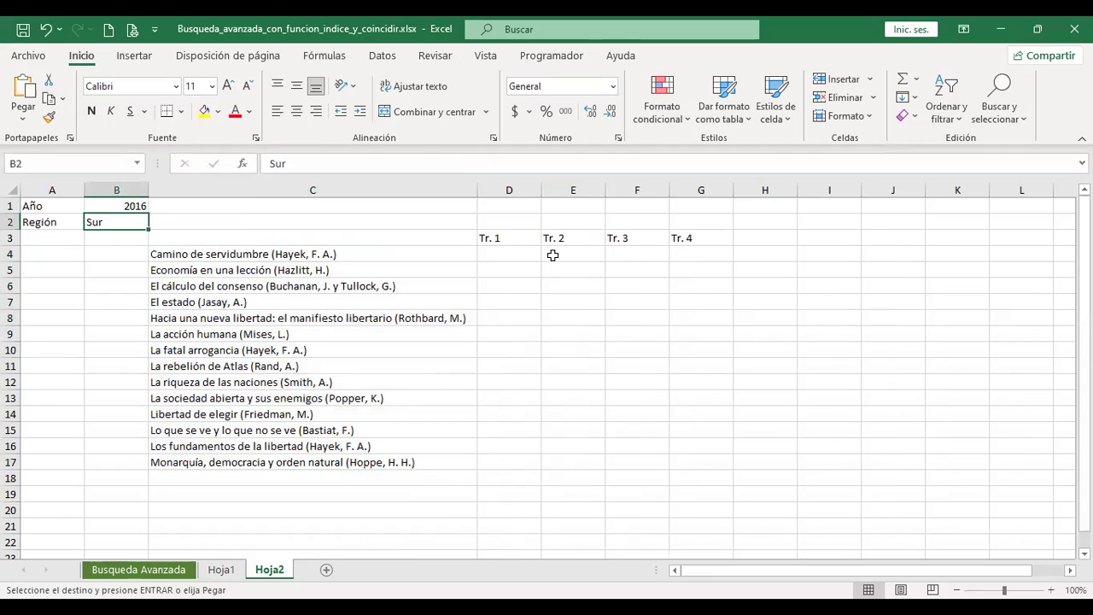
pyautogui.moveTo(508, 238); pyautogui.dragTo(677, 223)
# - Examine the Artículo heading and the Año, Región and Trimestre entries in the sales data on Hoja1
pyautogui.click(221, 570)
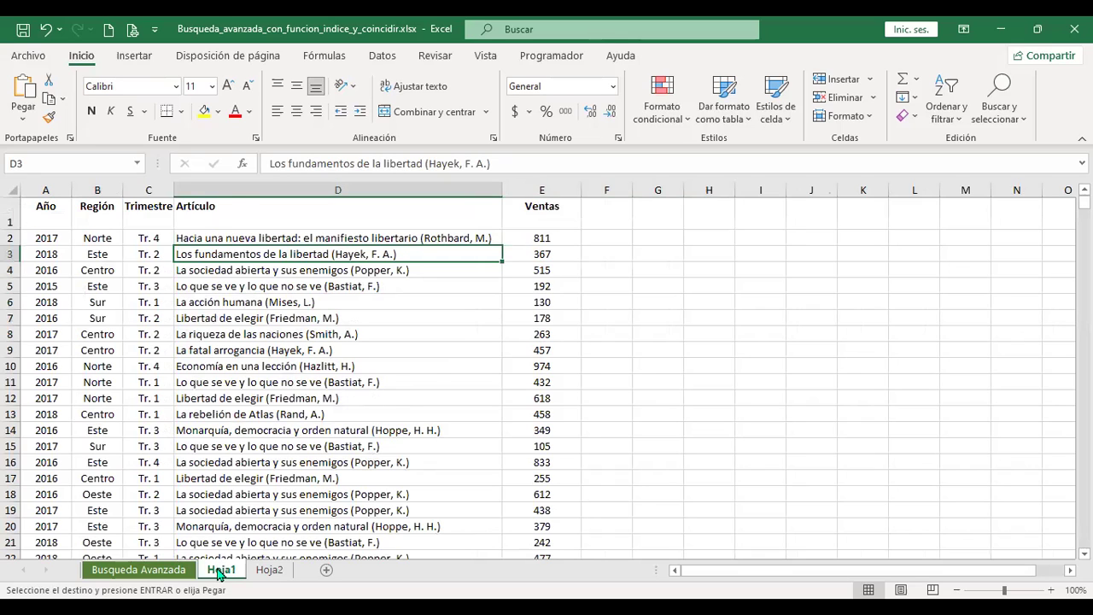
pyautogui.click(237, 208)
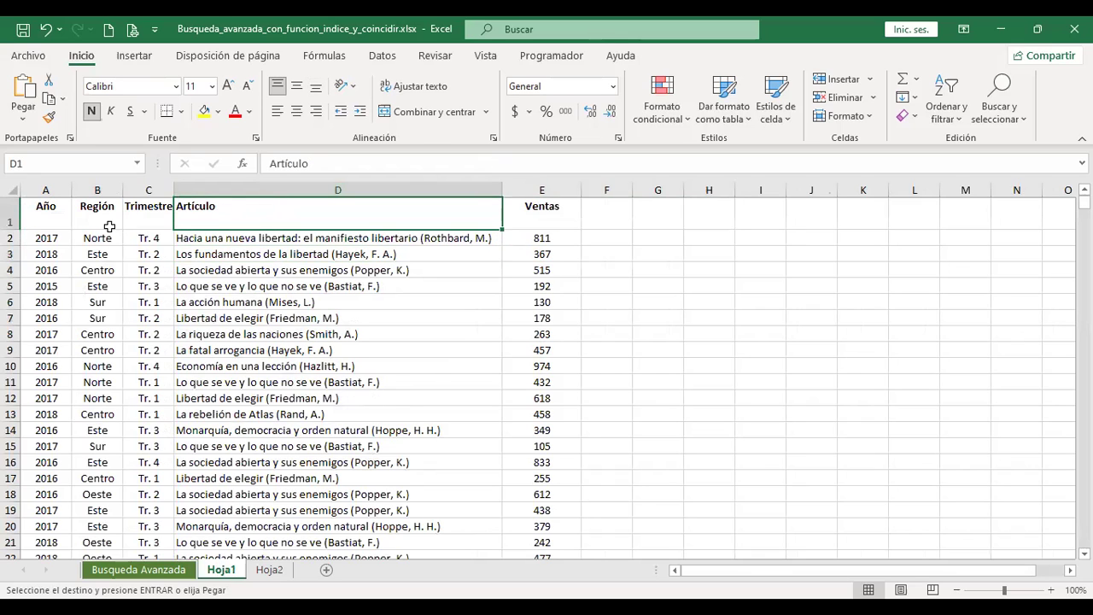
pyautogui.click(47, 237)
pyautogui.moveTo(47, 238); pyautogui.dragTo(46, 350)
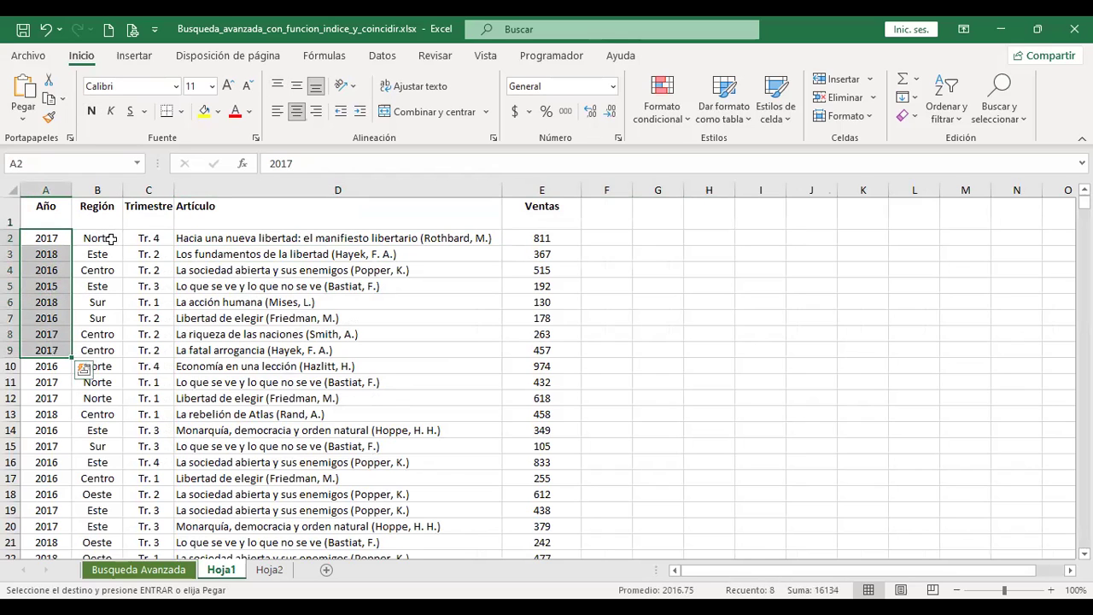
pyautogui.moveTo(113, 237); pyautogui.dragTo(109, 330)
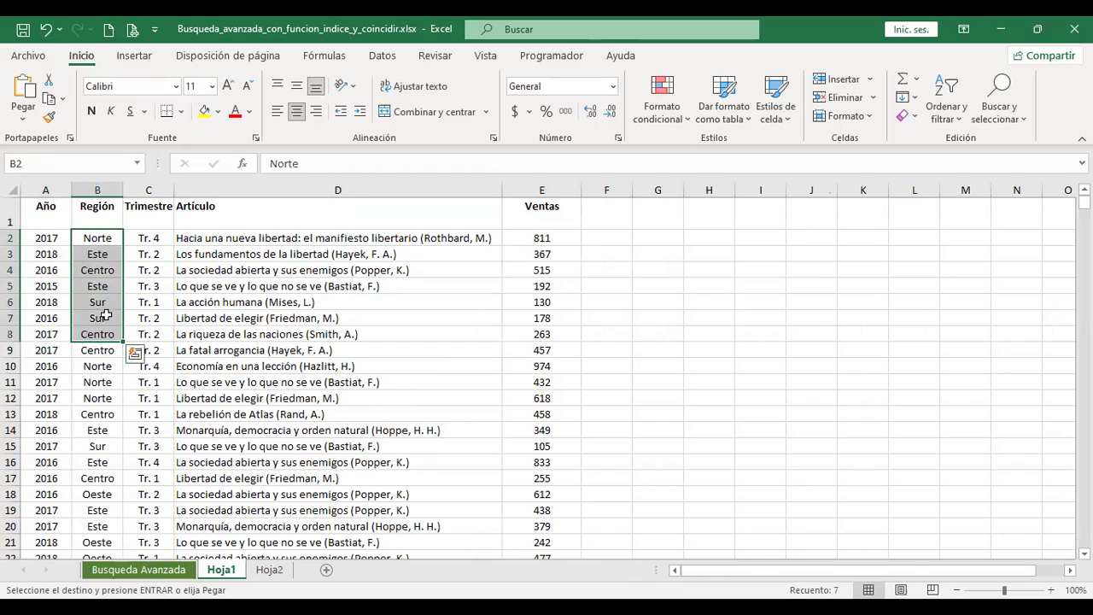
pyautogui.click(155, 237)
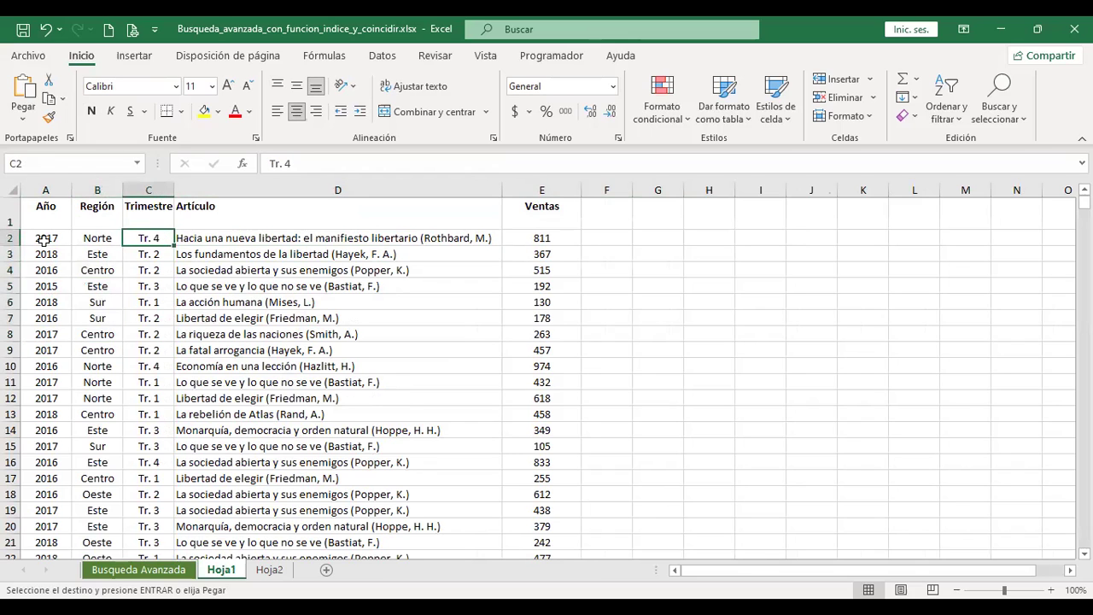
pyautogui.click(142, 256)
pyautogui.click(154, 272)
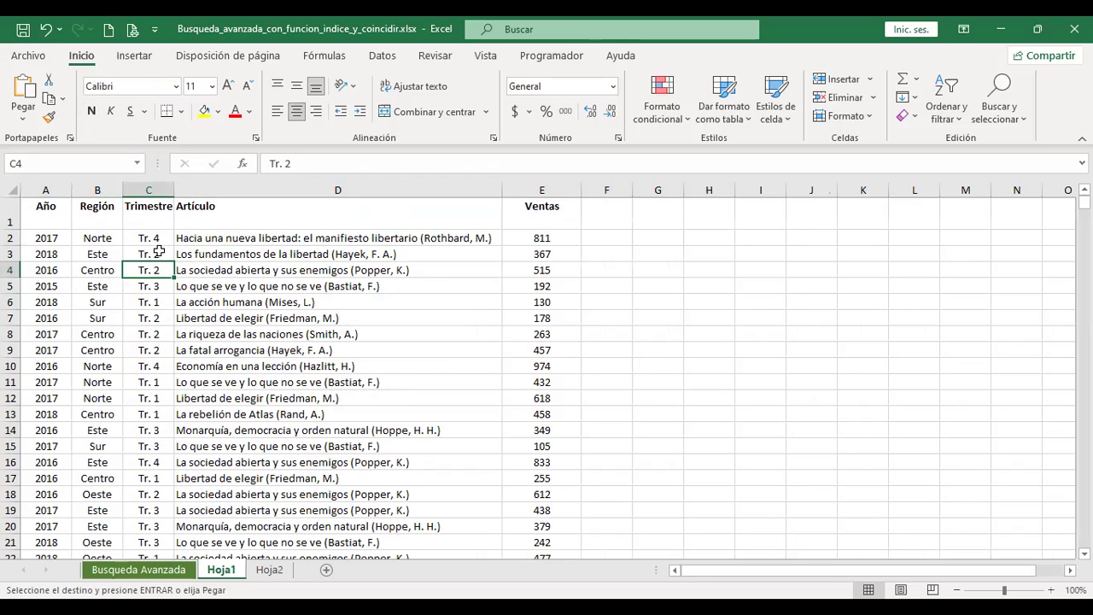
# - Review the year in B1 and region in B2 as lookup criteria for report cell D4 on Hoja2, against the Hoja1 data
pyautogui.click(270, 571)
pyautogui.click(516, 255)
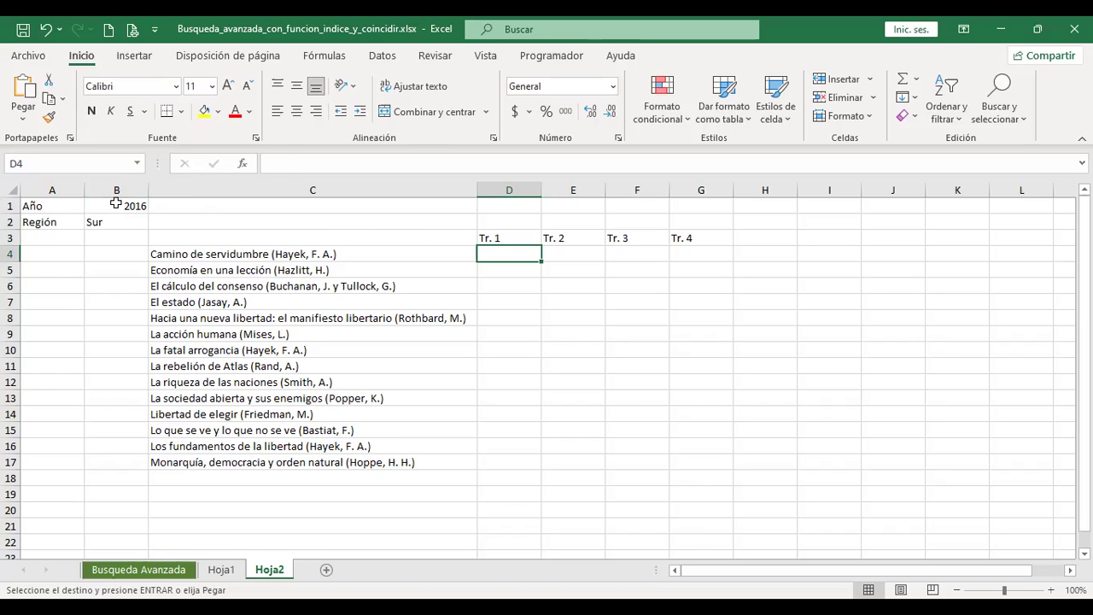
pyautogui.click(221, 570)
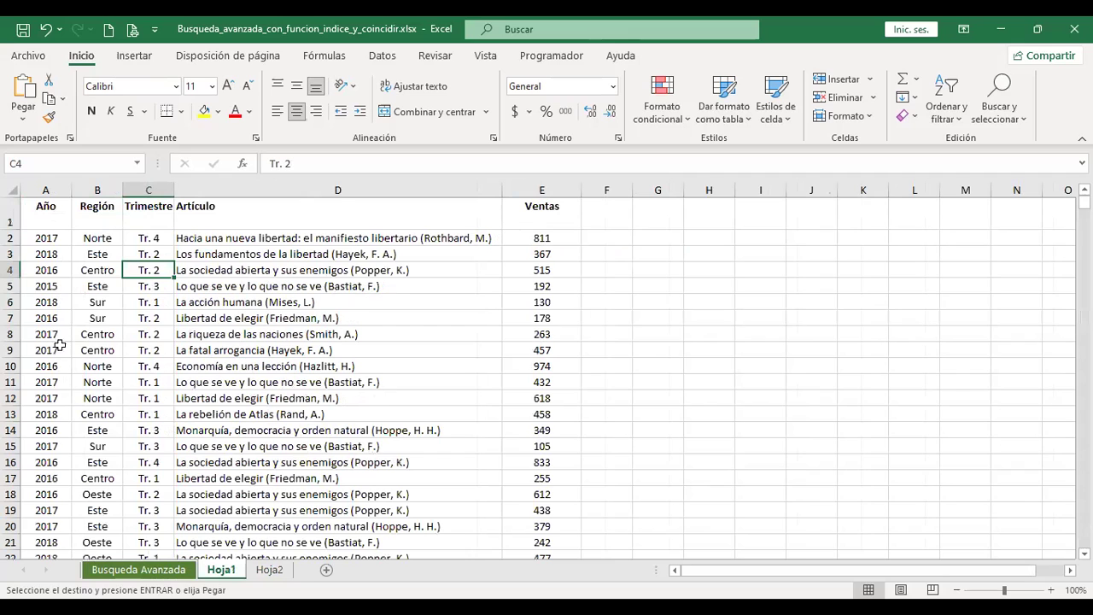
pyautogui.click(269, 570)
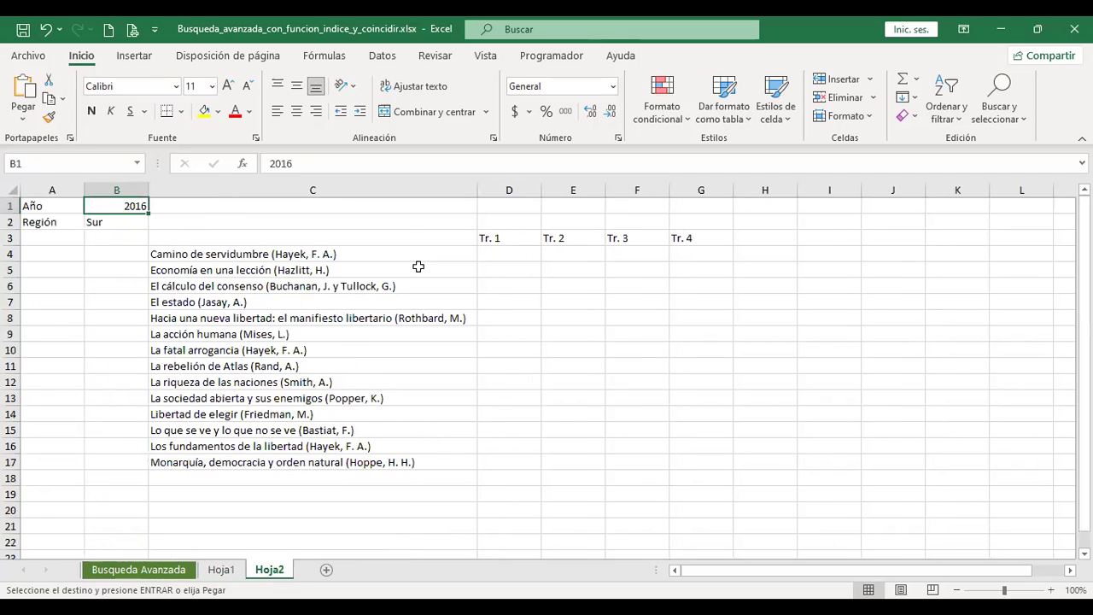
pyautogui.click(111, 225)
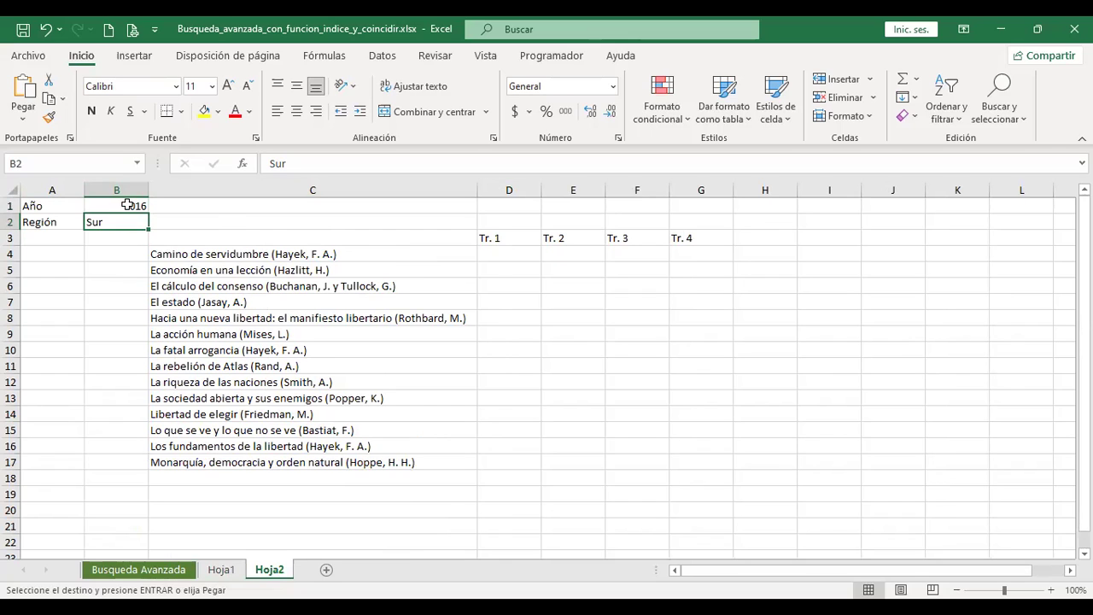
pyautogui.click(124, 207)
pyautogui.press('Down')
pyautogui.click(126, 206)
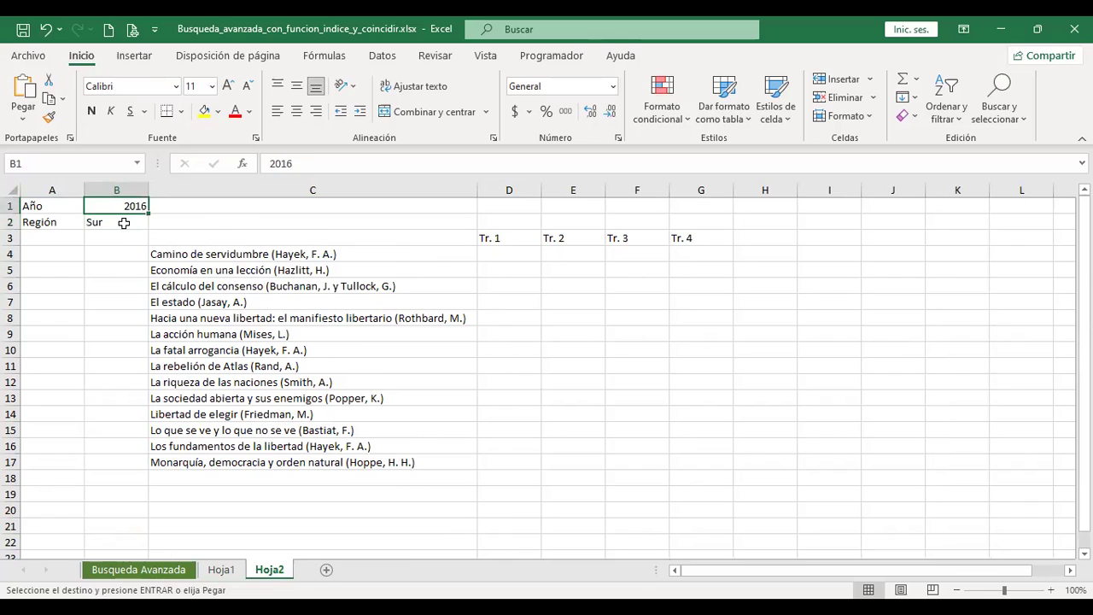
pyautogui.click(126, 219)
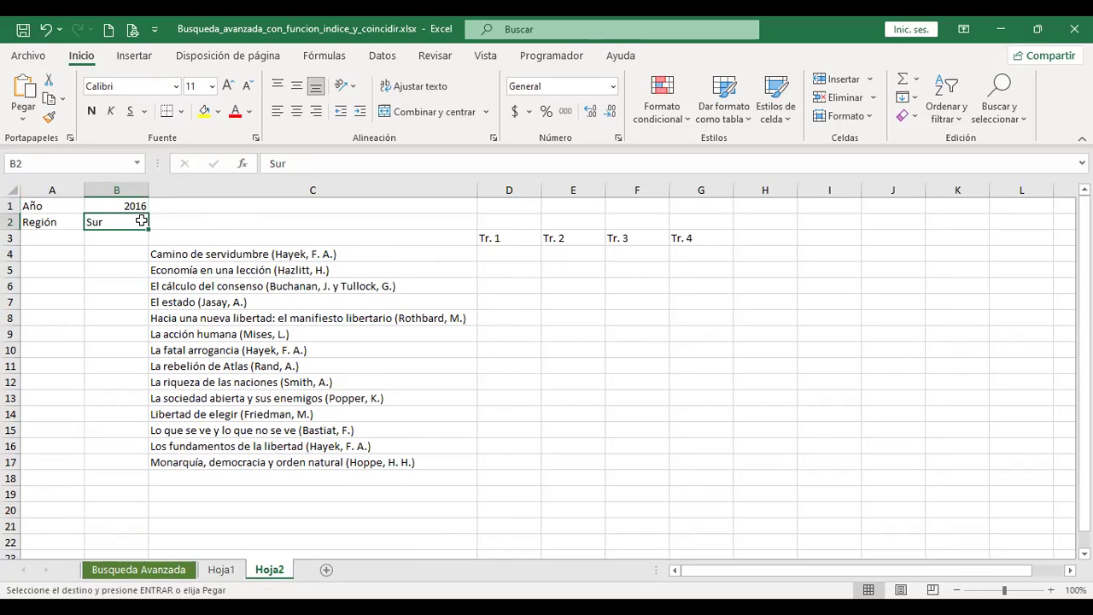
pyautogui.click(504, 249)
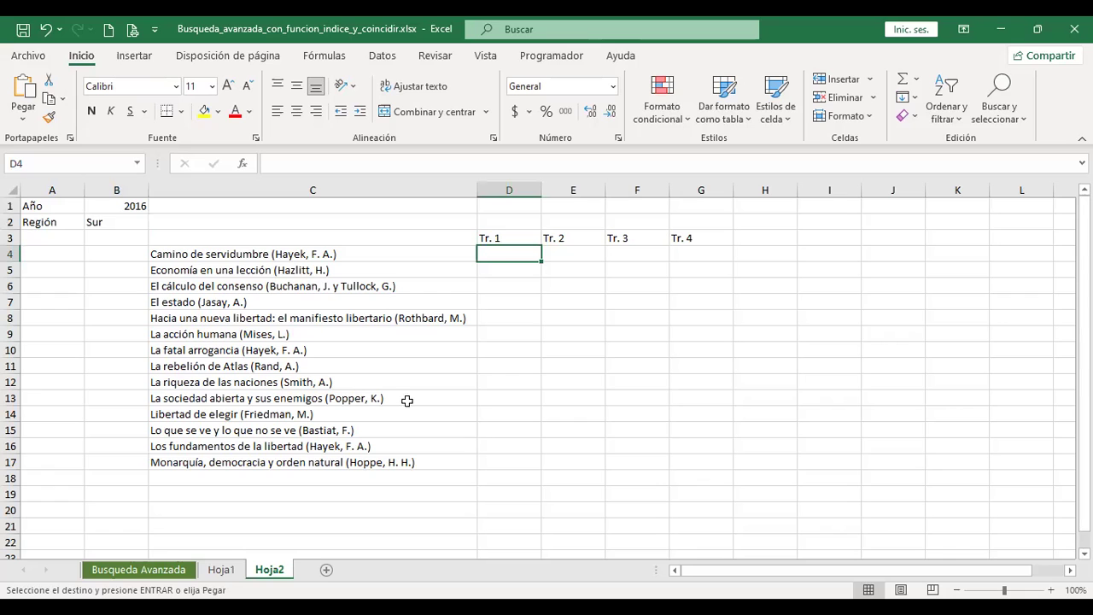
# - Check the workbook for existing defined names from the Hoja1 sheet, including in the Name Manager
pyautogui.click(136, 163)
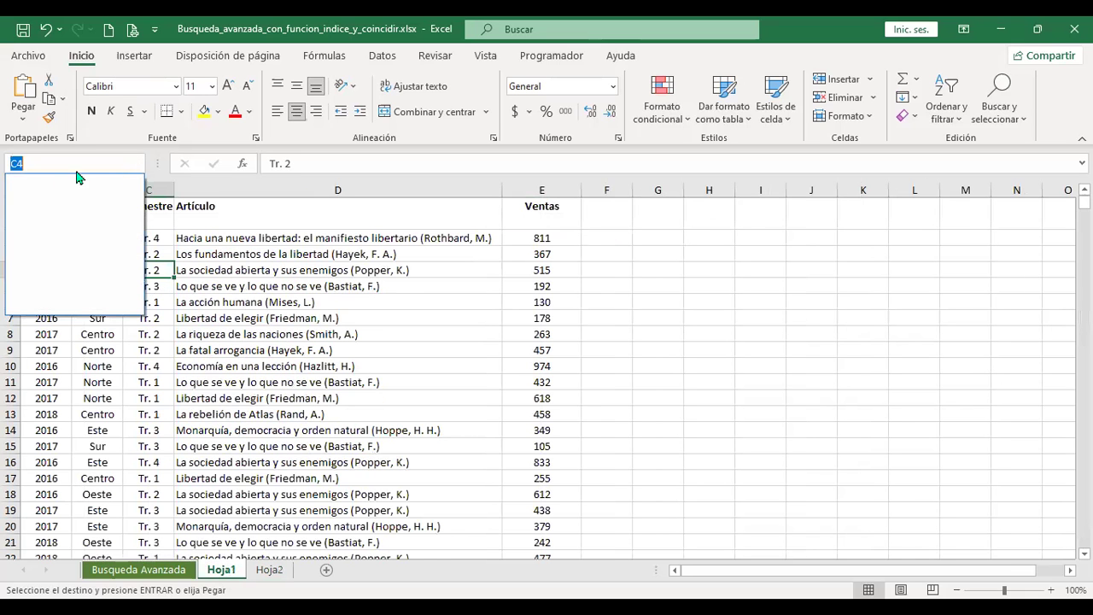
pyautogui.click(346, 258)
pyautogui.click(355, 239)
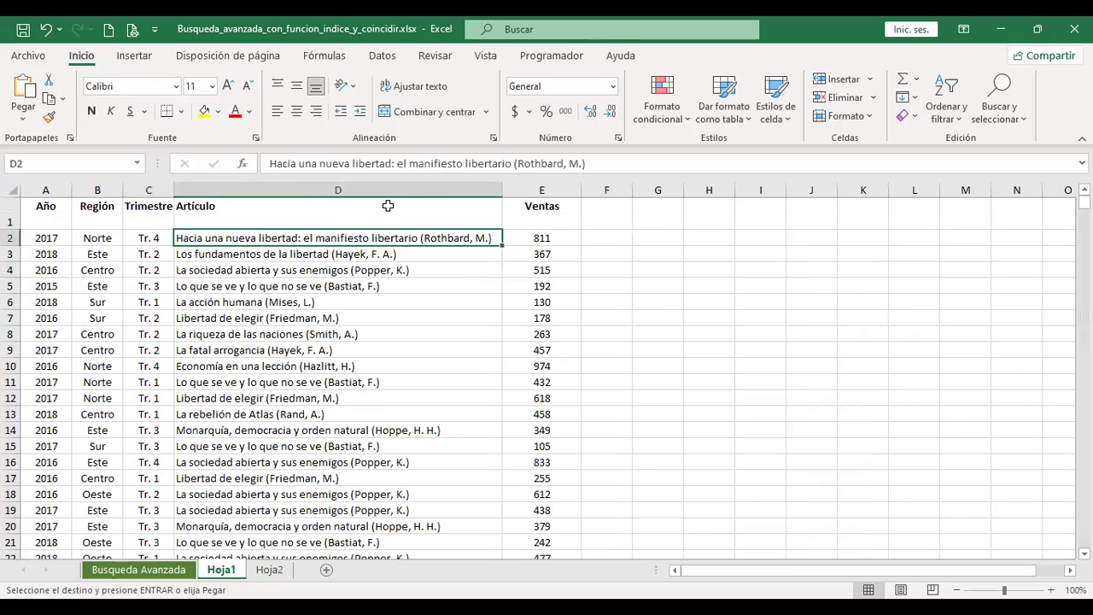
pyautogui.click(379, 60)
pyautogui.click(336, 60)
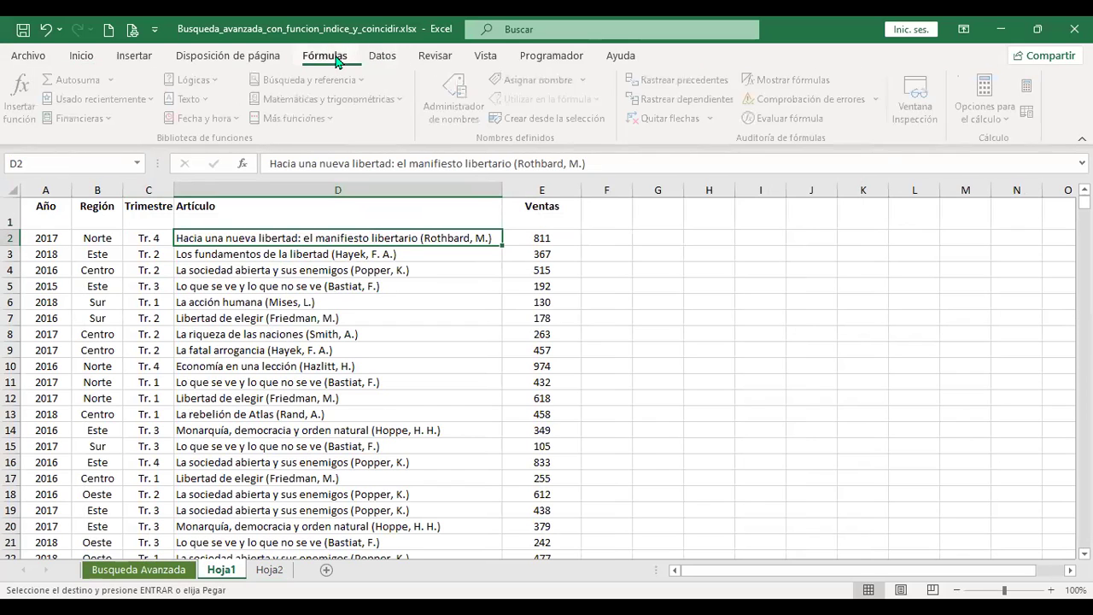
pyautogui.click(448, 119)
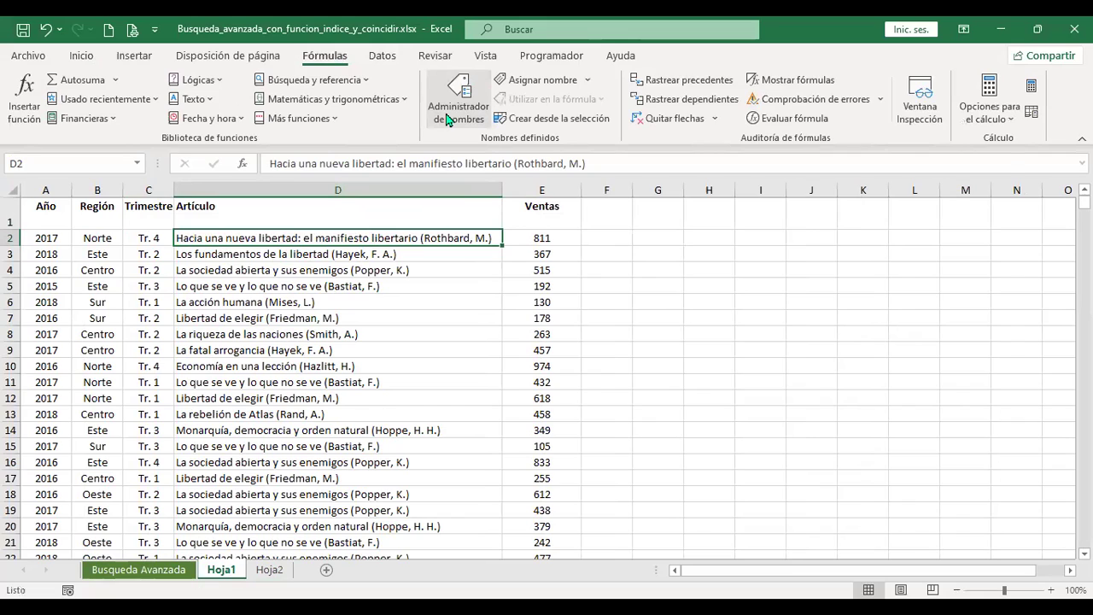
pyautogui.click(966, 382)
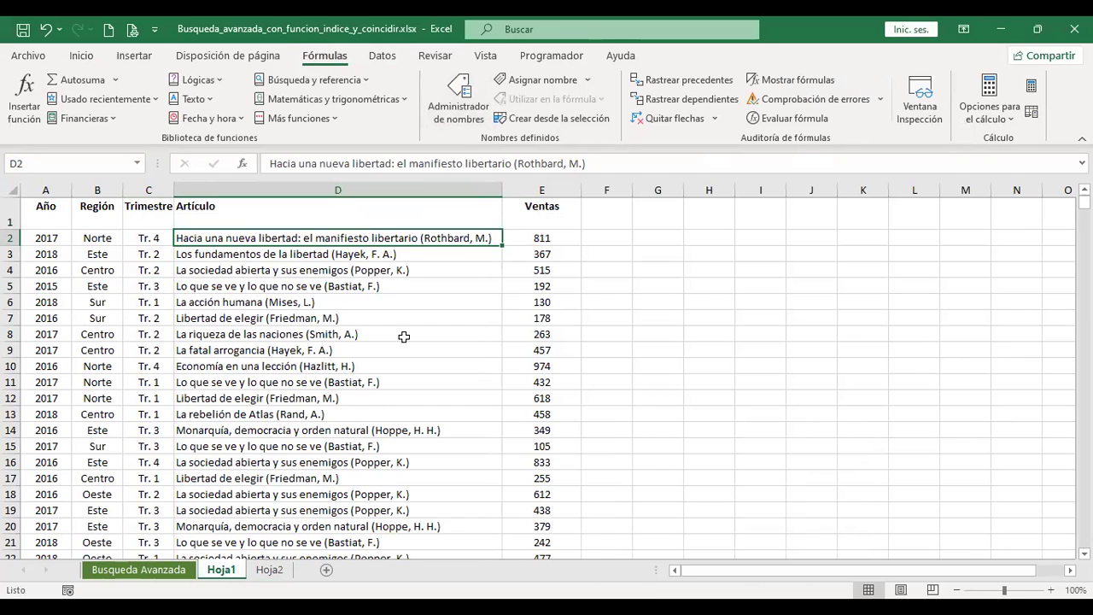
# - Select the whole sales data block on Hoja1 and inspect its last row to see how far the data extends
pyautogui.hotkey('ctrl', 'Home')
pyautogui.hotkey('ctrl', 'a')
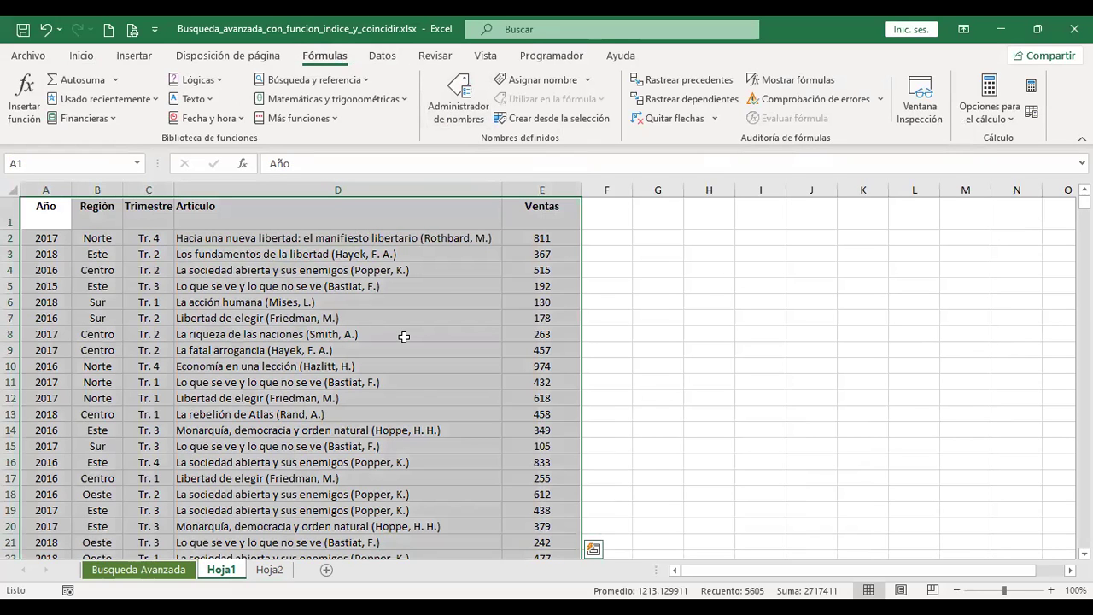
pyautogui.hotkey('ctrl', 'Home')
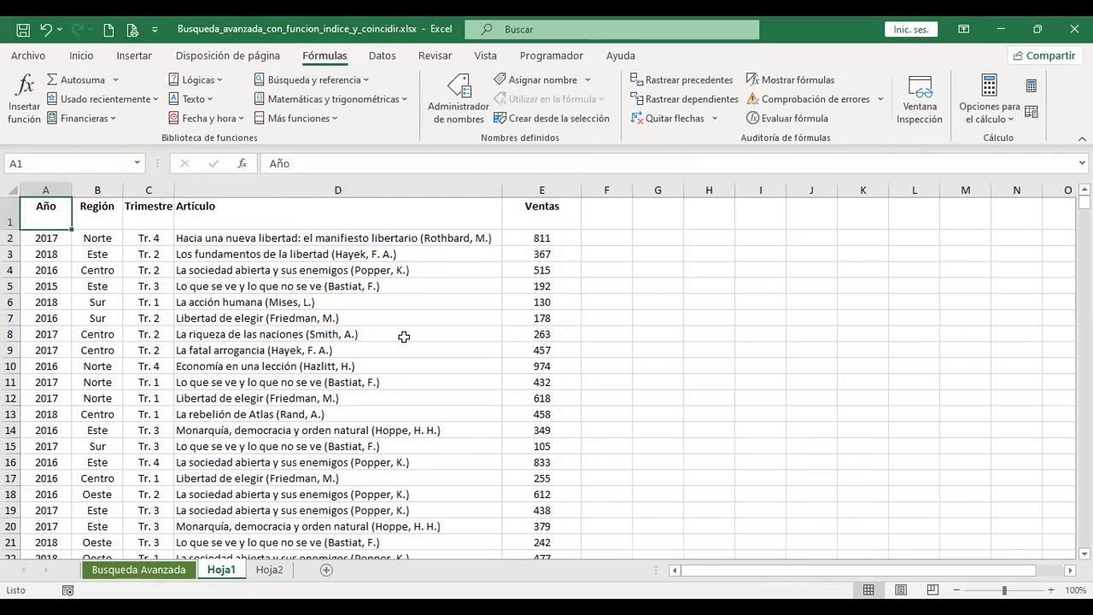
pyautogui.hotkey('ctrl', 'Down')
pyautogui.scroll(-2, 260, 402)
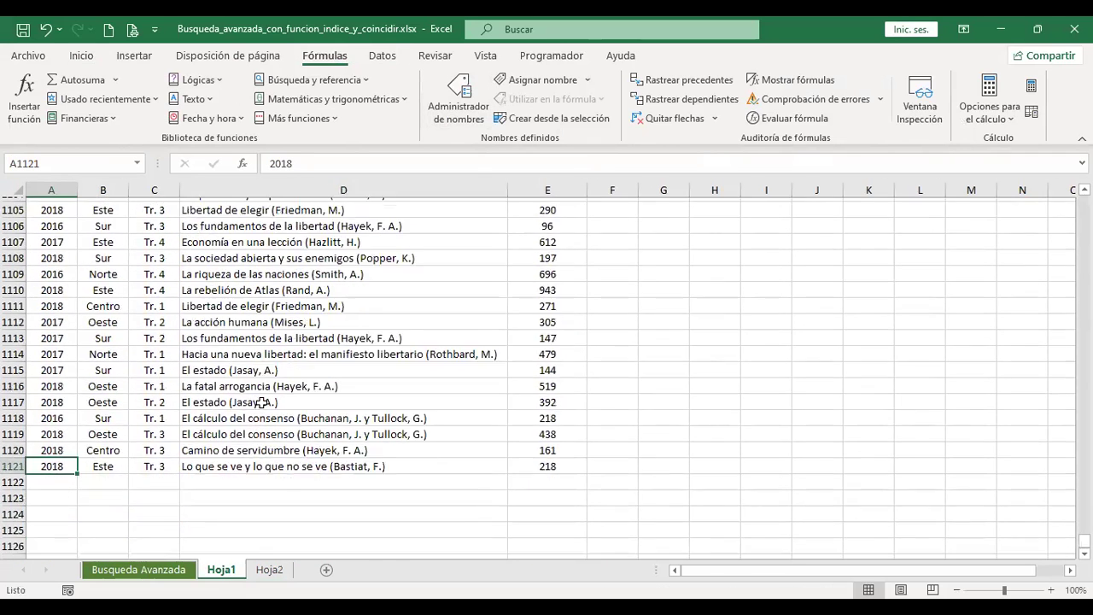
pyautogui.scroll(-2, 261, 403)
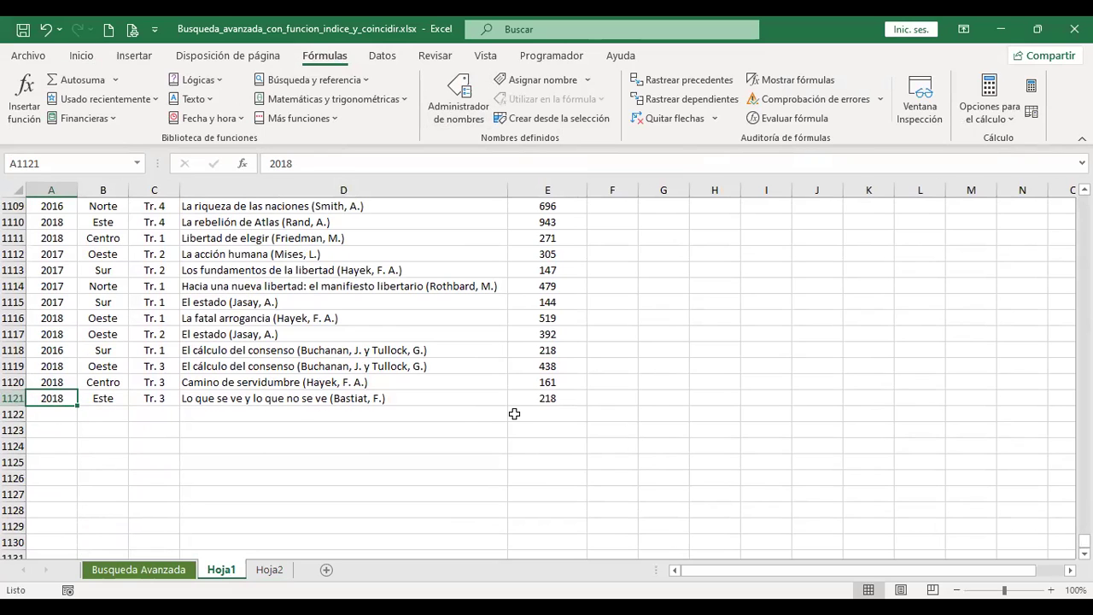
# - Create defined names for the whole sales data block on Hoja1, using the top row headings as the names
pyautogui.hotkey('ctrl', 'Up')
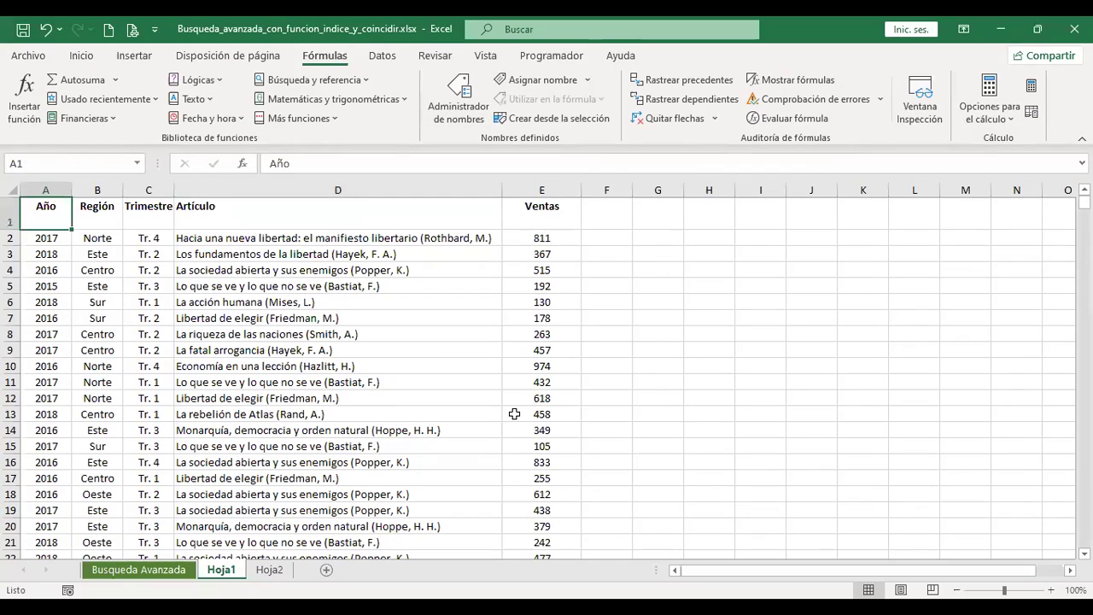
pyautogui.click(333, 319)
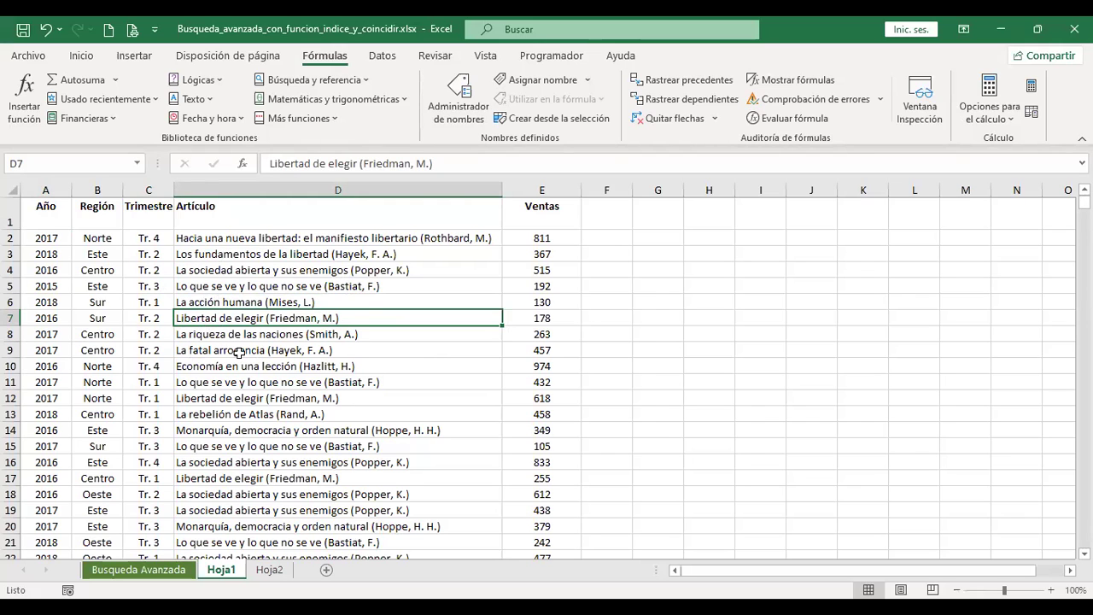
pyautogui.hotkey('ctrl', 'Home')
pyautogui.hotkey('ctrl', 'a')
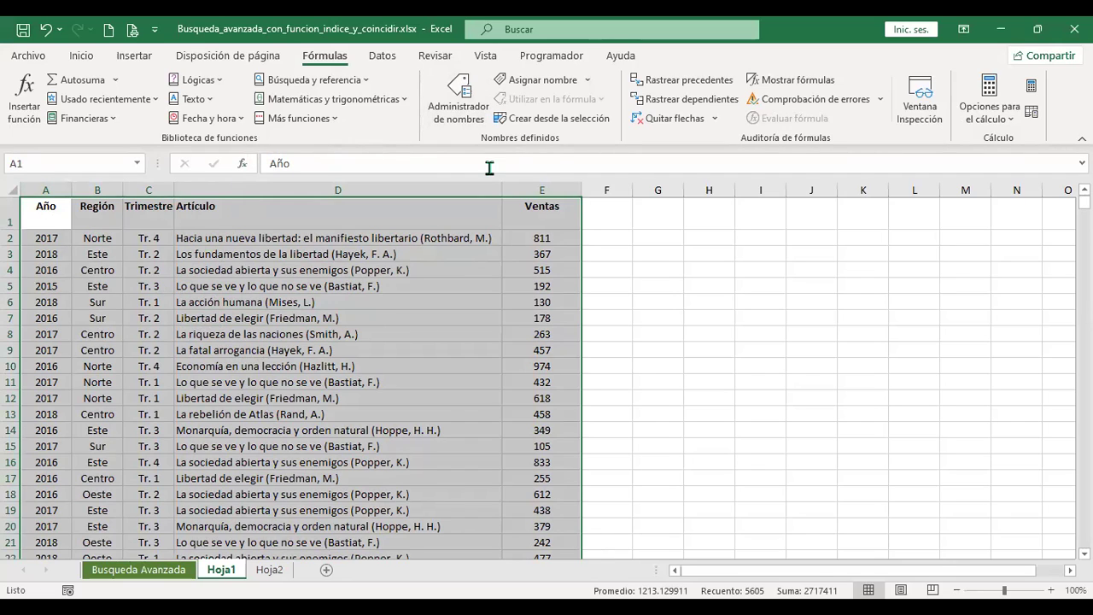
pyautogui.click(574, 125)
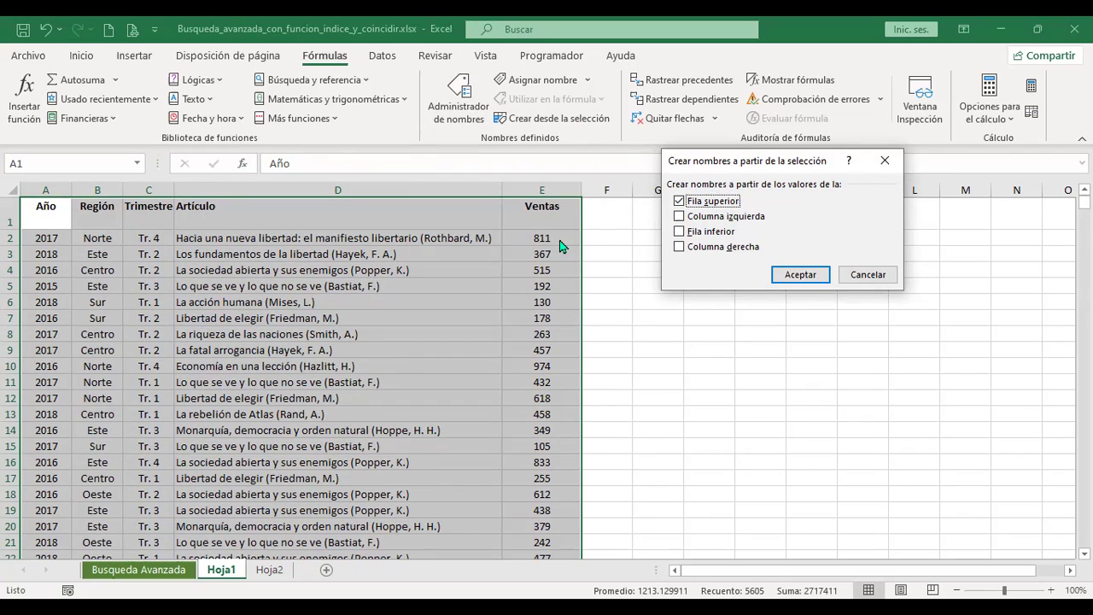
pyautogui.click(812, 274)
pyautogui.click(816, 270)
# - Check in the Name Manager which ranges the Año, Región, Trimestre and Ventas names refer to
pyautogui.click(458, 98)
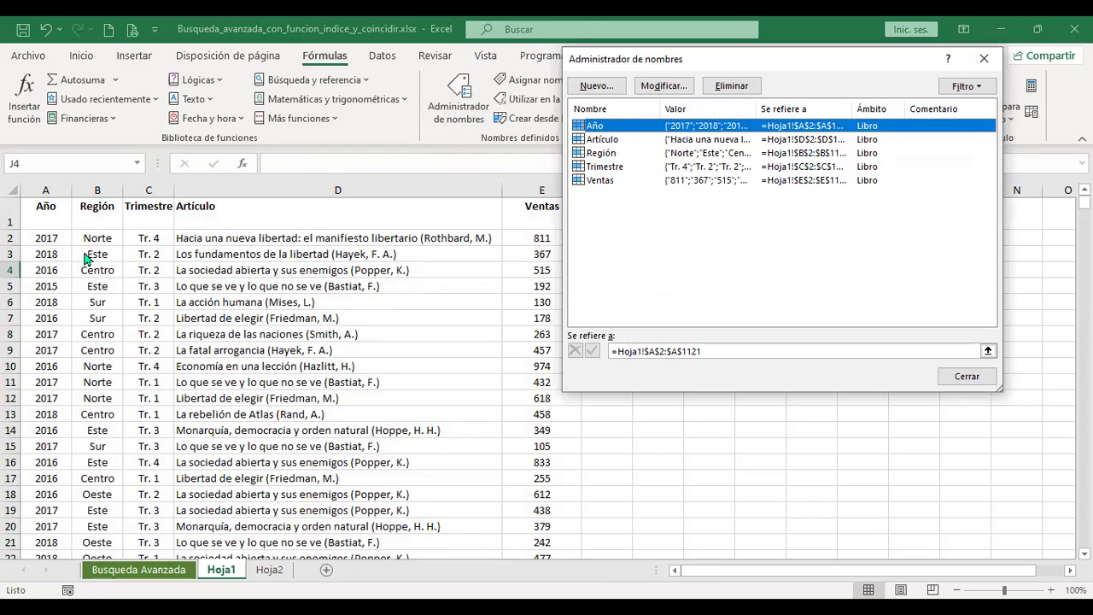
pyautogui.click(614, 153)
pyautogui.click(609, 167)
pyautogui.click(607, 181)
pyautogui.click(967, 376)
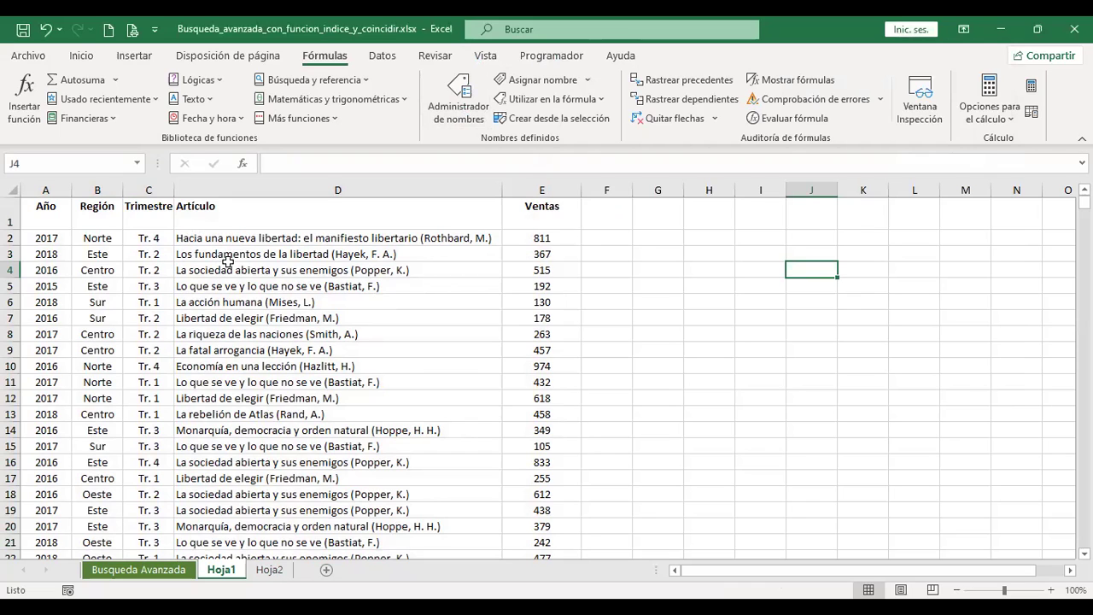
# - Review the empty report range D4:G17 on Hoja2 and locate the C4 title, Camino de servidumbre, in the Hoja1 sales data
pyautogui.click(268, 574)
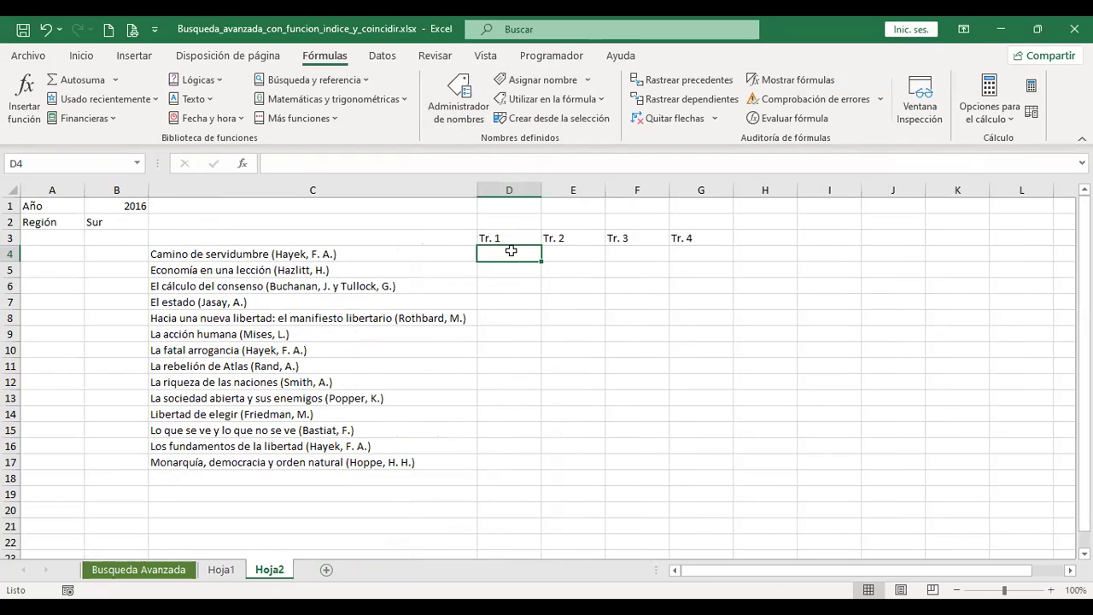
pyautogui.moveTo(509, 253); pyautogui.dragTo(688, 468)
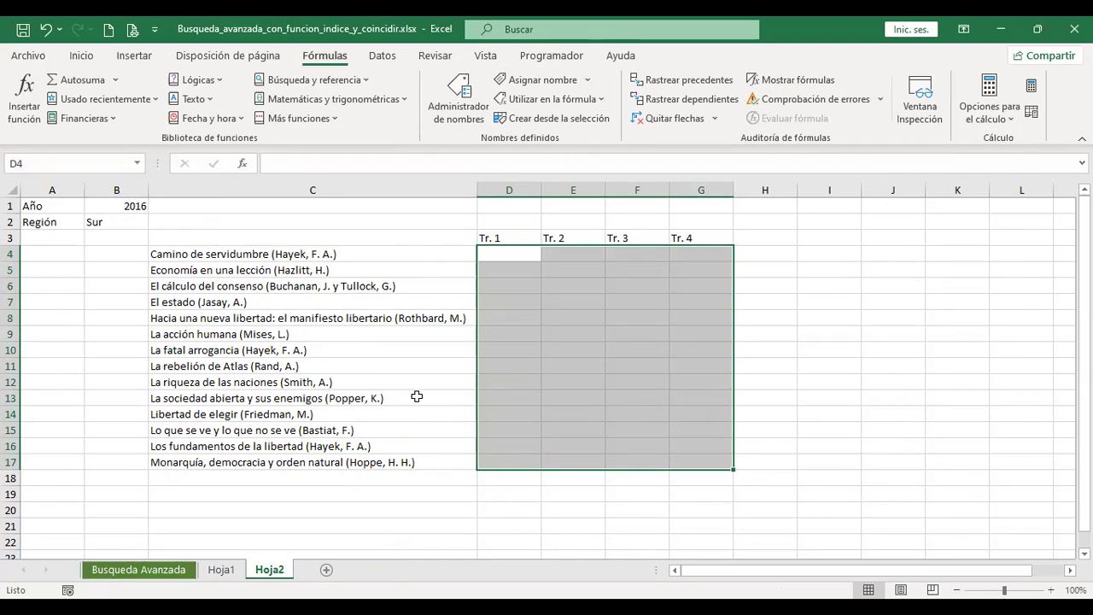
pyautogui.click(281, 255)
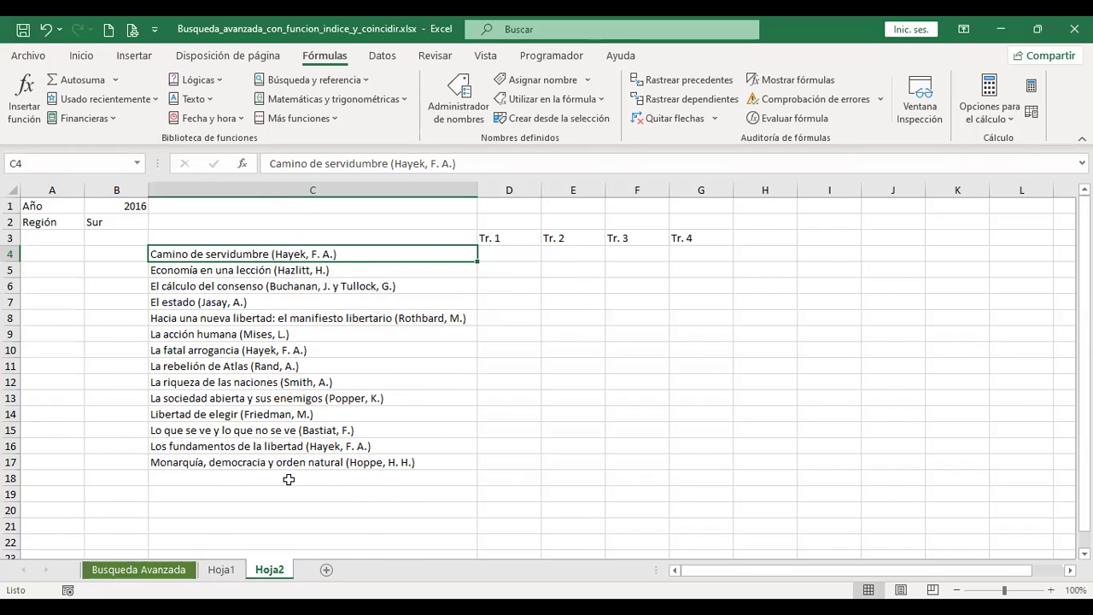
pyautogui.click(221, 570)
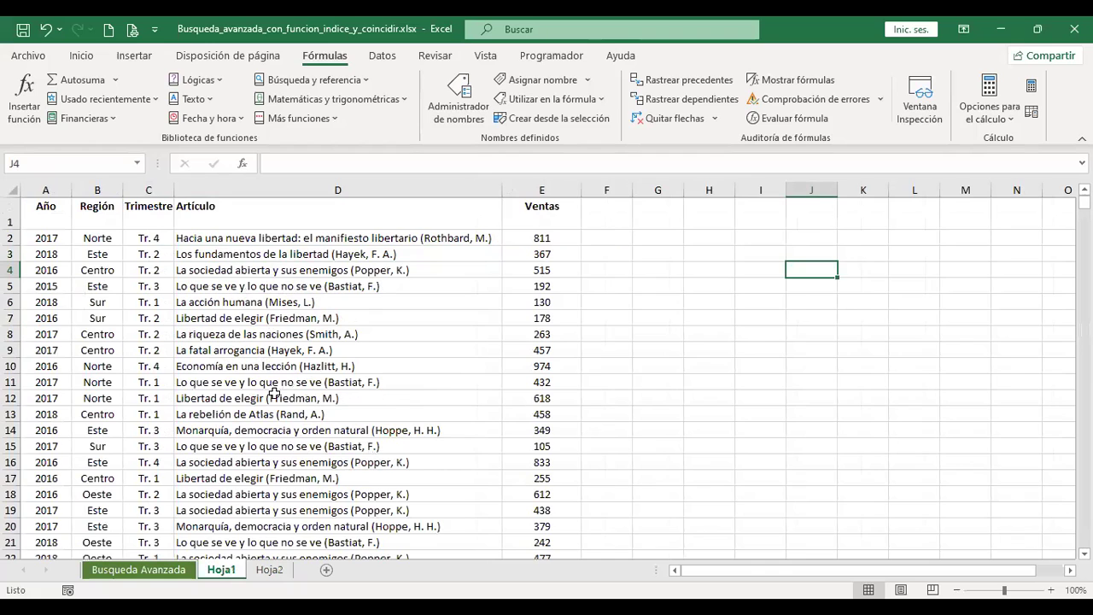
pyautogui.scroll(-3, 274, 394)
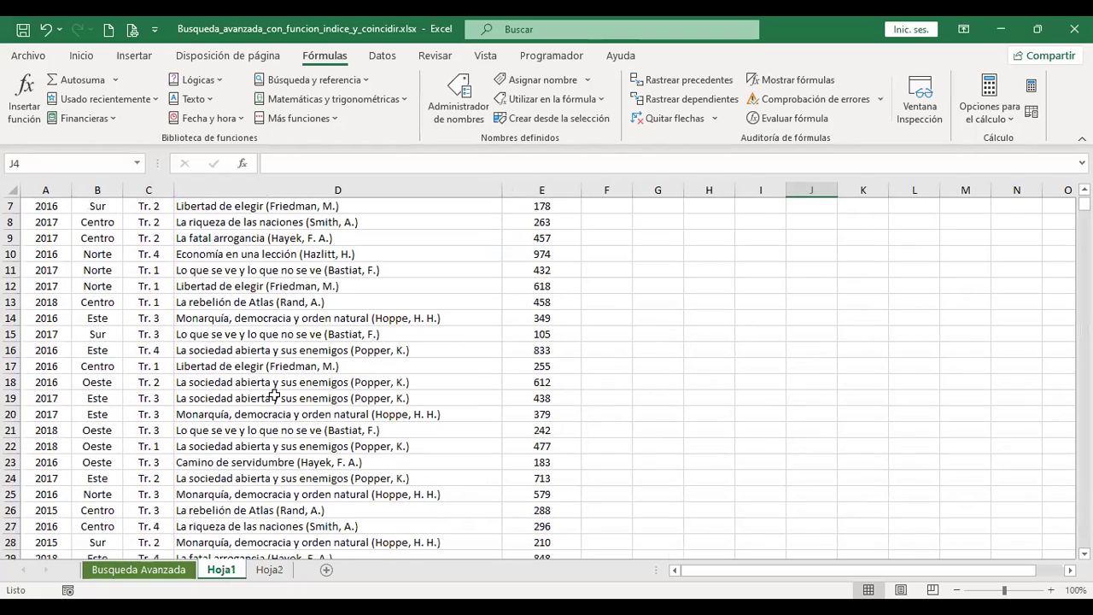
pyautogui.click(288, 459)
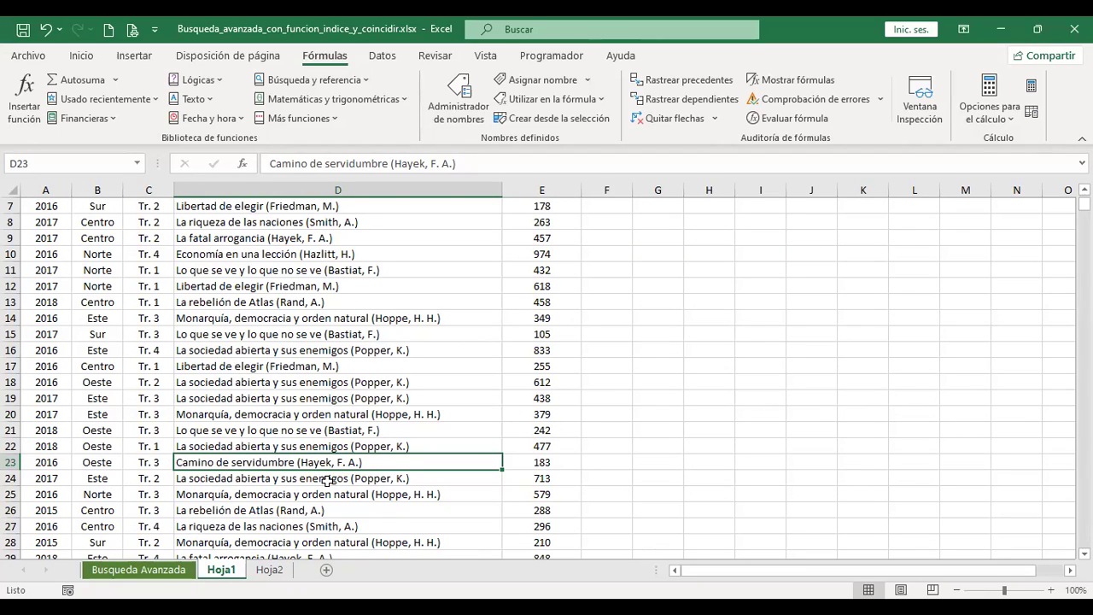
# - Compare the region in B2, the title in C4 and report cell F4 on Hoja2 with the Camino de servidumbre record in row 23 of Hoja1
pyautogui.click(270, 570)
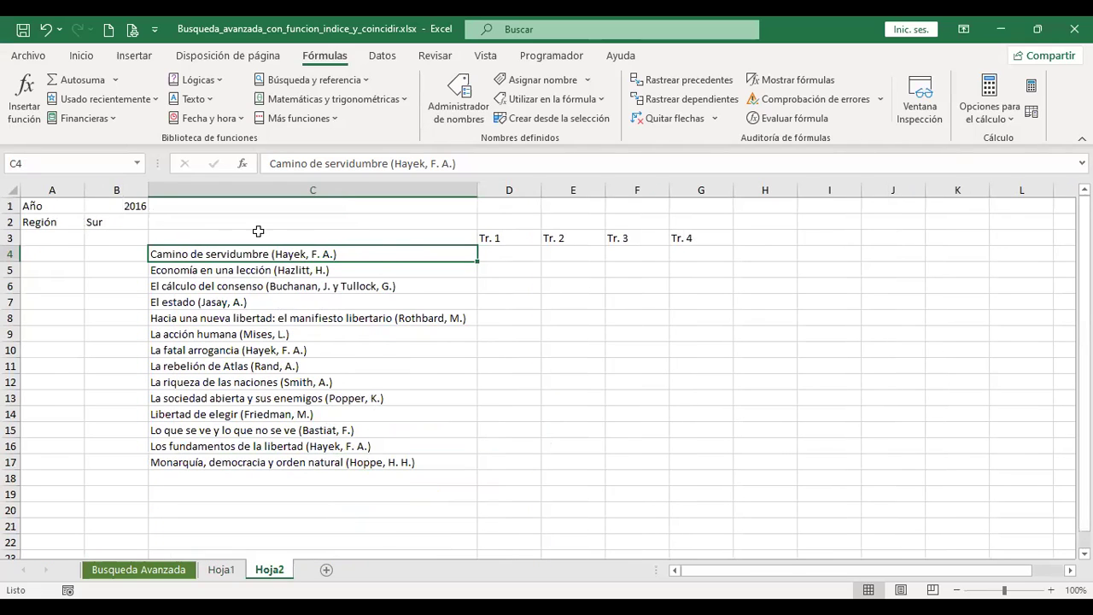
pyautogui.click(118, 224)
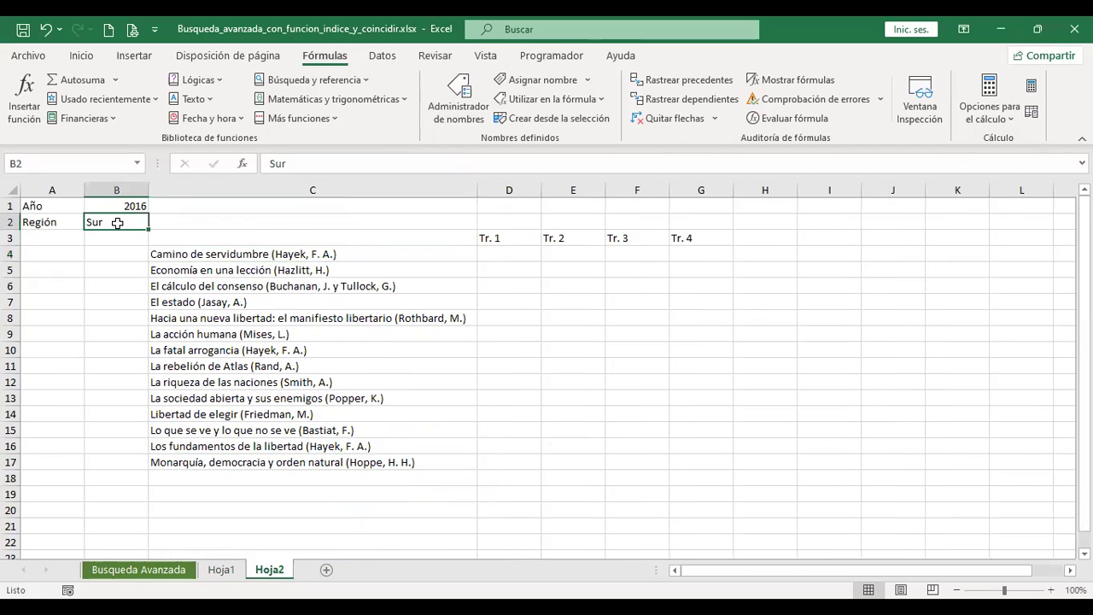
pyautogui.click(285, 256)
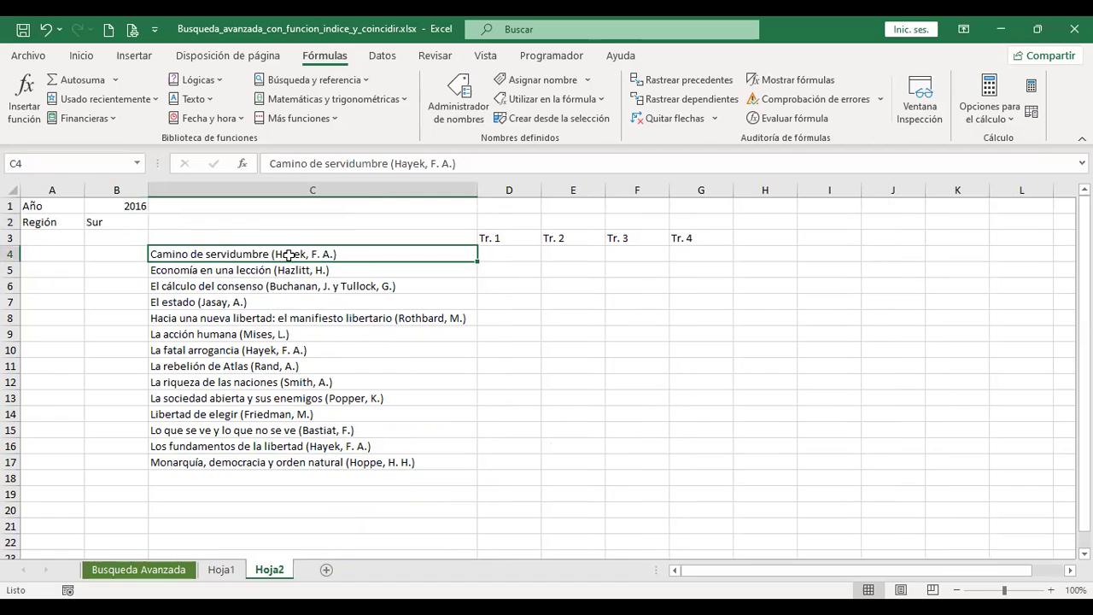
pyautogui.click(632, 253)
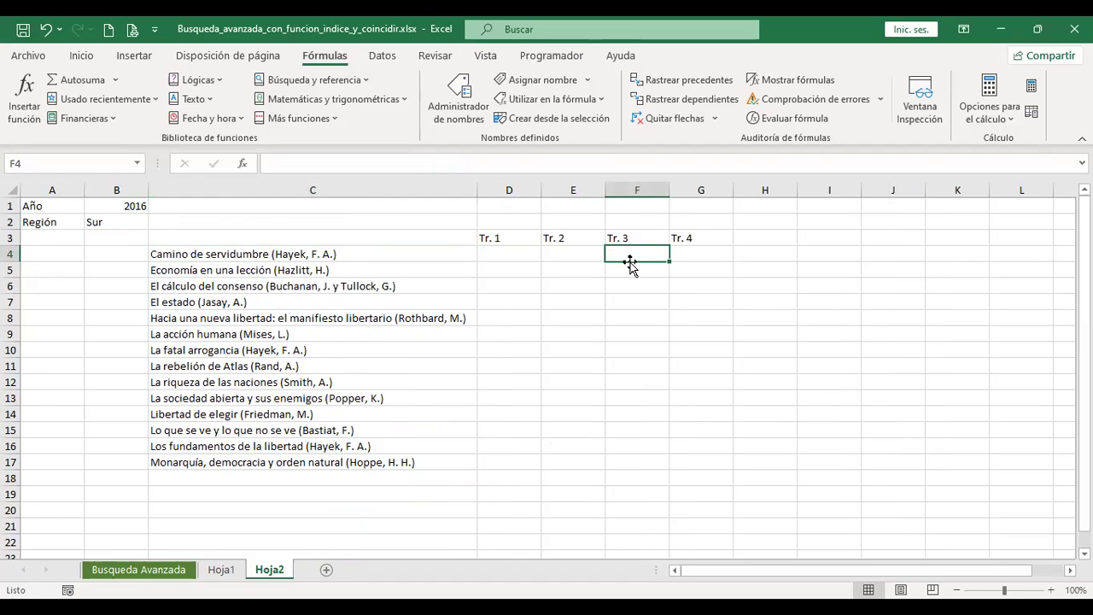
pyautogui.click(214, 572)
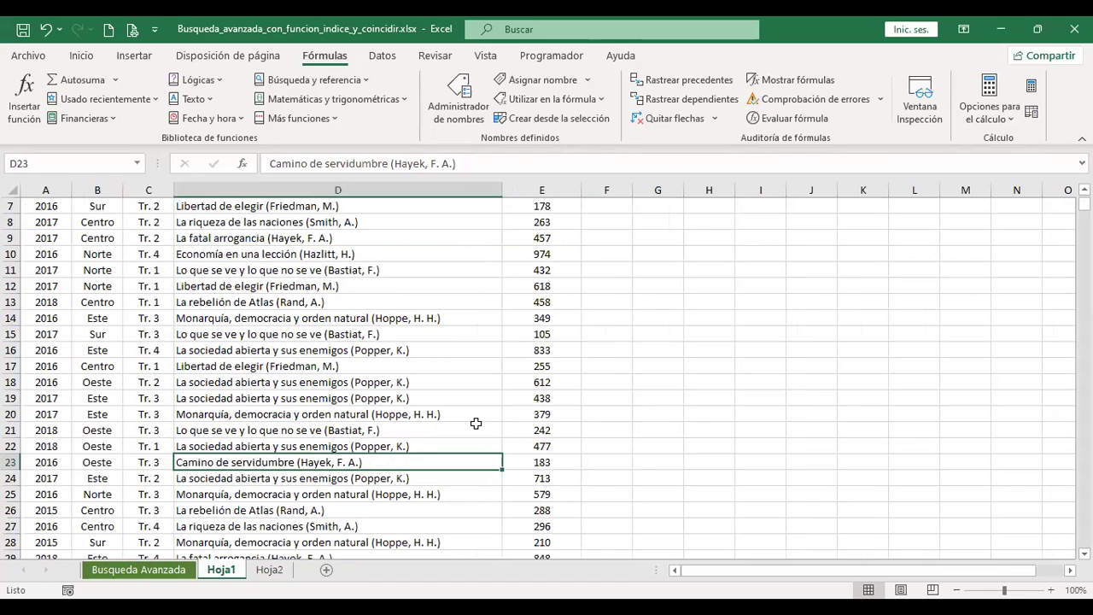
pyautogui.click(544, 461)
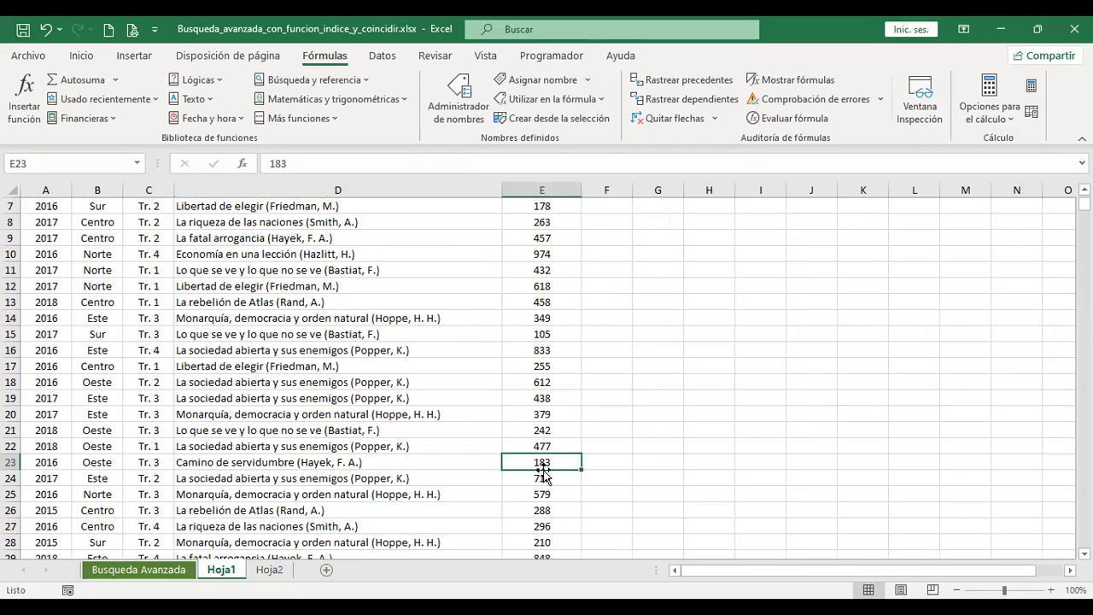
pyautogui.click(268, 569)
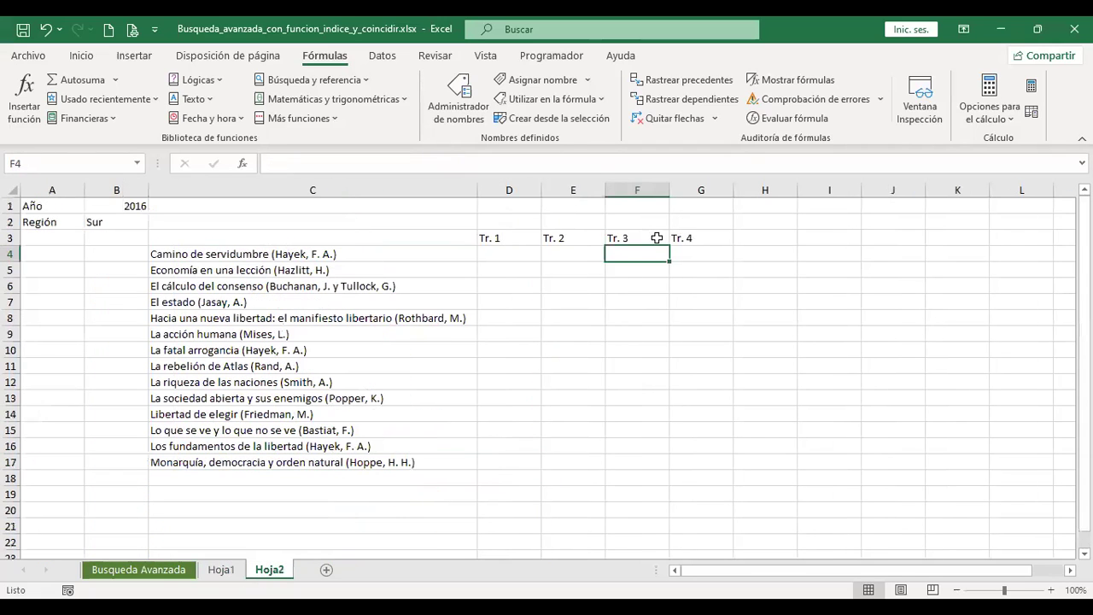
pyautogui.click(509, 252)
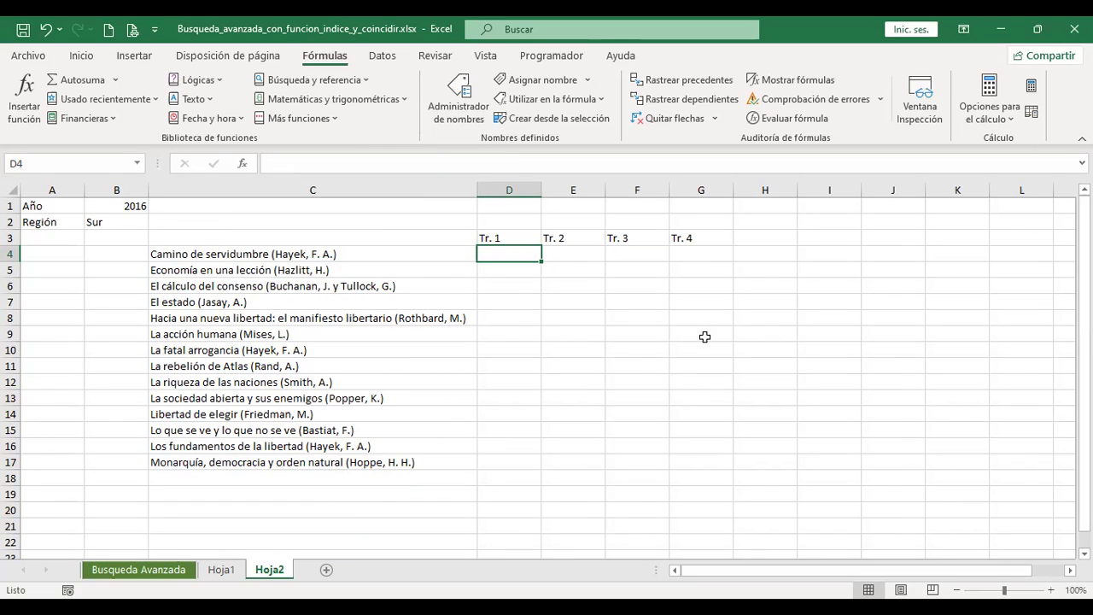
pyautogui.write('+COIN')
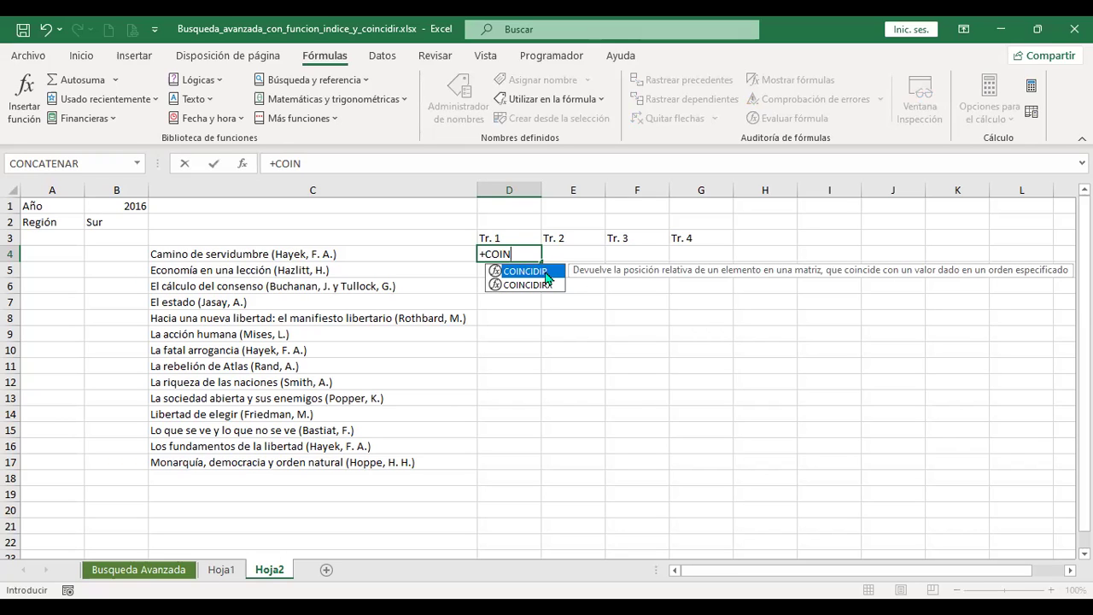
pyautogui.press('Tab')
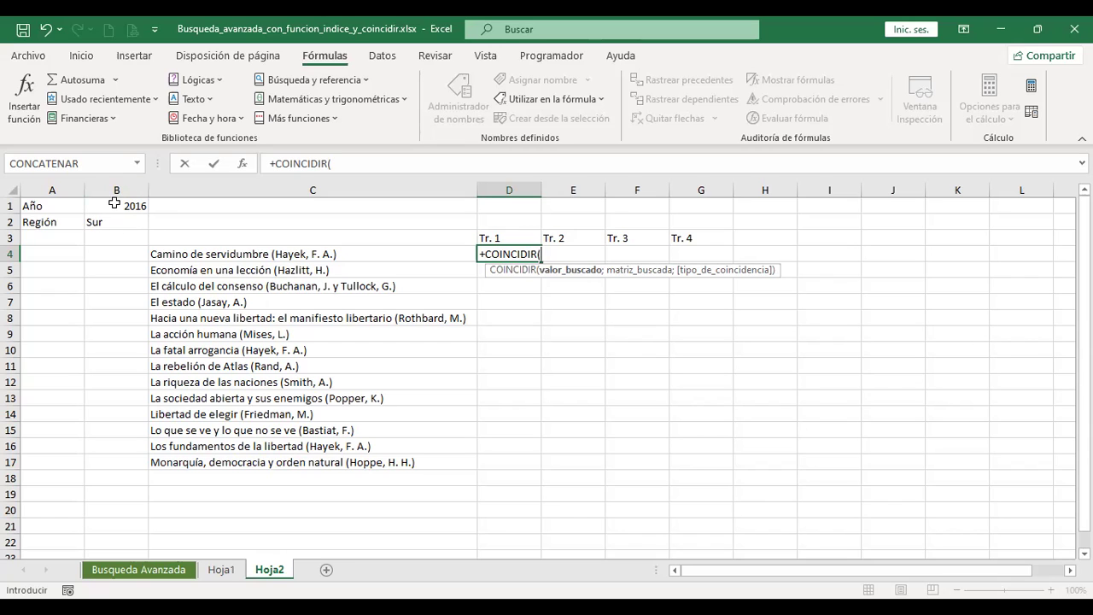
pyautogui.press('Escape')
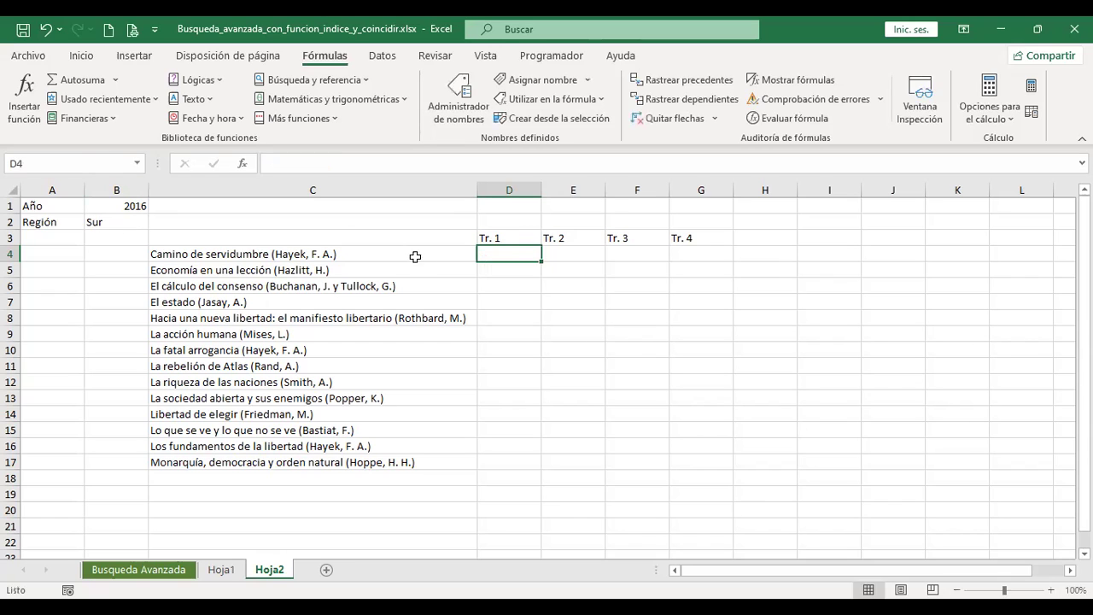
# - Review the lookup criteria on Hoja2: quarter headings in D3:G3, title in C4, year in B1 and region in B2
pyautogui.click(514, 236)
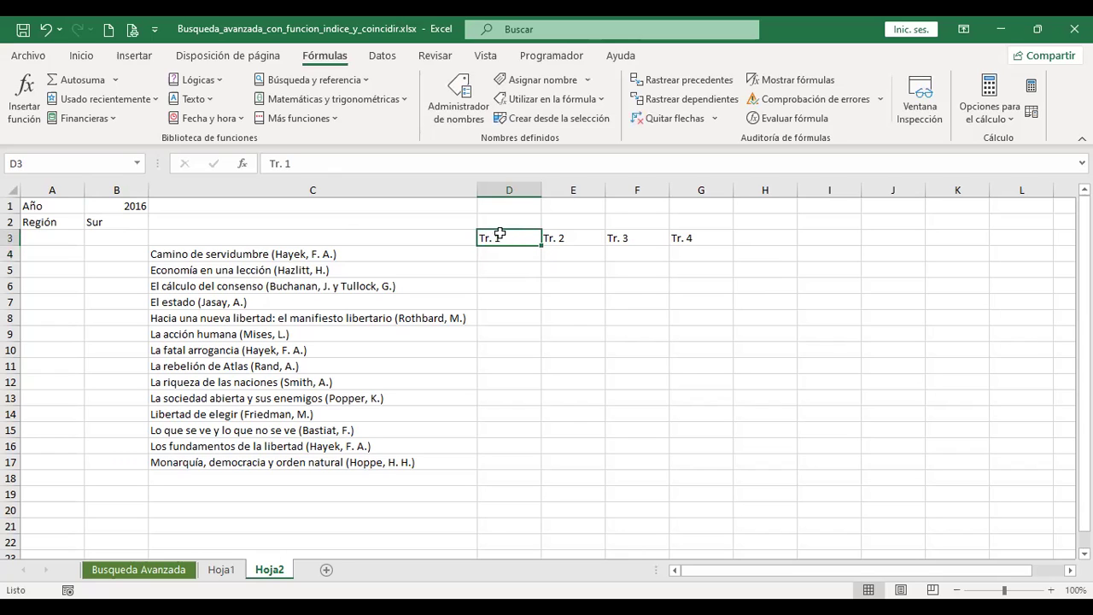
pyautogui.click(595, 237)
pyautogui.click(637, 239)
pyautogui.click(689, 238)
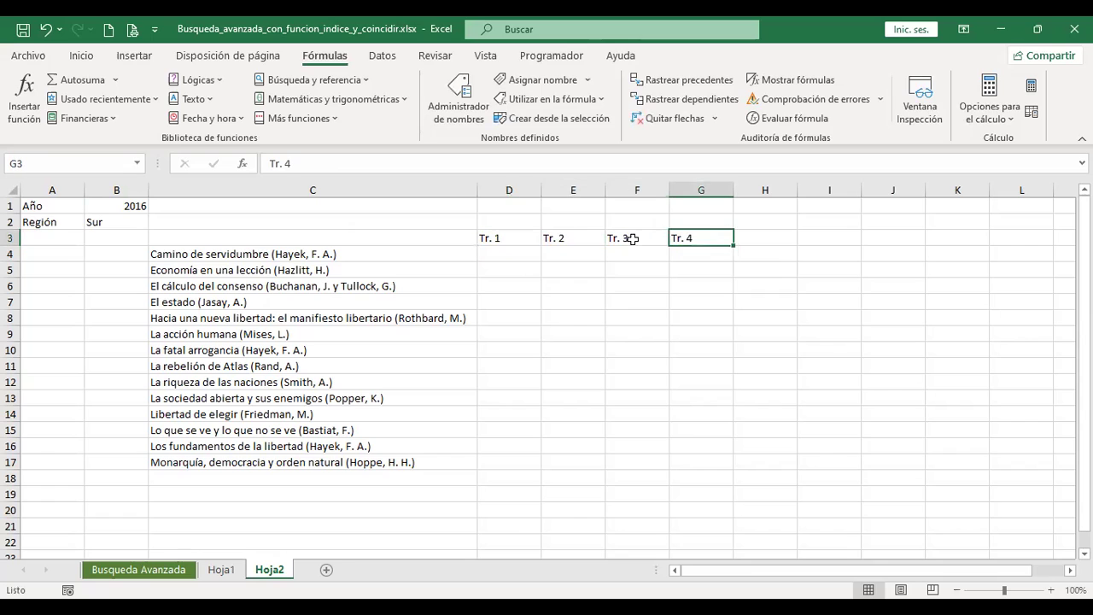
pyautogui.click(519, 239)
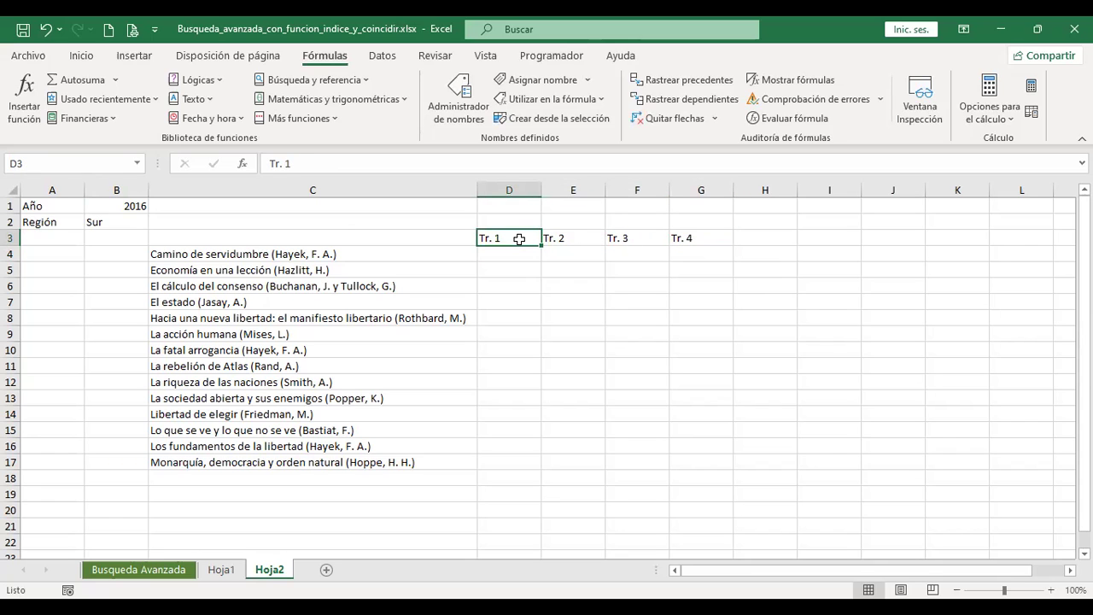
pyautogui.click(354, 256)
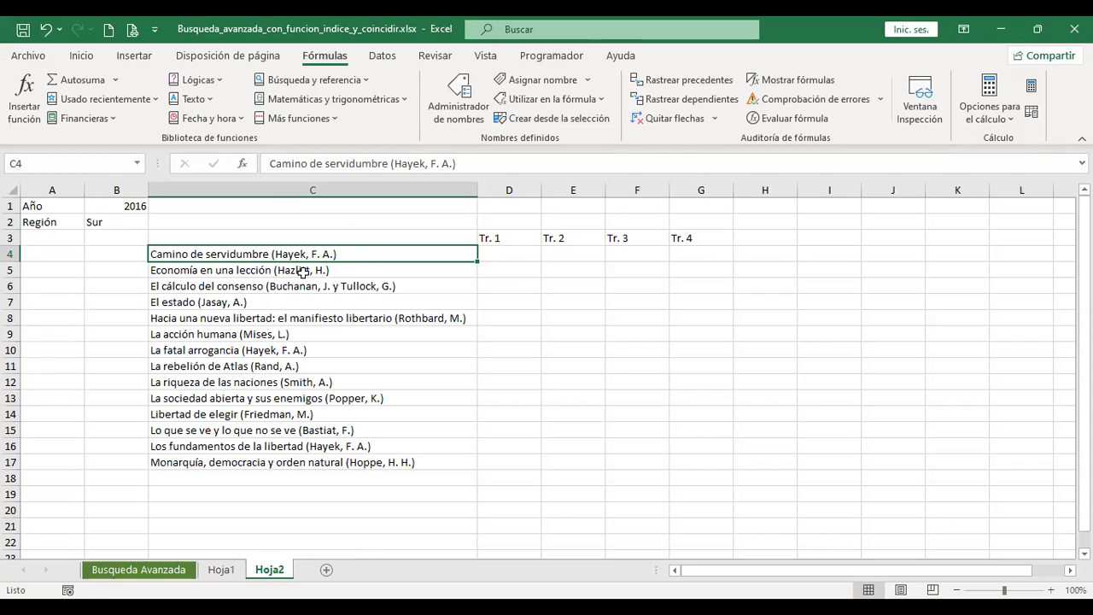
pyautogui.click(112, 206)
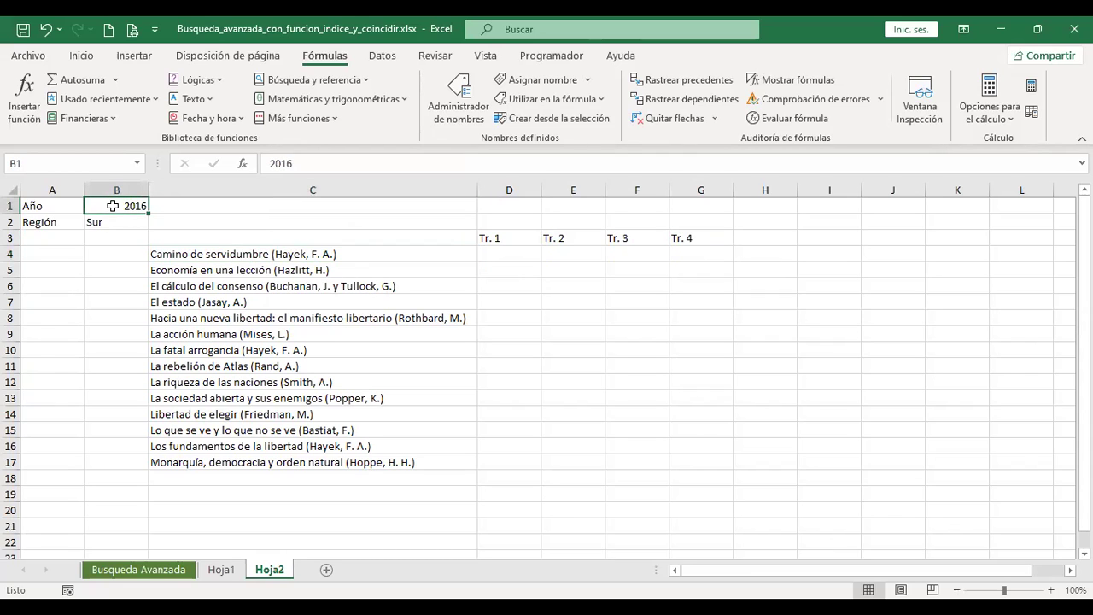
pyautogui.click(115, 222)
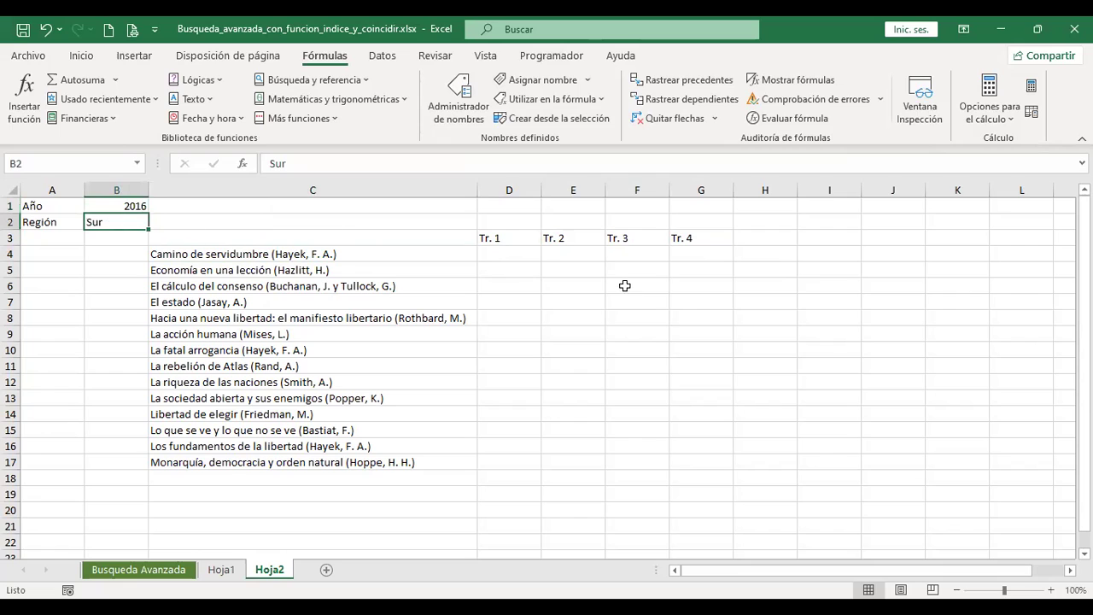
pyautogui.click(518, 238)
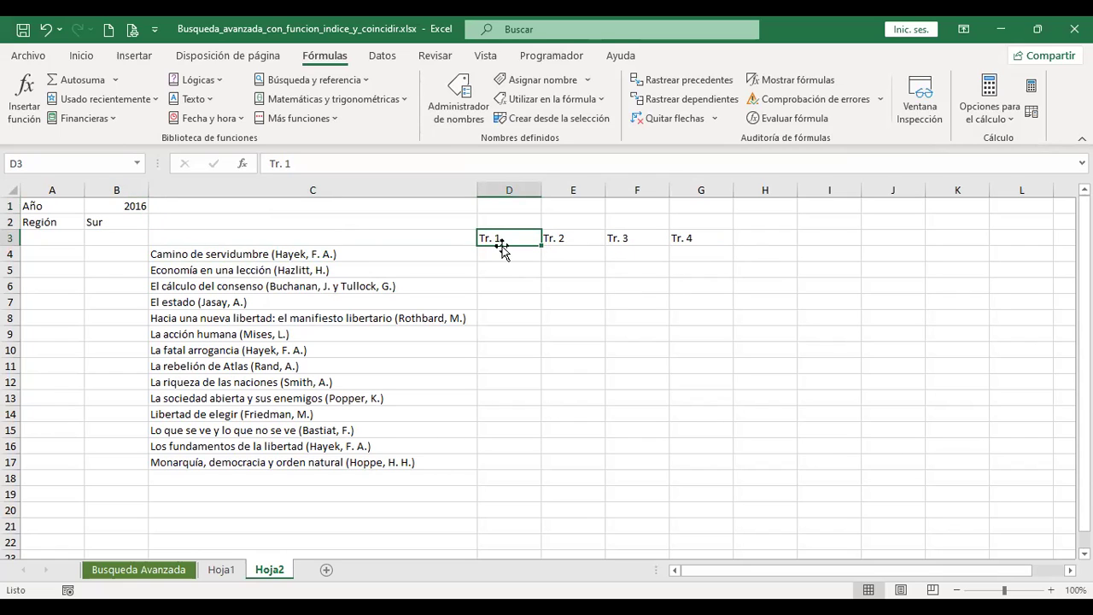
pyautogui.click(578, 239)
pyautogui.click(505, 239)
pyautogui.click(578, 234)
pyautogui.click(517, 244)
# - Compare the report titles in column C of Hoja2 with the Artículo entries on Hoja1, using Hacia una nueva libertad as the example
pyautogui.click(362, 253)
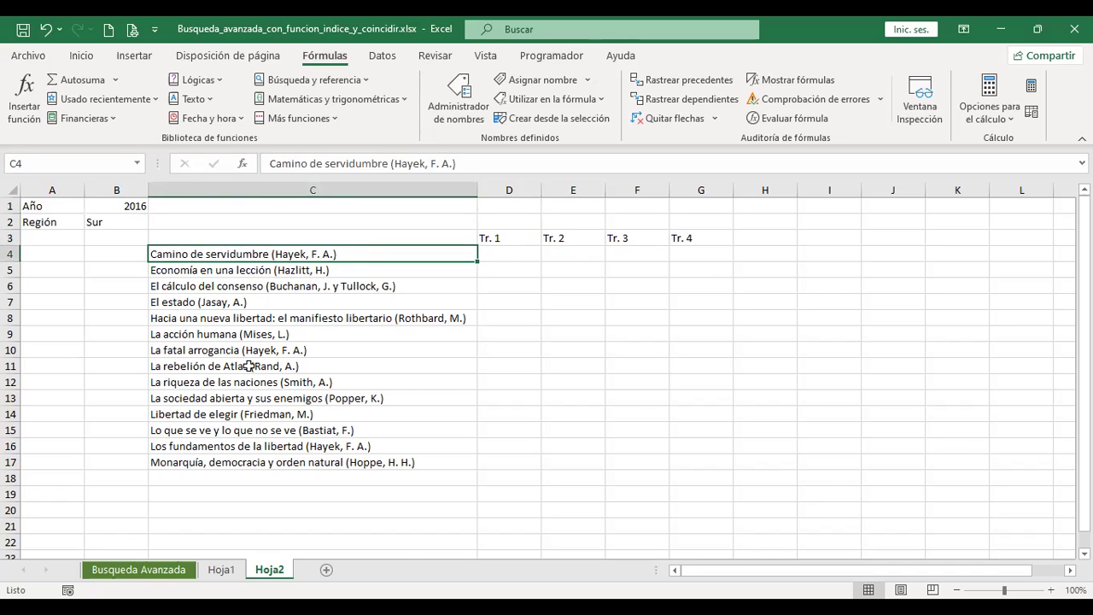
pyautogui.click(221, 569)
pyautogui.scroll(2, 328, 337)
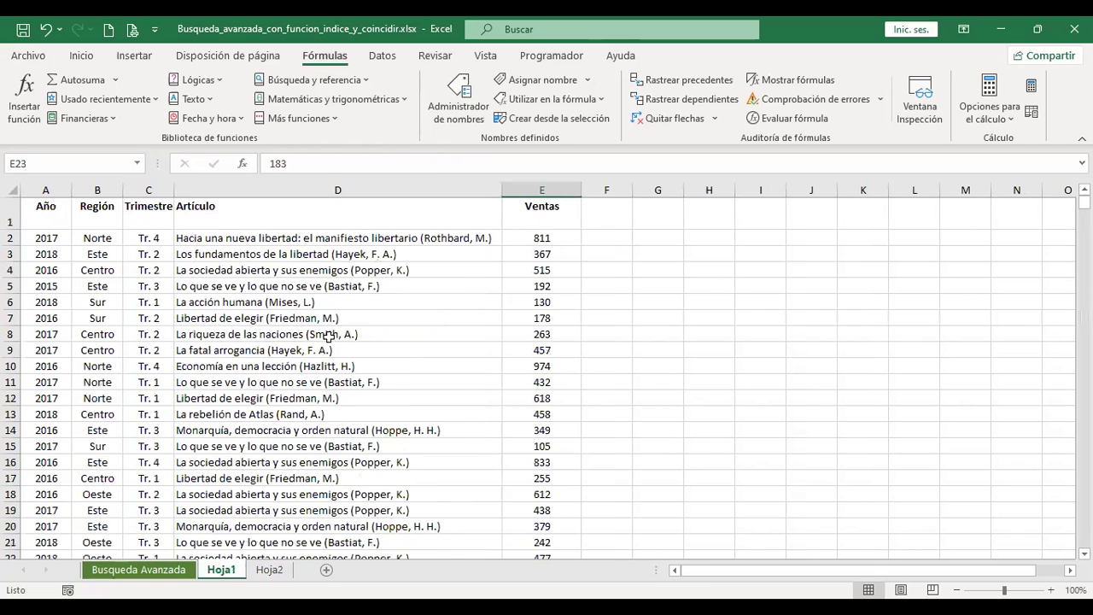
pyautogui.click(336, 239)
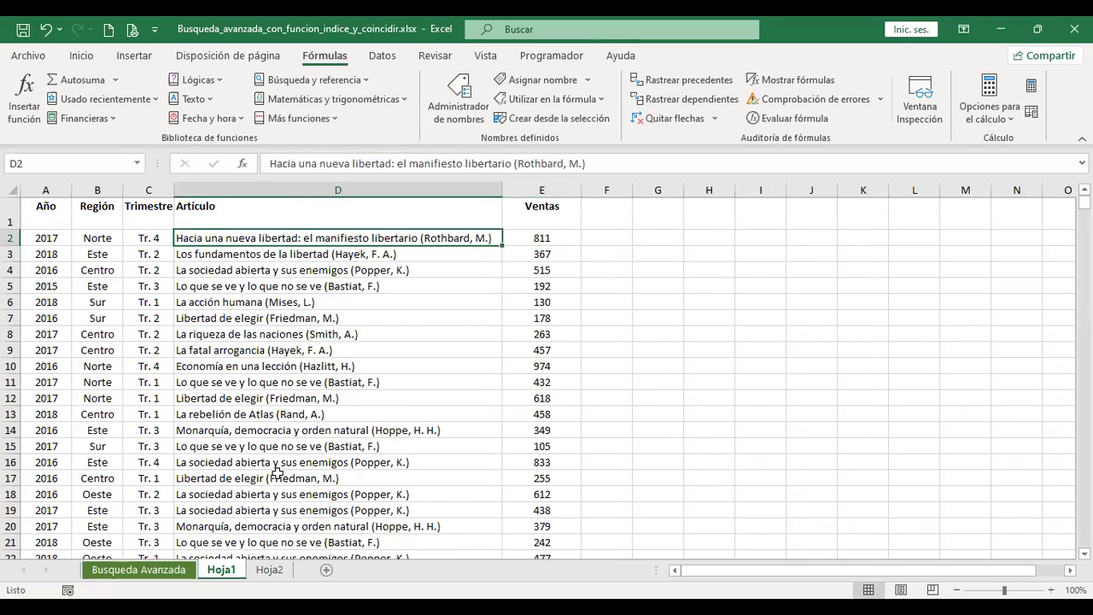
pyautogui.click(269, 569)
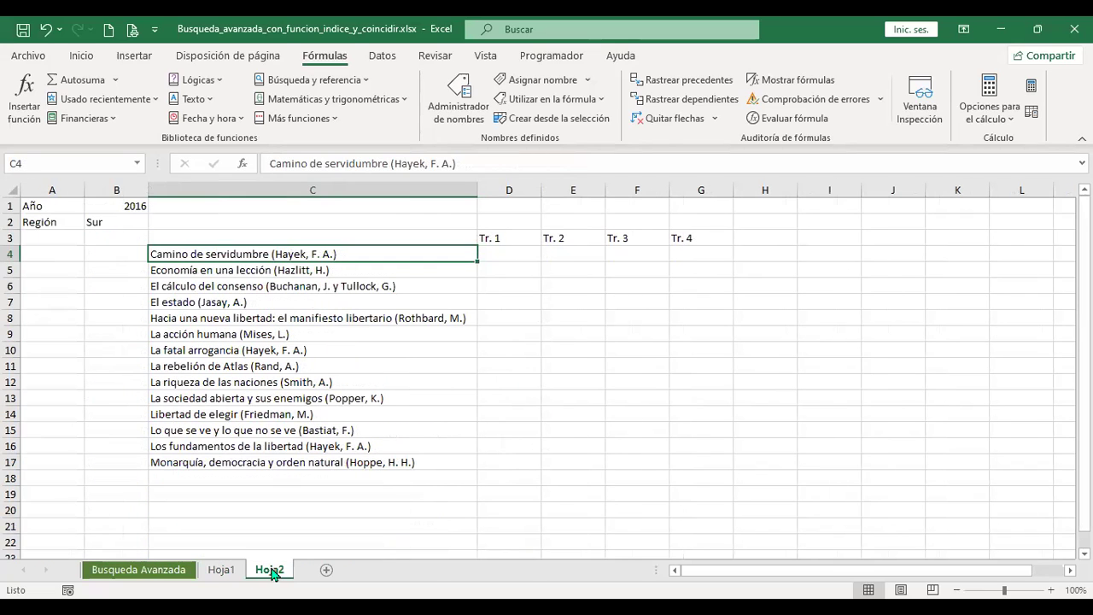
pyautogui.click(304, 320)
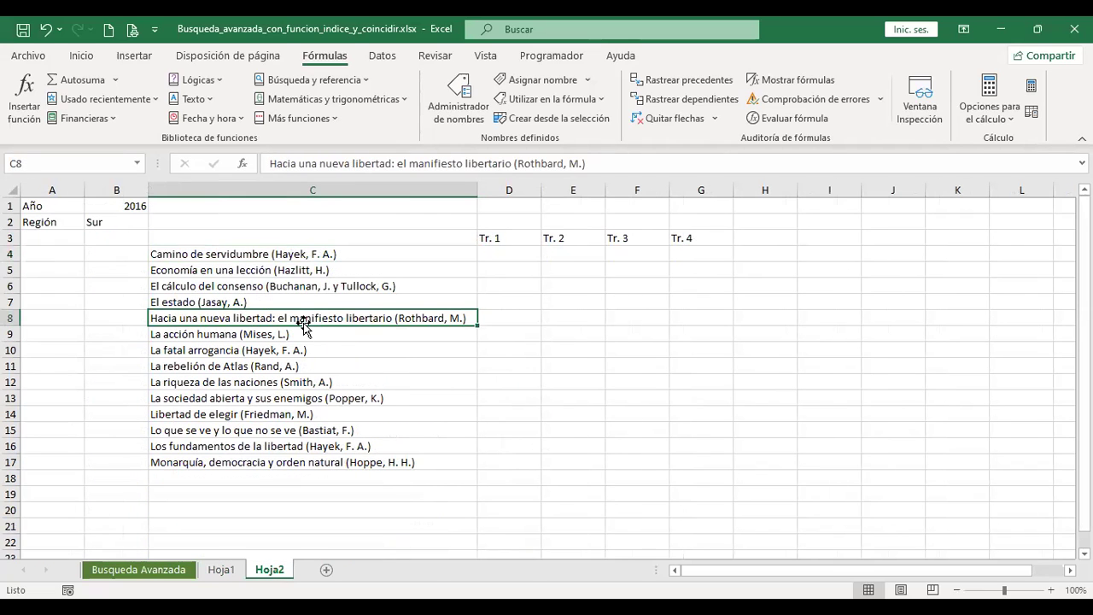
# - Check the Hacia una nueva libertad entry in D2 of Hoja1 against the same title in C8 of Hoja2
pyautogui.click(224, 571)
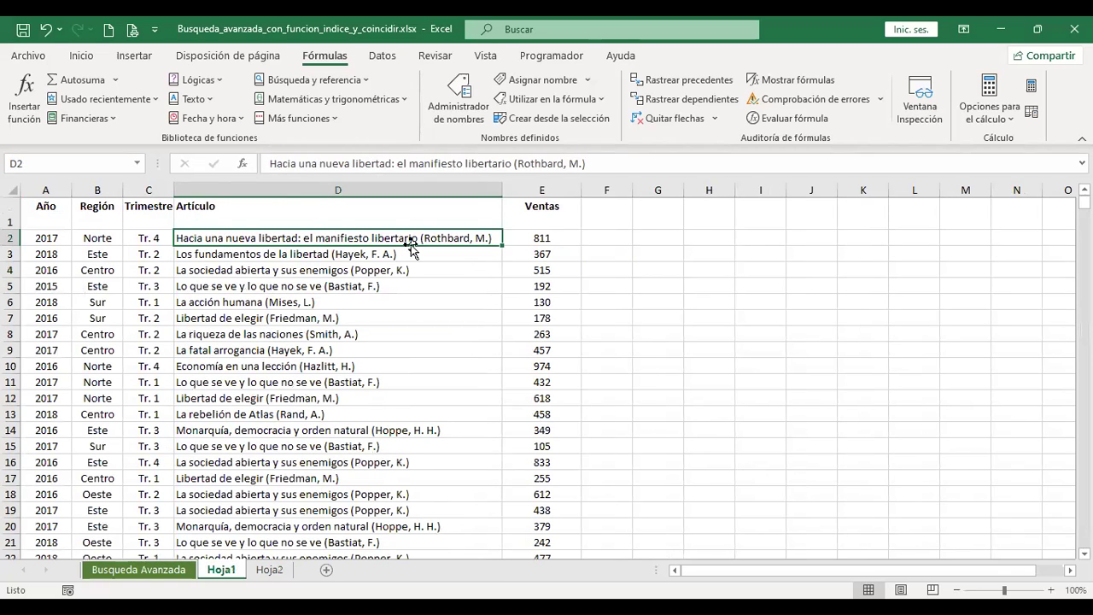
pyautogui.click(269, 570)
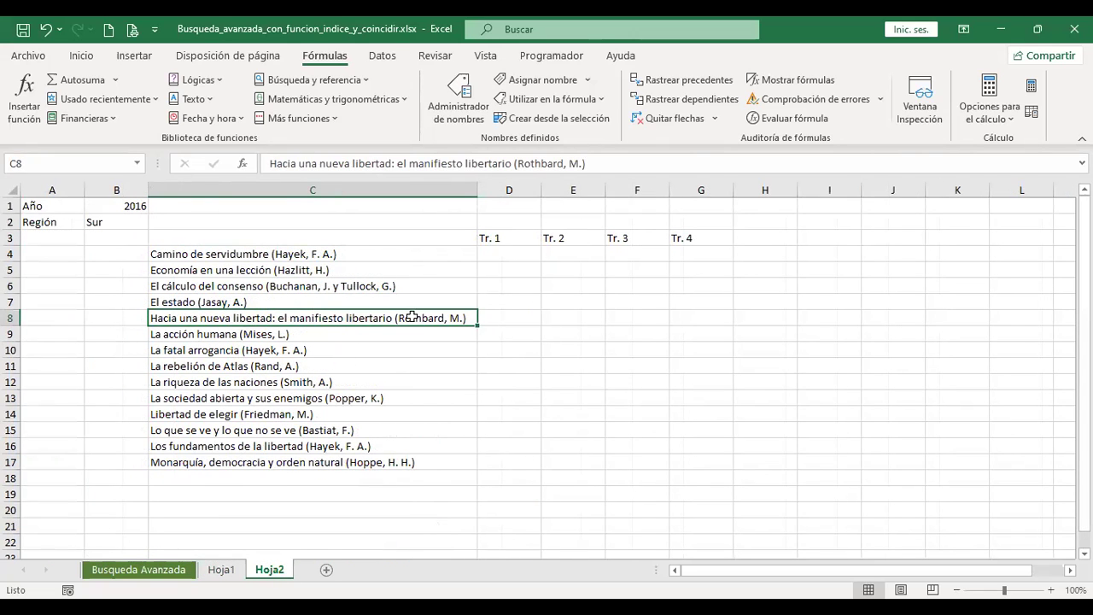
pyautogui.click(226, 571)
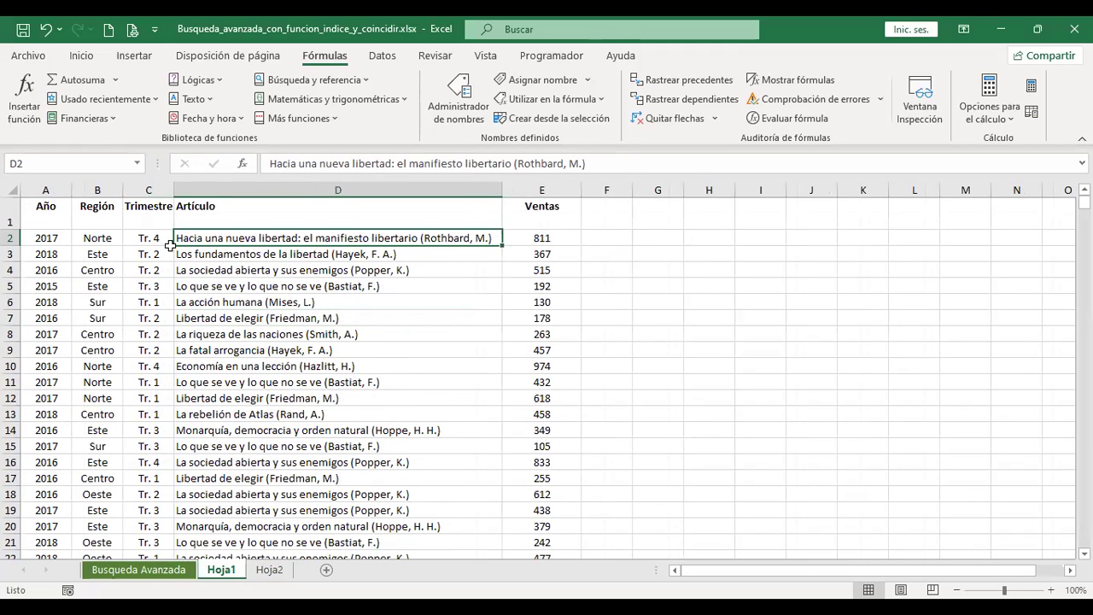
pyautogui.click(270, 570)
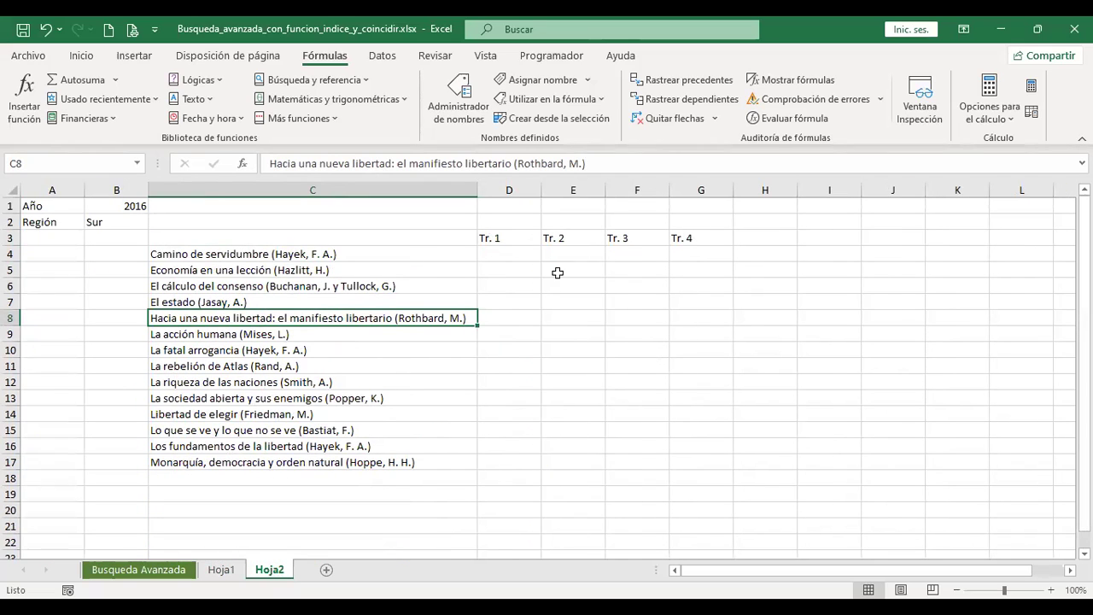
# - In D4 of Hoja2, start a COINCIDIR formula whose lookup value begins with the absolute year reference $B$1 joined to a "|" separator
pyautogui.click(526, 250)
pyautogui.write('+')
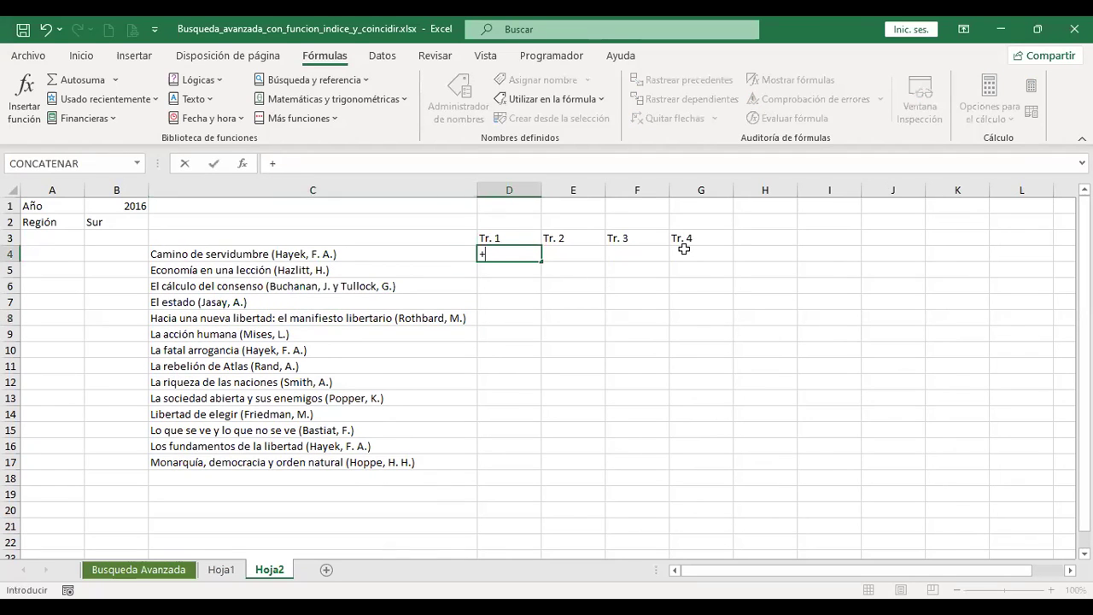
pyautogui.write('COIN')
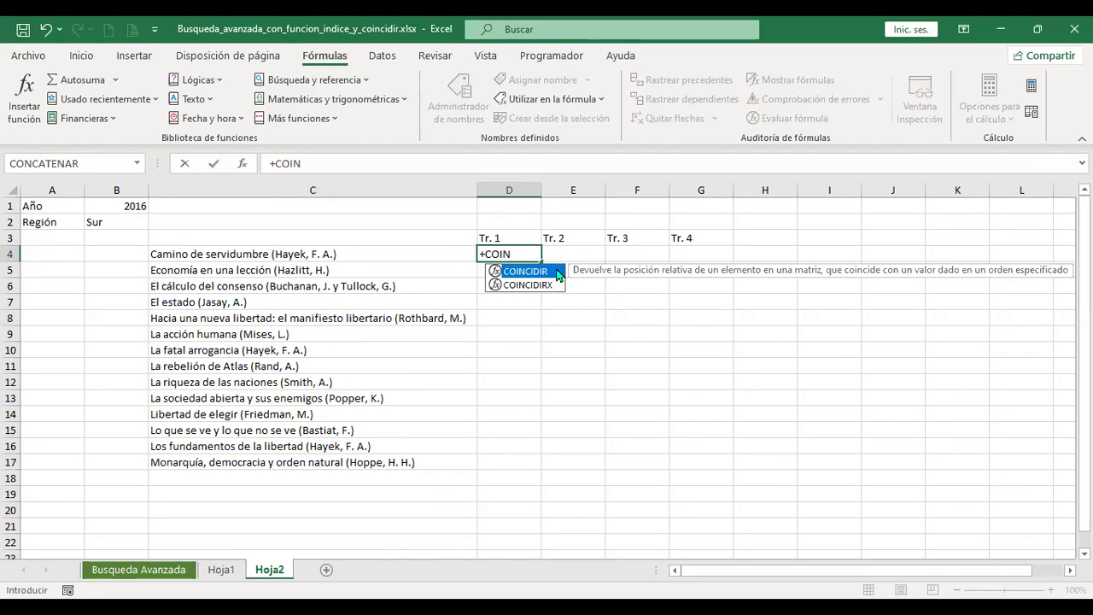
pyautogui.doubleClick(556, 272)
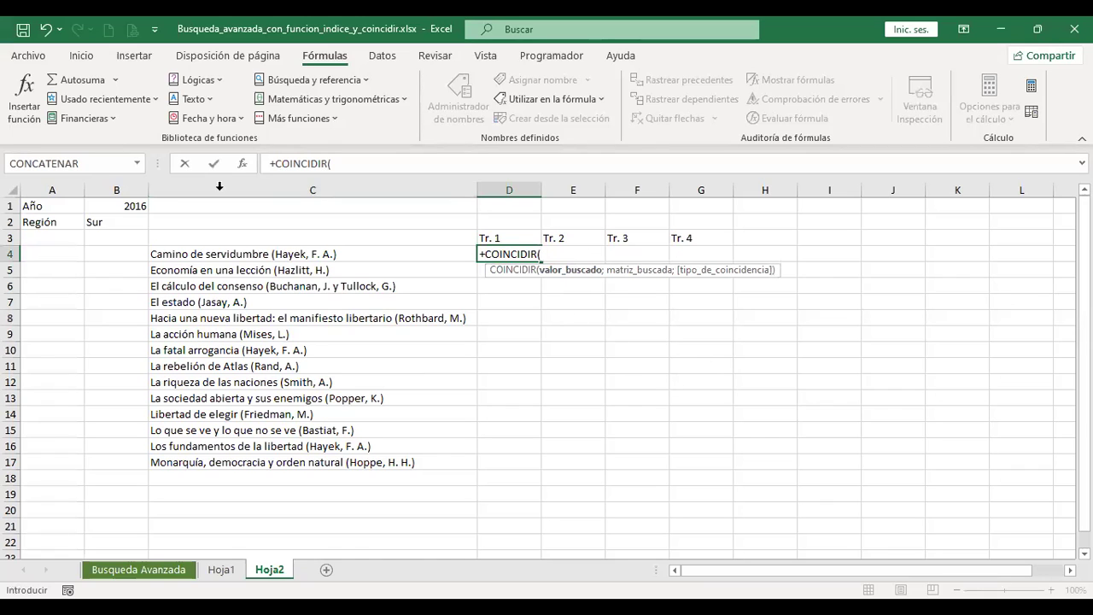
pyautogui.click(117, 205)
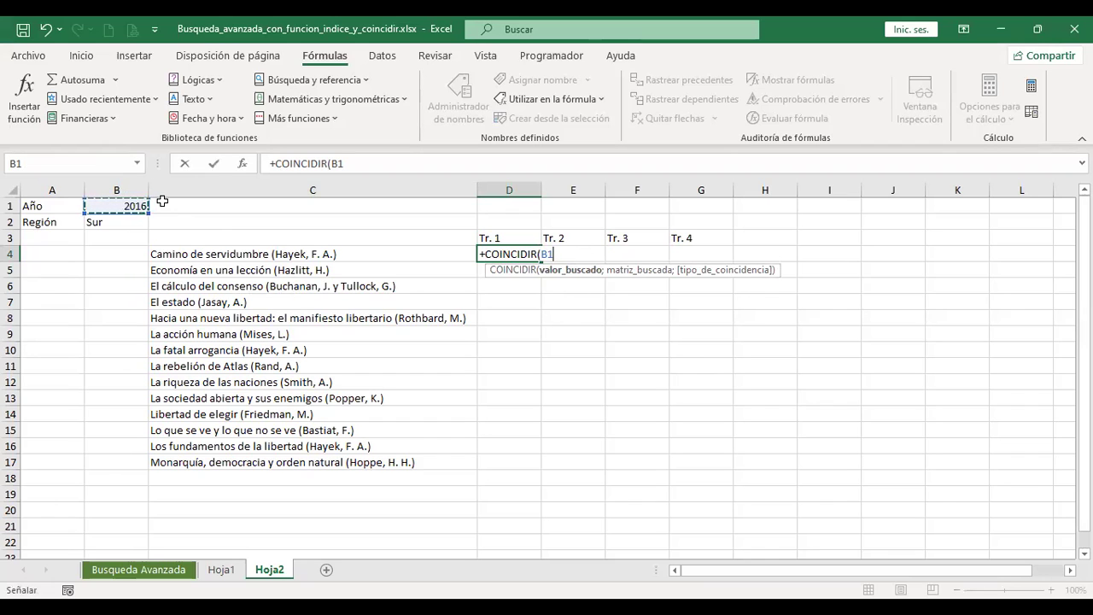
pyautogui.press('F4')
pyautogui.write('&')
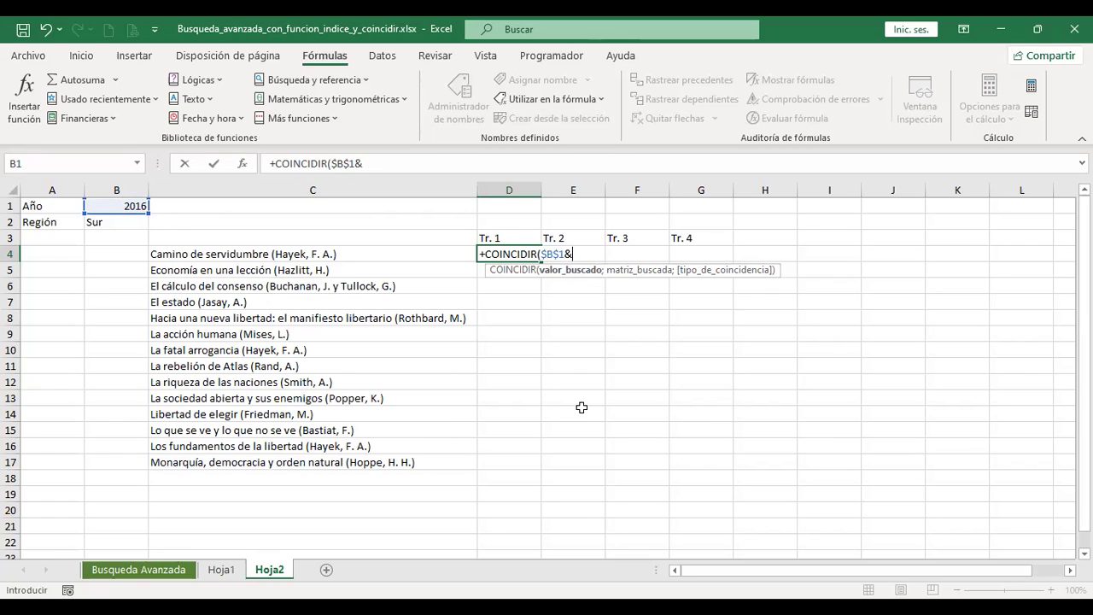
pyautogui.write('"|"&')
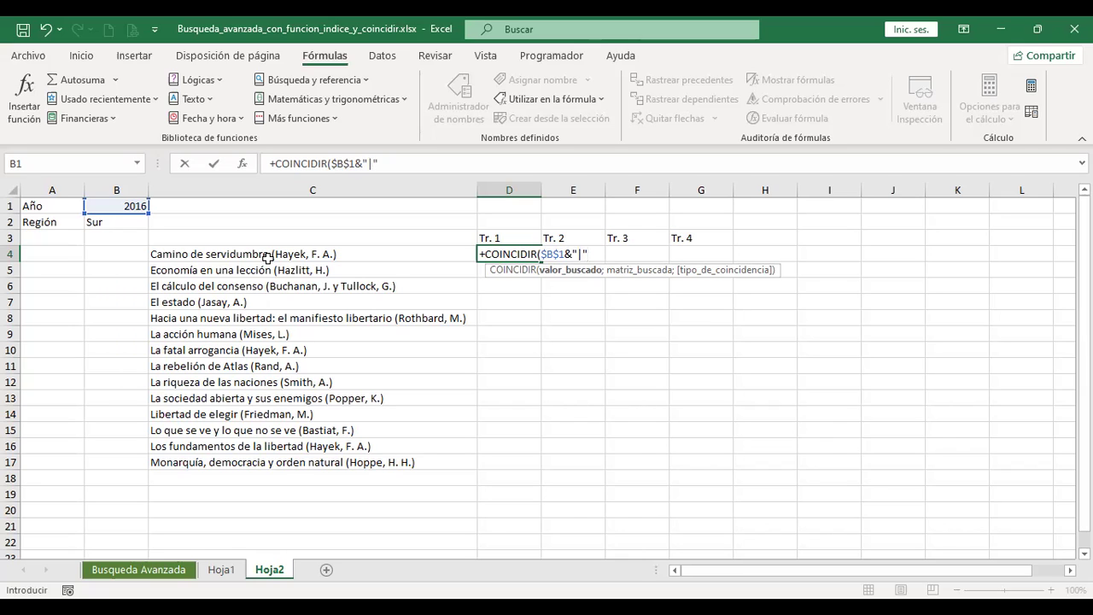
# - Append the absolute region reference $B$2 and another "|" separator to the COINCIDIR lookup value, joined with &
pyautogui.write('&')
pyautogui.click(124, 222)
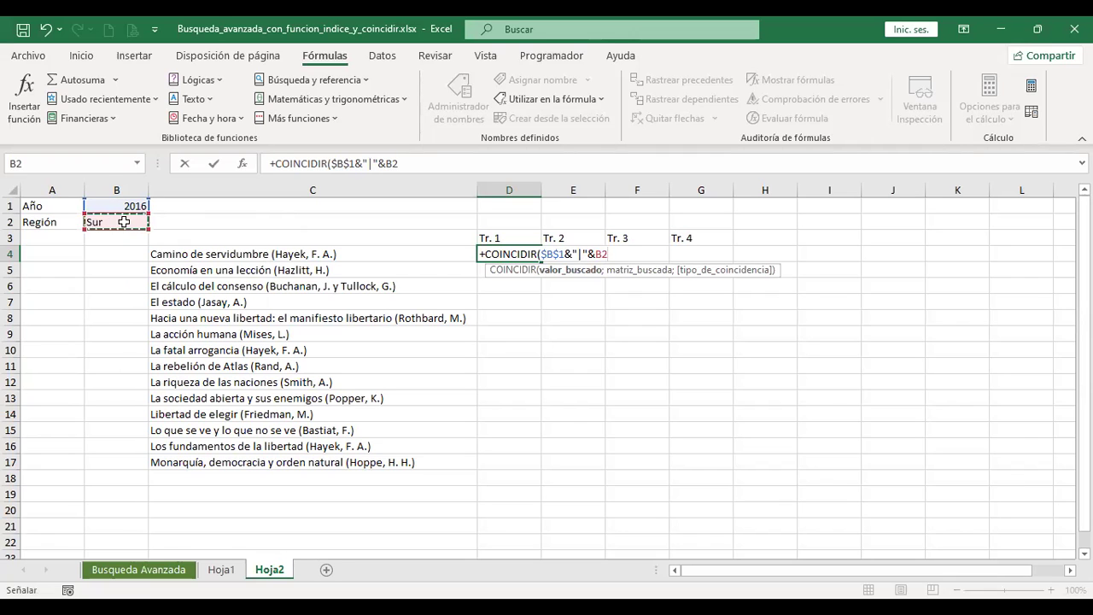
pyautogui.press('F4')
pyautogui.write('&')
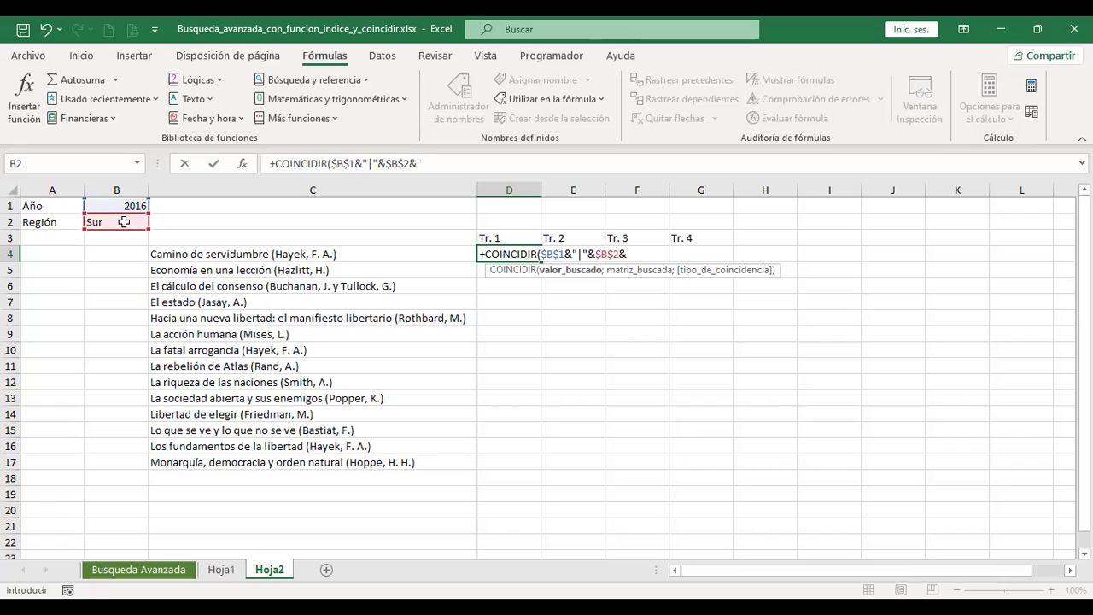
pyautogui.write('"|"&')
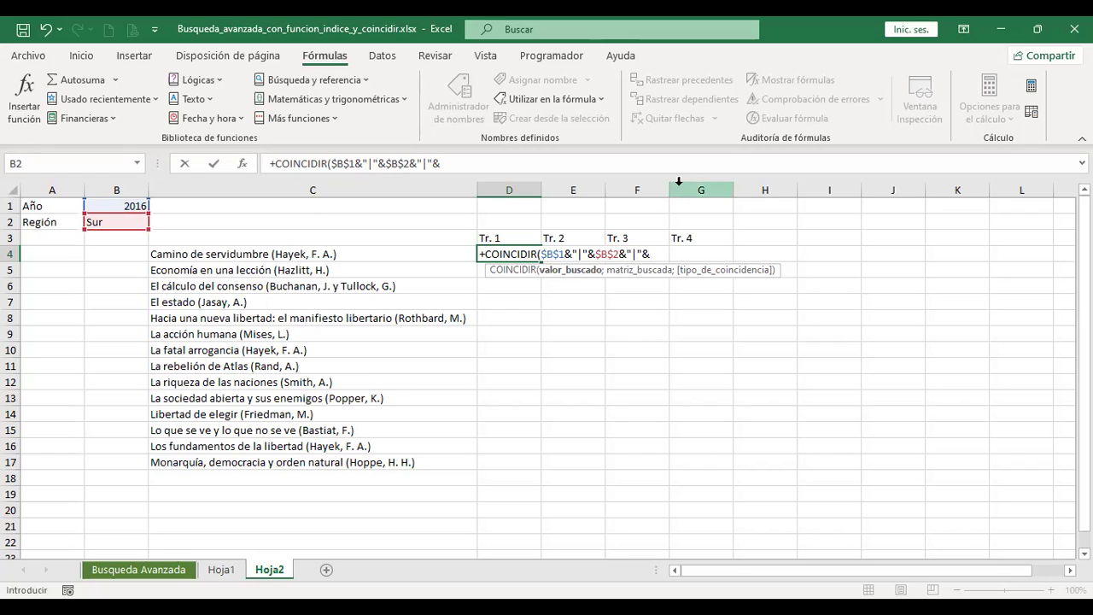
# - Add the quarter heading as row-locked reference D$3 to the lookup value, followed by &"|"&
pyautogui.click(507, 239)
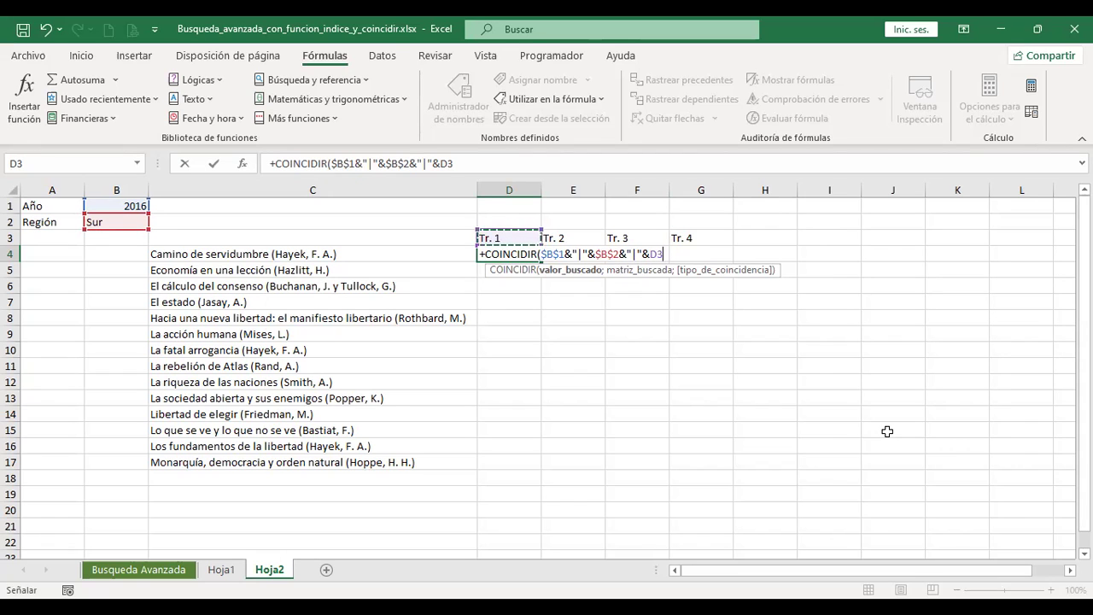
pyautogui.press('F4')
pyautogui.press('F4')
pyautogui.write('&"|')
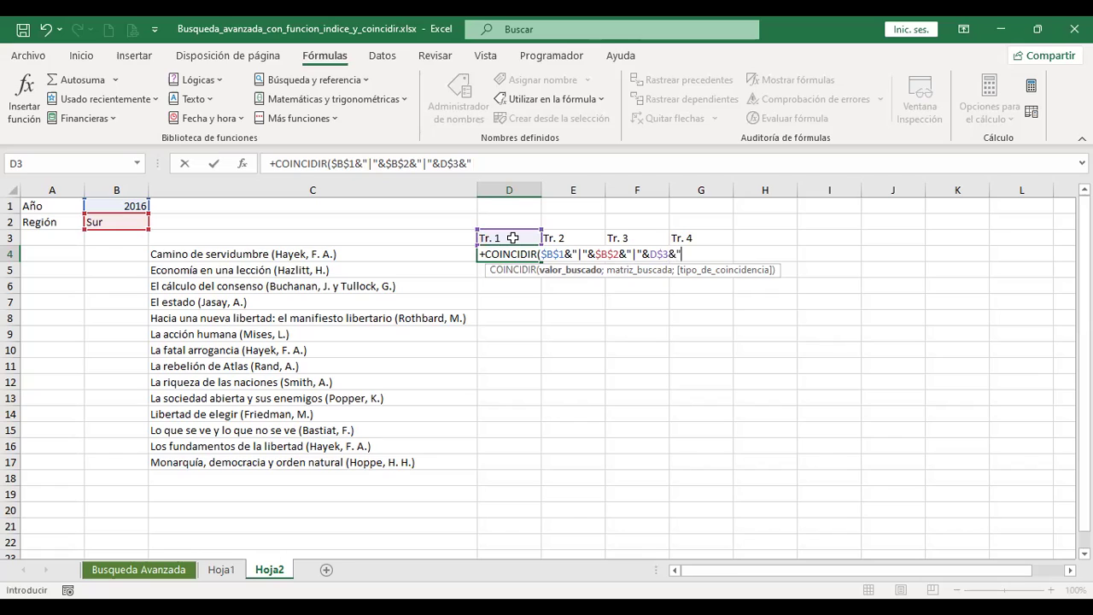
pyautogui.write('"')
pyautogui.write('&')
# - Complete the lookup value with the title as column-locked reference $C4 and end the argument with a semicolon
pyautogui.click(311, 255)
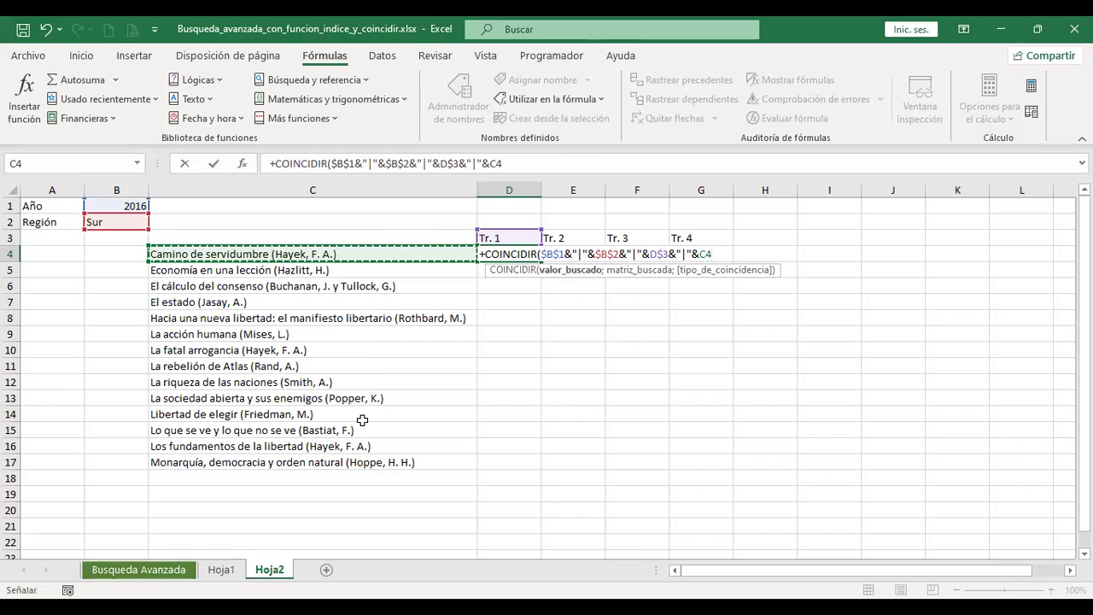
pyautogui.press('F4')
pyautogui.press('F4')
pyautogui.press('F4')
pyautogui.write(';')
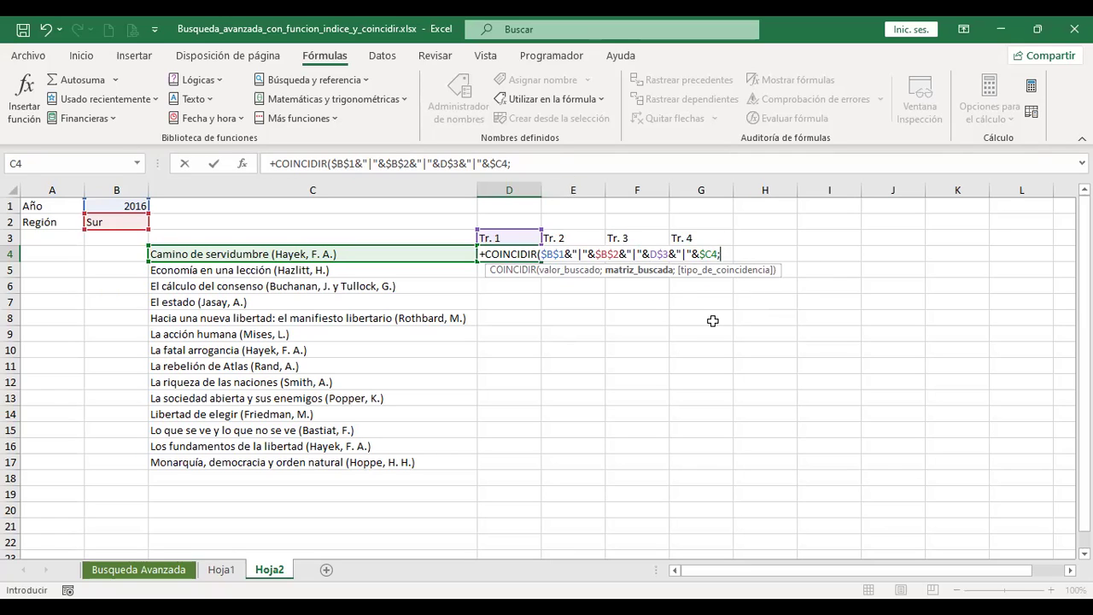
# - Remove the leading plus sign from the D4 formula and store the partial COINCIDIR expression as text
pyautogui.click(565, 160)
pyautogui.press('Home')
pyautogui.press('Delete')
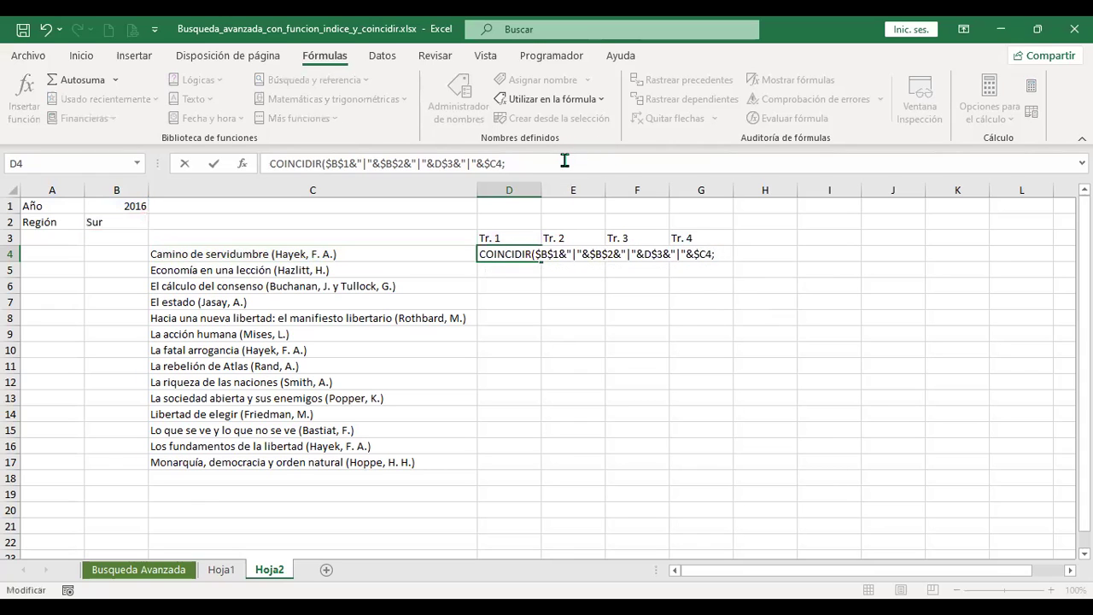
pyautogui.press('Return')
pyautogui.press('Up')
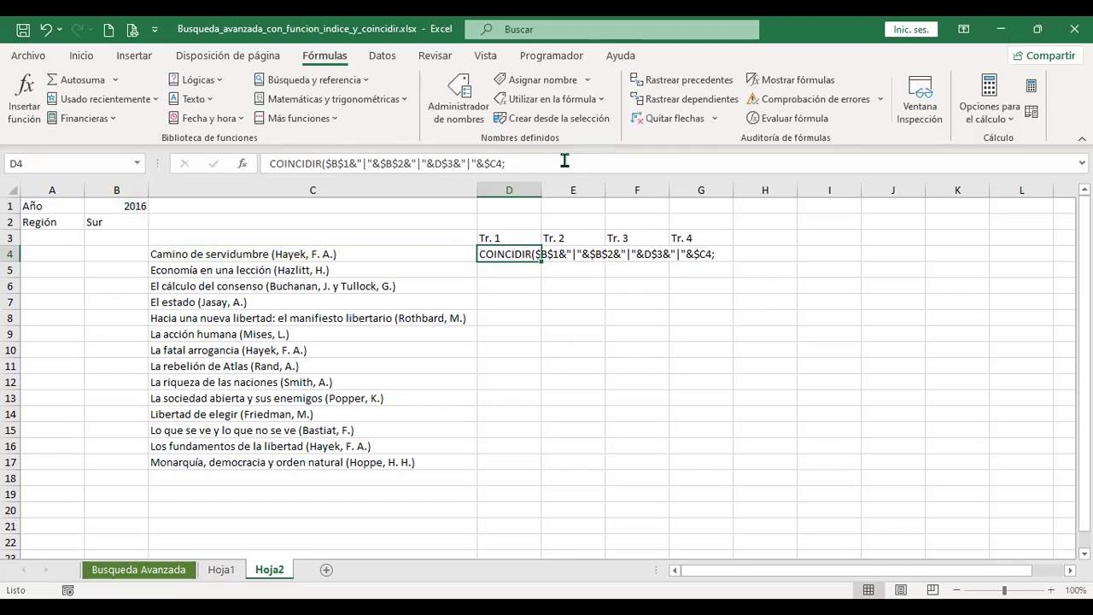
# - Review the Hoja1 data columns from Año to Ventas and their defined names in the name manager
pyautogui.click(221, 573)
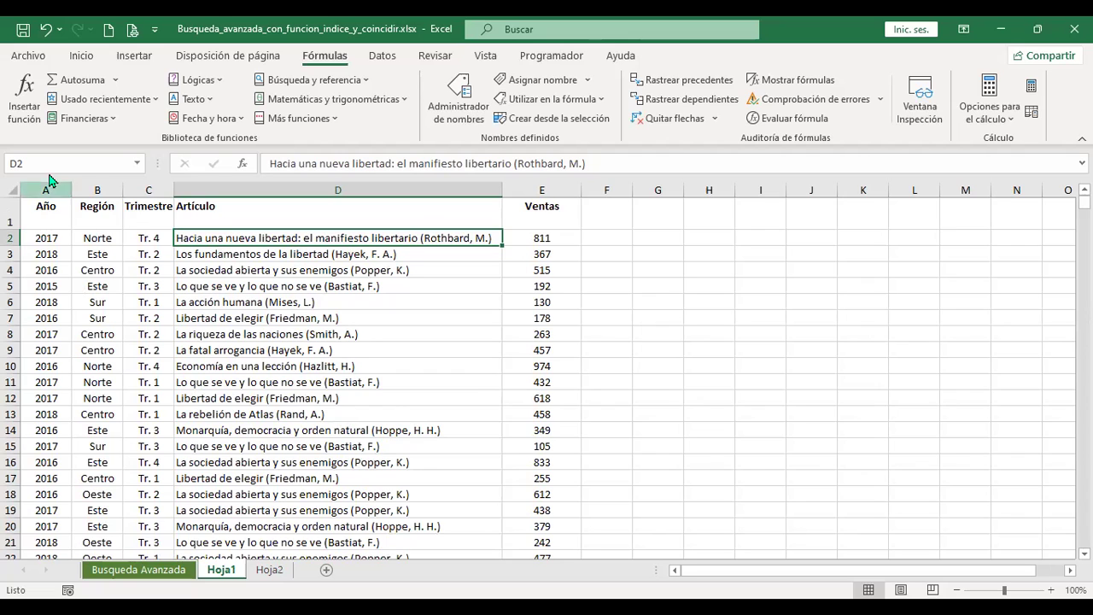
pyautogui.moveTo(46, 184); pyautogui.dragTo(487, 188)
pyautogui.click(544, 238)
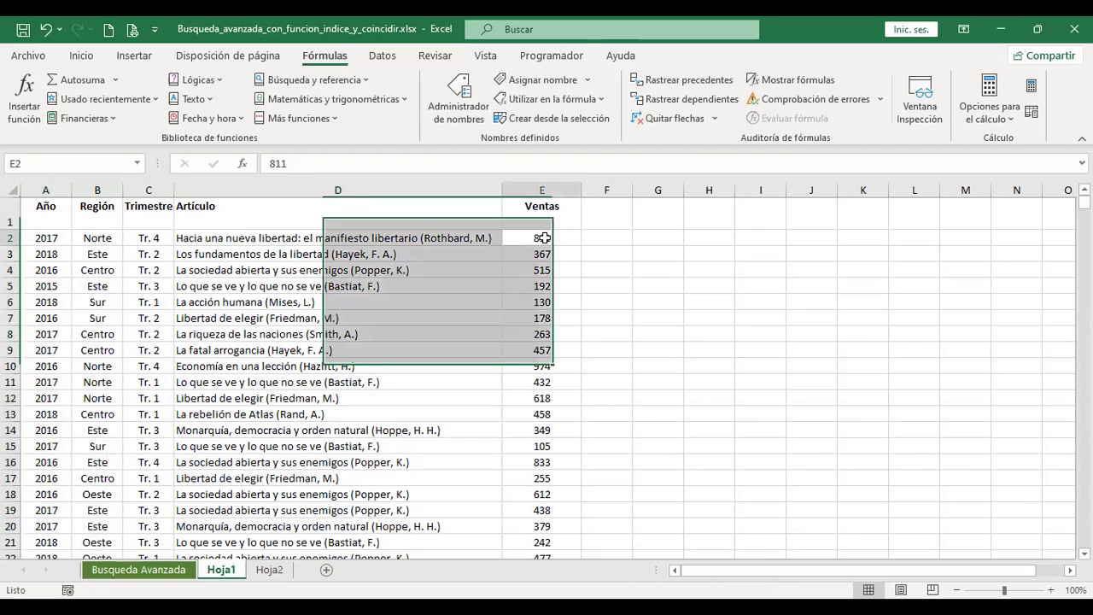
pyautogui.click(544, 192)
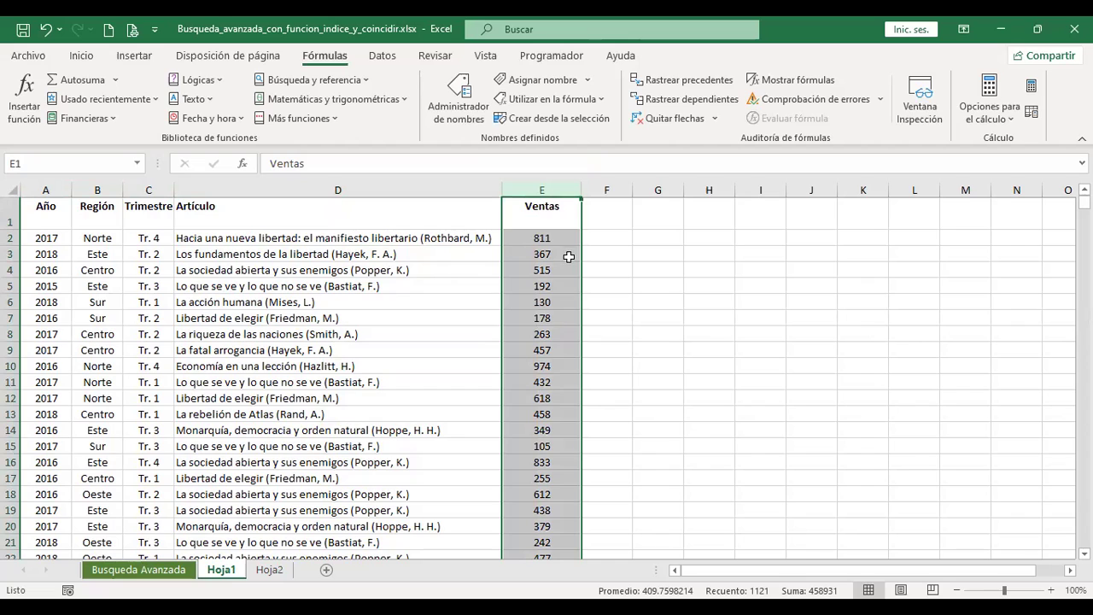
pyautogui.click(60, 213)
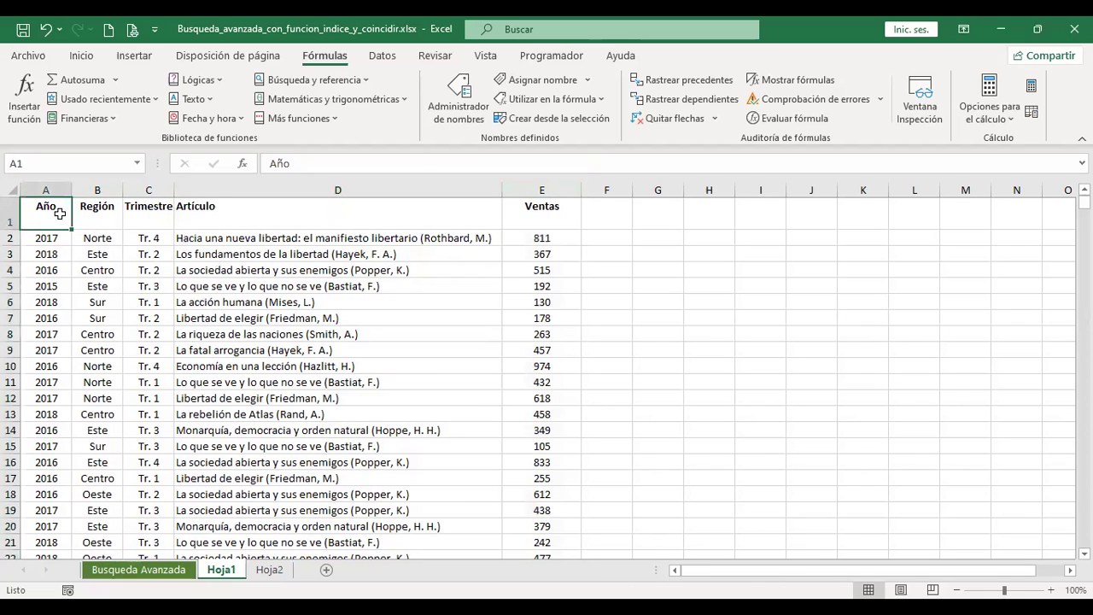
pyautogui.click(458, 103)
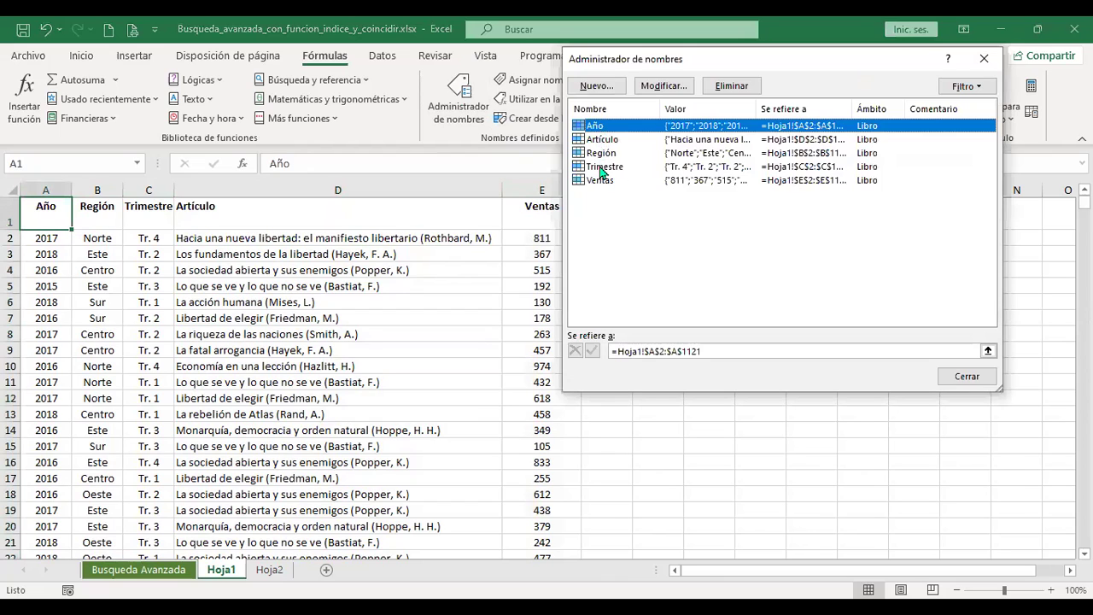
pyautogui.click(958, 379)
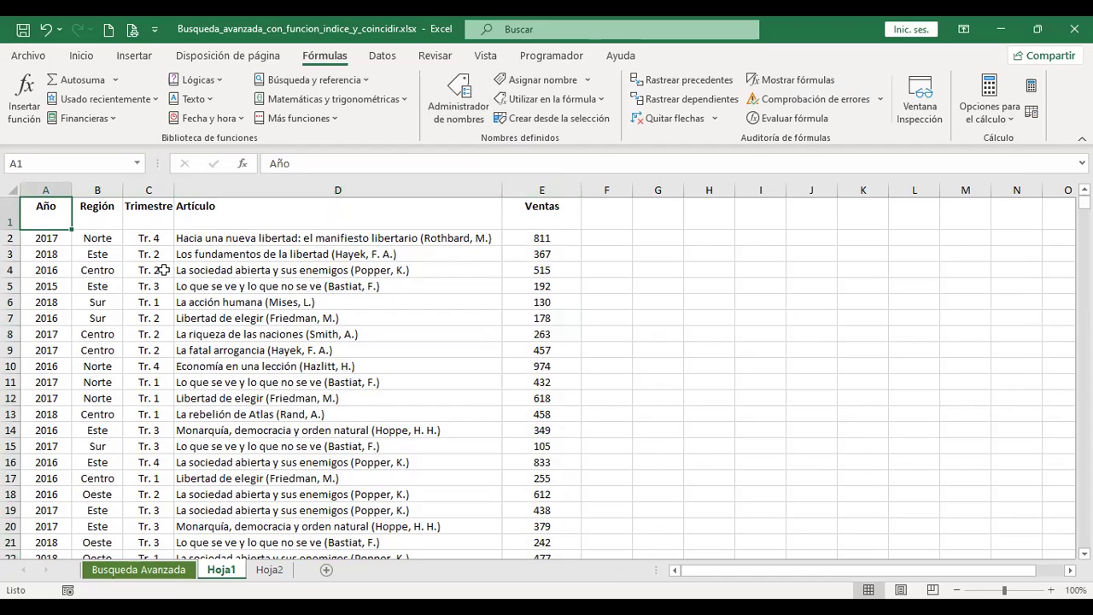
pyautogui.hotkey('ctrl', '+')
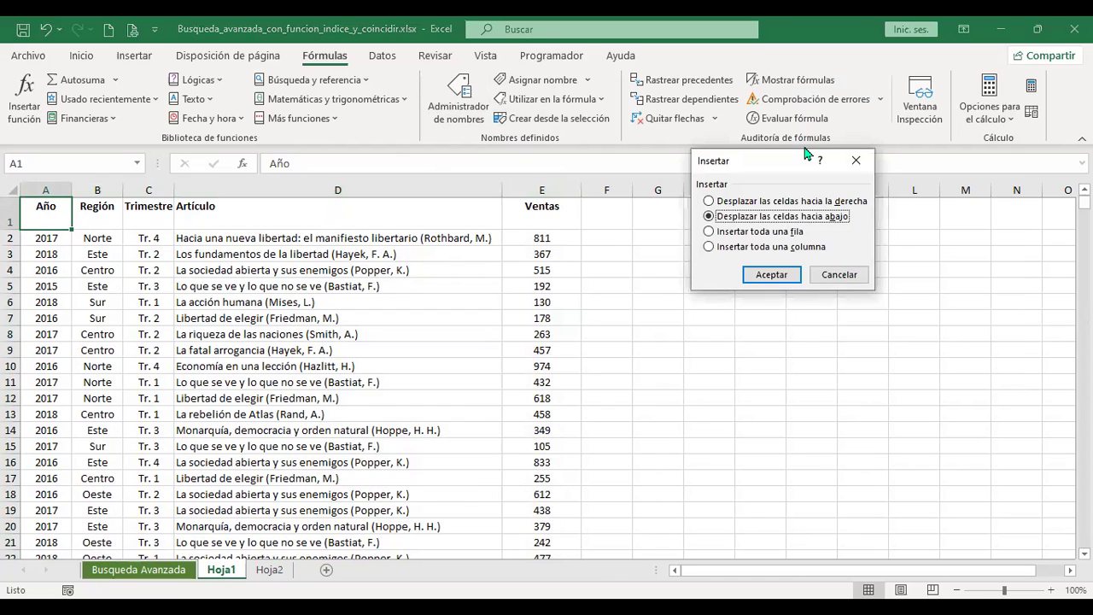
pyautogui.press('Escape')
pyautogui.click(325, 350)
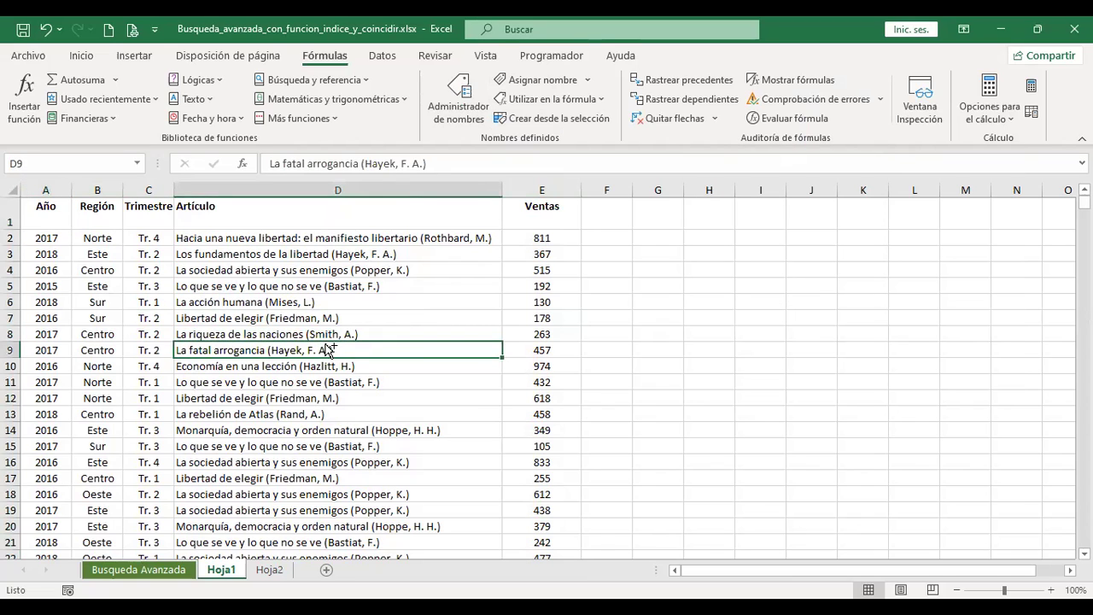
pyautogui.hotkey('ctrl', 'a')
pyautogui.hotkey('ctrl', 'q')
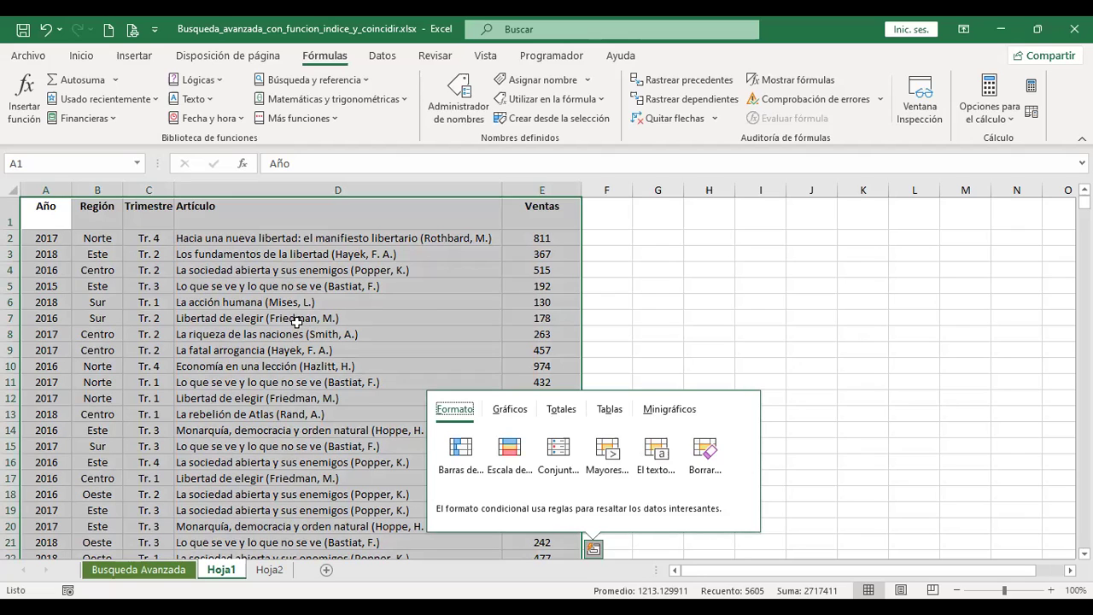
pyautogui.press('Escape')
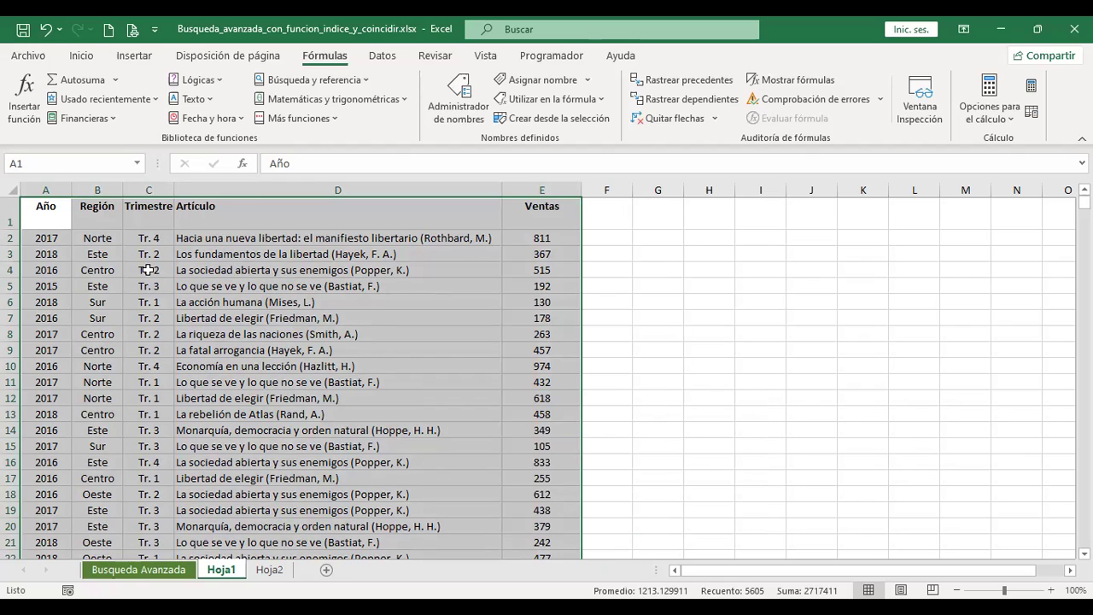
# - Check the ranges behind the defined names Año, Artículo, Región, Trimestre and Ventas on Hoja1 against the whole data table
pyautogui.click(137, 163)
pyautogui.click(54, 182)
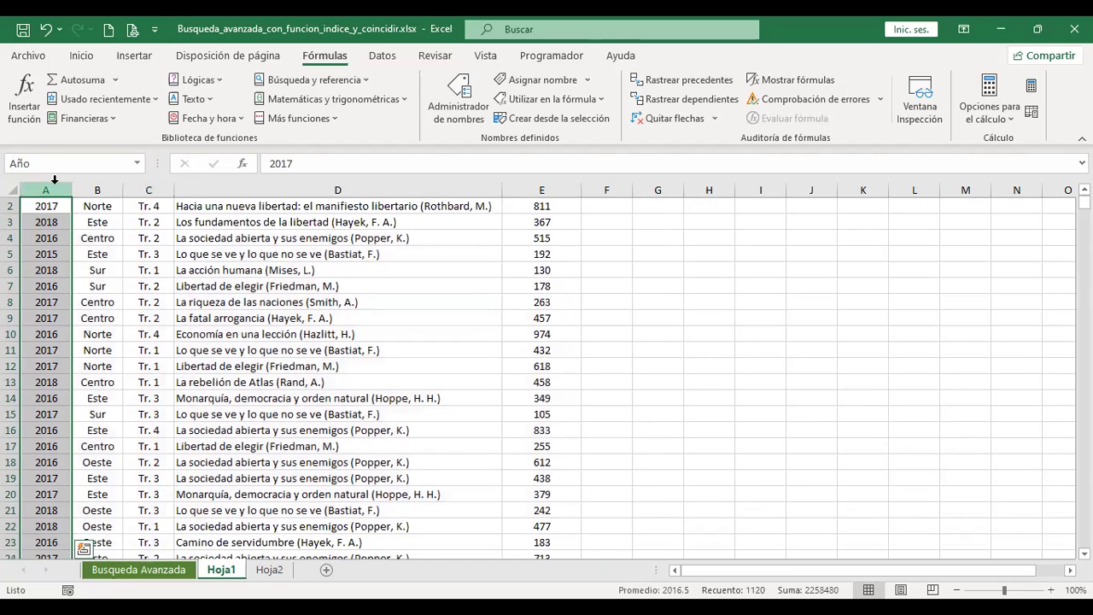
pyautogui.click(134, 162)
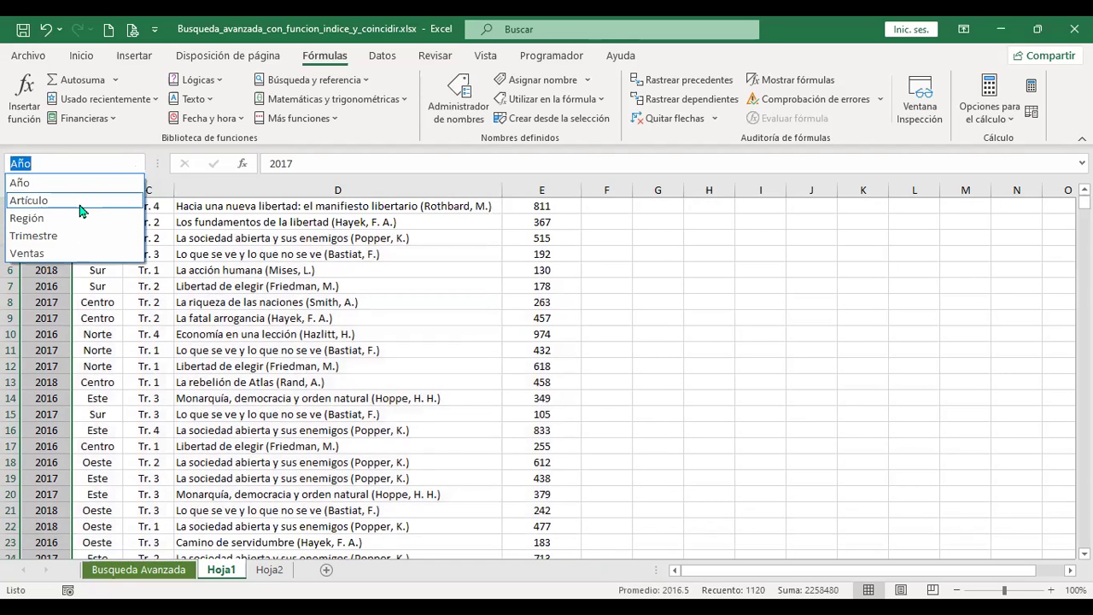
pyautogui.click(80, 203)
pyautogui.click(134, 161)
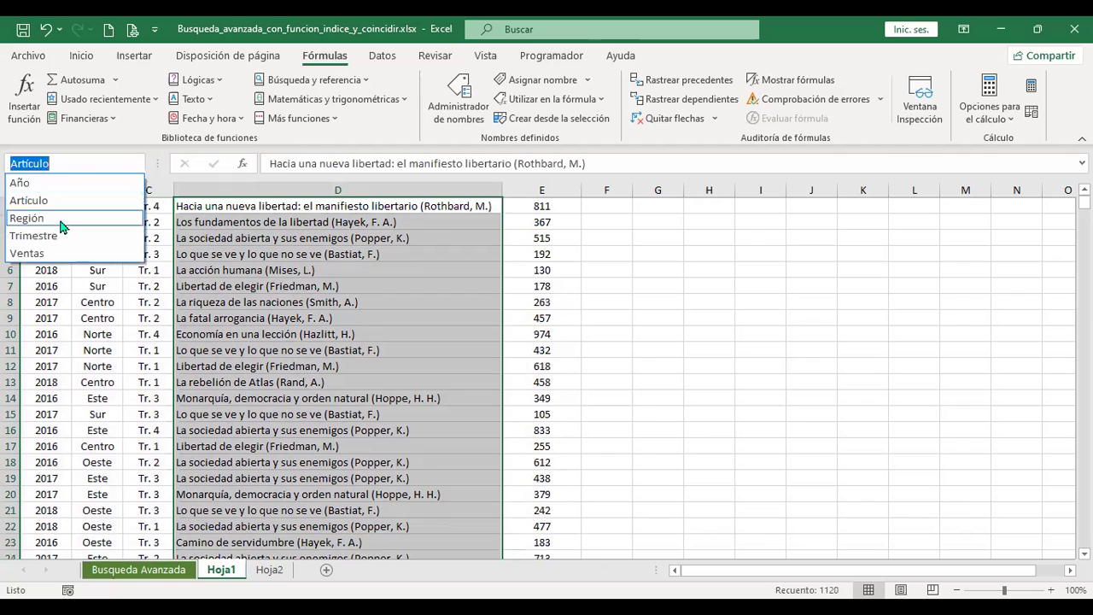
pyautogui.click(60, 219)
pyautogui.click(140, 163)
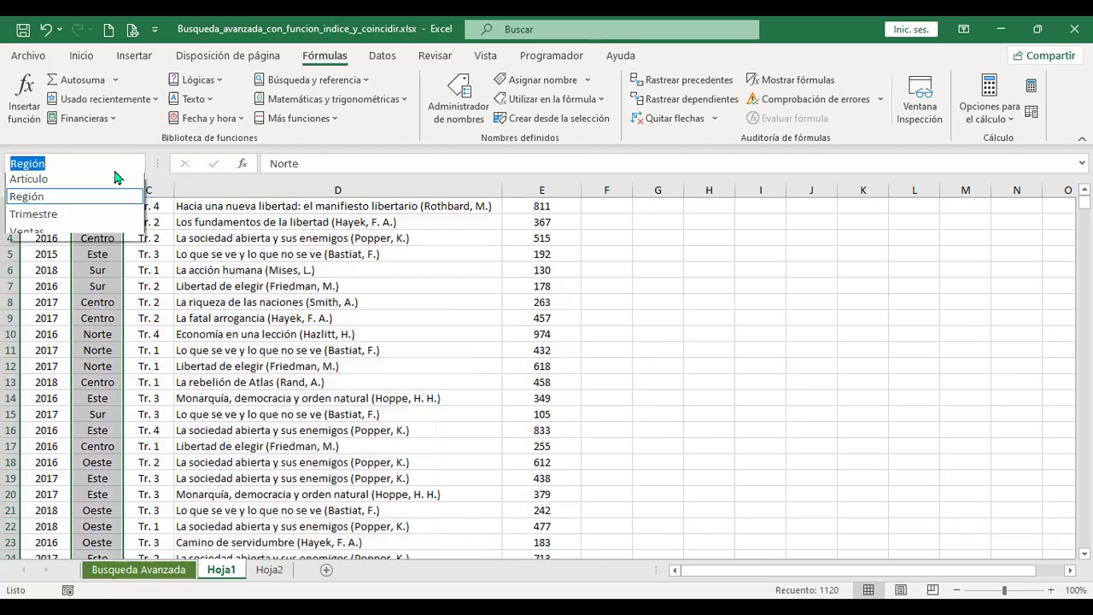
pyautogui.click(79, 236)
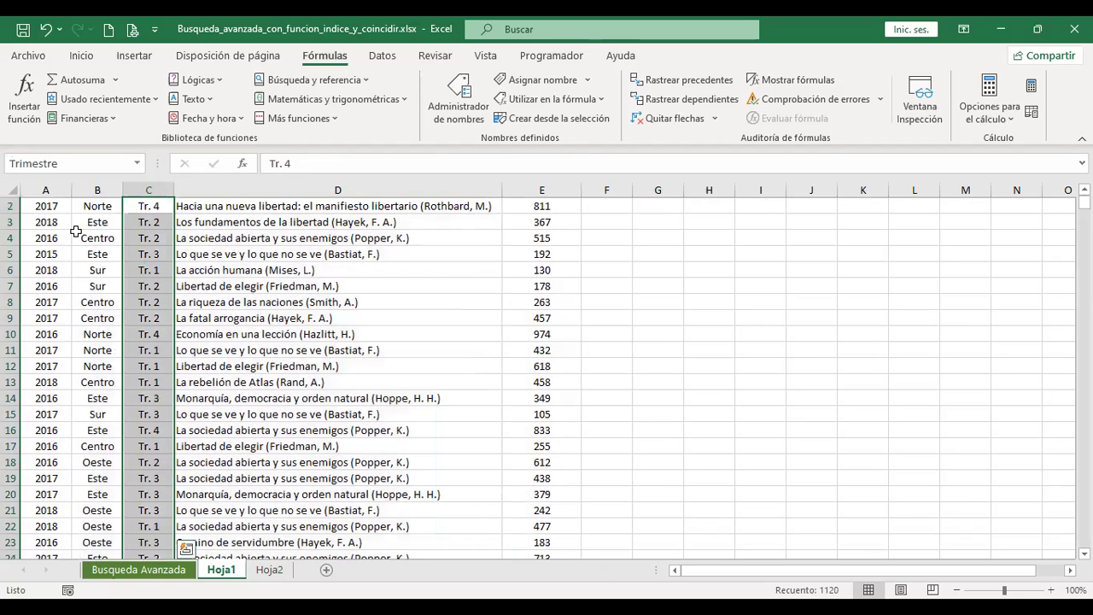
pyautogui.click(139, 164)
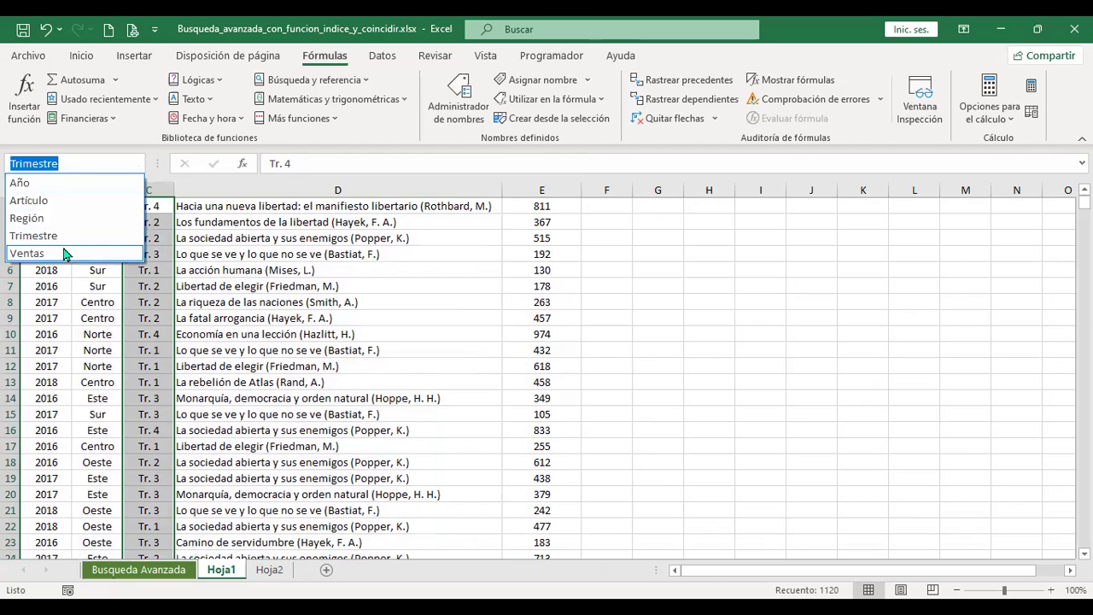
pyautogui.click(67, 254)
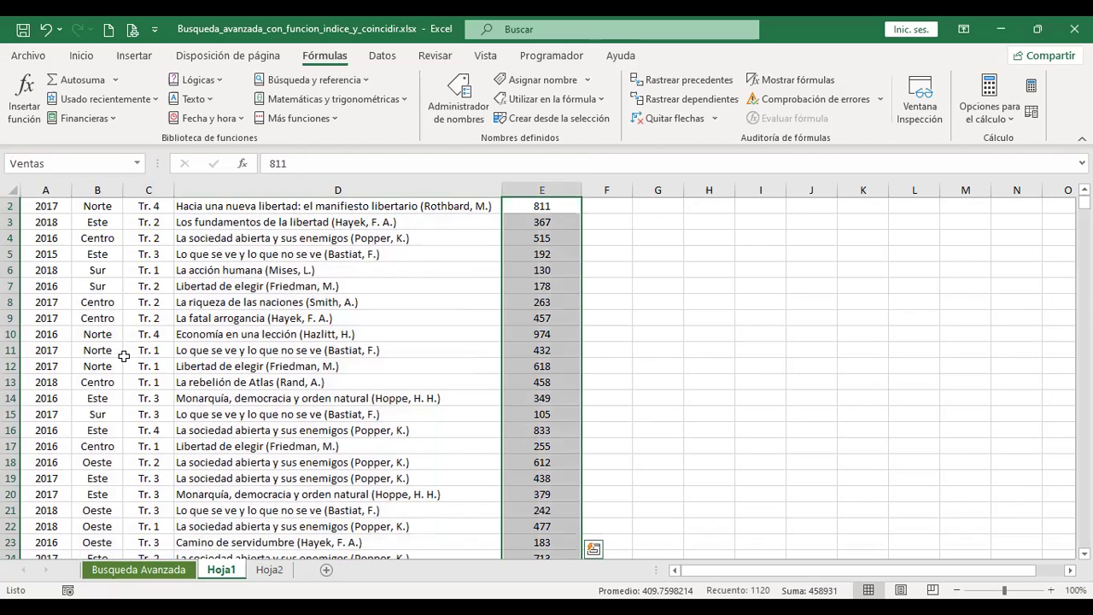
pyautogui.scroll(1, 611, 375)
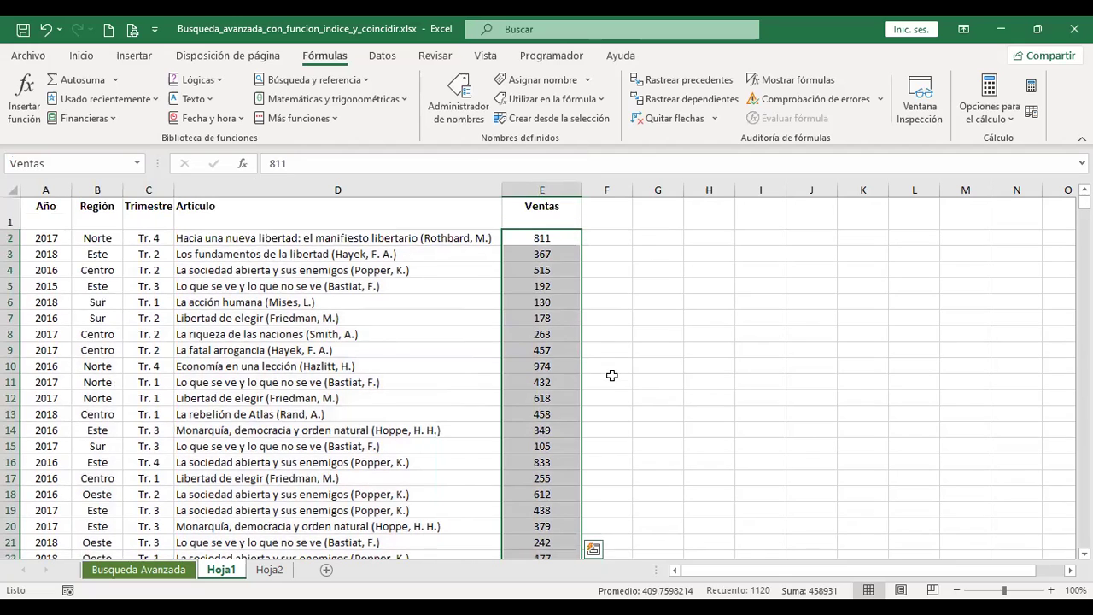
pyautogui.click(378, 331)
pyautogui.hotkey('ctrl', 'a')
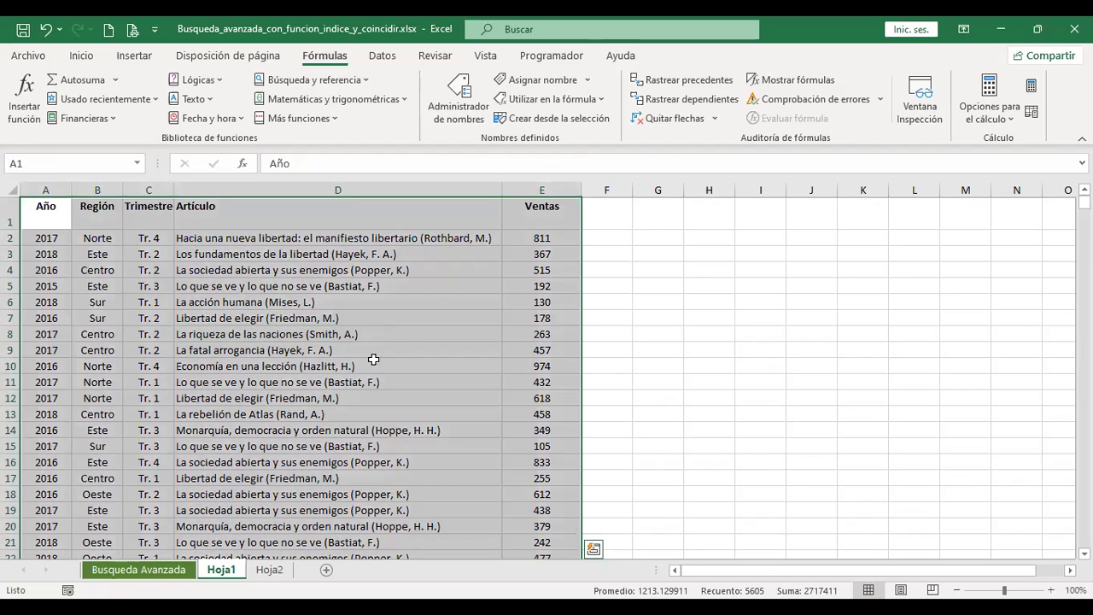
pyautogui.click(602, 233)
# - Restore the leading plus sign of the COINCIDIR formula in Hoja2 cell D4 and start its lookup array with the defined name Año
pyautogui.click(269, 569)
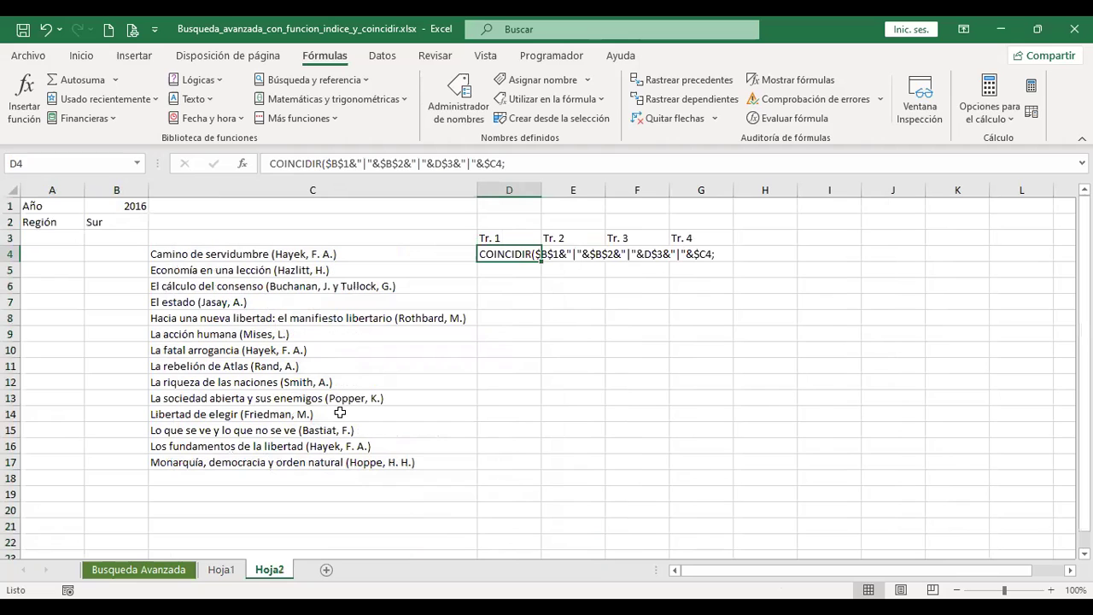
pyautogui.press('F2')
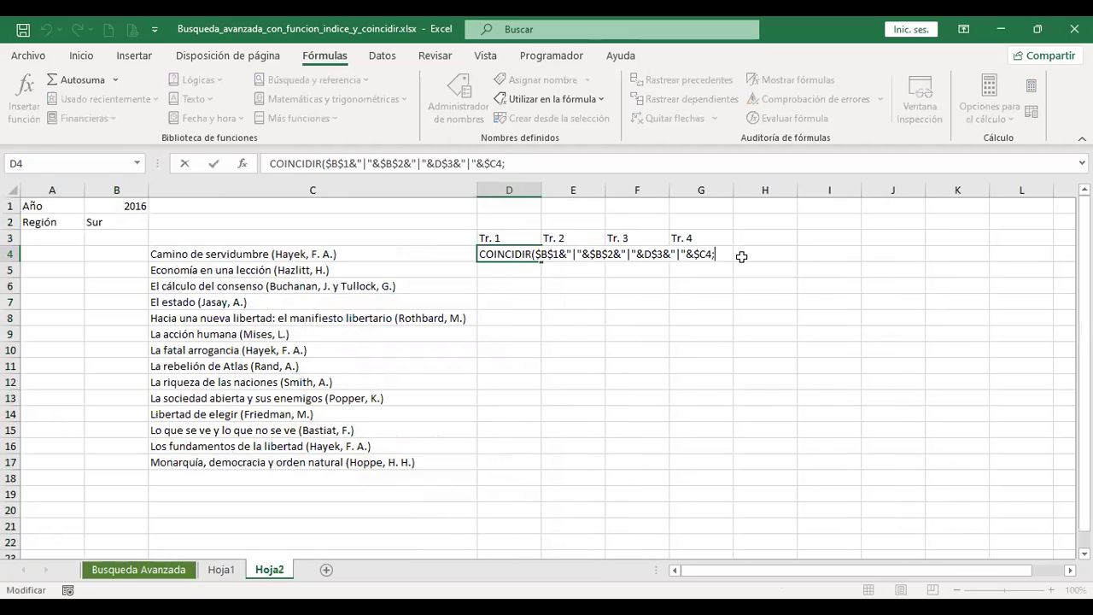
pyautogui.write('+')
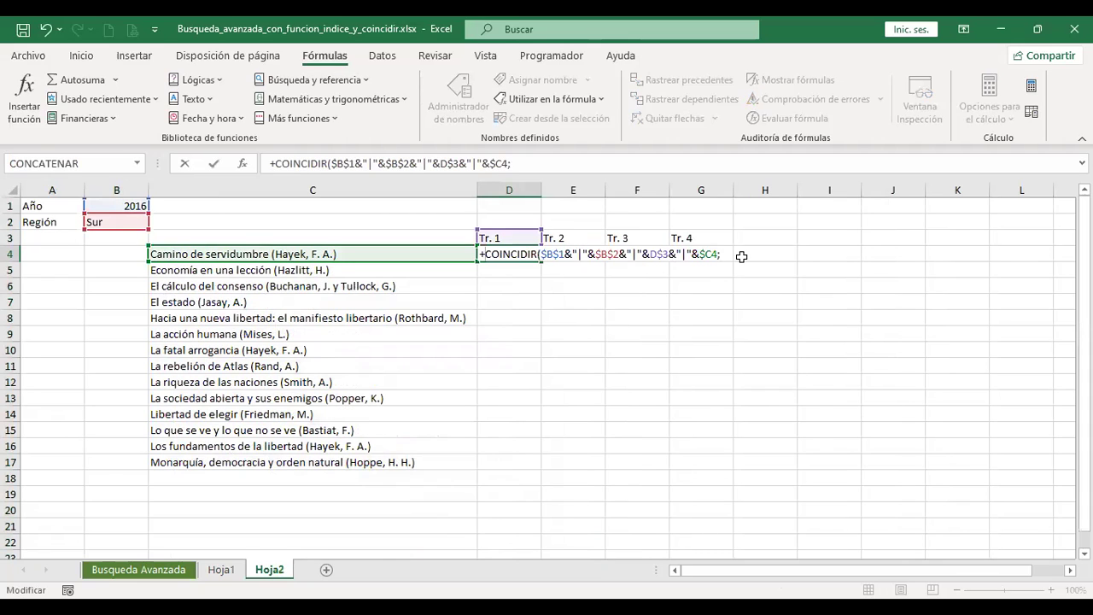
pyautogui.click(741, 256)
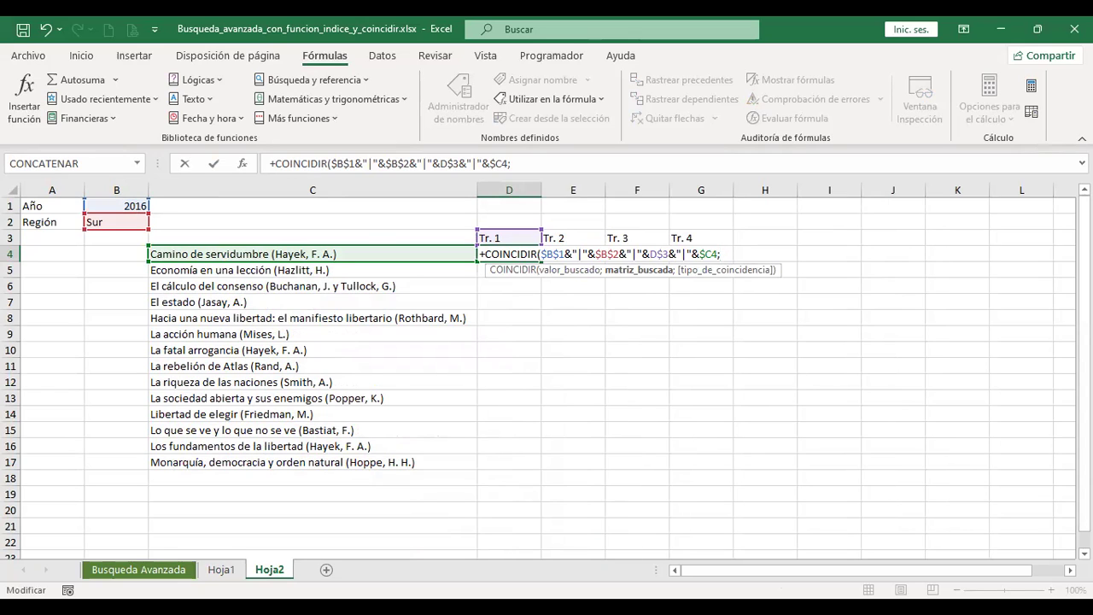
pyautogui.write('A')
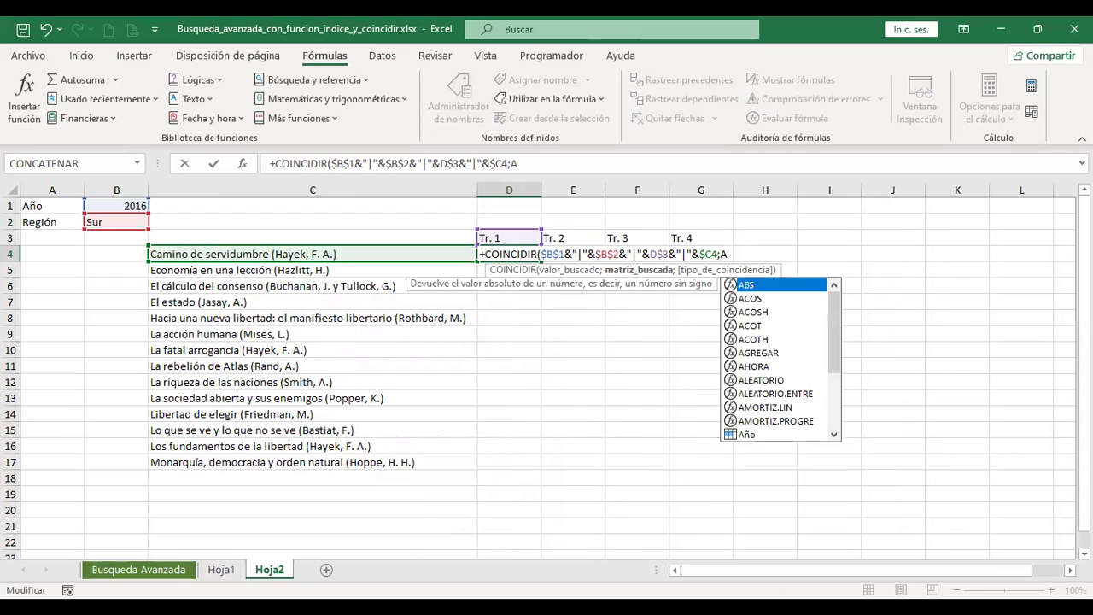
pyautogui.write('Ñ')
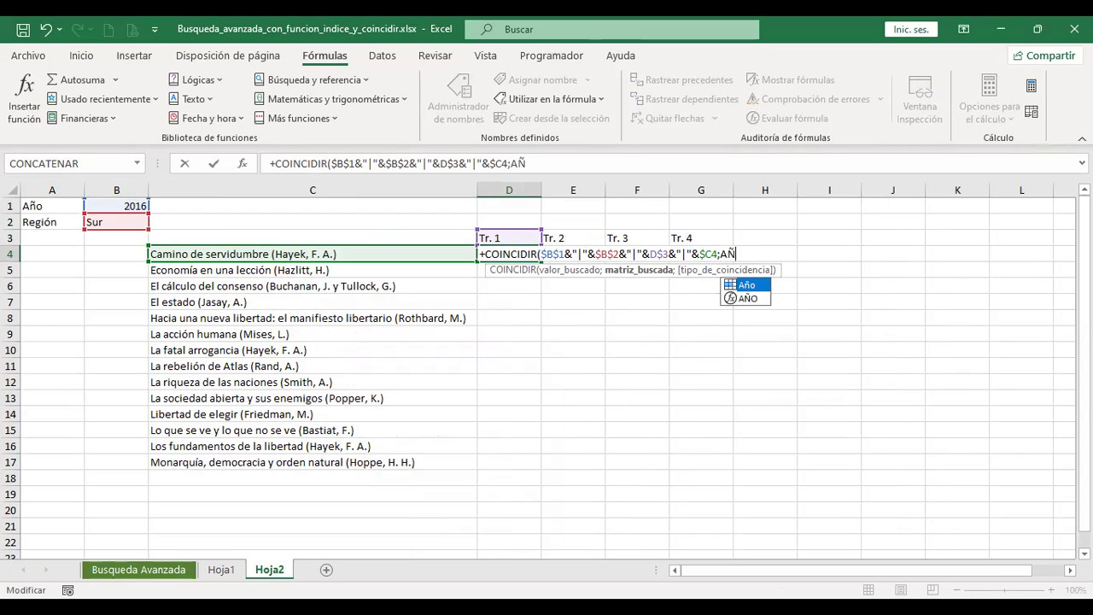
pyautogui.doubleClick(755, 287)
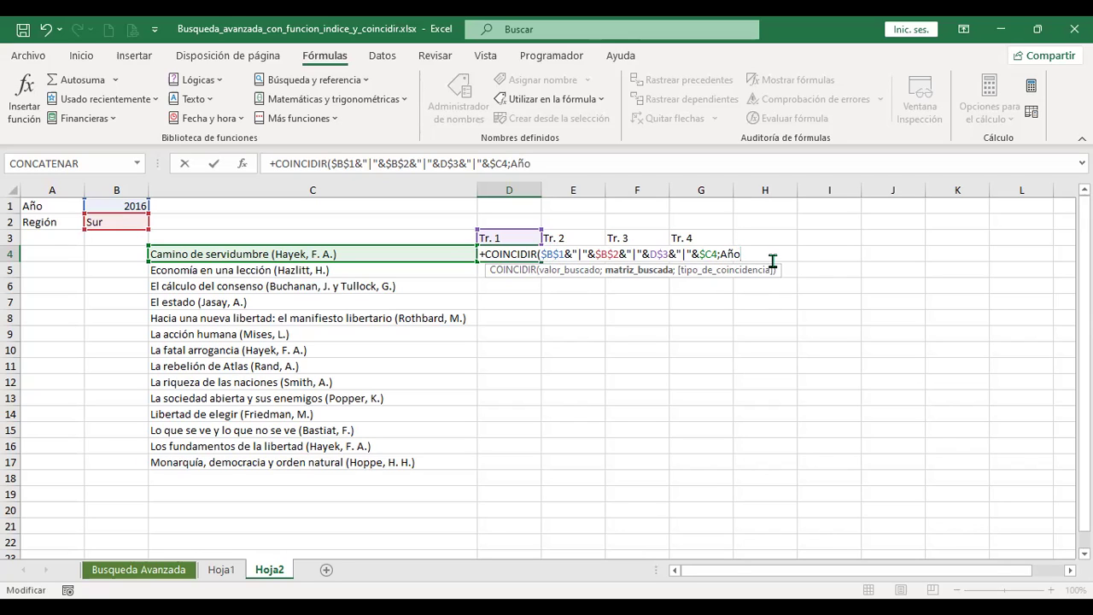
# - Extend the lookup array in the D4 formula with &"|"& and the defined name Región
pyautogui.write('&"|')
pyautogui.write('&"|"&')
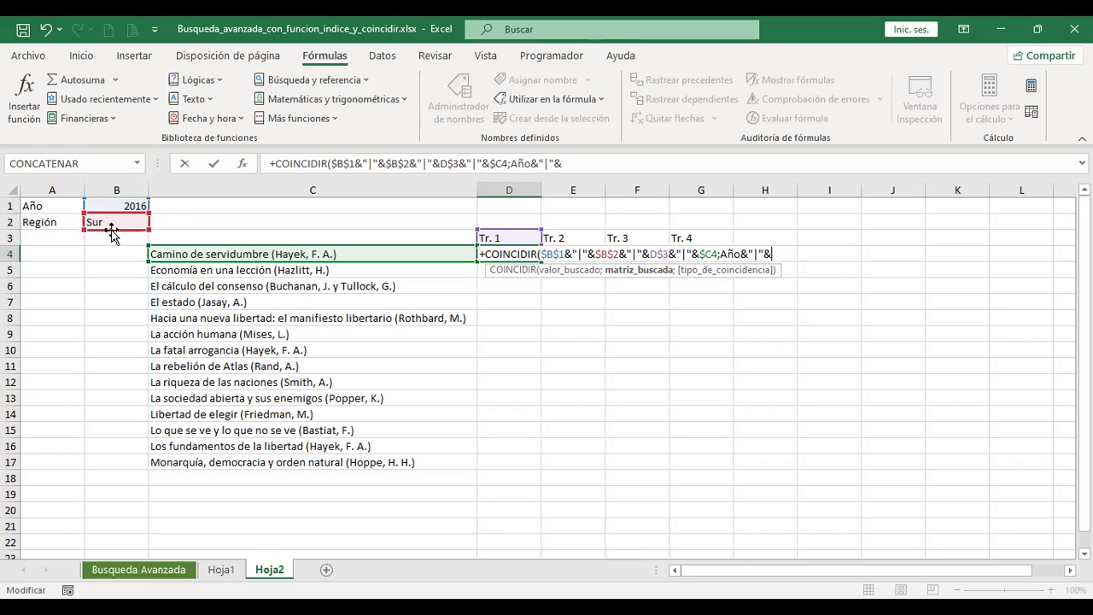
pyautogui.write('RE')
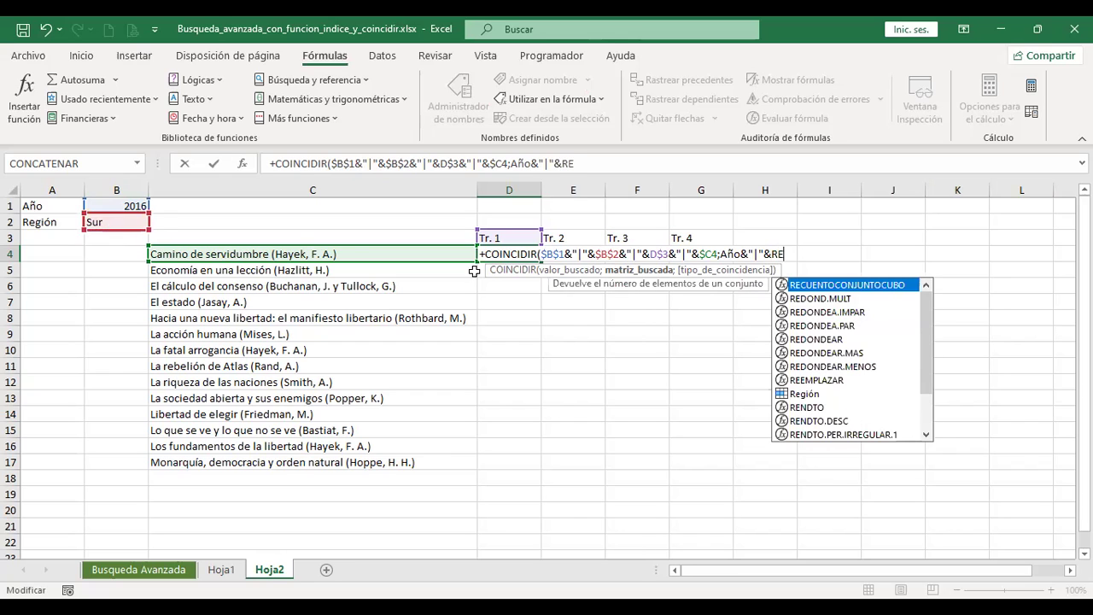
pyautogui.click(801, 395)
pyautogui.press('Tab')
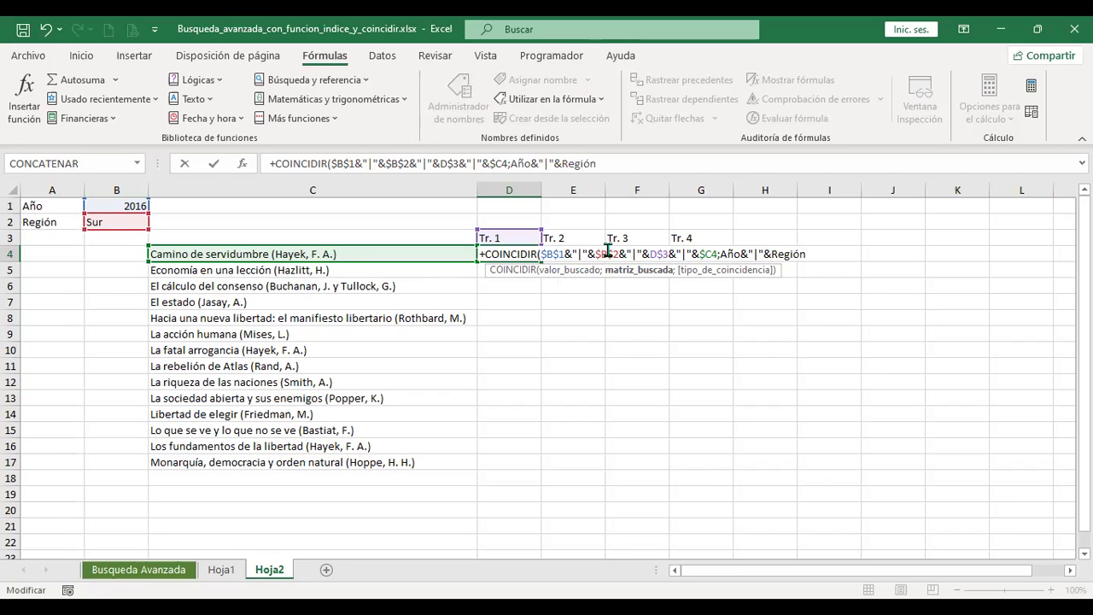
# - Complete the lookup array in the D4 formula by appending &"|"&Trimestre&"|"&Artículo
pyautogui.write('&"|"')
pyautogui.write('&')
pyautogui.write('TRI')
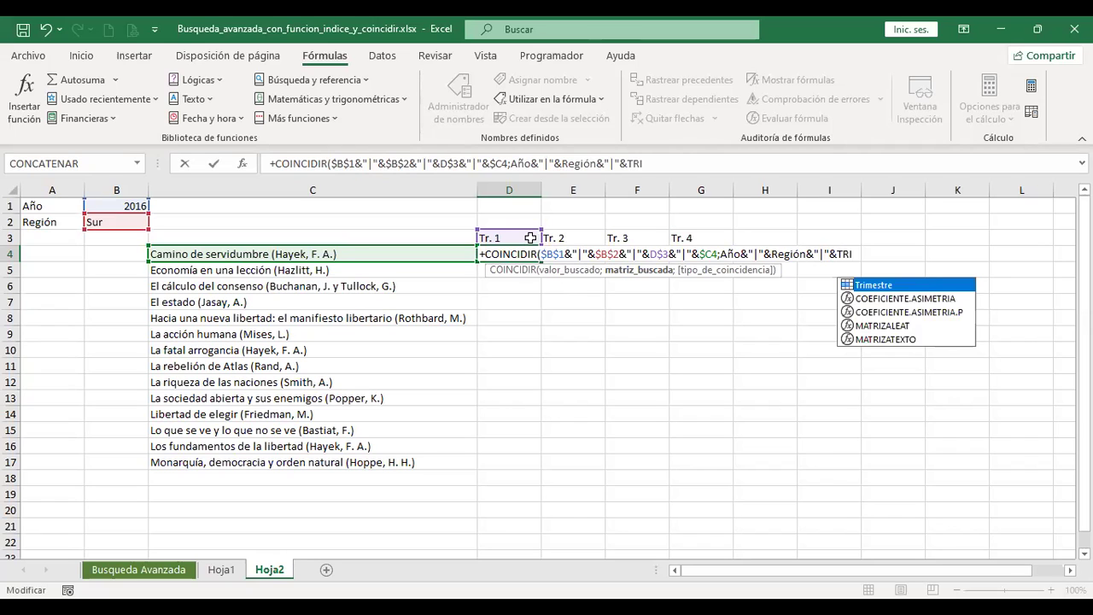
pyautogui.doubleClick(882, 282)
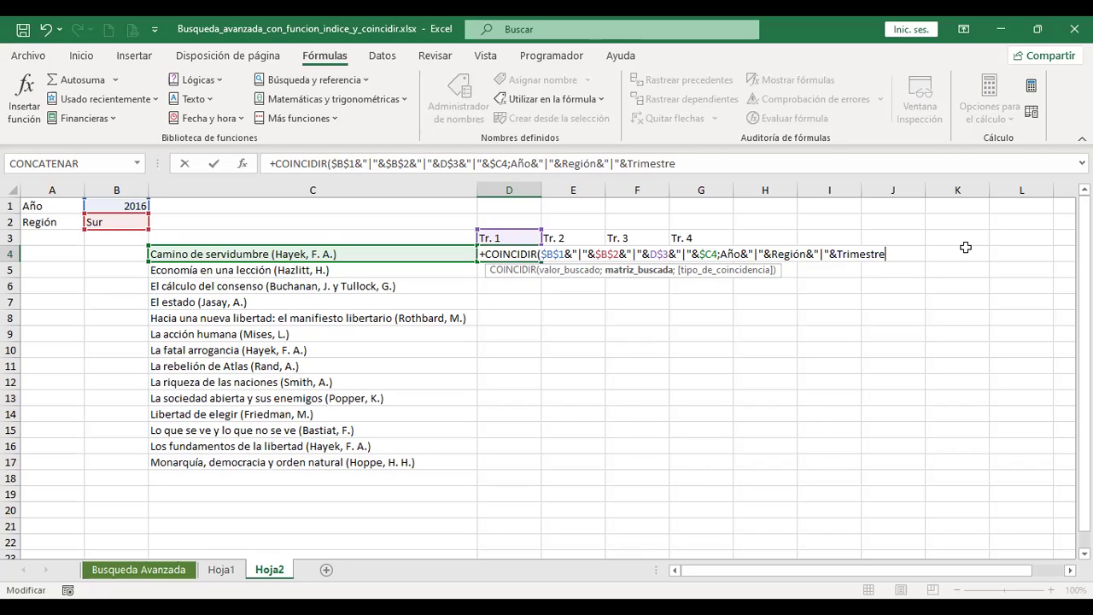
pyautogui.write('&"|"&')
pyautogui.write('ART')
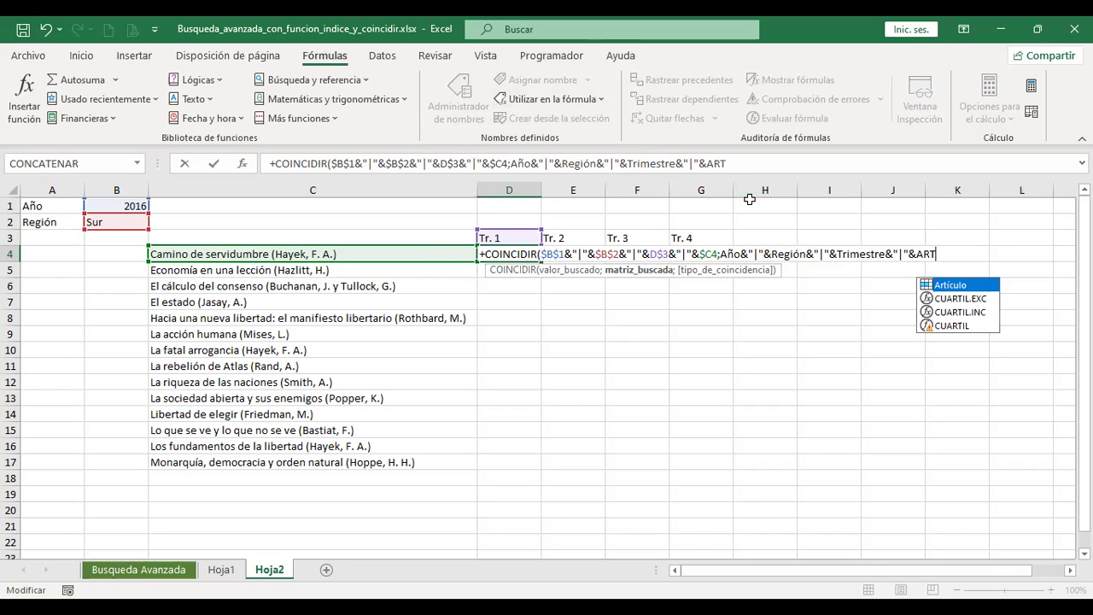
pyautogui.doubleClick(949, 286)
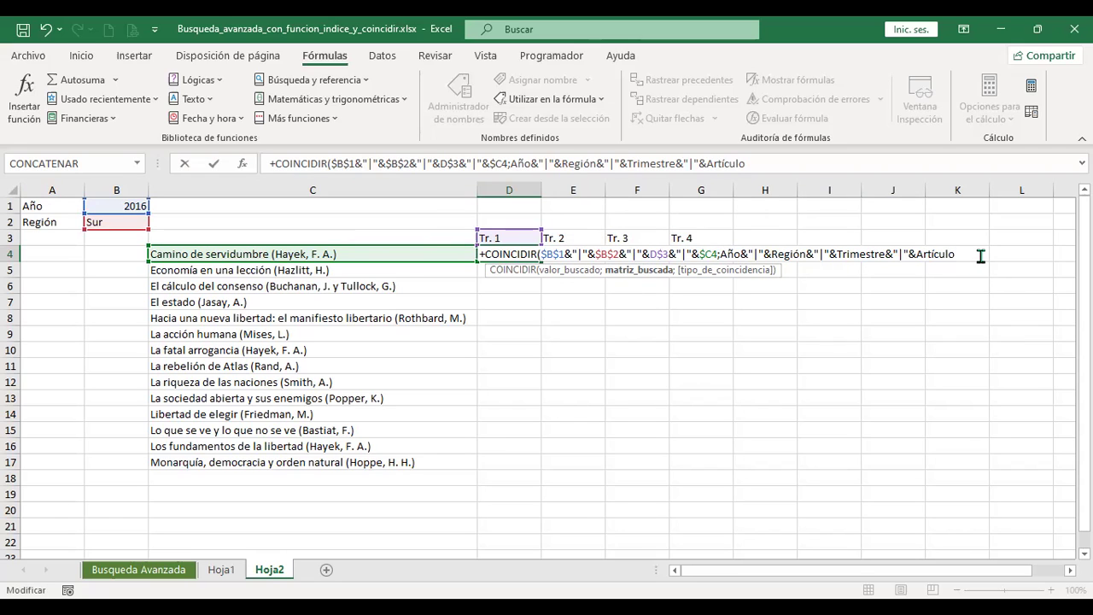
# - Set the match type of COINCIDIR to 0 (Coincidencia exacta), close the function and enter the formula in D4
pyautogui.write(';')
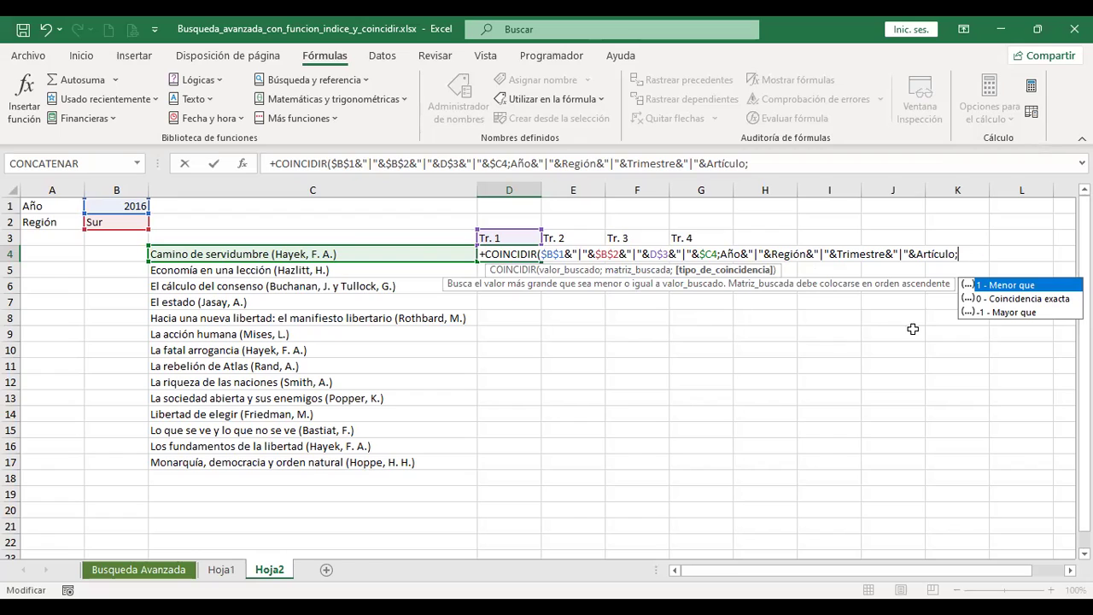
pyautogui.click(1056, 300)
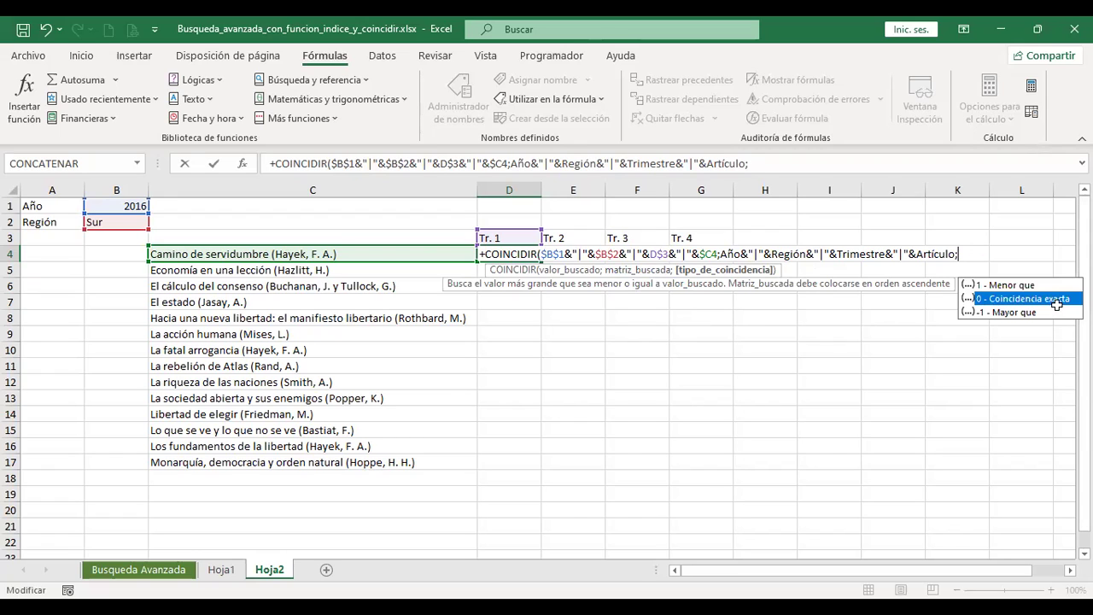
pyautogui.doubleClick(1056, 301)
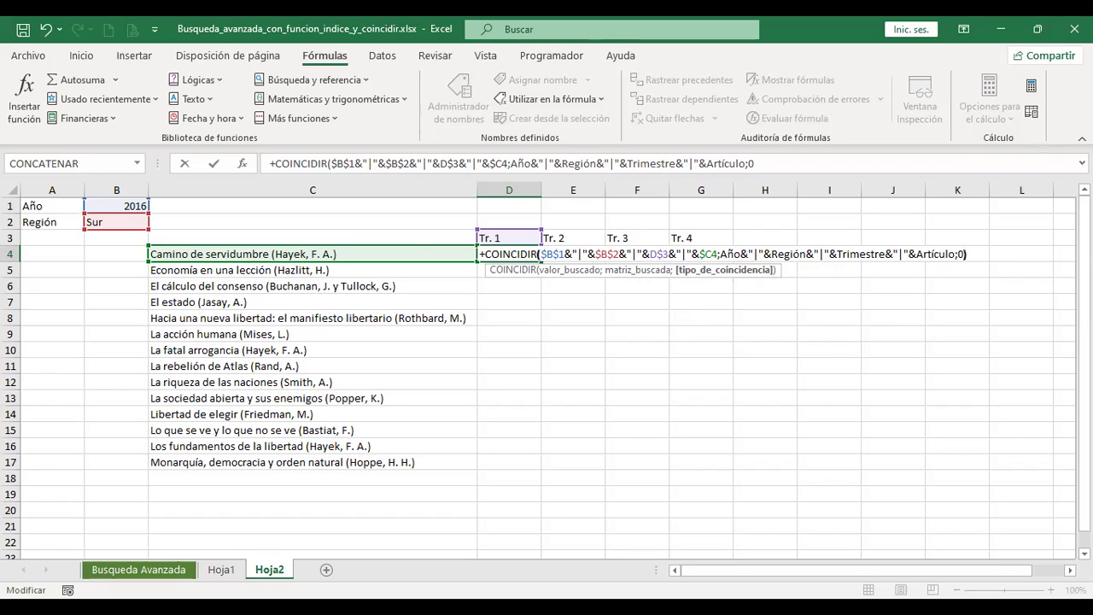
pyautogui.press('Return')
pyautogui.press('Up')
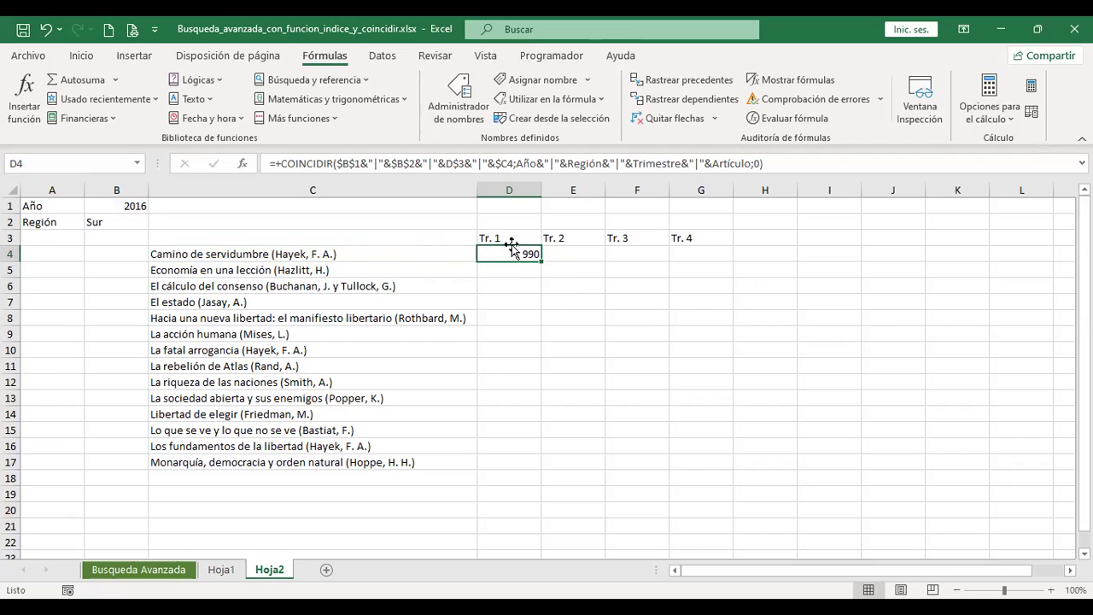
# - Compare the D4 match position on Hoja2 with the source data, finishing on Hoja1
pyautogui.click(224, 570)
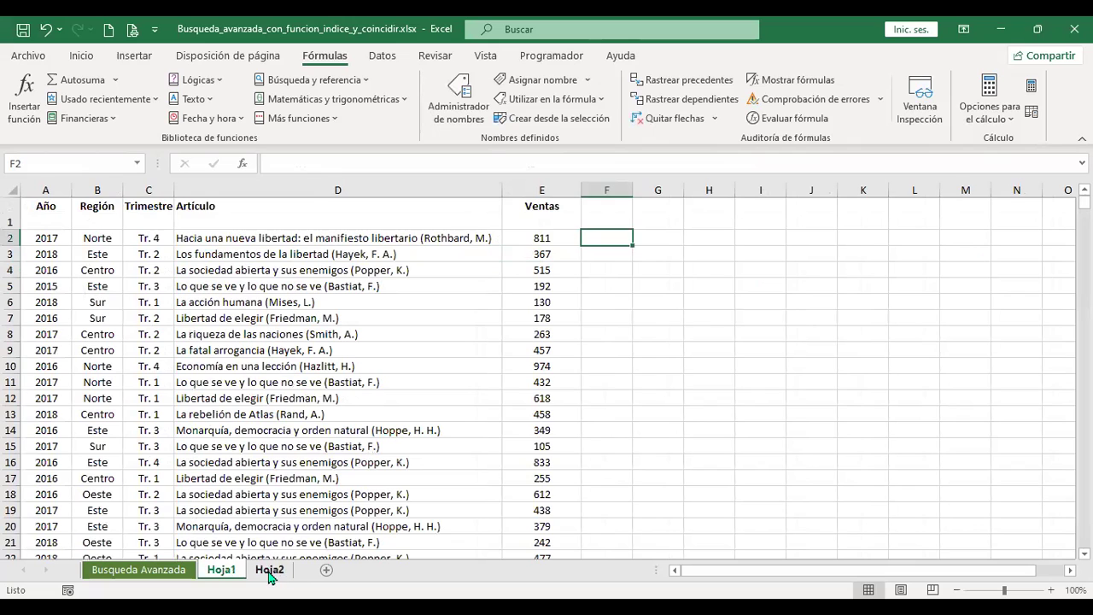
pyautogui.click(270, 571)
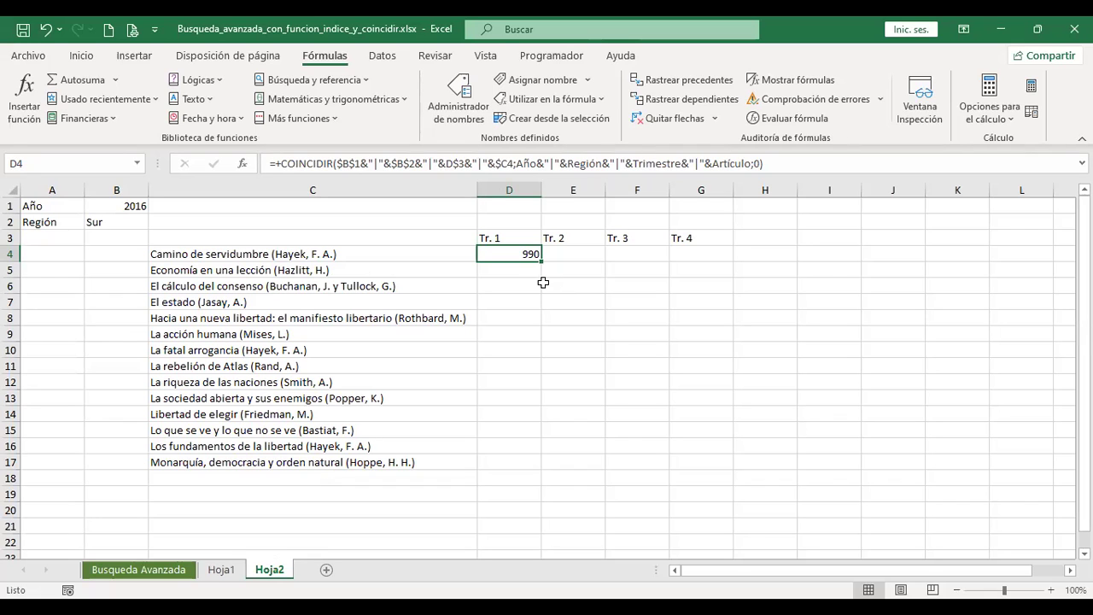
pyautogui.click(222, 571)
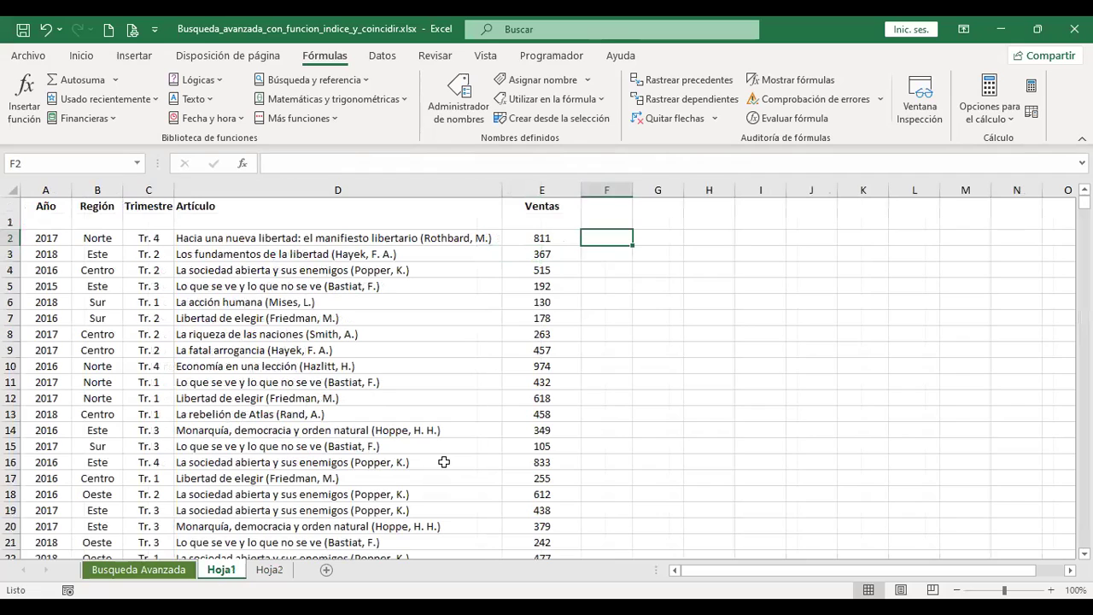
# - Try to jump to reference 990 on Hoja1 with the Ir a command
pyautogui.hotkey('ctrl', 'g')
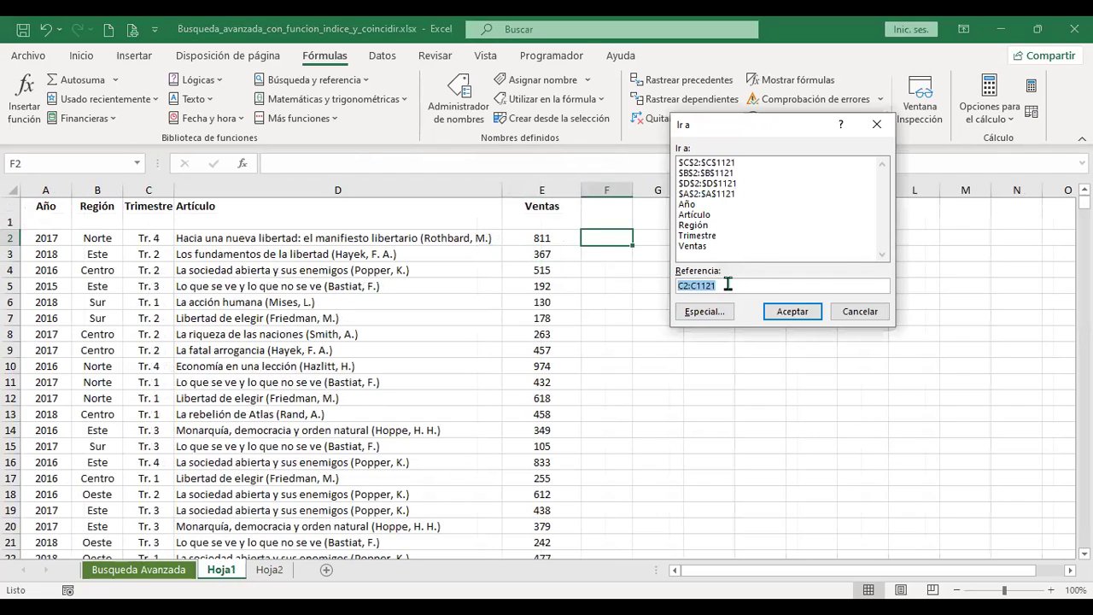
pyautogui.write('990')
pyautogui.click(793, 311)
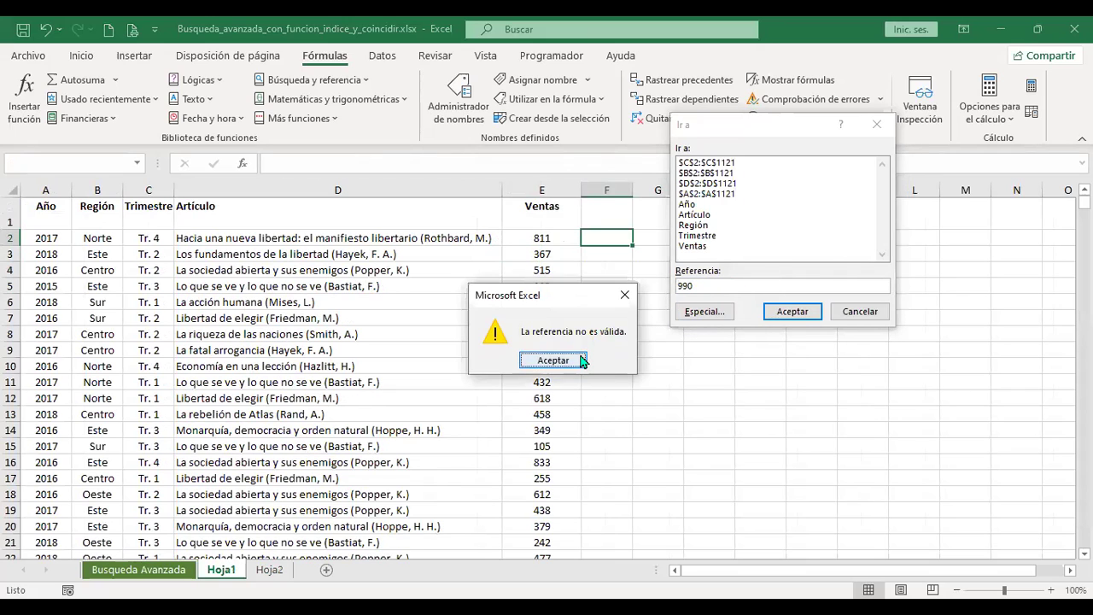
pyautogui.click(574, 358)
pyautogui.click(719, 312)
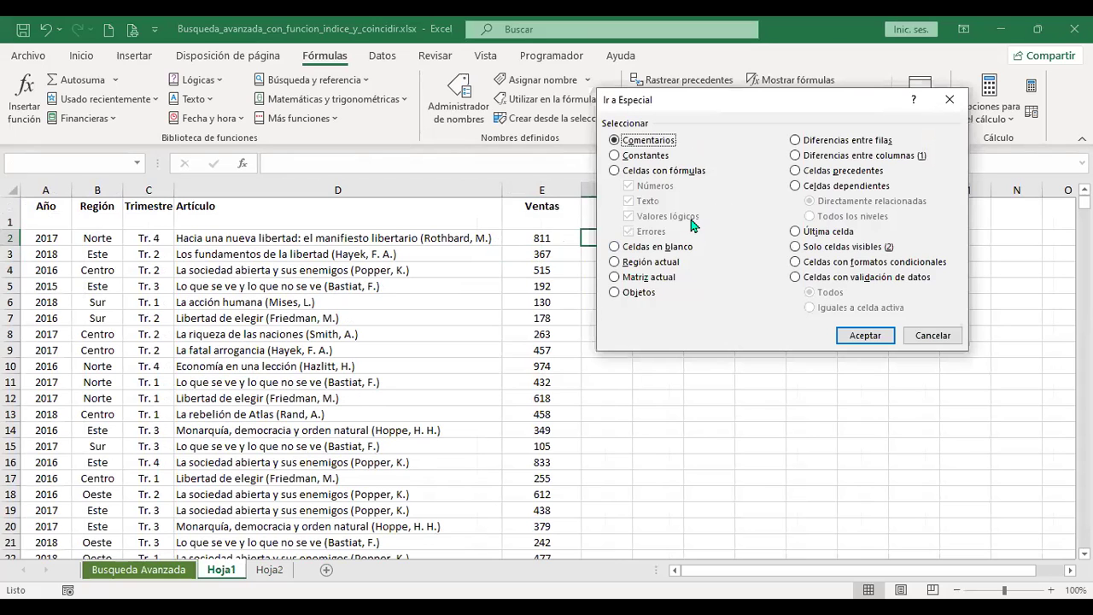
pyautogui.click(933, 335)
# - Go to cell A990 on Hoja1 to check the record near the matched position
pyautogui.click(101, 163)
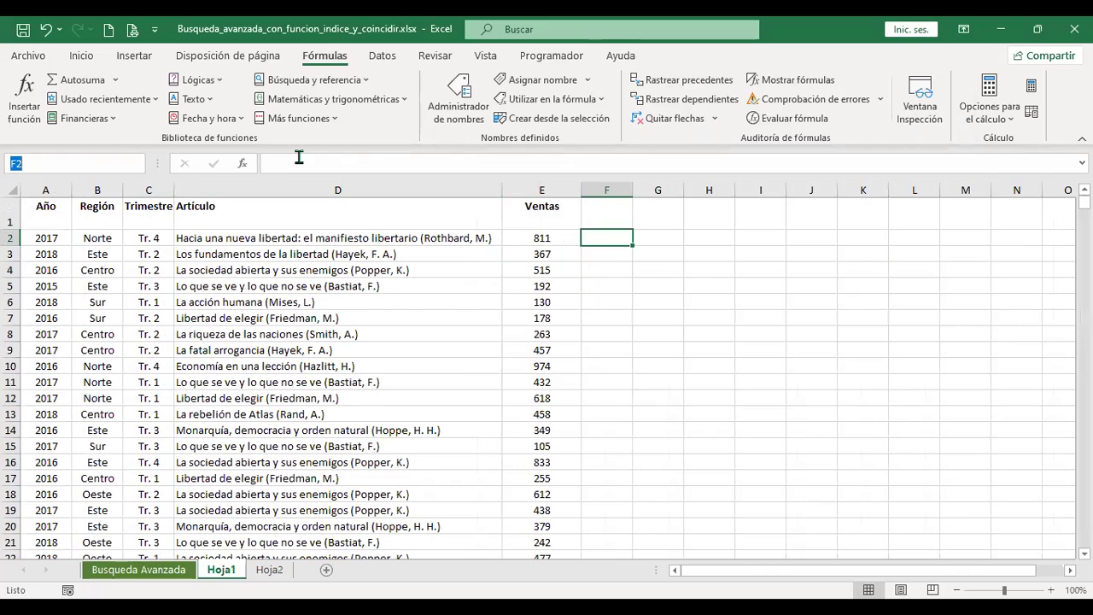
pyautogui.write('A990')
pyautogui.press('Return')
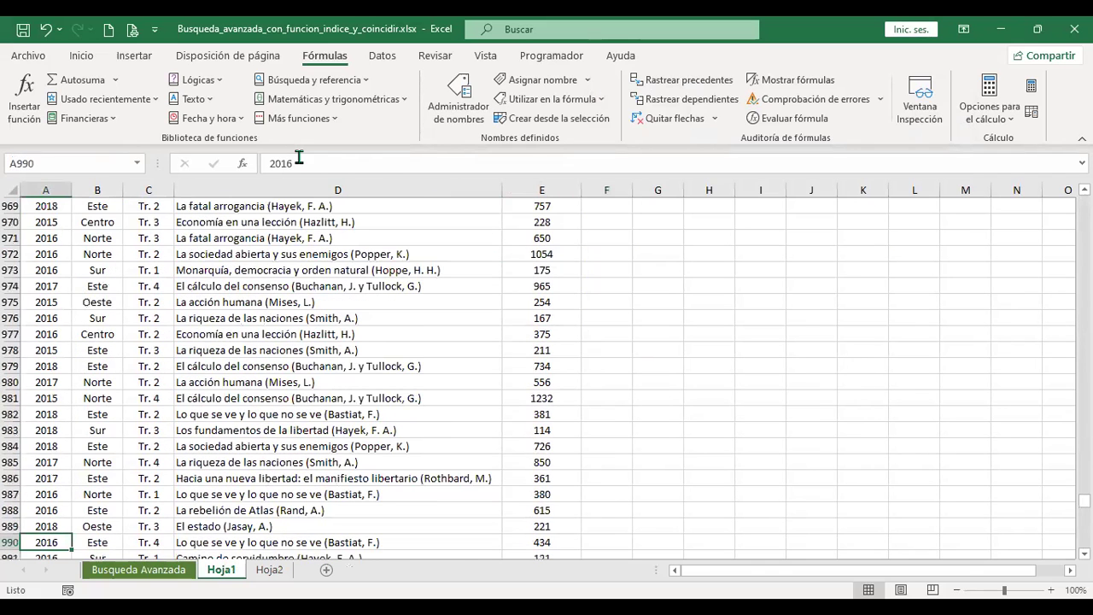
# - Examine row 990 on Hoja1 and the neighbouring record in row 991 against the match position
pyautogui.scroll(-3, 168, 446)
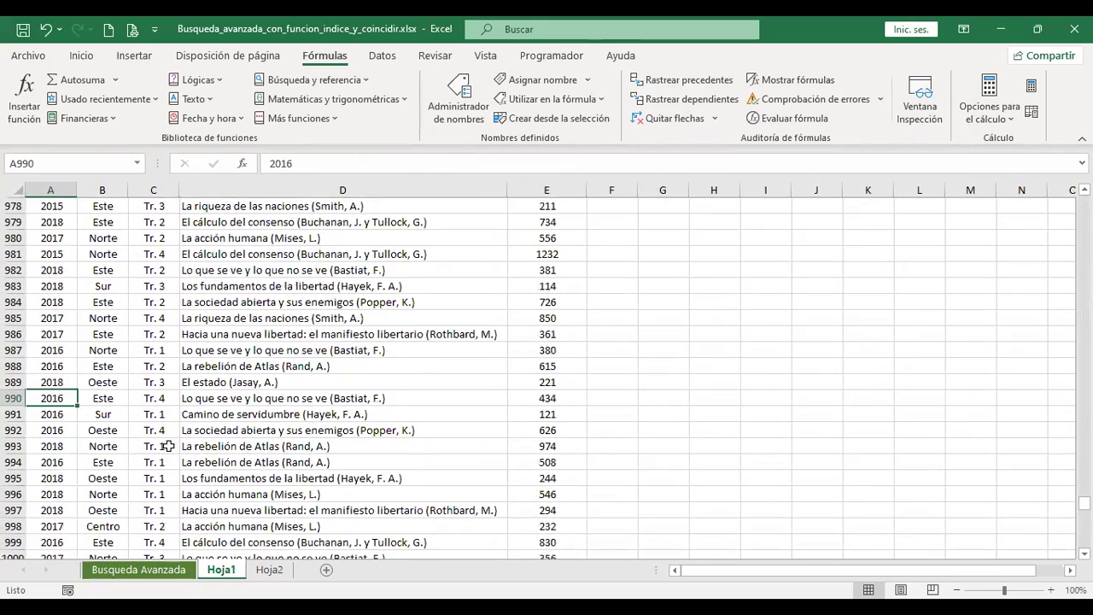
pyautogui.scroll(-1, 168, 446)
pyautogui.click(10, 351)
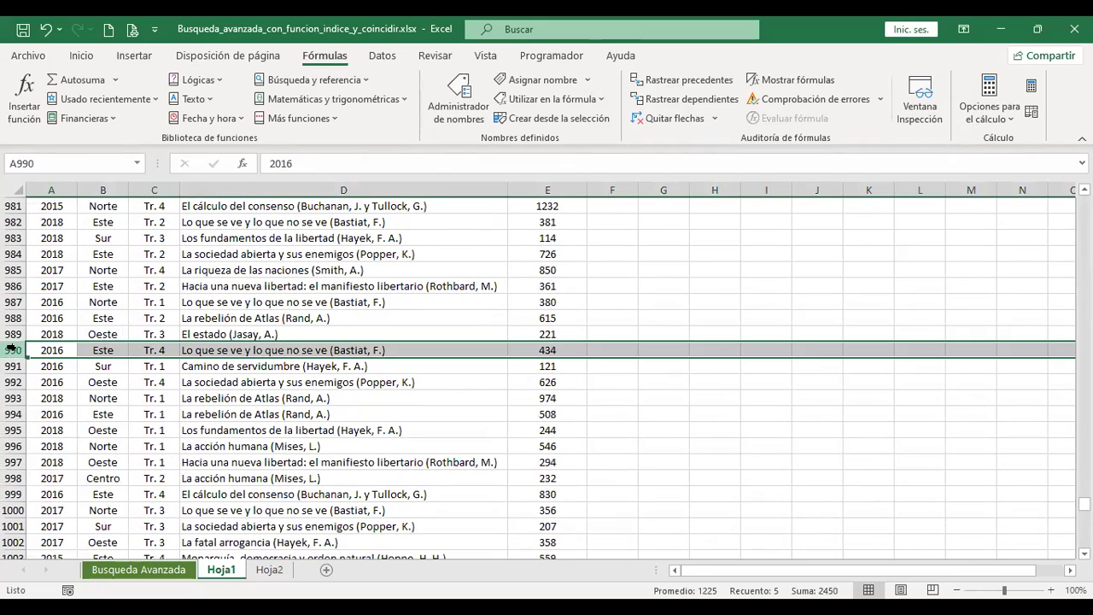
pyautogui.click(264, 367)
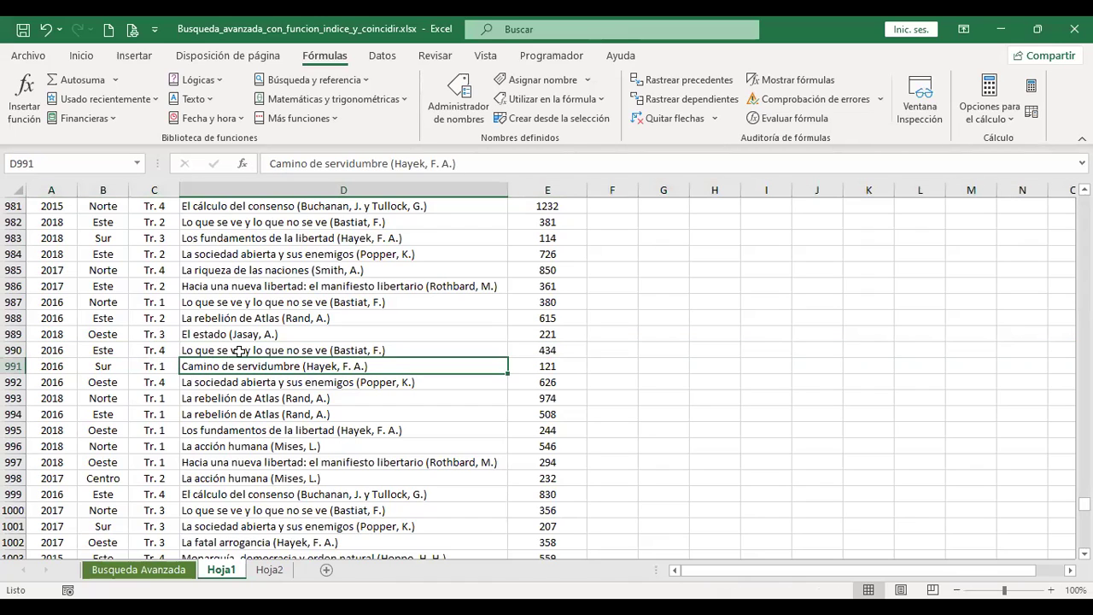
pyautogui.click(12, 350)
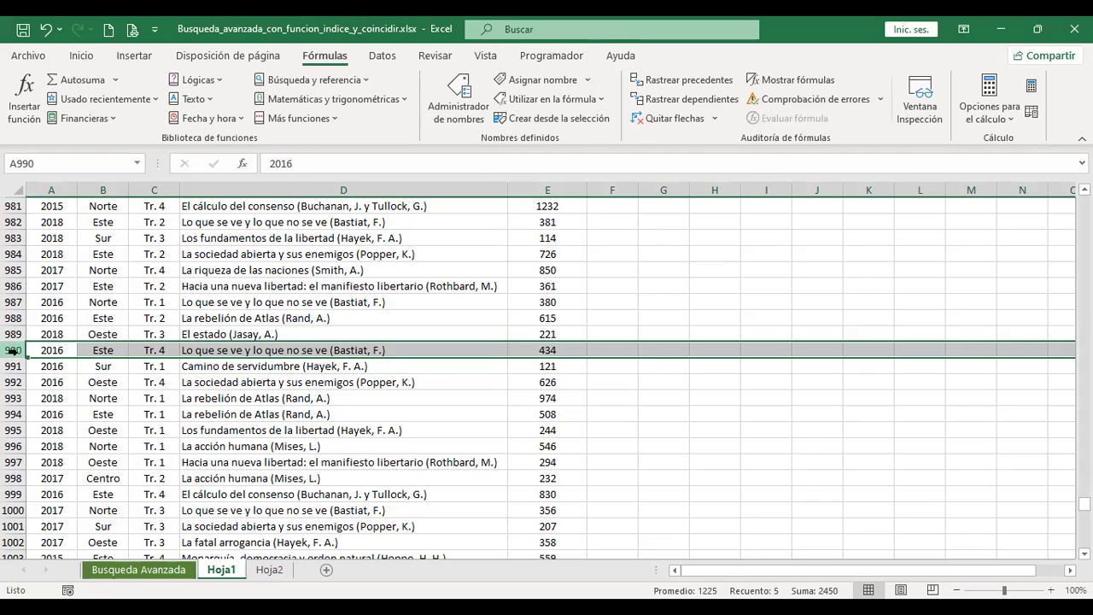
# - Examine the header row and first data record on Hoja1 to see where the match position starts counting
pyautogui.hotkey('ctrl', 'Home')
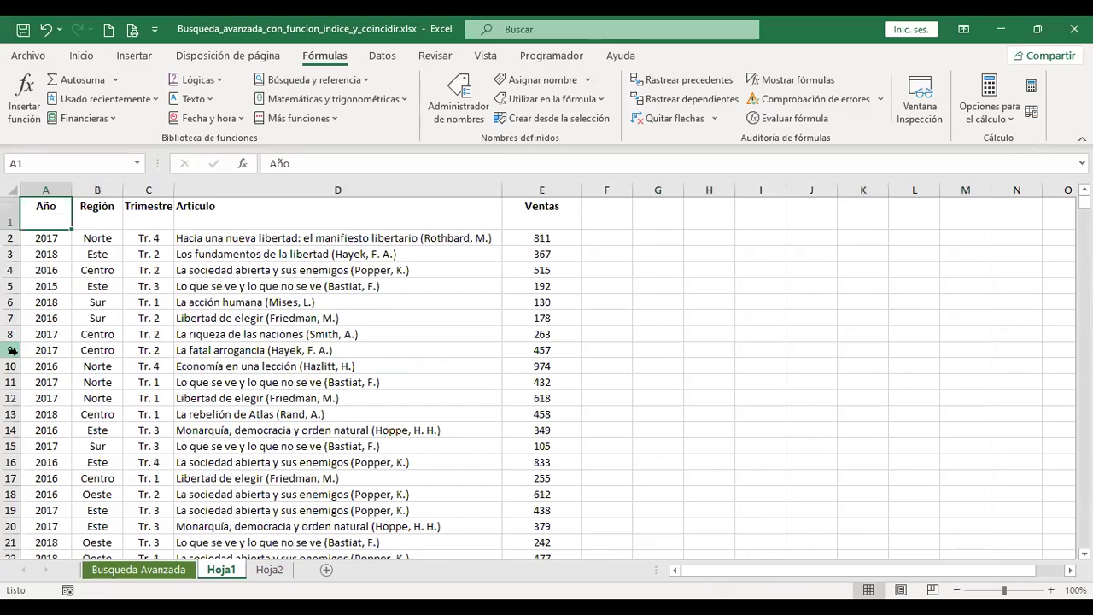
pyautogui.click(11, 217)
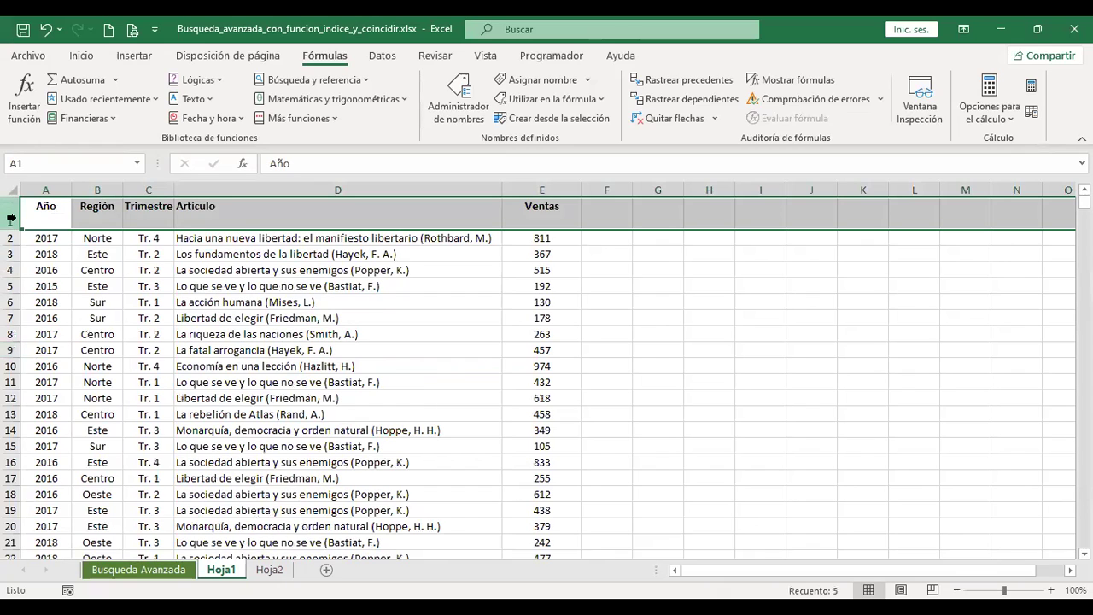
pyautogui.click(48, 238)
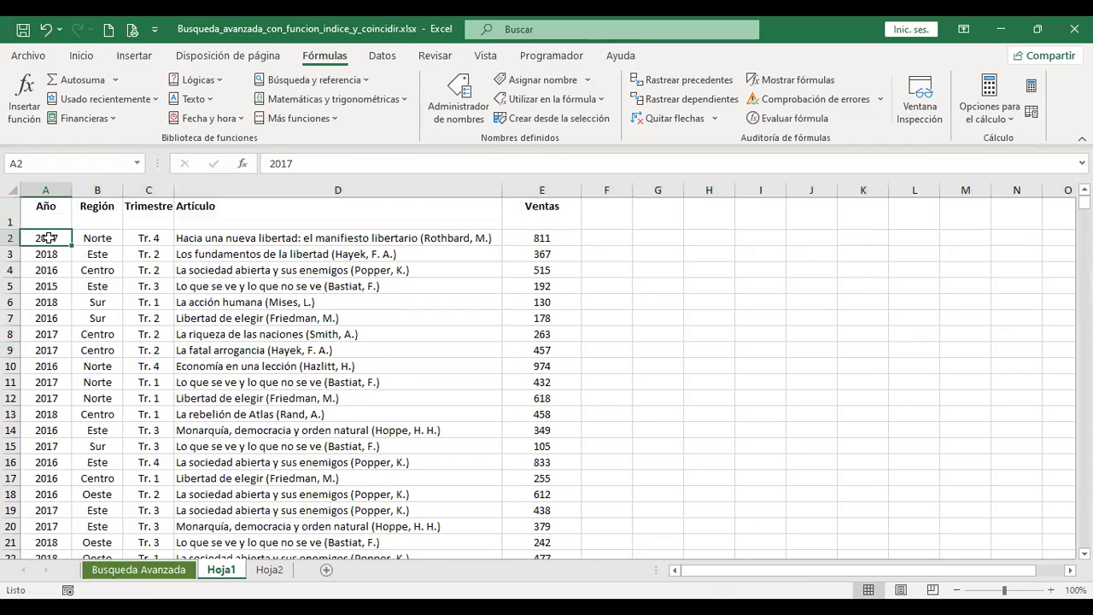
pyautogui.click(10, 238)
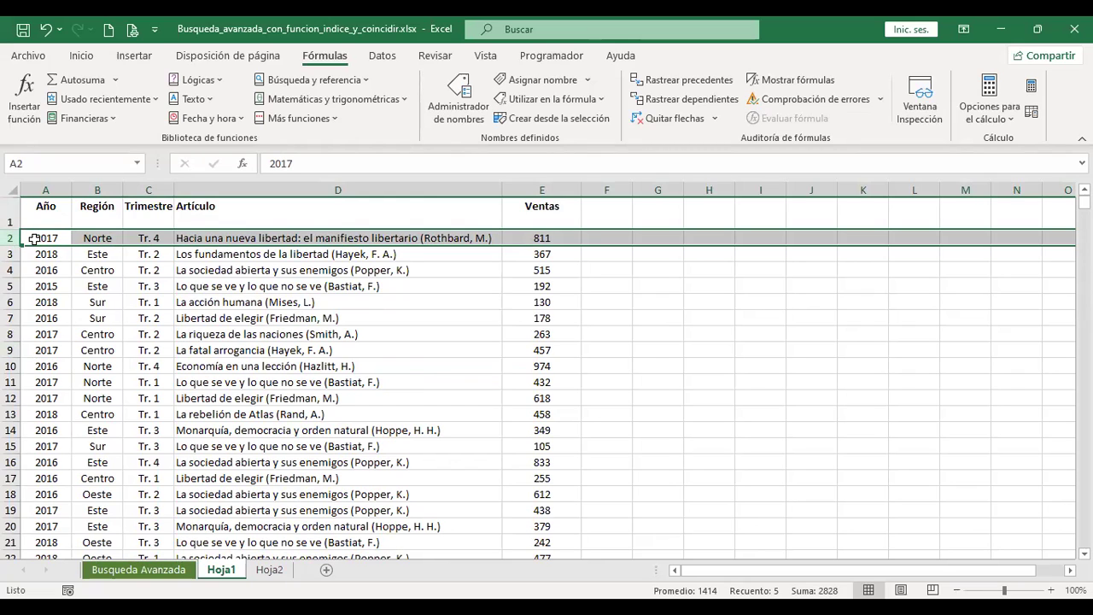
# - Go to cell A990 on Hoja1 and select row 991, the record just below it
pyautogui.click(61, 160)
pyautogui.write('A990')
pyautogui.press('Return')
pyautogui.scroll(-3, 188, 396)
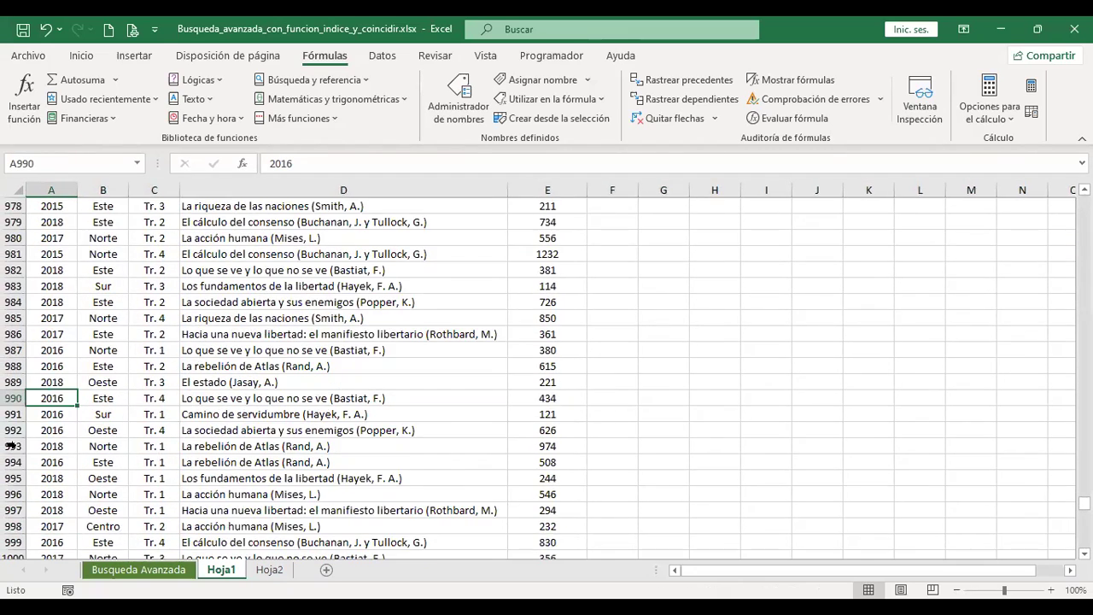
pyautogui.click(11, 414)
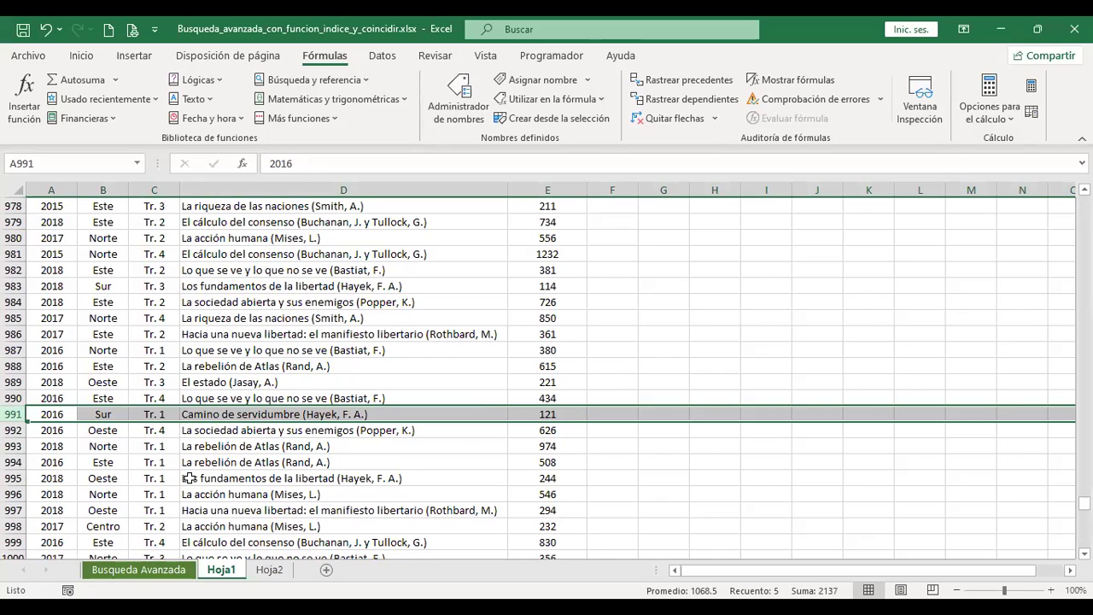
# - Compare the year, region, quarter and title criteria on Hoja2 with row 991 of Hoja1, finishing on Hoja2
pyautogui.click(269, 570)
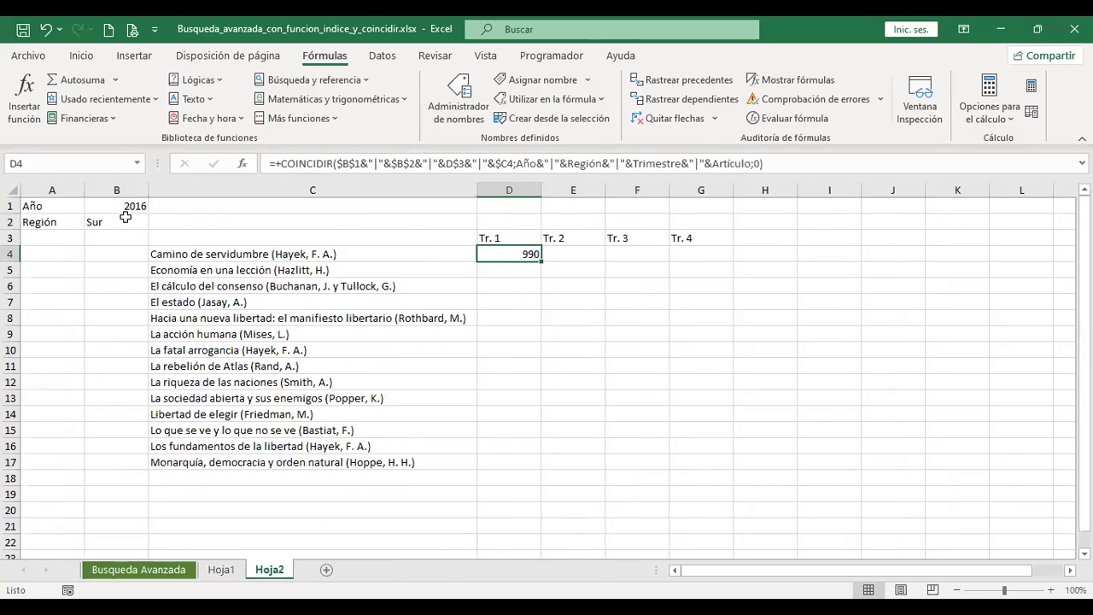
pyautogui.click(223, 568)
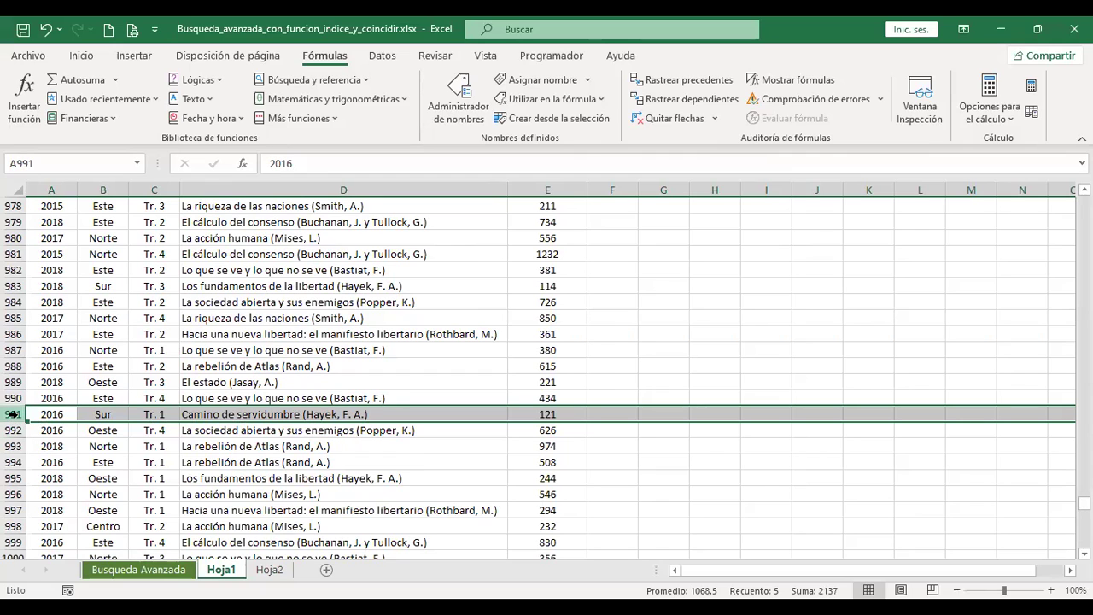
pyautogui.click(281, 572)
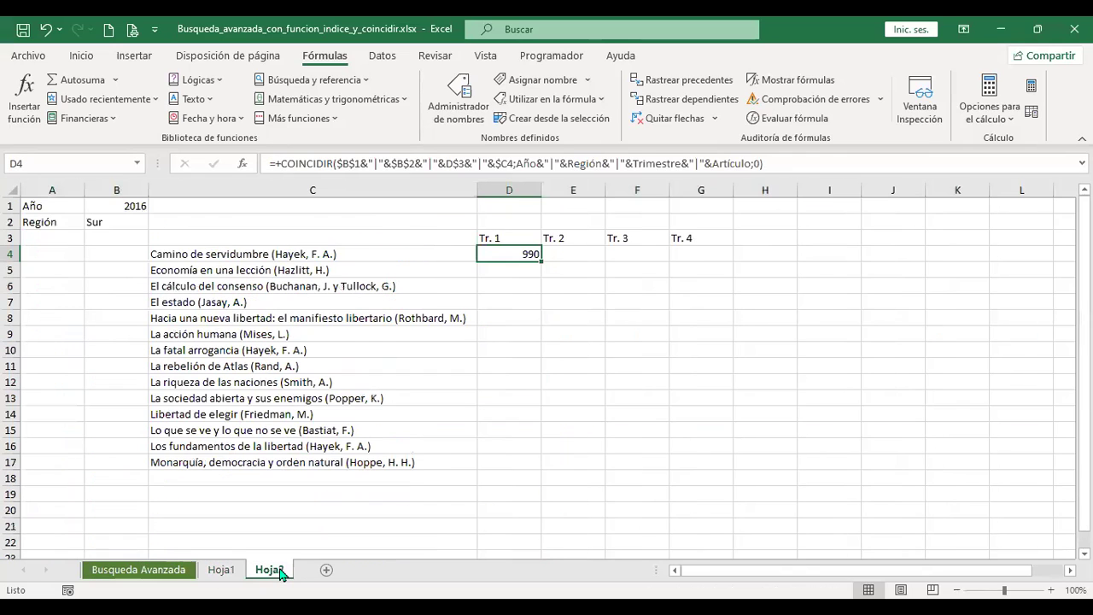
pyautogui.click(220, 571)
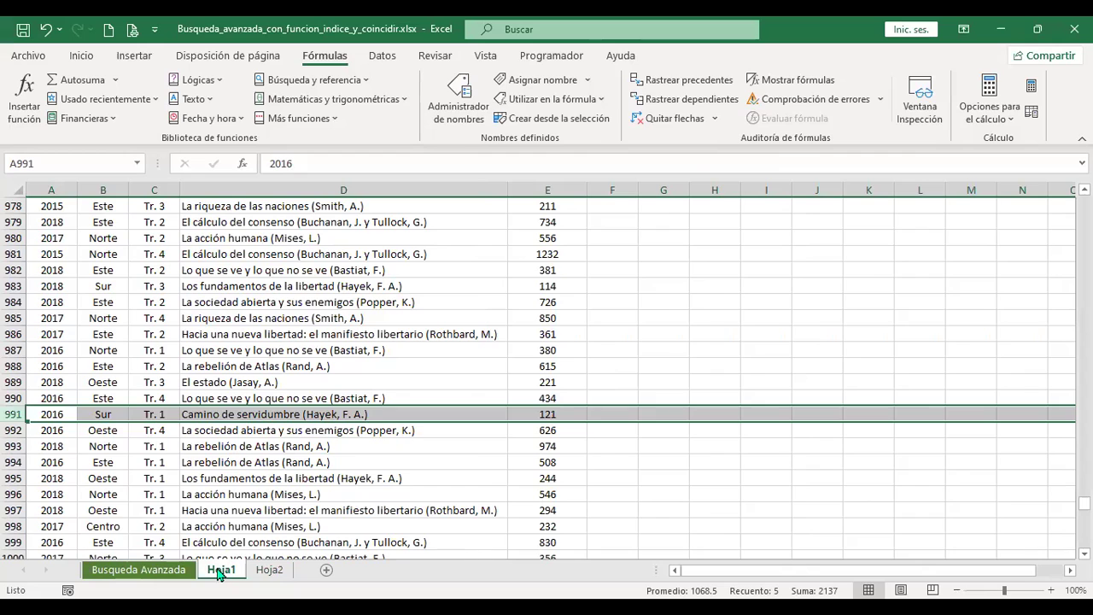
pyautogui.click(262, 574)
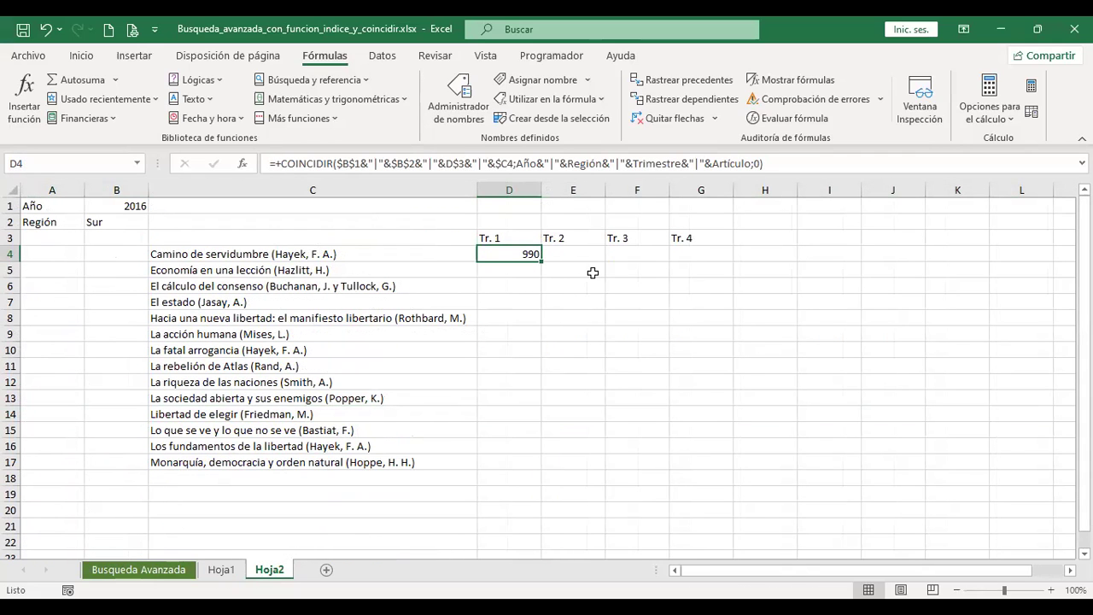
pyautogui.click(220, 569)
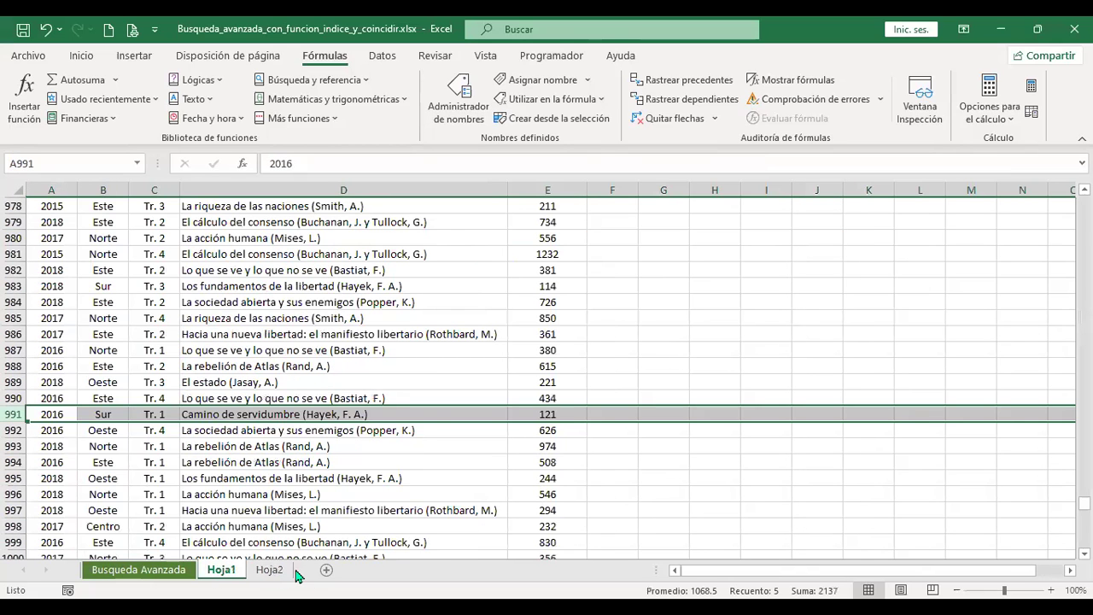
pyautogui.click(268, 570)
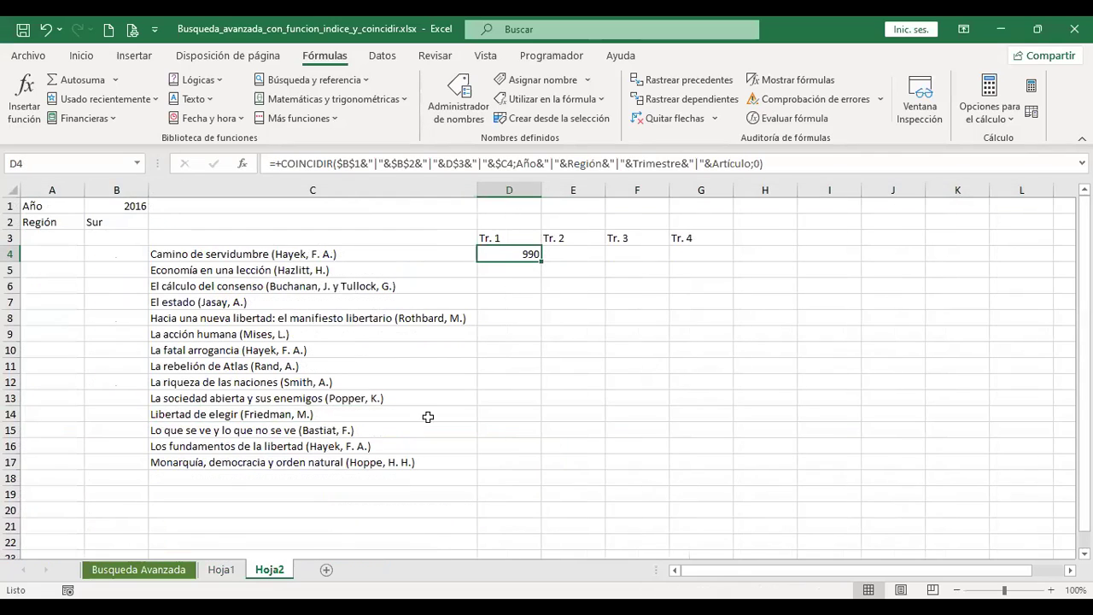
# - In the D4 formula, replace the leading plus sign with INDICE and use the defined name Ventas as its matrix argument before COINCIDIR
pyautogui.click(791, 164)
pyautogui.click(281, 162)
pyautogui.press('BackSpace')
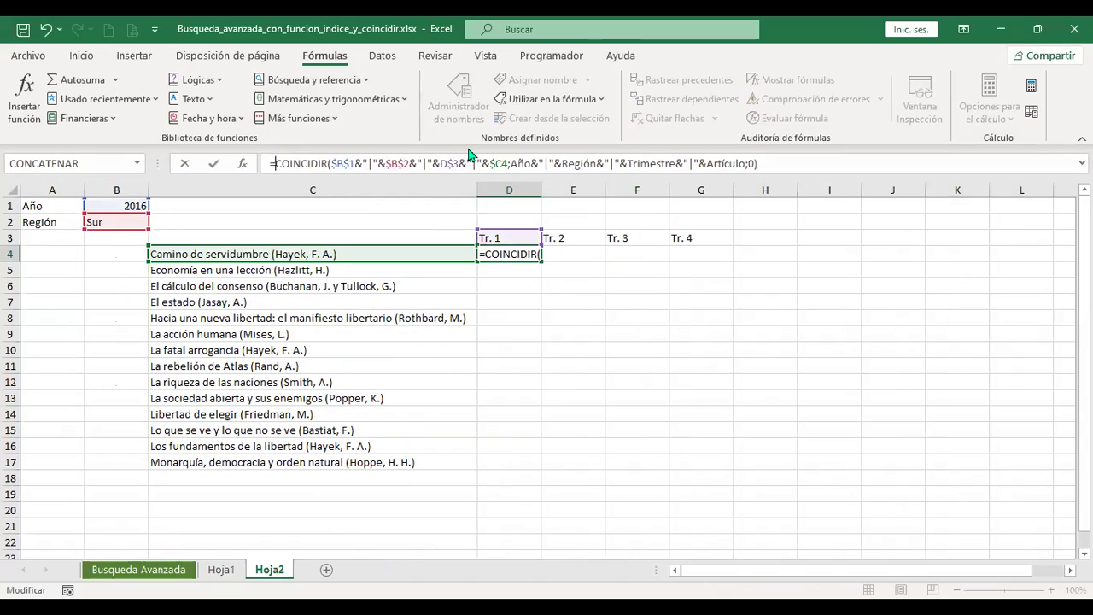
pyautogui.write('INDI')
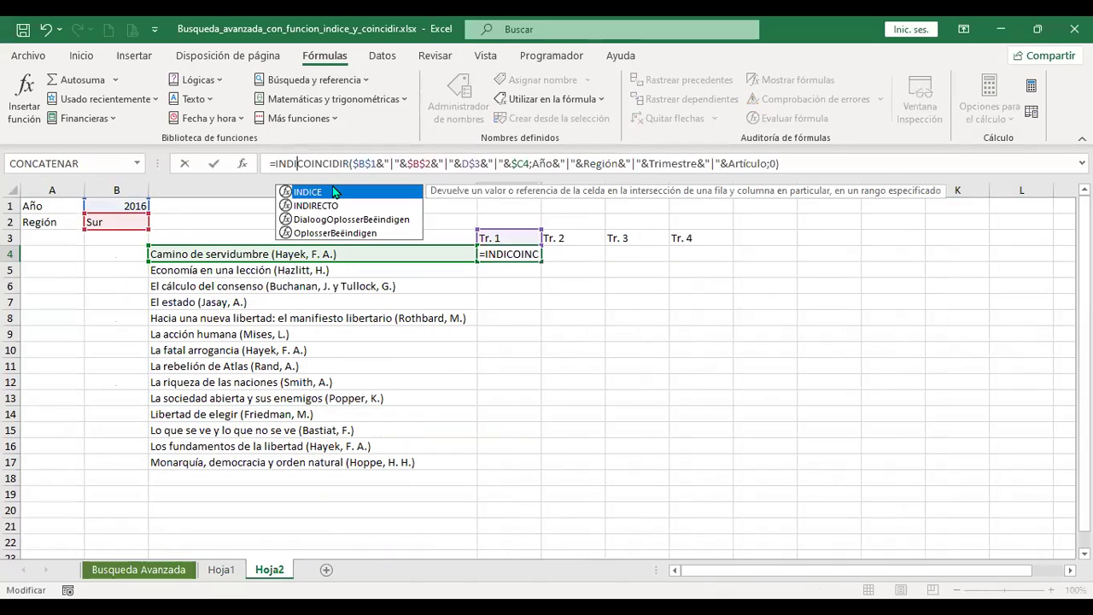
pyautogui.doubleClick(334, 193)
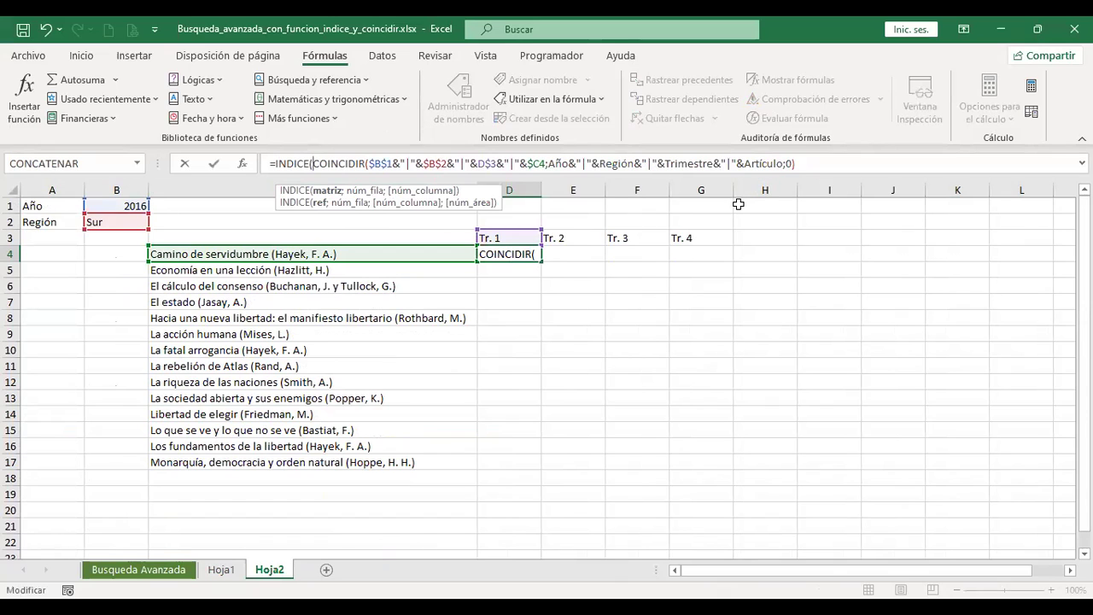
pyautogui.write('V')
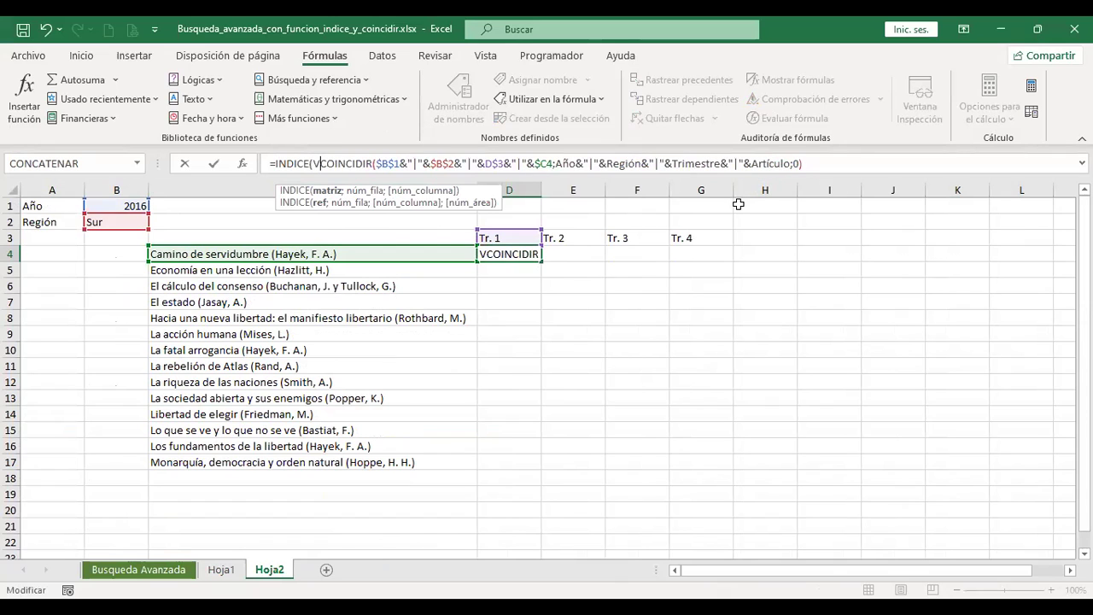
pyautogui.write('EN')
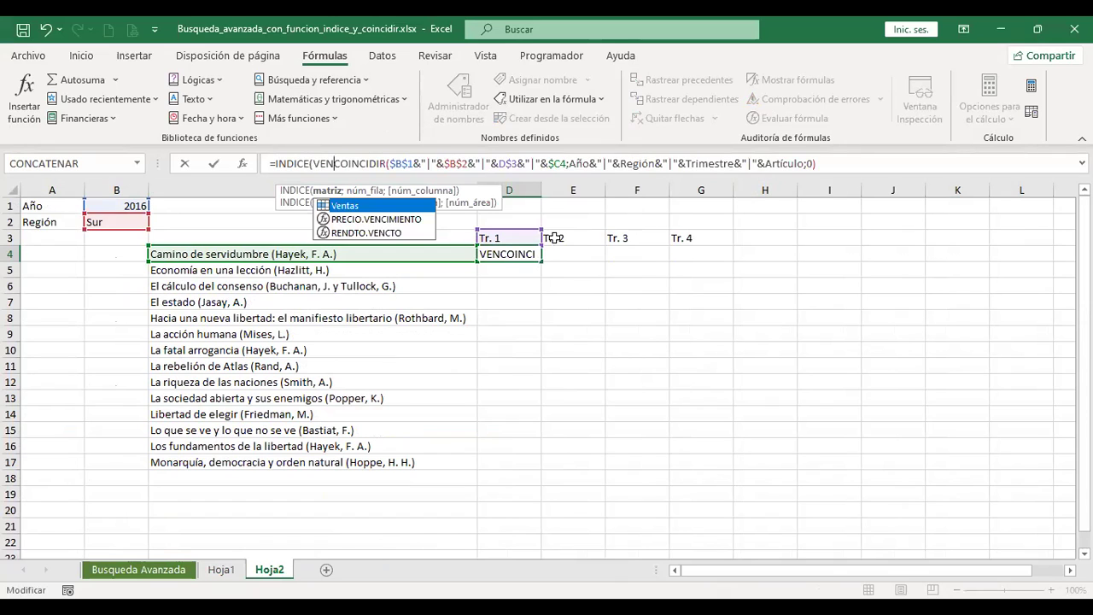
pyautogui.doubleClick(350, 207)
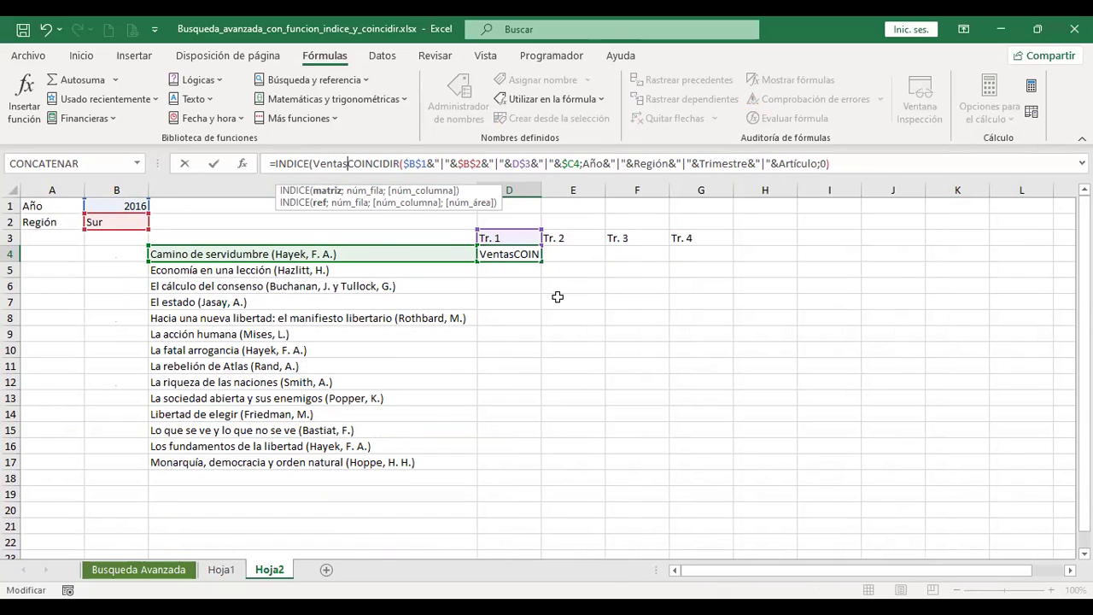
pyautogui.write(';')
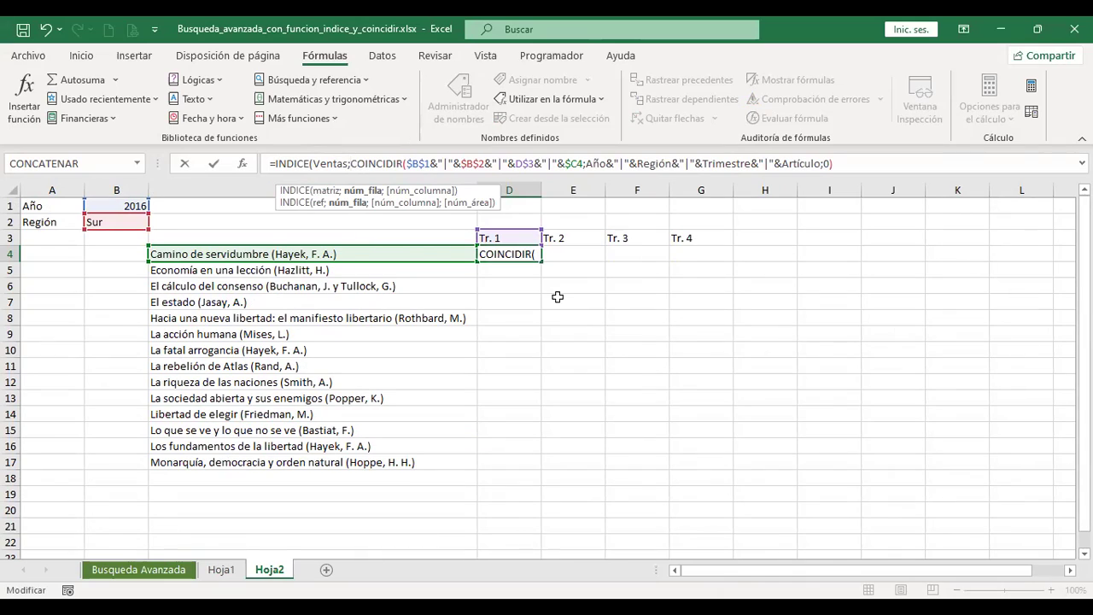
# - Enclose the COINCIDIR expression in parentheses as the row number, close INDICE and enter the formula in D4
pyautogui.write('(')
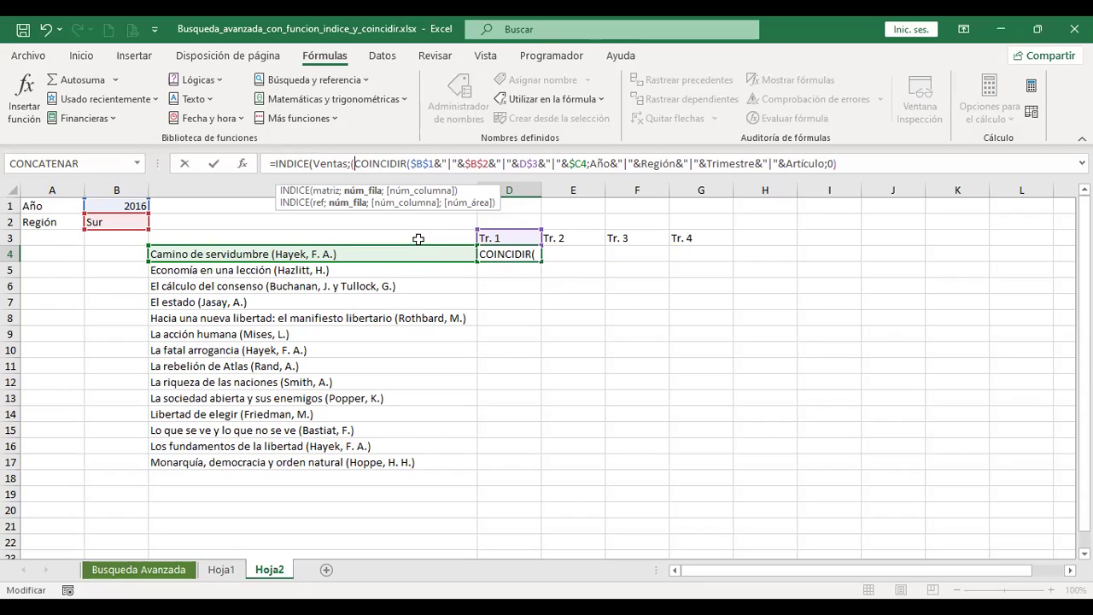
pyautogui.click(352, 164)
pyautogui.press('BackSpace')
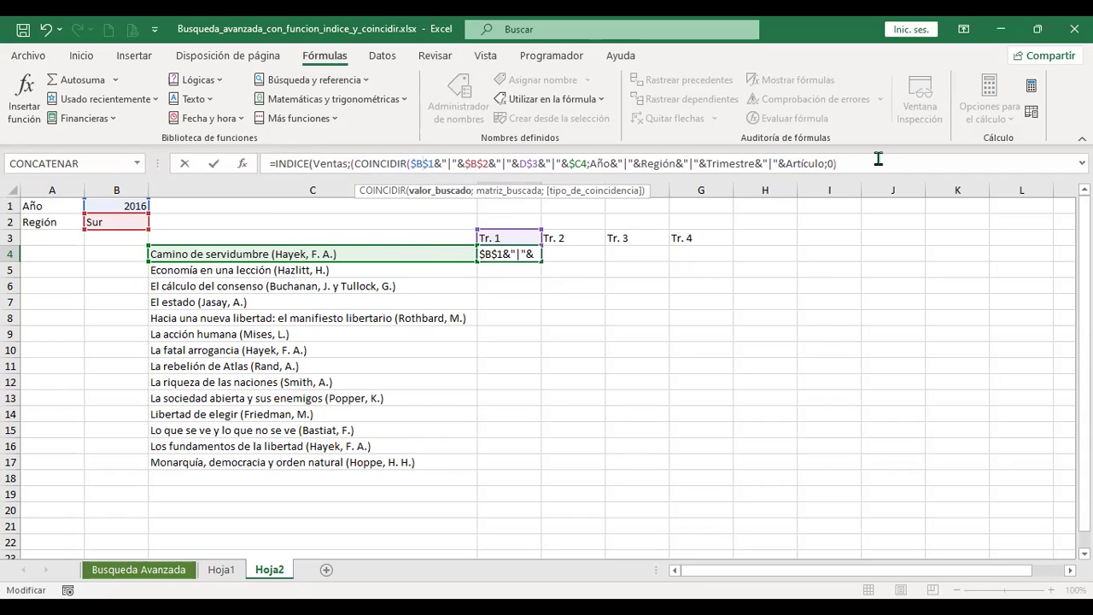
pyautogui.press('End')
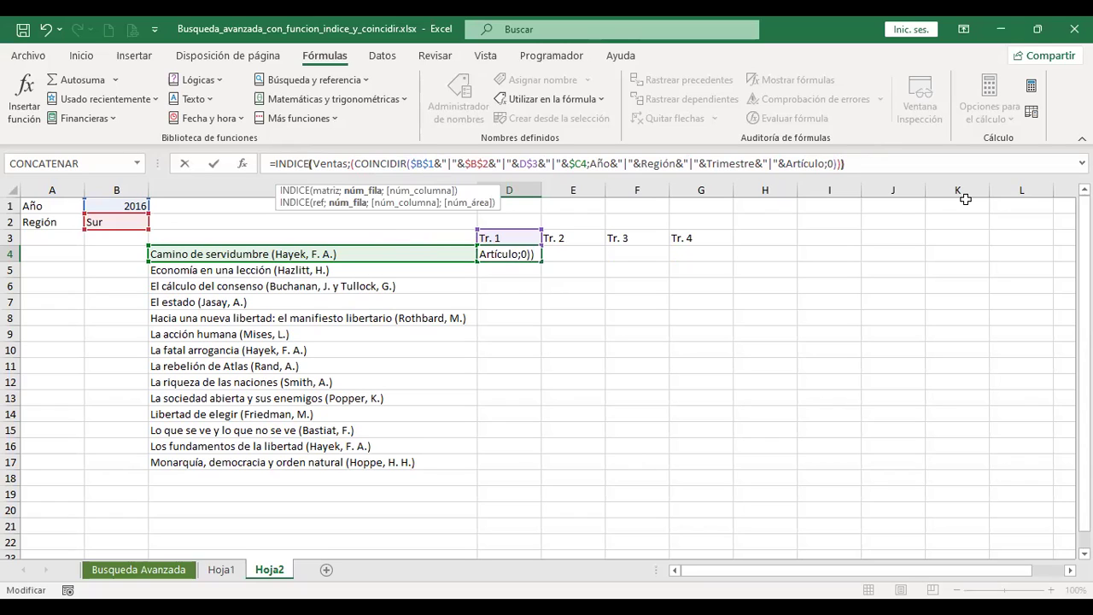
pyautogui.write(')')
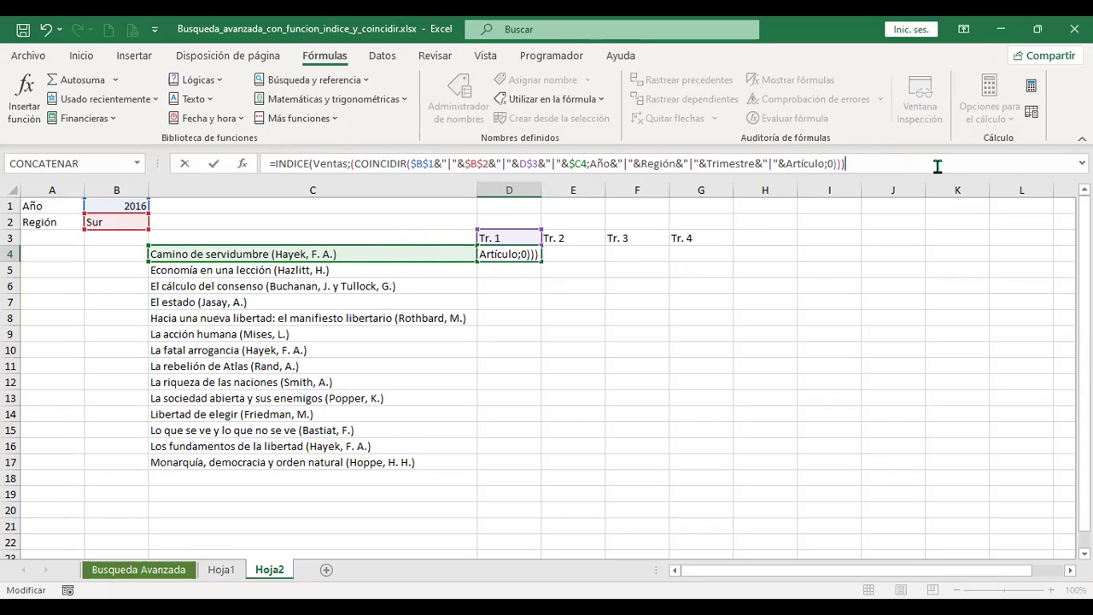
pyautogui.press('Return')
pyautogui.press('Up')
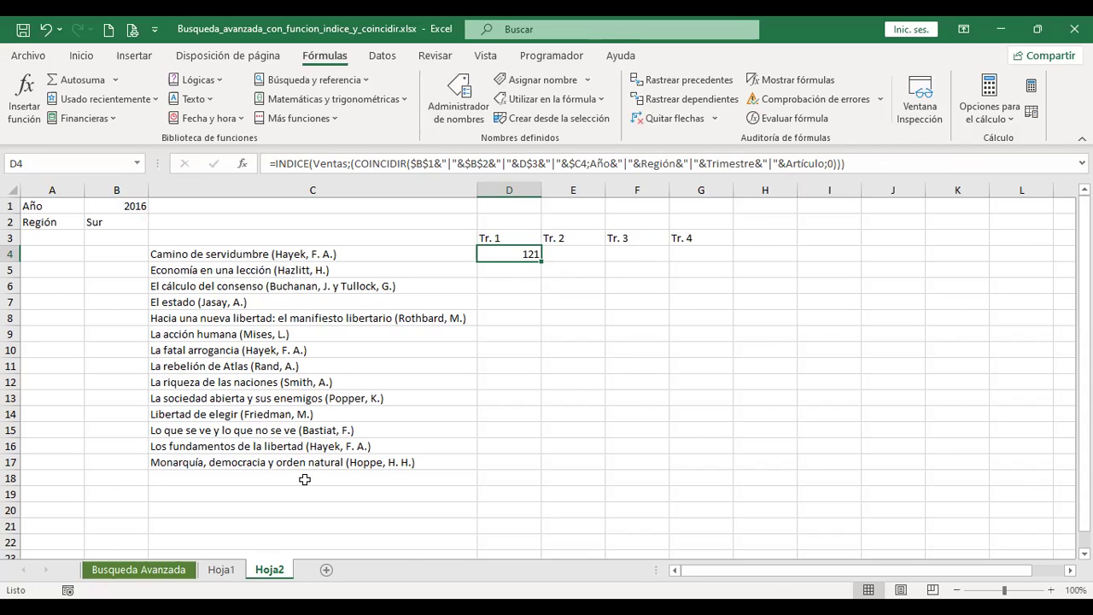
# - Check the D4 sales figure against row 991 of Hoja1, and fill the formula across D4:G17 on Hoja2
pyautogui.click(221, 570)
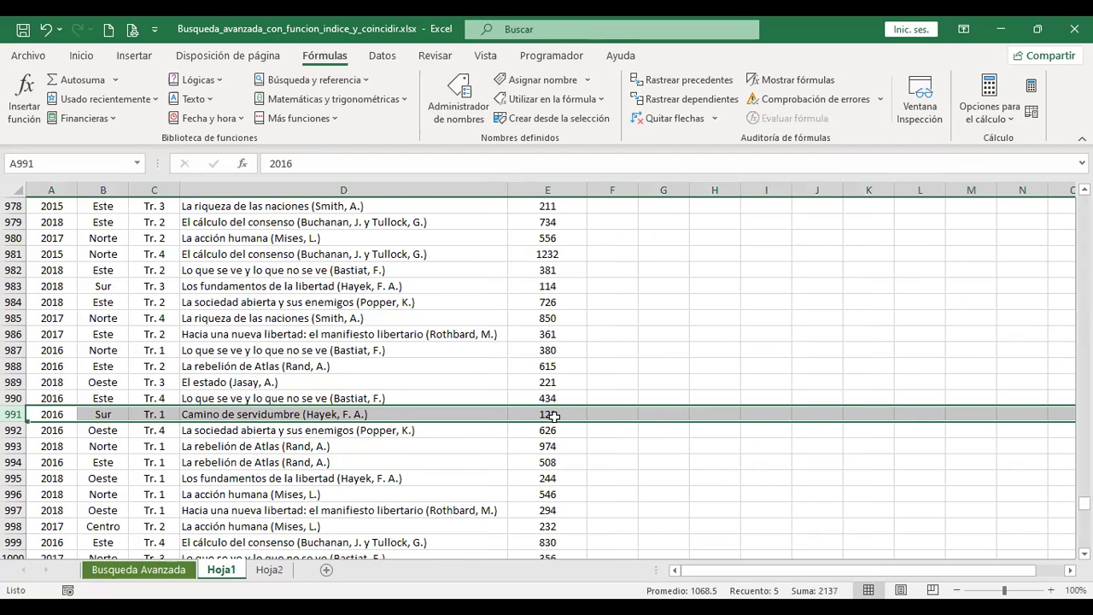
pyautogui.click(282, 573)
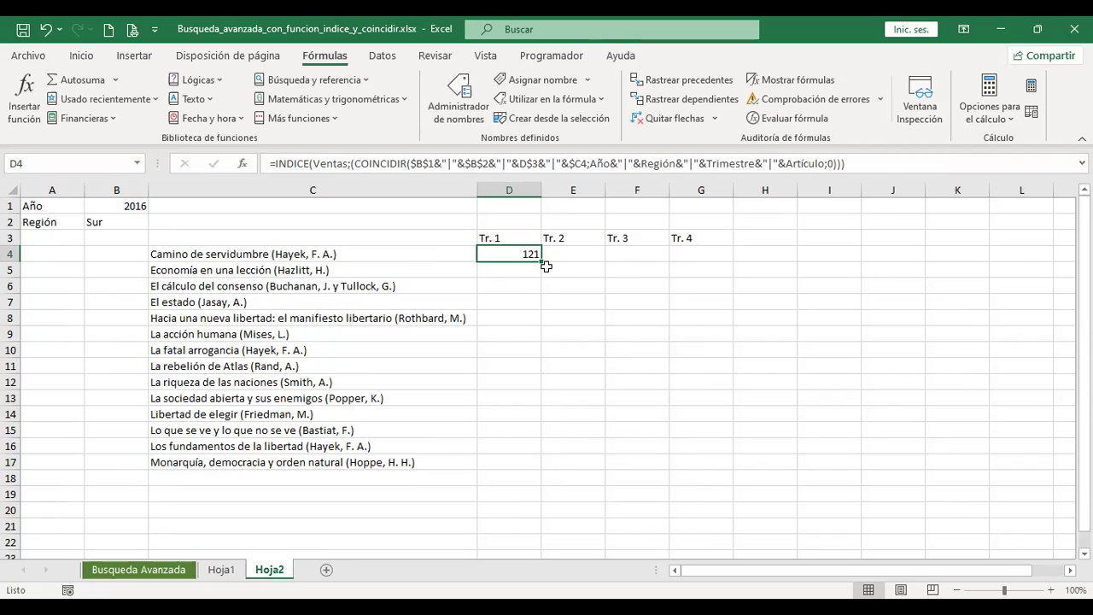
pyautogui.moveTo(541, 261); pyautogui.dragTo(725, 467)
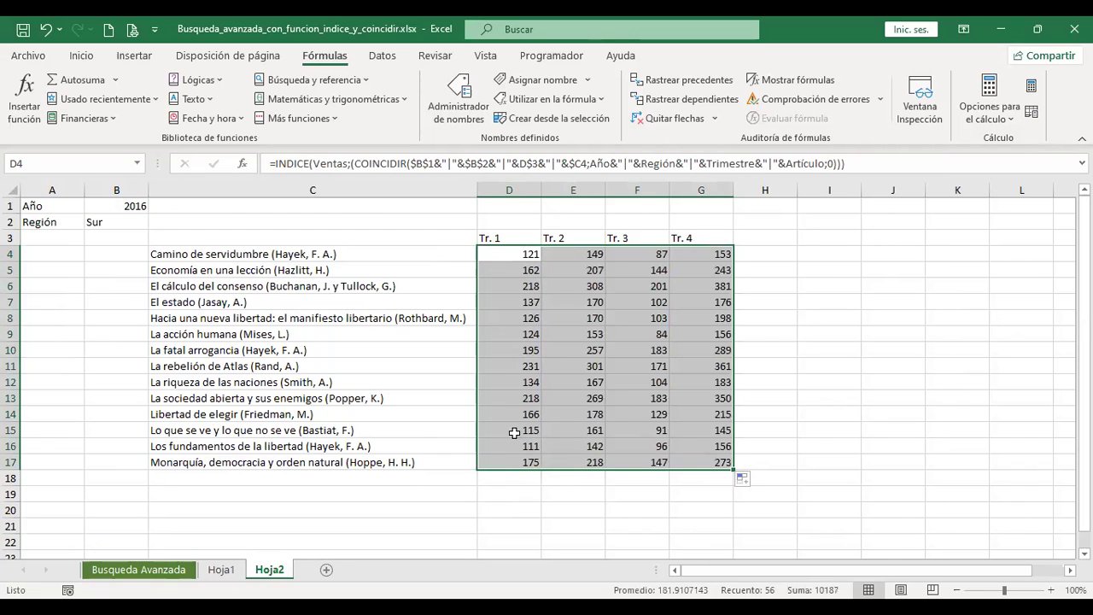
pyautogui.click(577, 252)
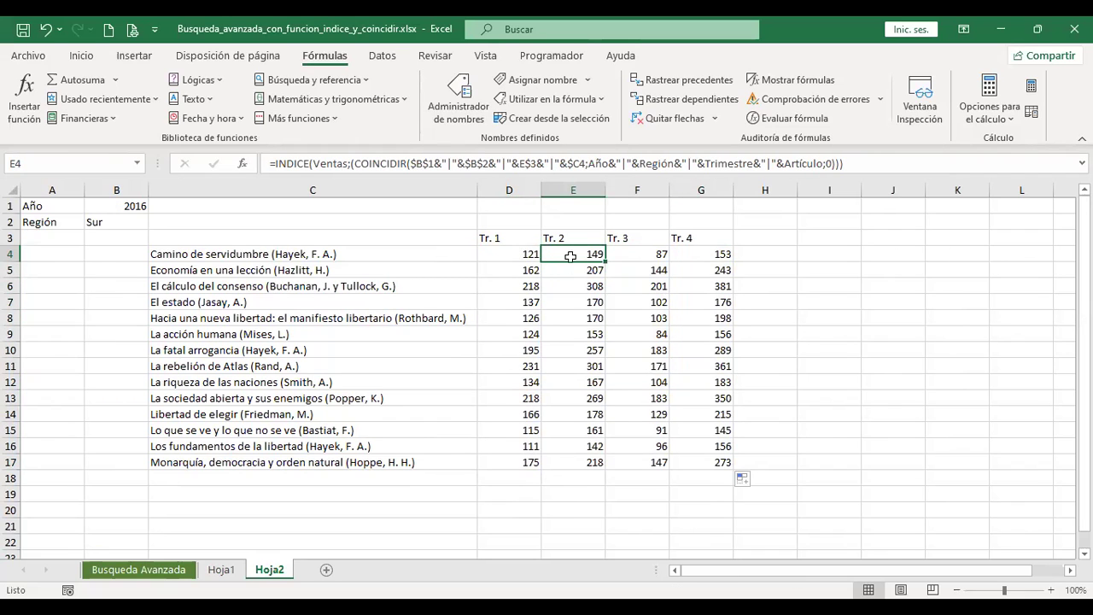
# - Set the report year in B1 to 2015
pyautogui.click(121, 209)
pyautogui.click(472, 163)
pyautogui.press('BackSpace')
pyautogui.write('5')
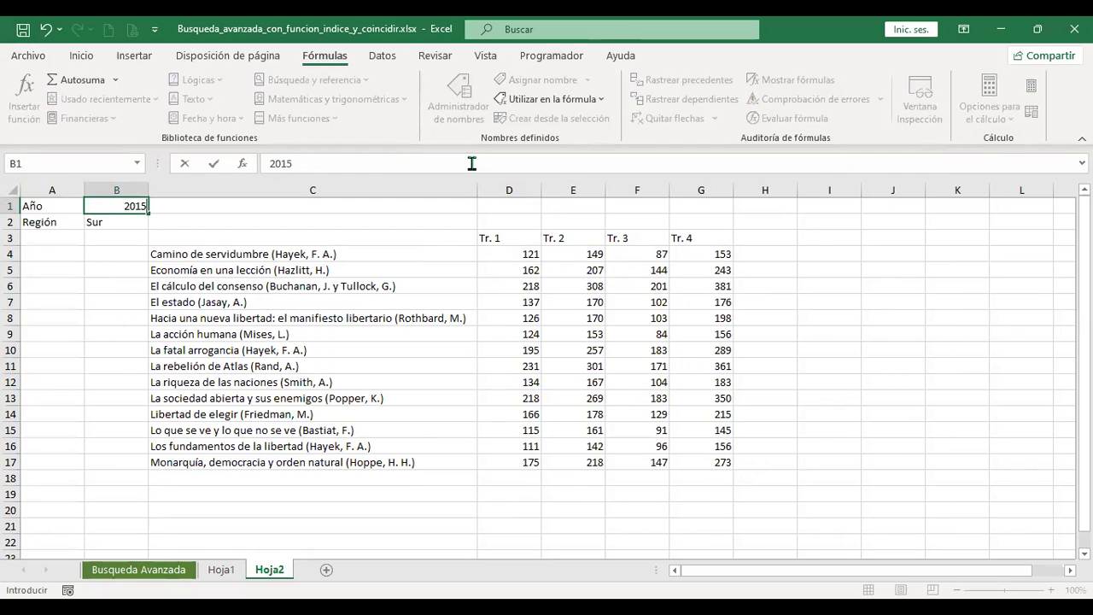
pyautogui.press('Return')
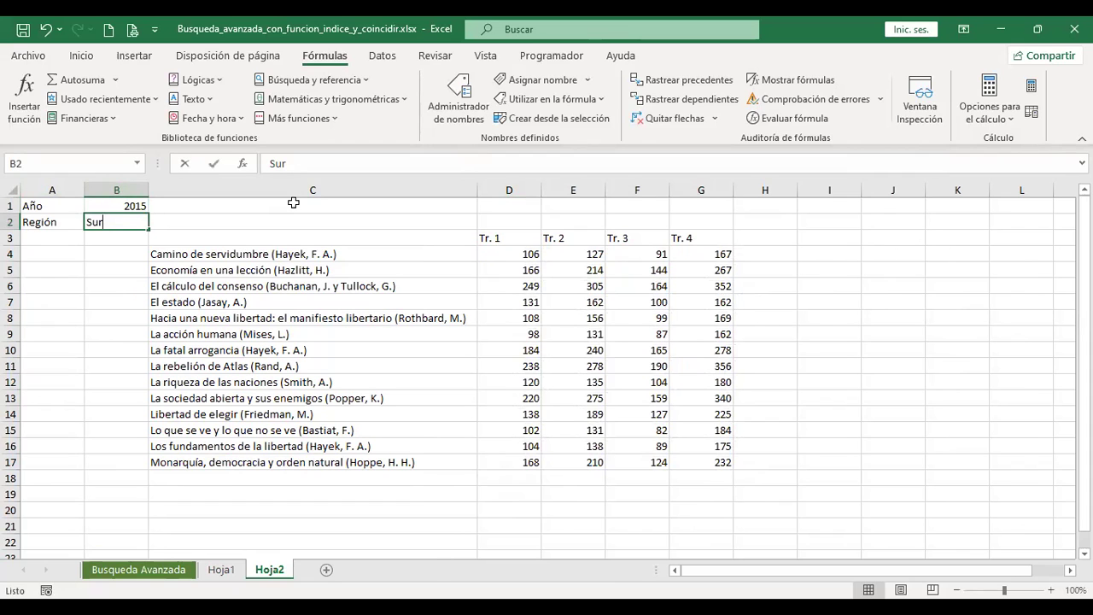
# - Set the report region in B2 to Oeste
pyautogui.press('BackSpace')
pyautogui.press('BackSpace')
pyautogui.press('BackSpace')
pyautogui.write('Oeste')
pyautogui.press('Return')
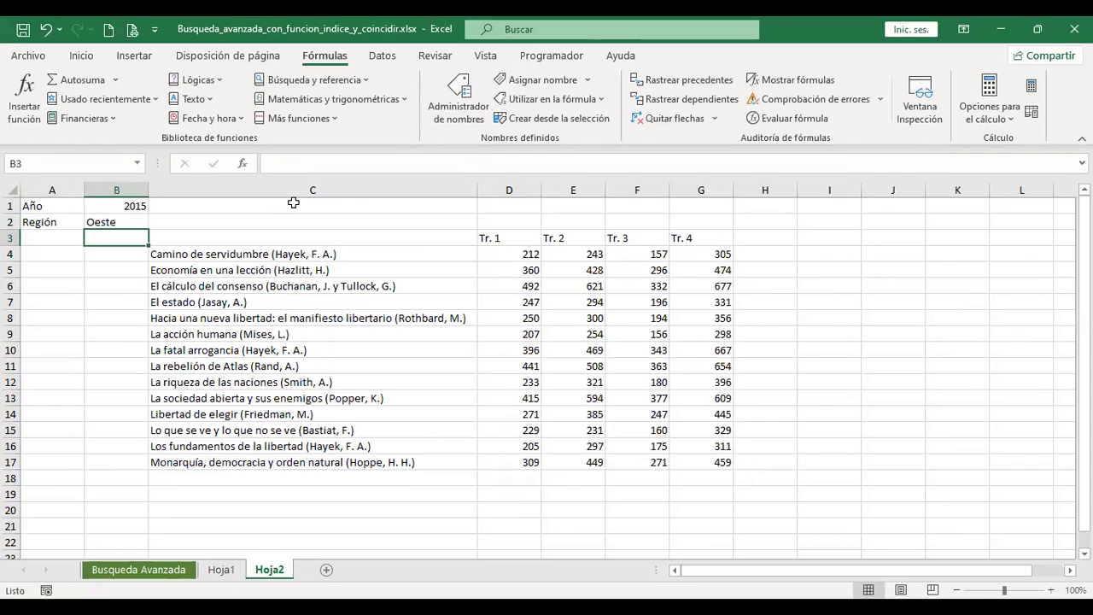